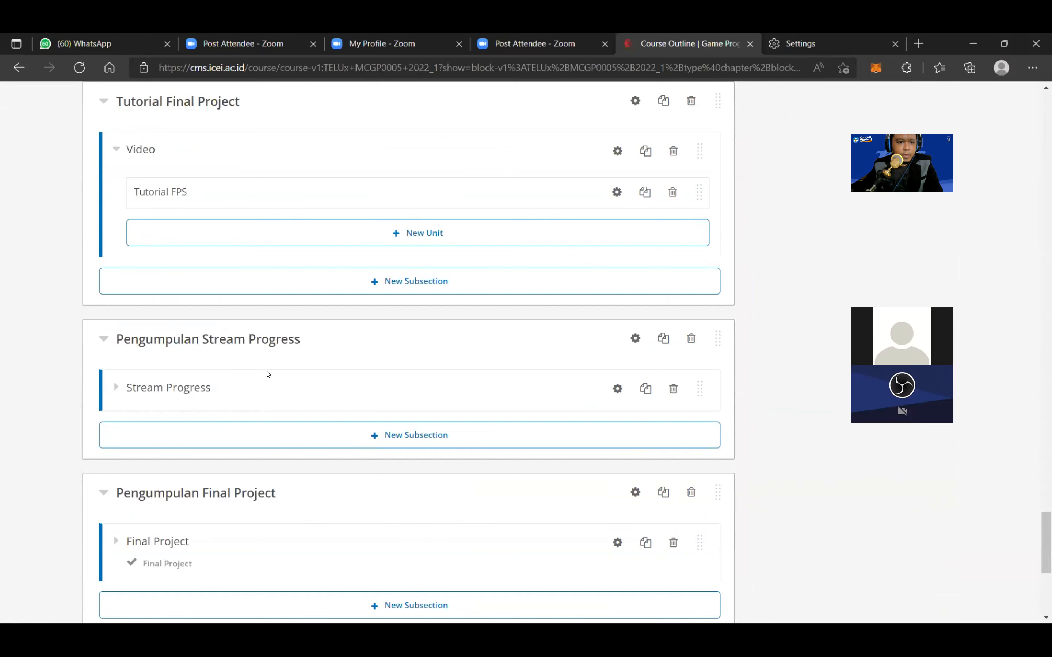
Step: Open the Tutorial FPS unit and look over its tutorial videos, Bagian 1 to Bagian 3
{"action": "left_click", "coordinate": [167, 192]}
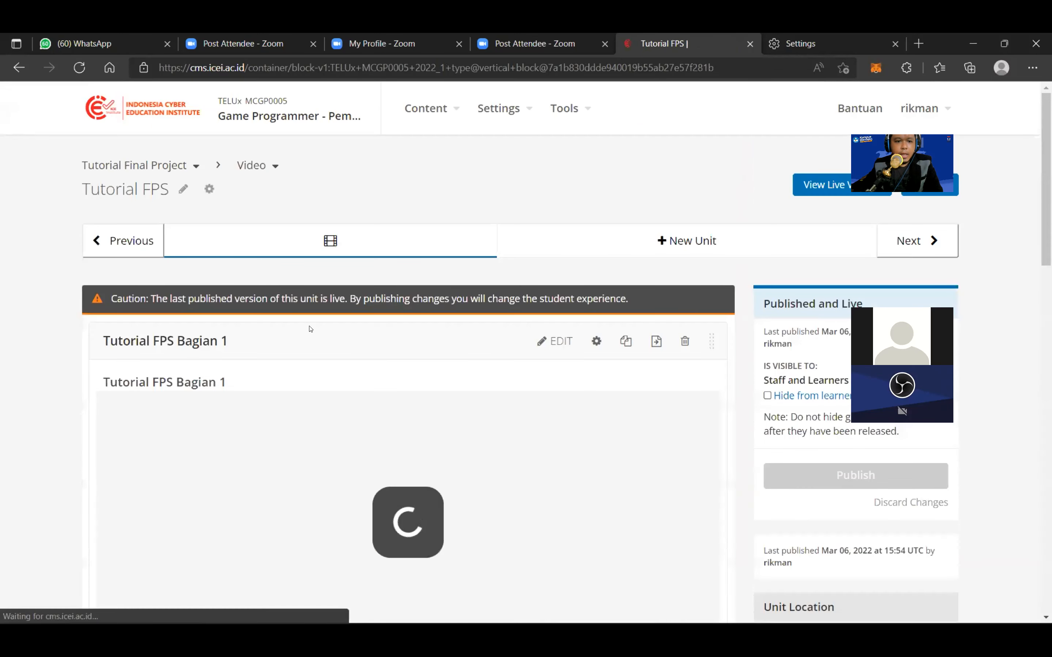
{"action": "scroll", "coordinate": [322, 373], "scroll_direction": "down", "scroll_amount": 10}
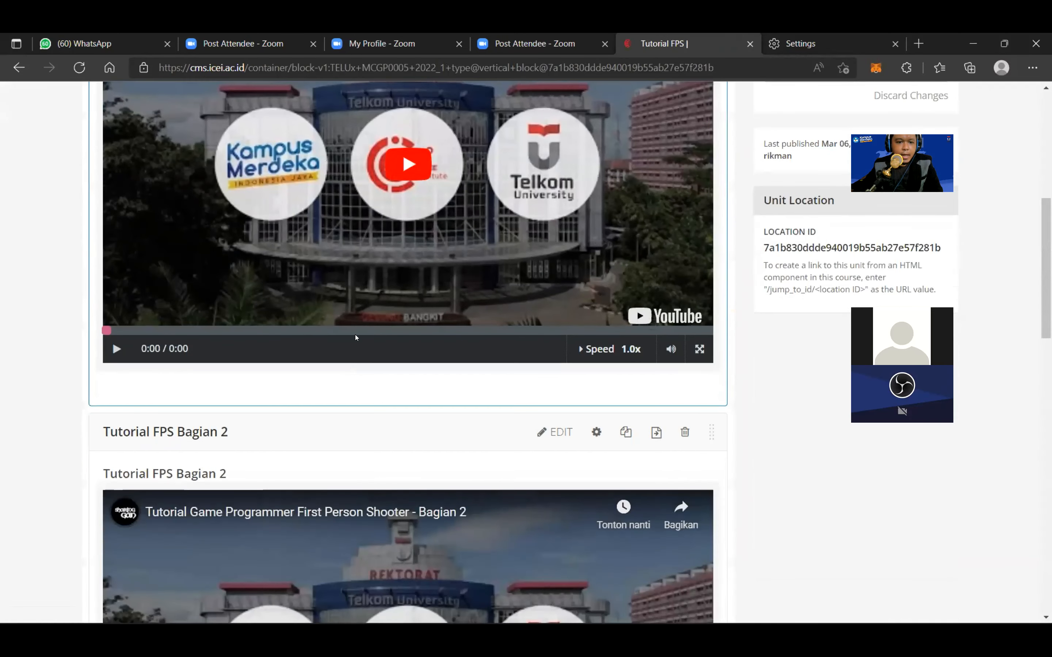
{"action": "scroll", "coordinate": [360, 334], "scroll_direction": "down", "scroll_amount": 8}
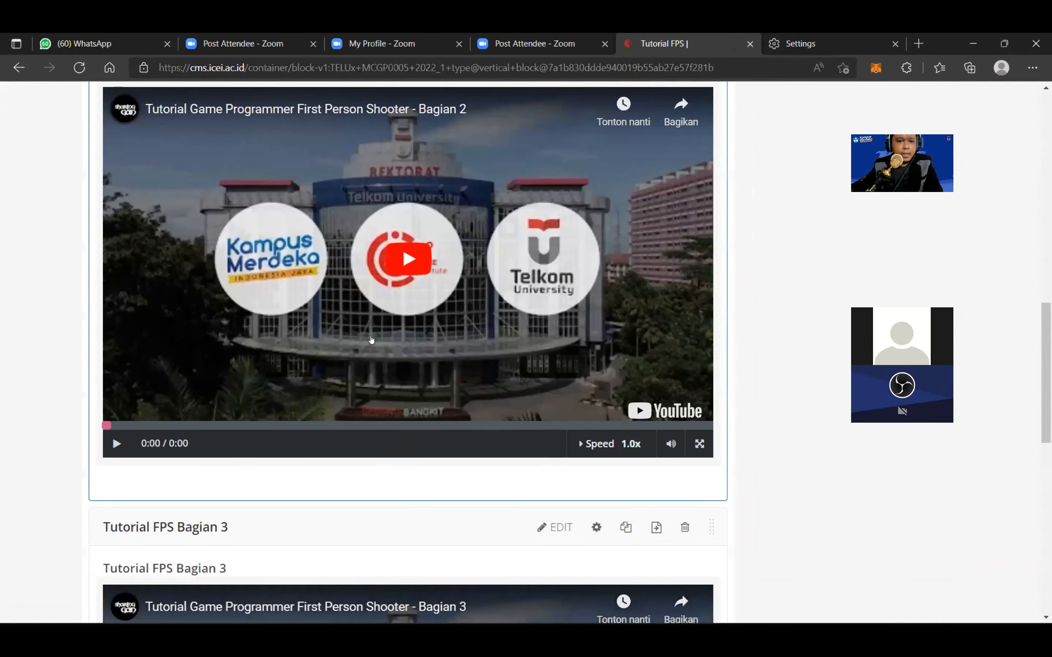
{"action": "scroll", "coordinate": [382, 328], "scroll_direction": "down", "scroll_amount": 8}
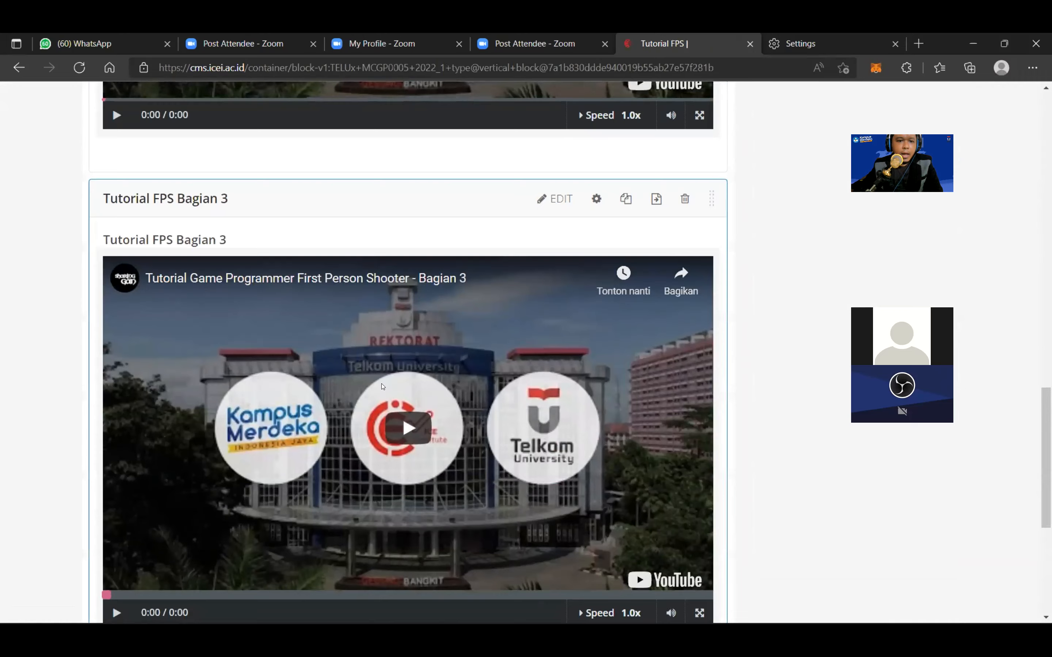
{"action": "scroll", "coordinate": [382, 386], "scroll_direction": "down", "scroll_amount": 1}
{"action": "scroll", "coordinate": [382, 386], "scroll_direction": "down", "scroll_amount": 1}
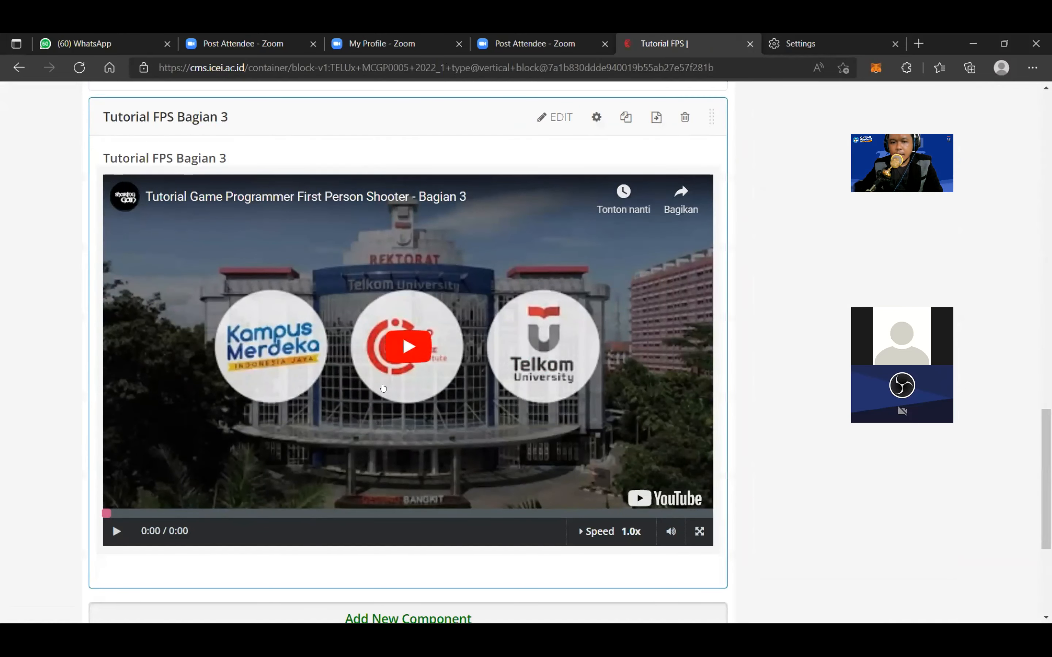
{"action": "scroll", "coordinate": [383, 386], "scroll_direction": "up", "scroll_amount": 10}
{"action": "scroll", "coordinate": [382, 386], "scroll_direction": "up", "scroll_amount": 2}
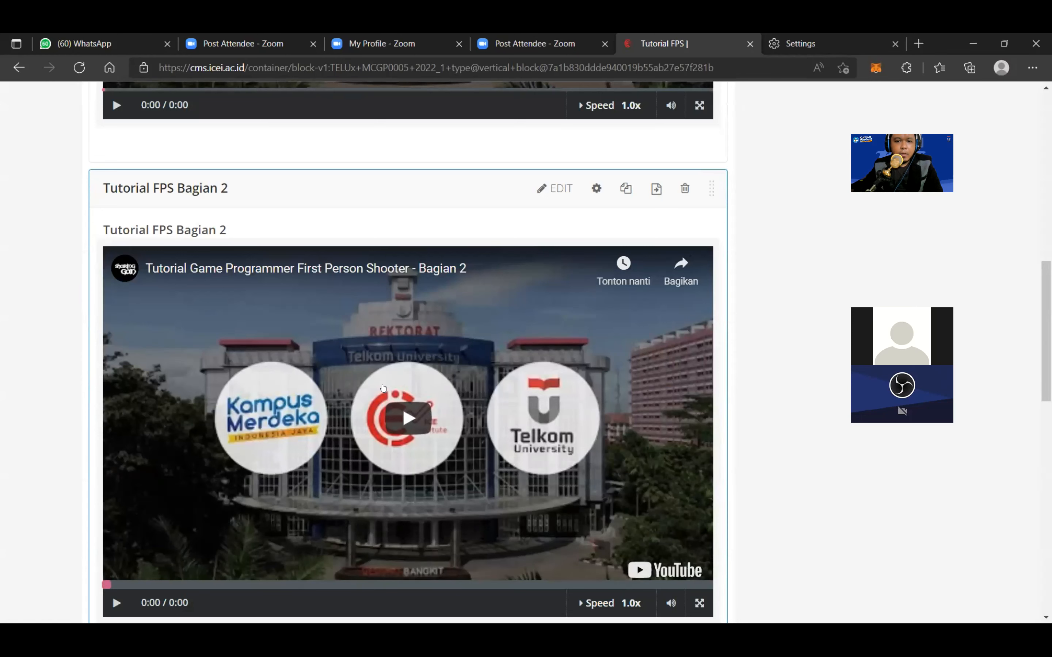
{"action": "scroll", "coordinate": [382, 387], "scroll_direction": "up", "scroll_amount": 11}
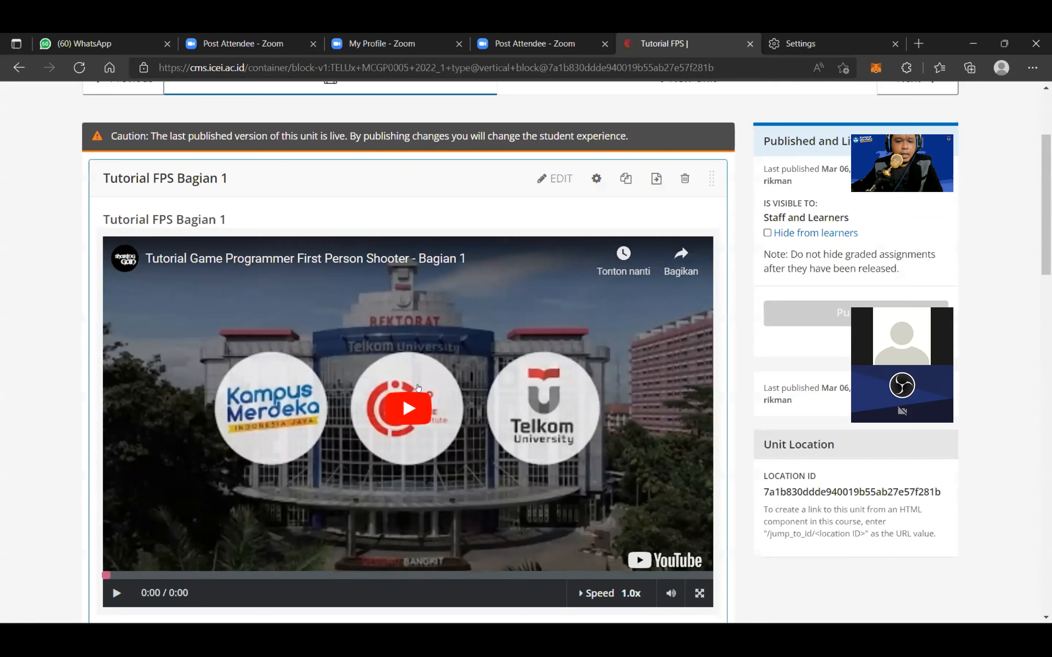
{"action": "scroll", "coordinate": [419, 388], "scroll_direction": "down", "scroll_amount": 7}
{"action": "scroll", "coordinate": [418, 388], "scroll_direction": "down", "scroll_amount": 5}
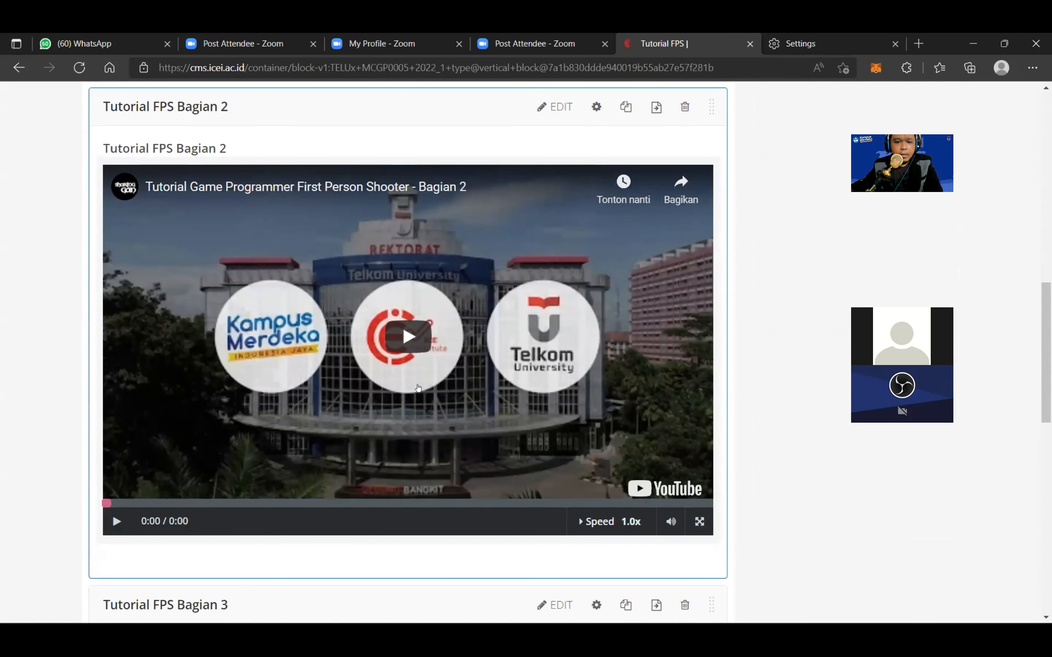
{"action": "scroll", "coordinate": [418, 388], "scroll_direction": "down", "scroll_amount": 9}
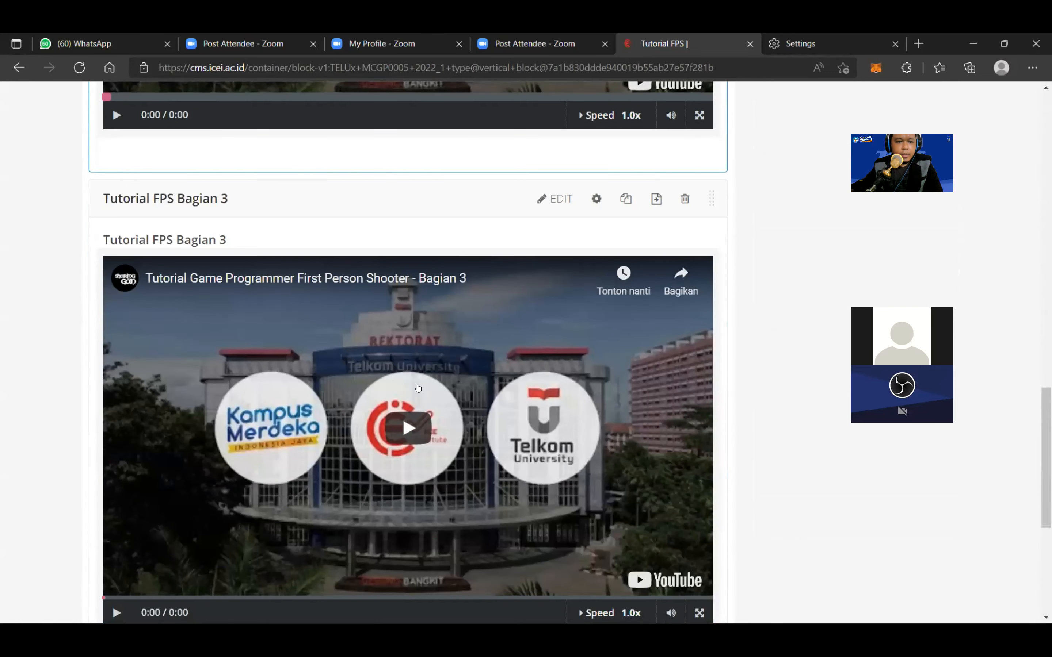
{"action": "scroll", "coordinate": [418, 388], "scroll_direction": "down", "scroll_amount": 2}
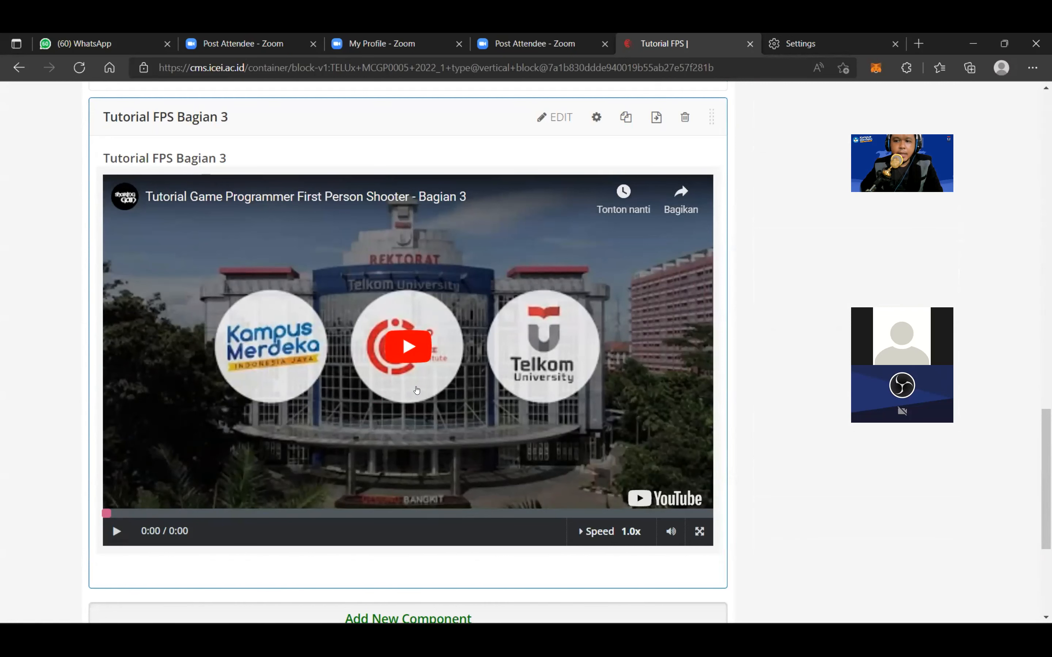
{"action": "scroll", "coordinate": [417, 390], "scroll_direction": "up", "scroll_amount": 5}
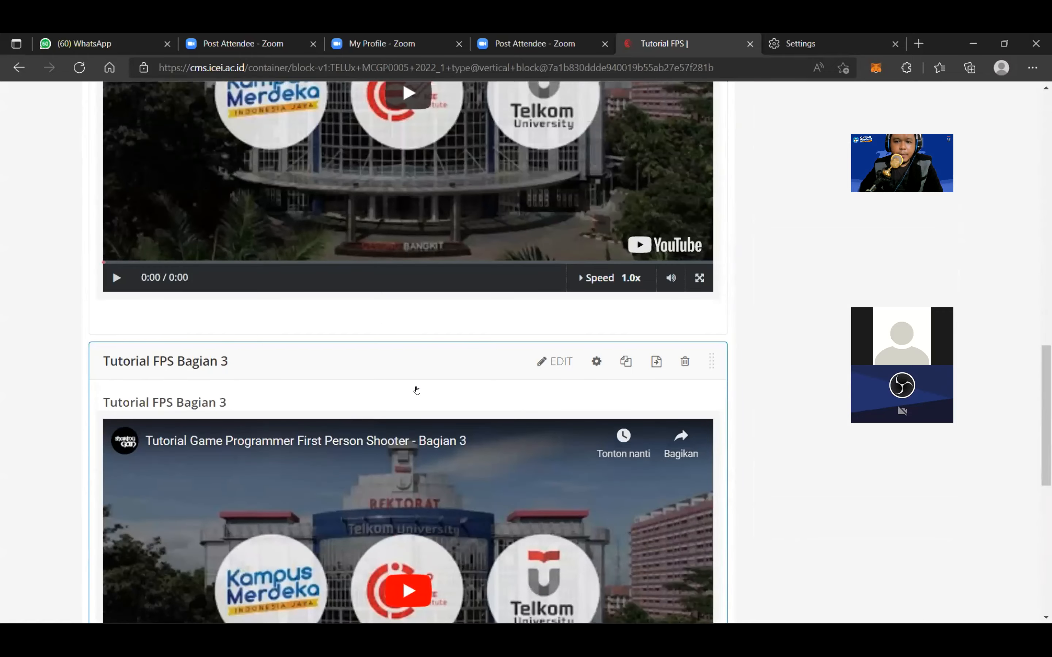
{"action": "scroll", "coordinate": [417, 390], "scroll_direction": "up", "scroll_amount": 8}
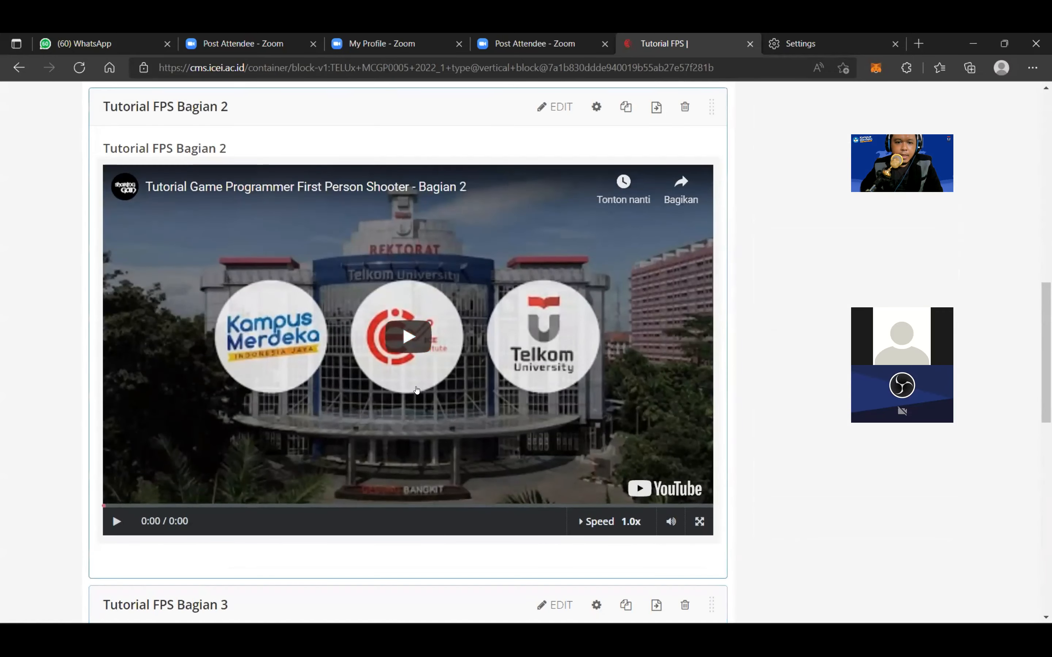
{"action": "scroll", "coordinate": [416, 390], "scroll_direction": "up", "scroll_amount": 7}
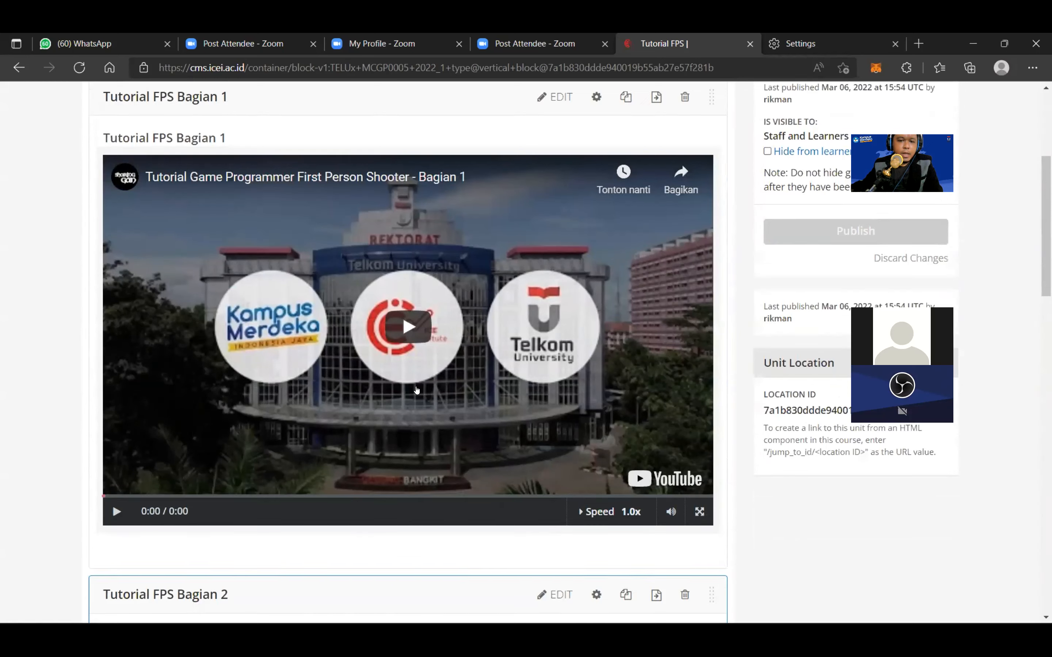
{"action": "scroll", "coordinate": [417, 390], "scroll_direction": "up", "scroll_amount": 2}
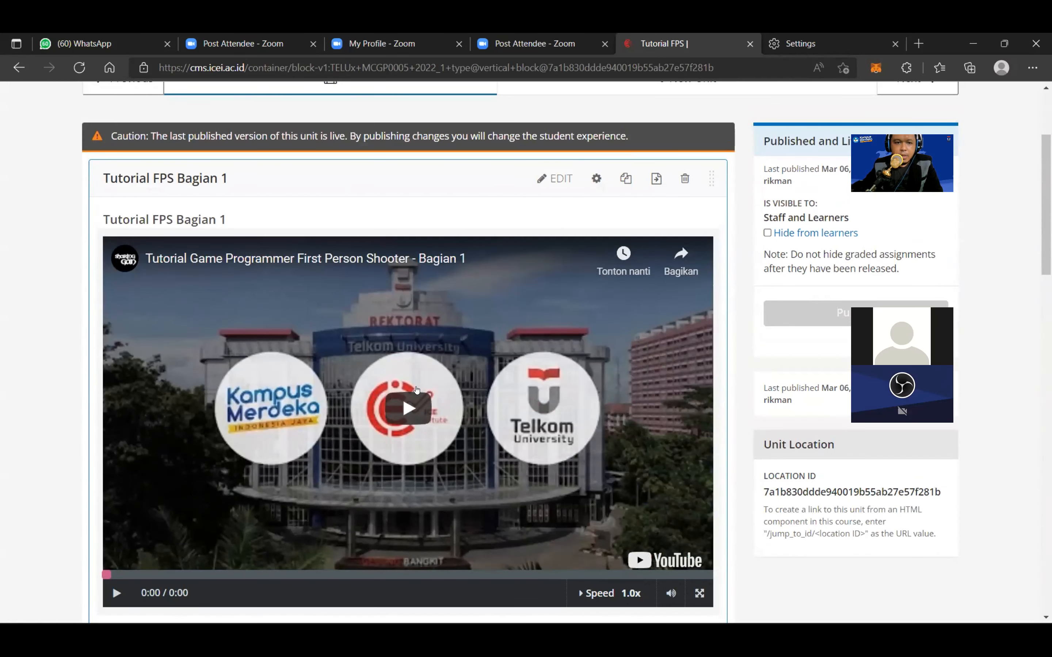
{"action": "scroll", "coordinate": [417, 390], "scroll_direction": "down", "scroll_amount": 2}
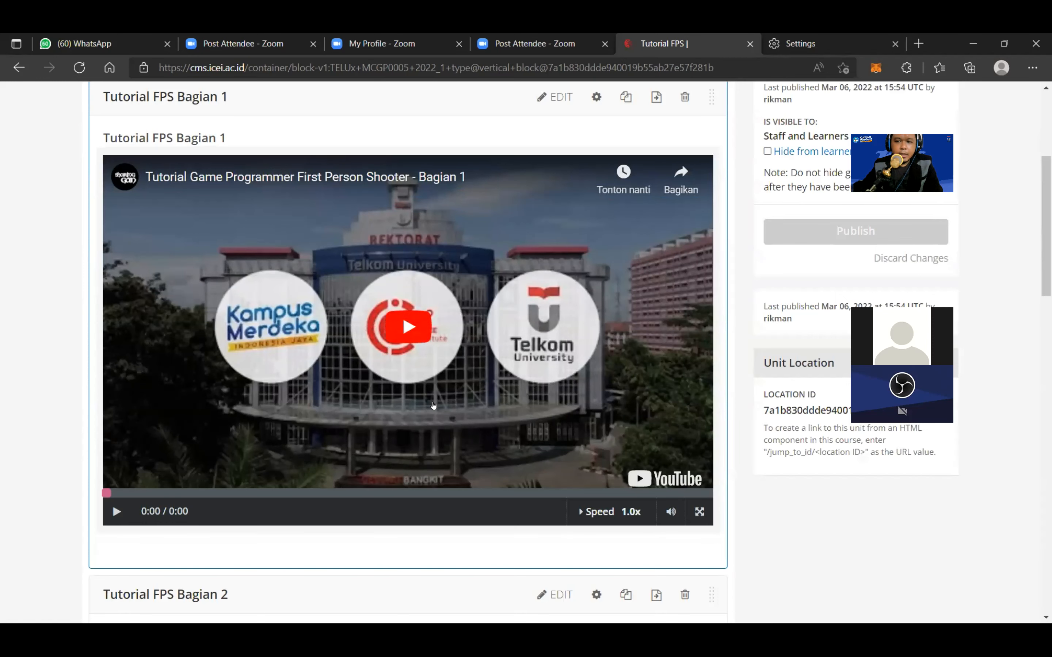
{"action": "scroll", "coordinate": [433, 406], "scroll_direction": "down", "scroll_amount": 8}
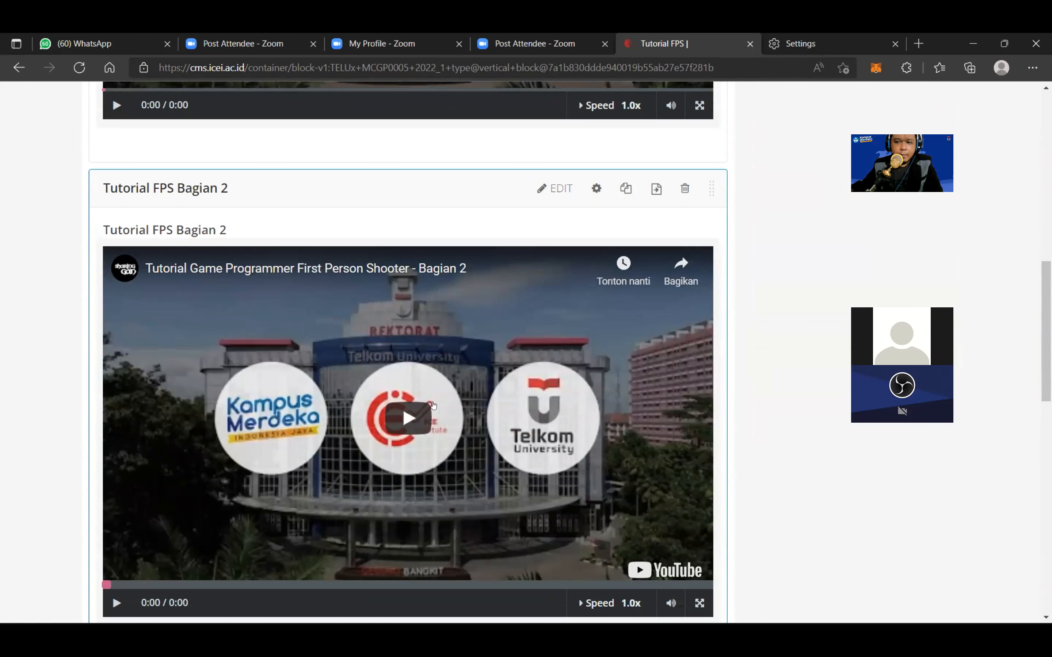
{"action": "scroll", "coordinate": [427, 418], "scroll_direction": "up", "scroll_amount": 8}
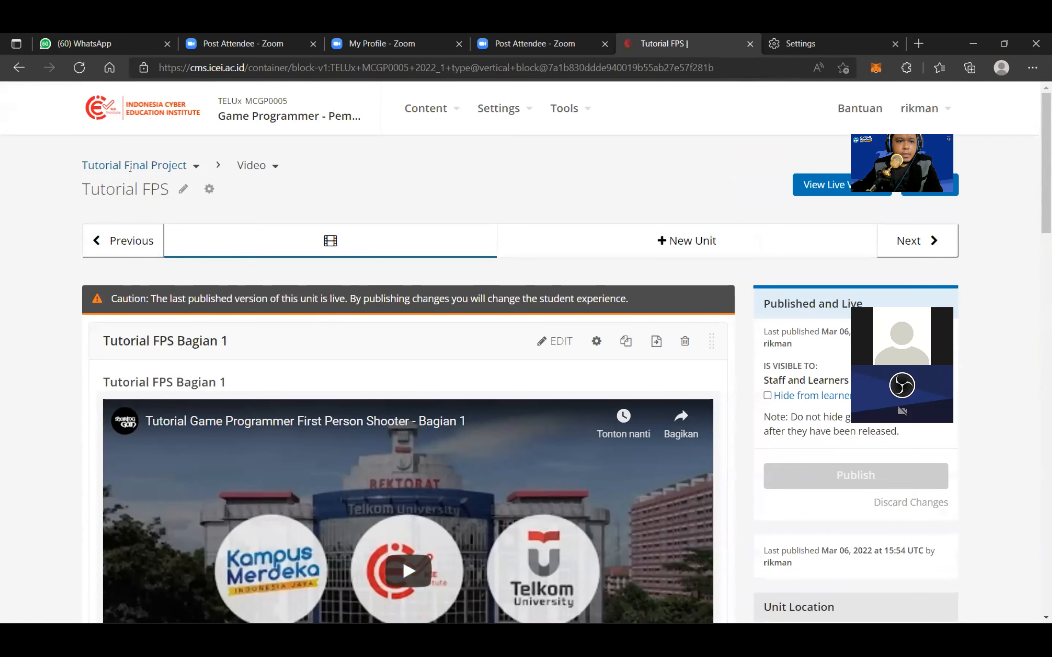
Step: Return to the course outline and expand the Final Project and Stream Progress subsections to show their units
{"action": "left_click", "coordinate": [128, 165]}
{"action": "left_click", "coordinate": [137, 194]}
{"action": "scroll", "coordinate": [331, 233], "scroll_direction": "down", "scroll_amount": 10}
{"action": "scroll", "coordinate": [313, 370], "scroll_direction": "down", "scroll_amount": 20}
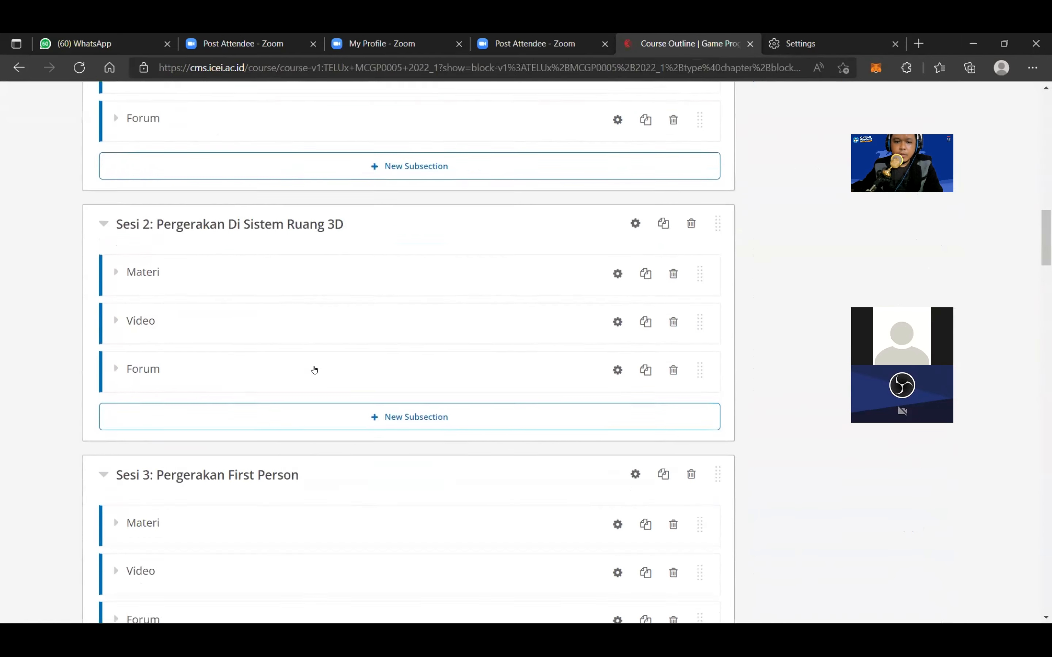
{"action": "scroll", "coordinate": [313, 370], "scroll_direction": "down", "scroll_amount": 20}
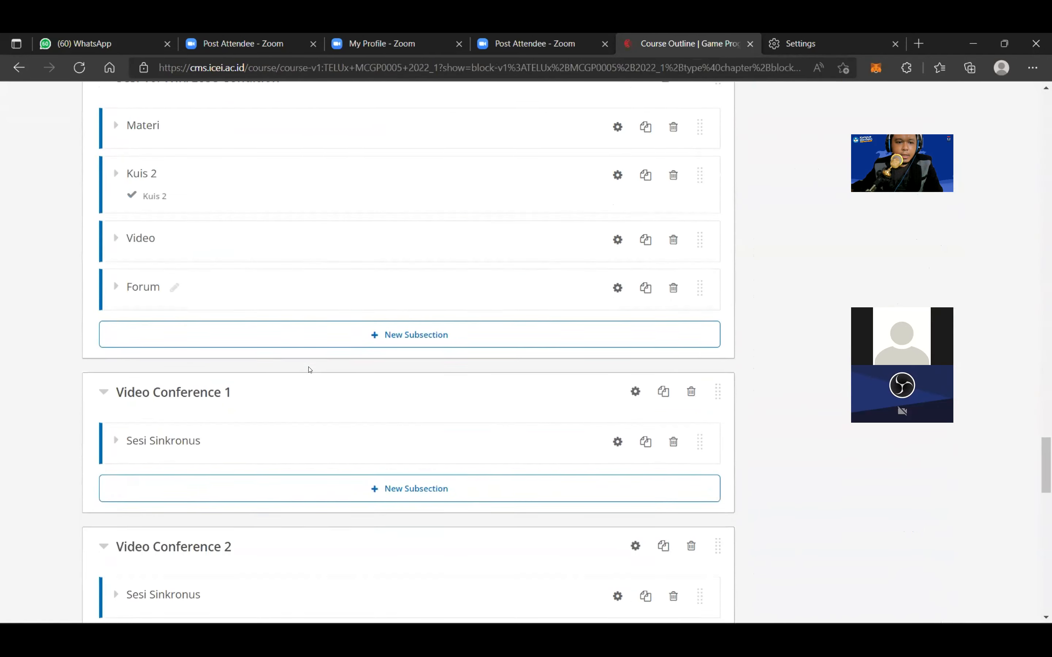
{"action": "scroll", "coordinate": [309, 370], "scroll_direction": "down", "scroll_amount": 8}
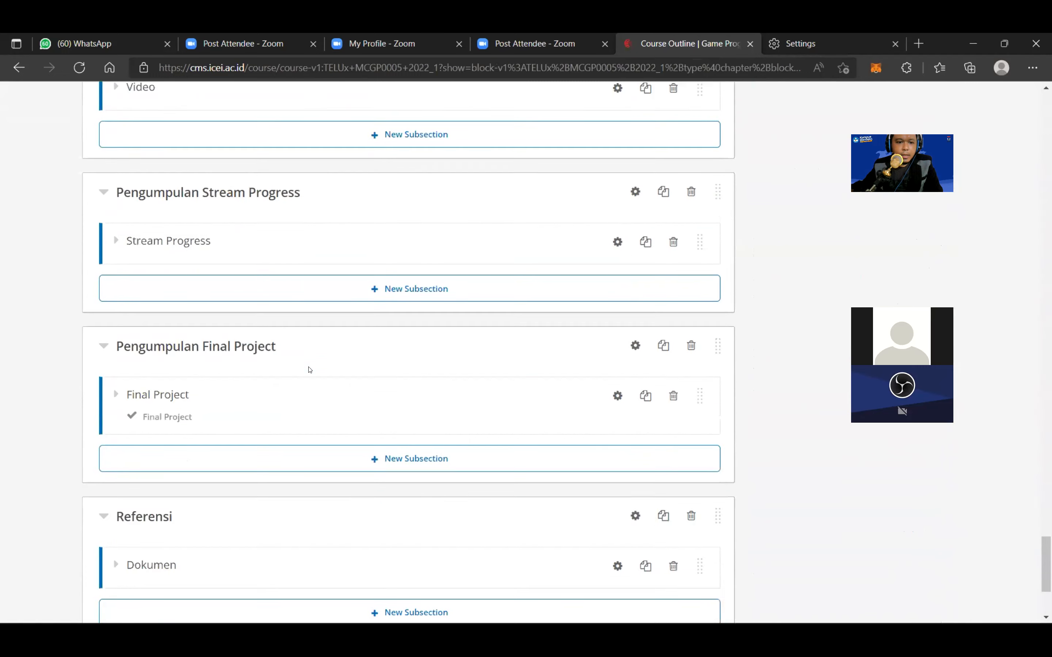
{"action": "scroll", "coordinate": [305, 367], "scroll_direction": "up", "scroll_amount": 4}
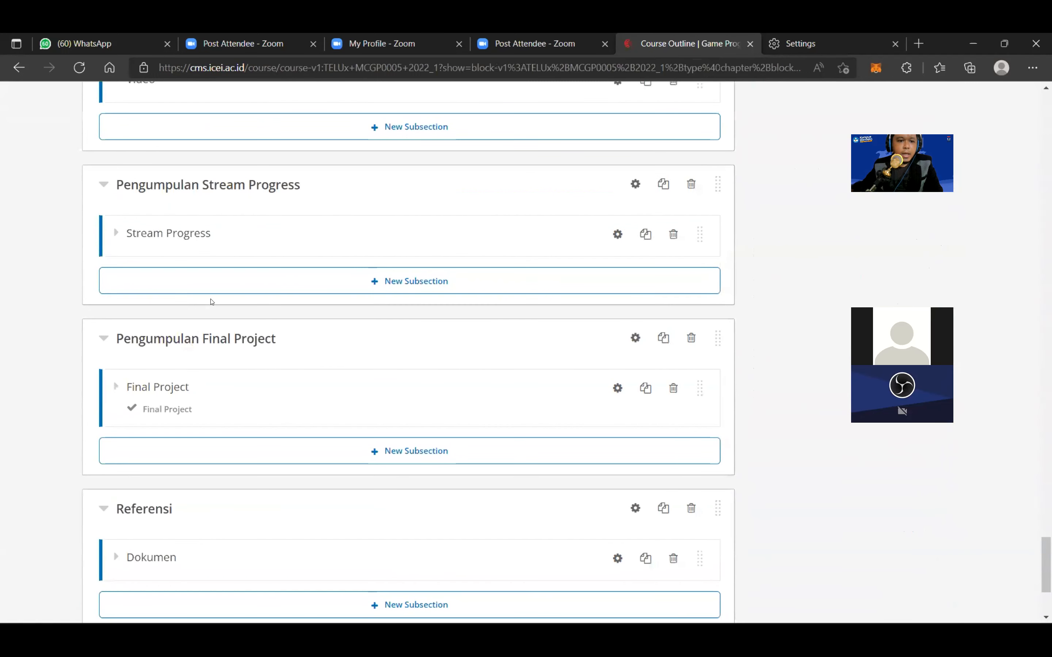
{"action": "left_click", "coordinate": [153, 389]}
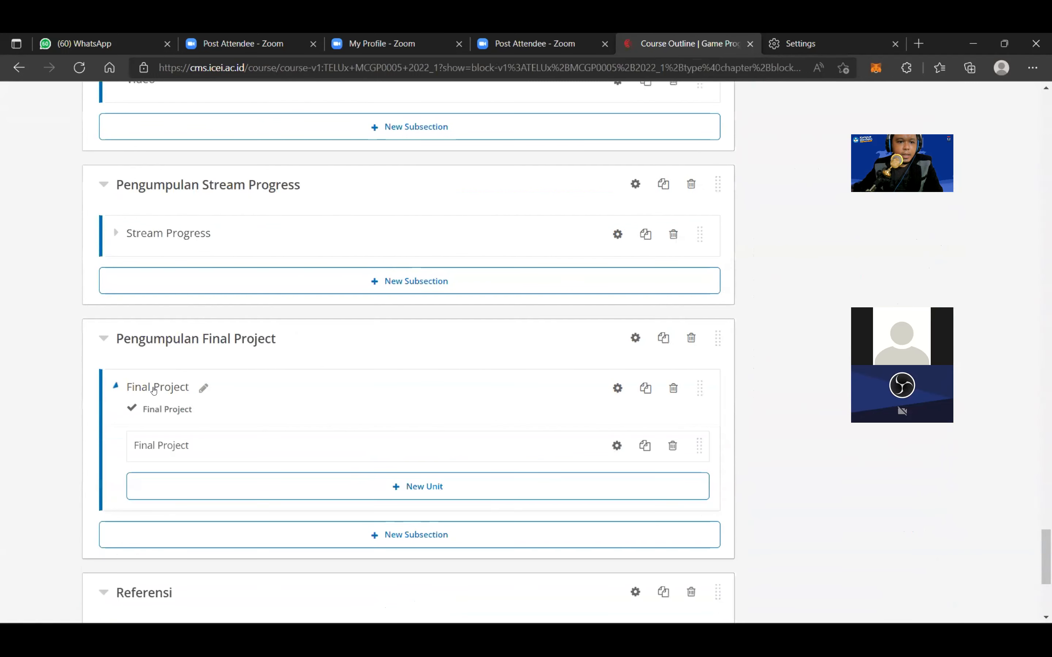
{"action": "left_click", "coordinate": [169, 237]}
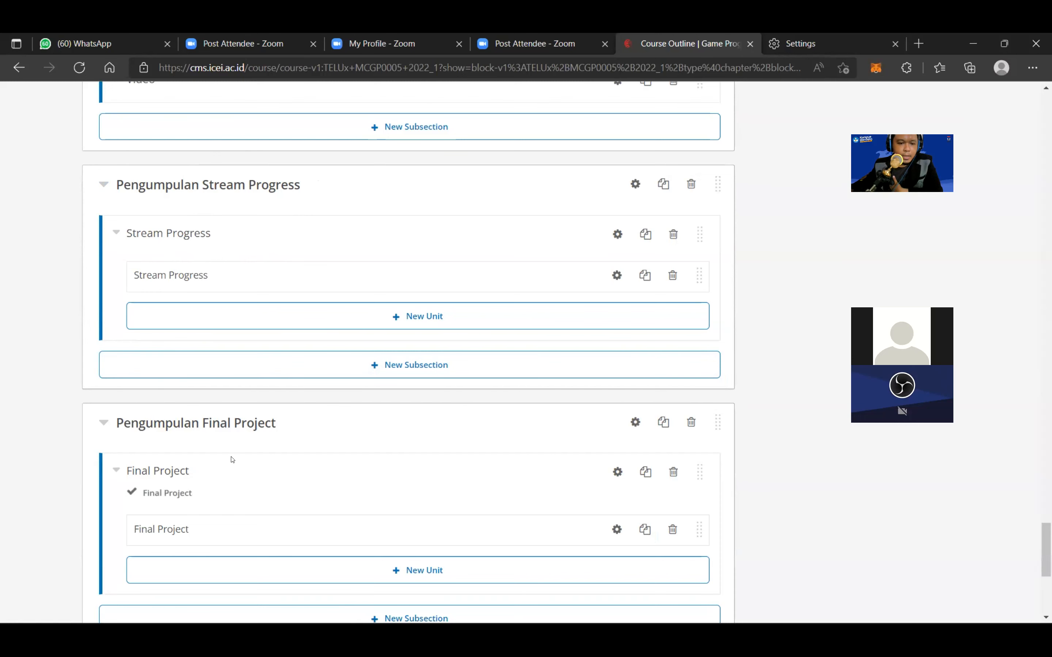
Step: Expand the Dokumen subsection under Referensi and the Video subsection under Tutorial Final Project
{"action": "scroll", "coordinate": [233, 460], "scroll_direction": "down", "scroll_amount": 3}
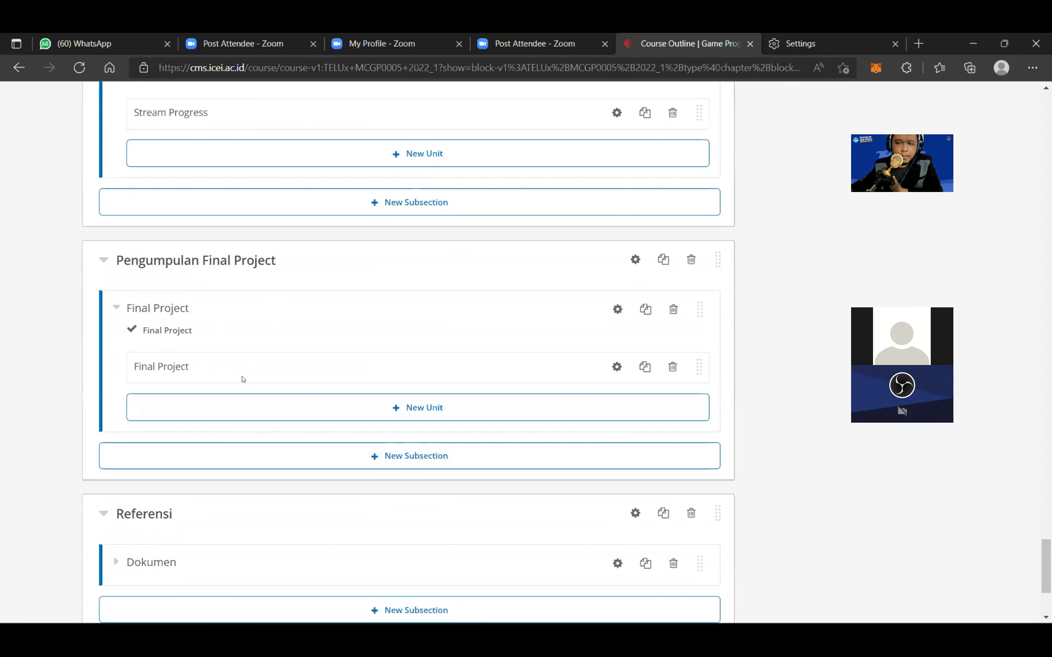
{"action": "scroll", "coordinate": [282, 466], "scroll_direction": "down", "scroll_amount": 2}
{"action": "left_click", "coordinate": [154, 484]}
{"action": "scroll", "coordinate": [244, 468], "scroll_direction": "down", "scroll_amount": 4}
{"action": "scroll", "coordinate": [263, 404], "scroll_direction": "up", "scroll_amount": 8}
{"action": "scroll", "coordinate": [266, 407], "scroll_direction": "up", "scroll_amount": 8}
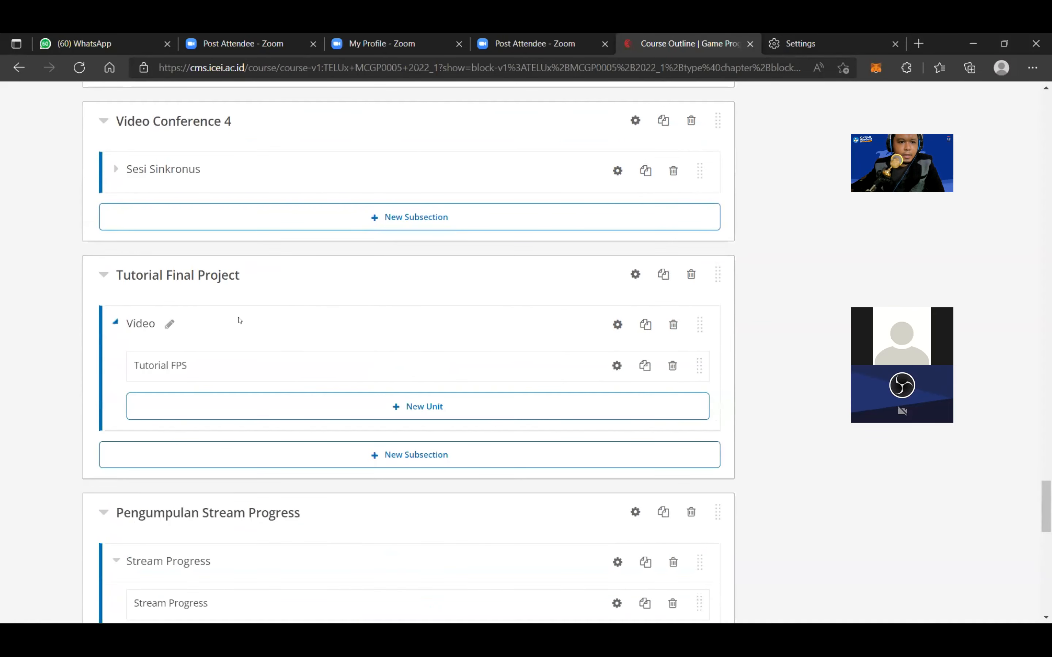
{"action": "scroll", "coordinate": [230, 422], "scroll_direction": "down", "scroll_amount": 11}
Step: Expand the Materi subsections of Sesi 9: Scoring System and Sesi 8: Health System to check their units
{"action": "scroll", "coordinate": [256, 500], "scroll_direction": "up", "scroll_amount": 16}
{"action": "scroll", "coordinate": [266, 503], "scroll_direction": "up", "scroll_amount": 12}
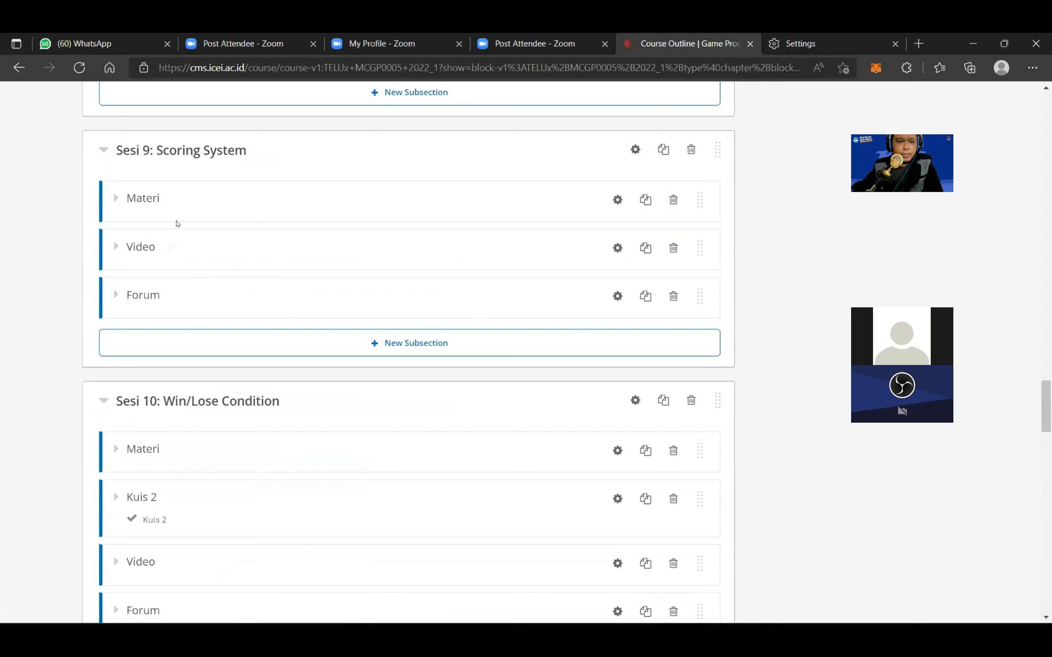
{"action": "left_click", "coordinate": [143, 199]}
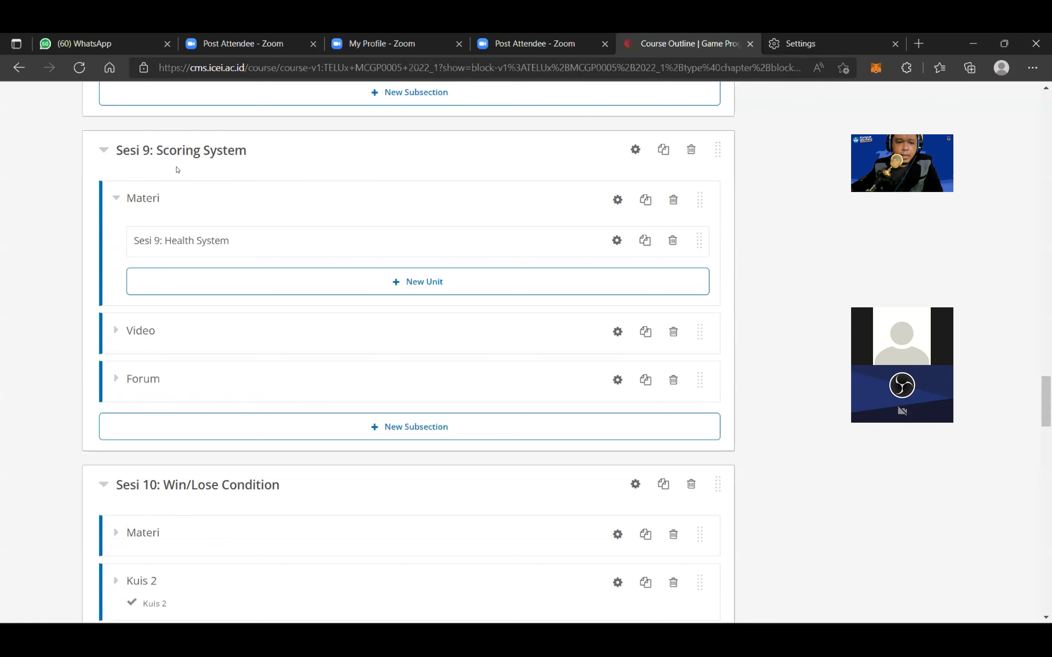
{"action": "scroll", "coordinate": [203, 216], "scroll_direction": "up", "scroll_amount": 6}
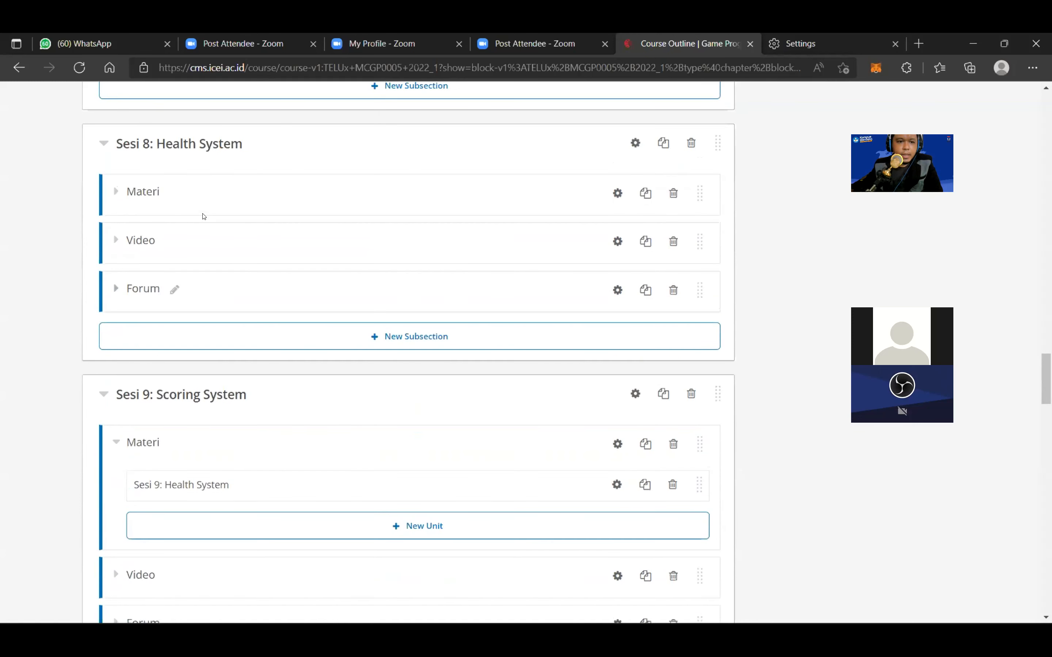
{"action": "left_click", "coordinate": [147, 275]}
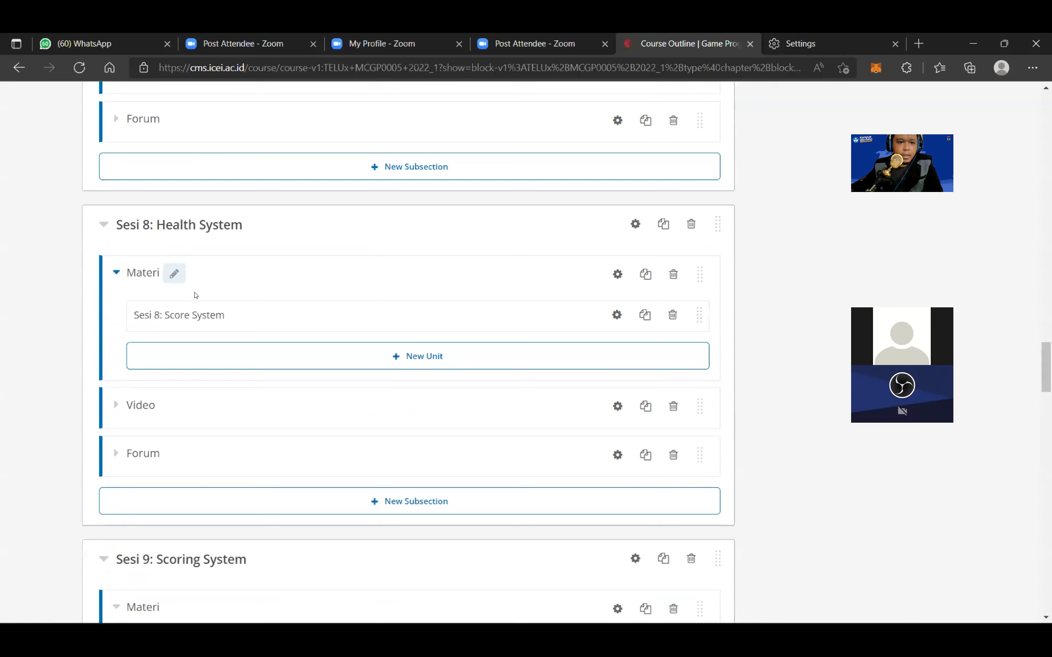
{"action": "scroll", "coordinate": [197, 452], "scroll_direction": "down", "scroll_amount": 2}
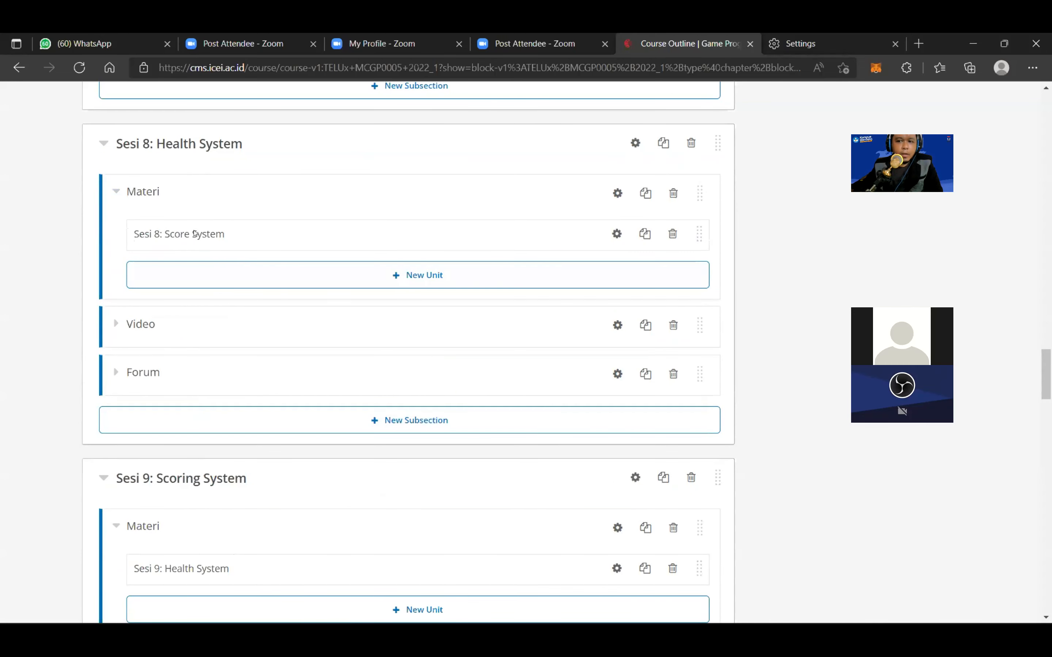
Step: Expand the Materi subsections of Sesi 7: Collision Detection and Sesi 6: Mekanik Proyektil to view their units
{"action": "scroll", "coordinate": [207, 283], "scroll_direction": "up", "scroll_amount": 1}
{"action": "scroll", "coordinate": [207, 283], "scroll_direction": "up", "scroll_amount": 5}
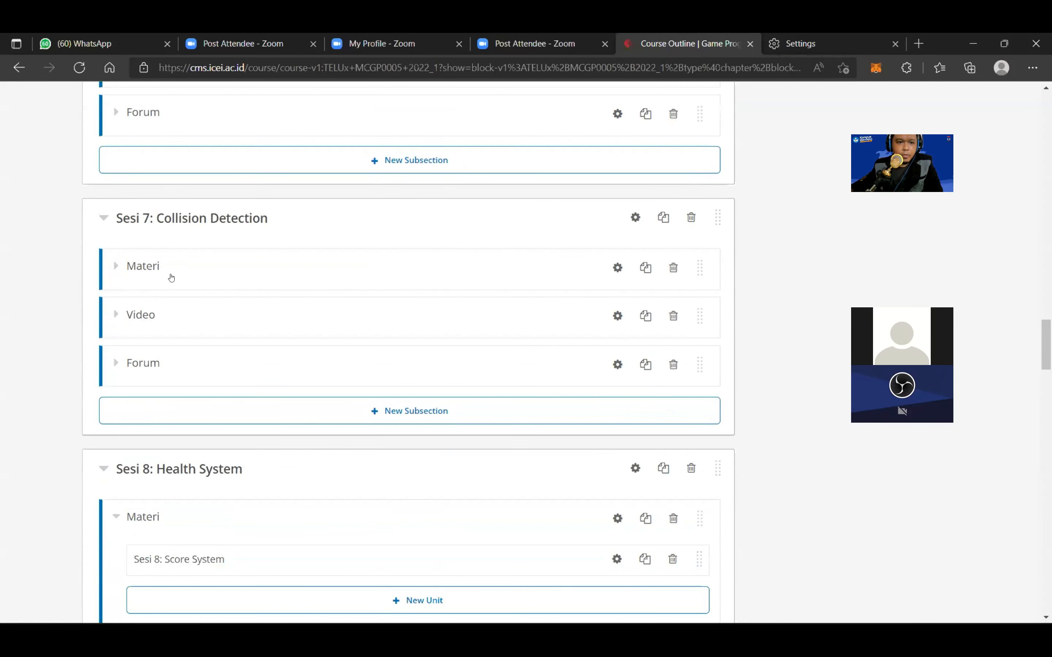
{"action": "left_click", "coordinate": [140, 267]}
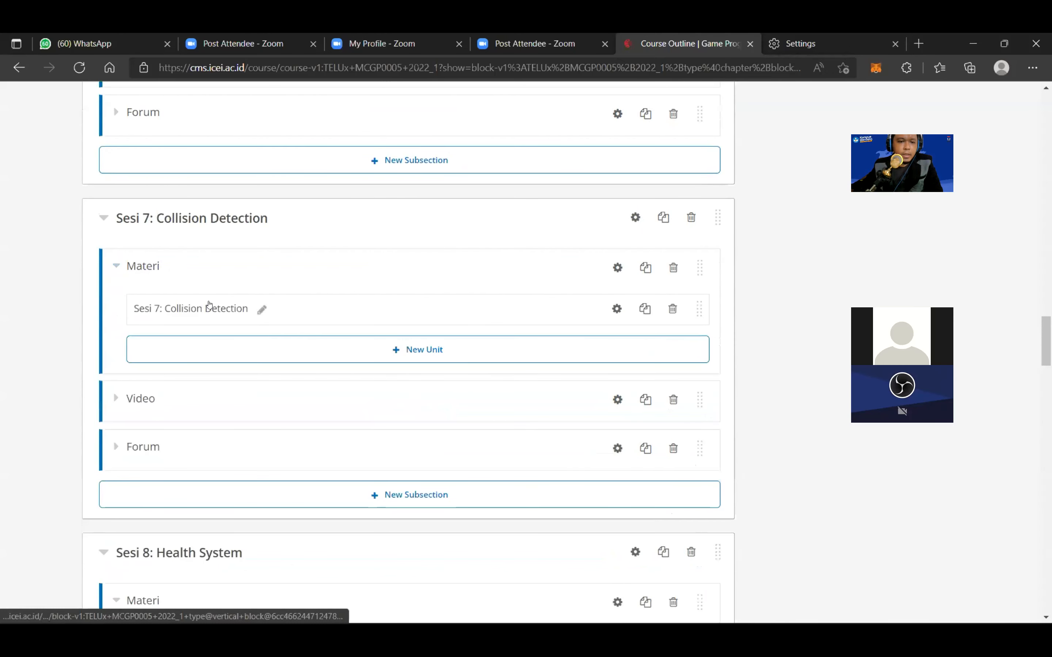
{"action": "scroll", "coordinate": [213, 322], "scroll_direction": "up", "scroll_amount": 2}
{"action": "scroll", "coordinate": [217, 335], "scroll_direction": "up", "scroll_amount": 2}
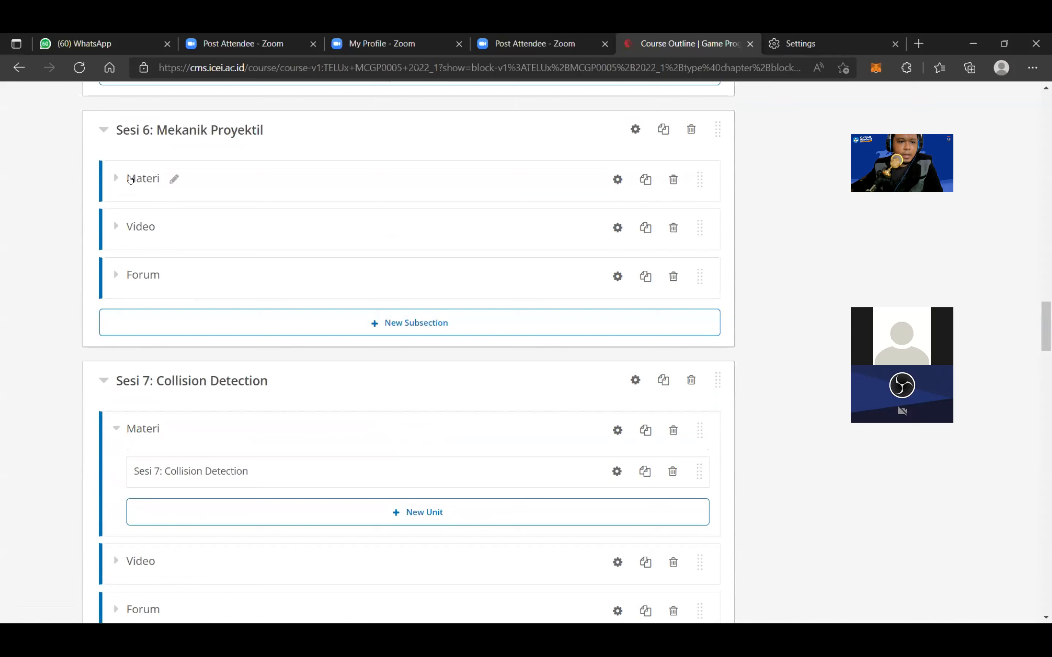
{"action": "left_click", "coordinate": [172, 178]}
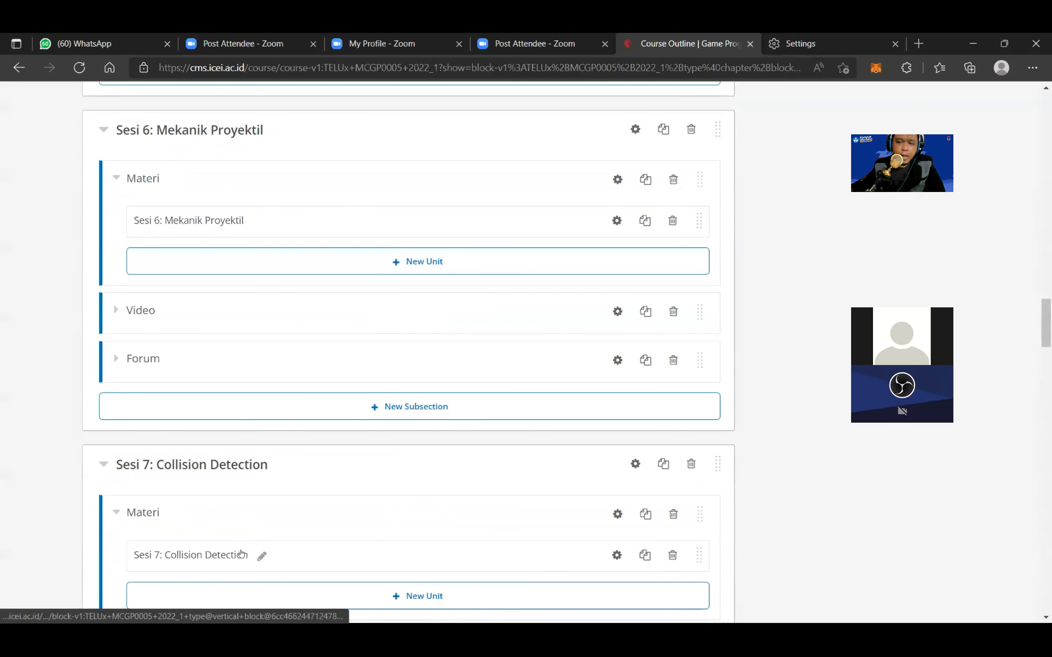
{"action": "scroll", "coordinate": [211, 422], "scroll_direction": "down", "scroll_amount": 10}
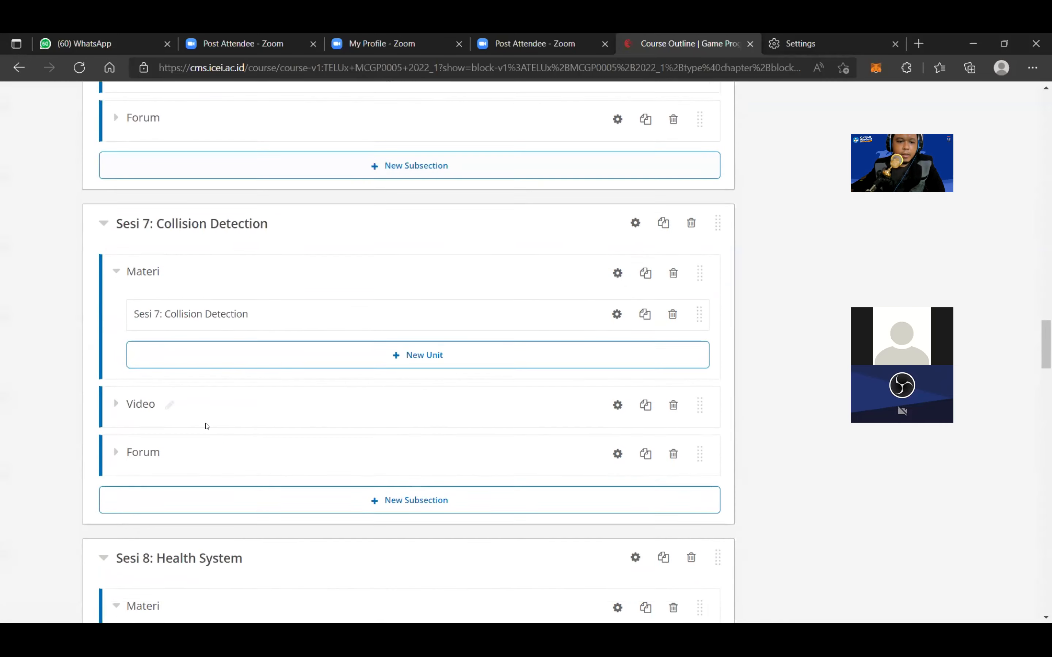
Step: Expand the Materi subsection of Sesi 10: Win/Lose Condition to check its unit
{"action": "scroll", "coordinate": [223, 461], "scroll_direction": "down", "scroll_amount": 2}
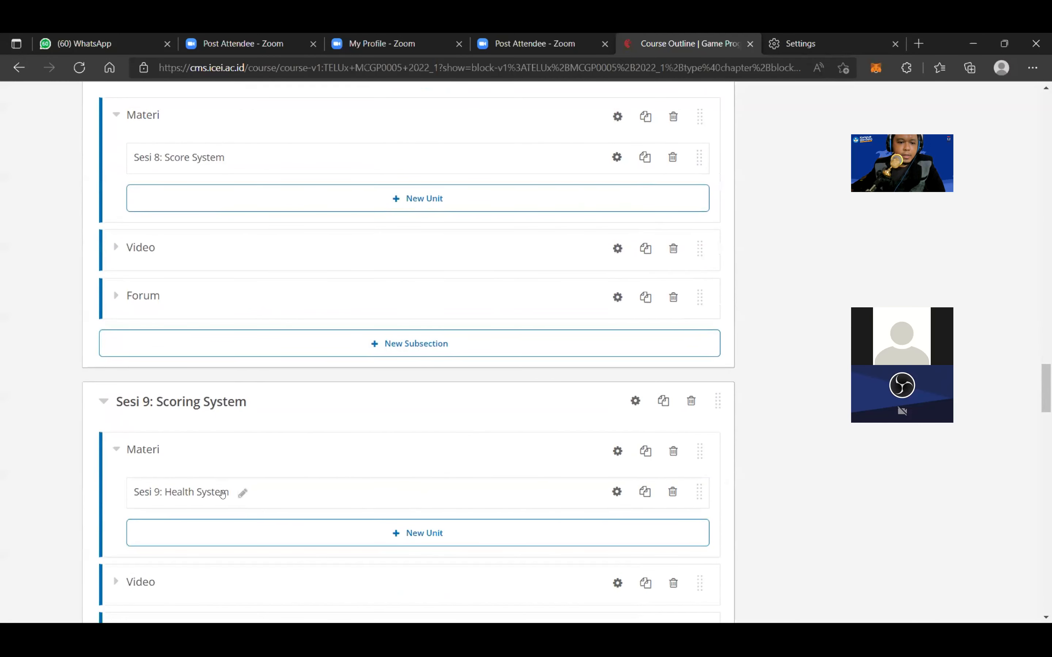
{"action": "scroll", "coordinate": [222, 495], "scroll_direction": "down", "scroll_amount": 3}
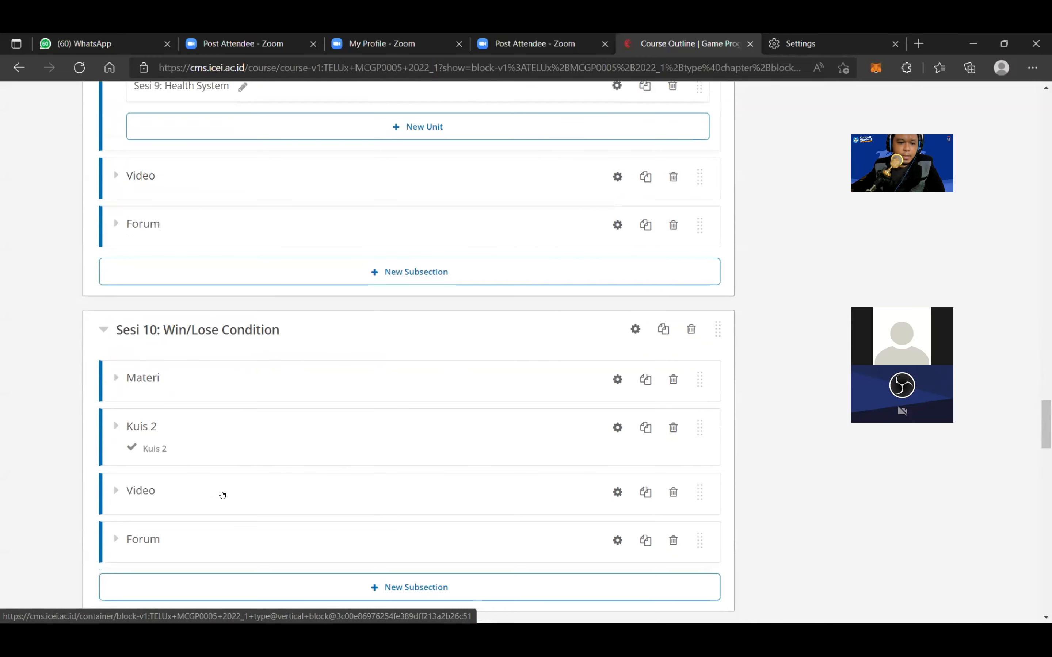
{"action": "left_click", "coordinate": [143, 379]}
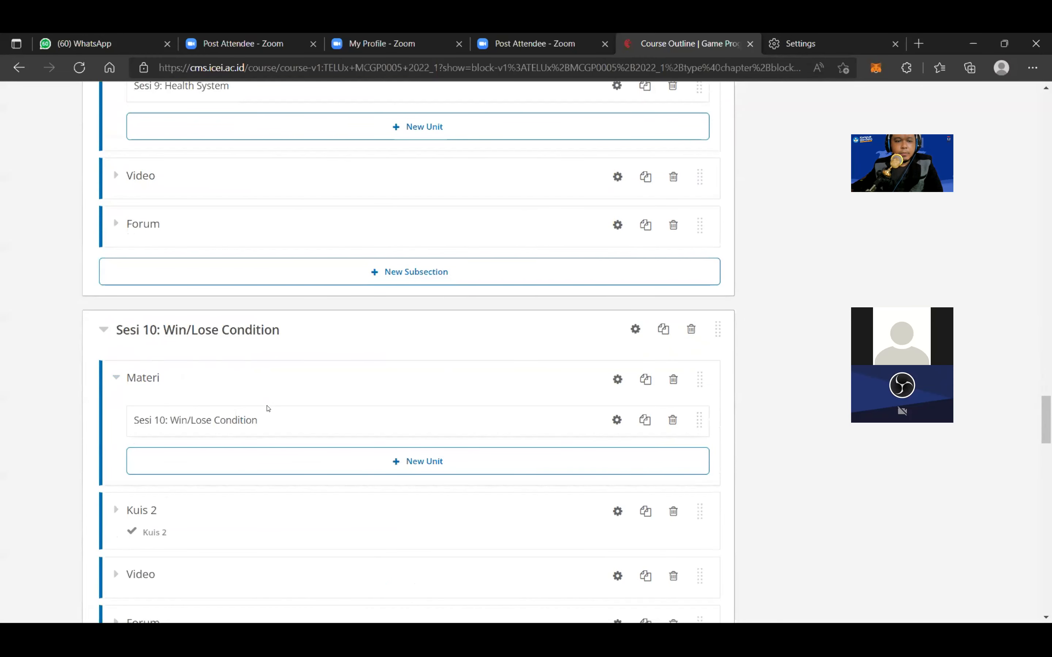
Step: Review the outline sections Tutorial Final Project, Pengumpulan Stream Progress, Pengumpulan Final Project and Referensi with their units
{"action": "scroll", "coordinate": [266, 406], "scroll_direction": "up", "scroll_amount": 3}
{"action": "scroll", "coordinate": [267, 407], "scroll_direction": "down", "scroll_amount": 6}
{"action": "scroll", "coordinate": [268, 409], "scroll_direction": "down", "scroll_amount": 18}
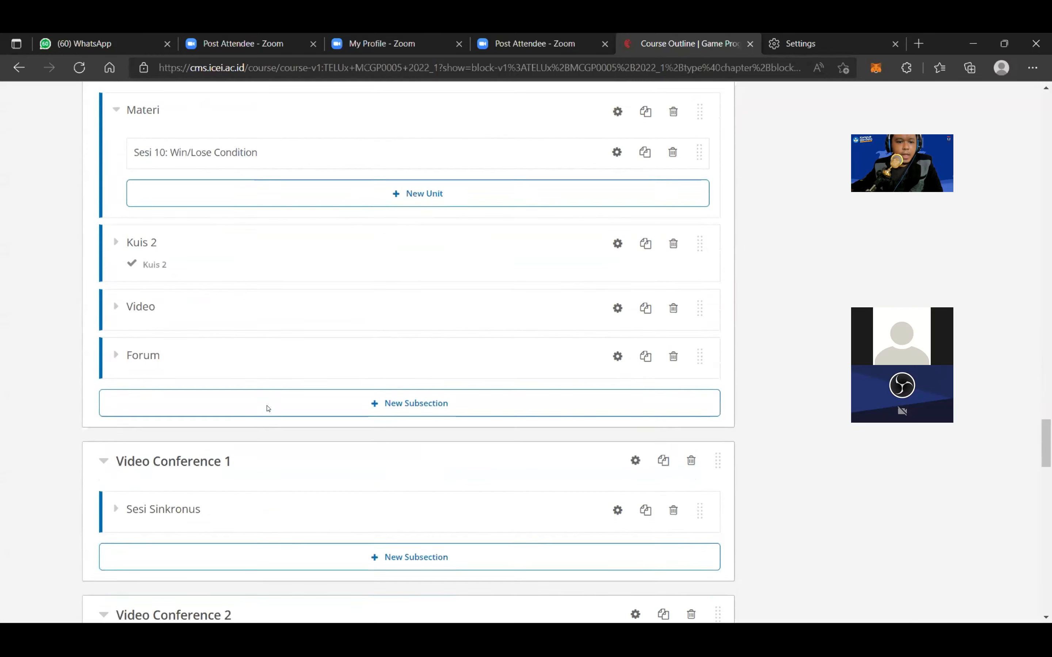
{"action": "scroll", "coordinate": [487, 541], "scroll_direction": "down", "scroll_amount": 10}
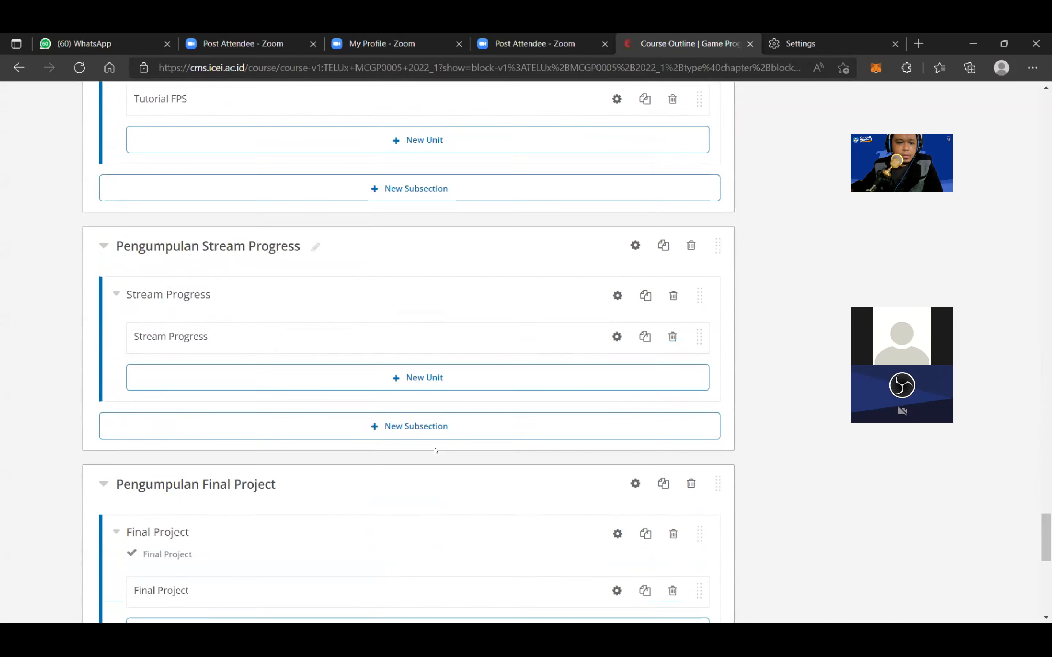
{"action": "scroll", "coordinate": [281, 407], "scroll_direction": "up", "scroll_amount": 10}
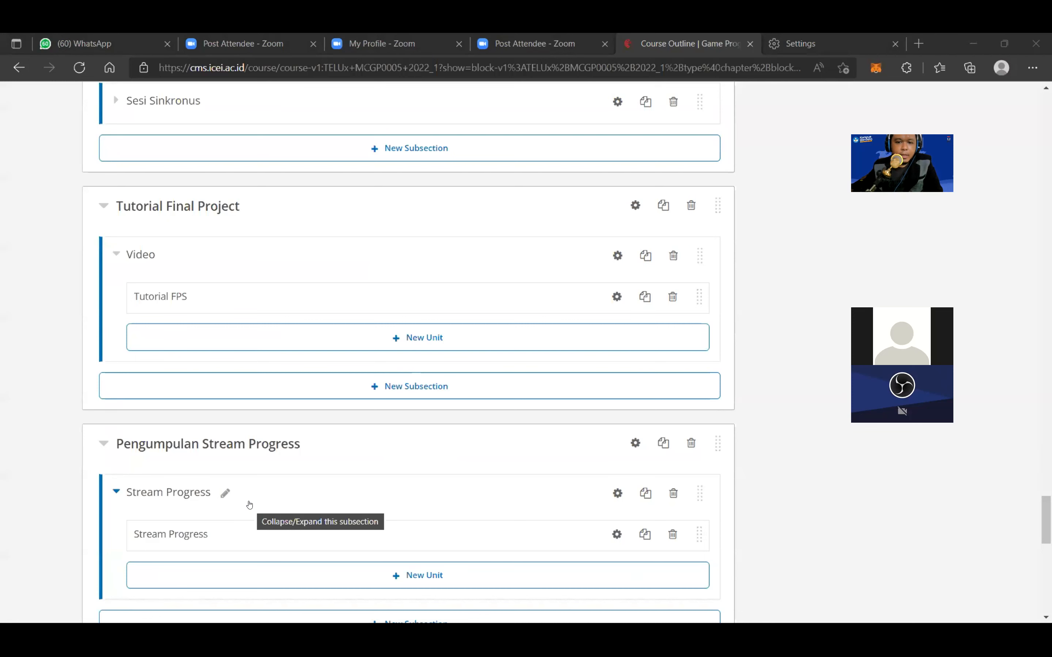
{"action": "scroll", "coordinate": [250, 505], "scroll_direction": "down", "scroll_amount": 8}
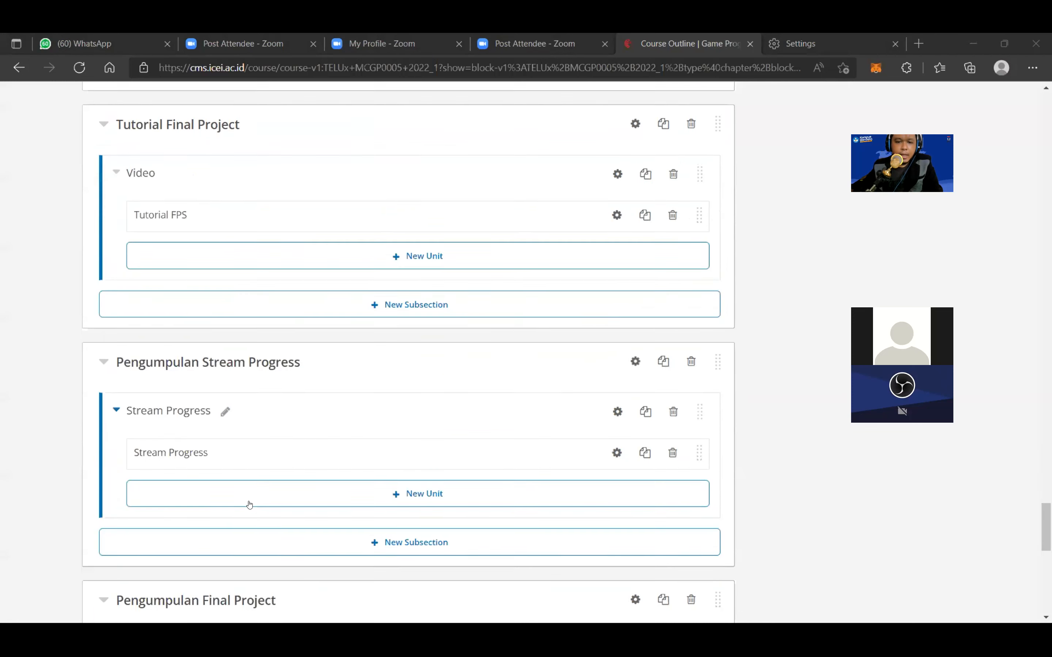
{"action": "scroll", "coordinate": [249, 504], "scroll_direction": "down", "scroll_amount": 7}
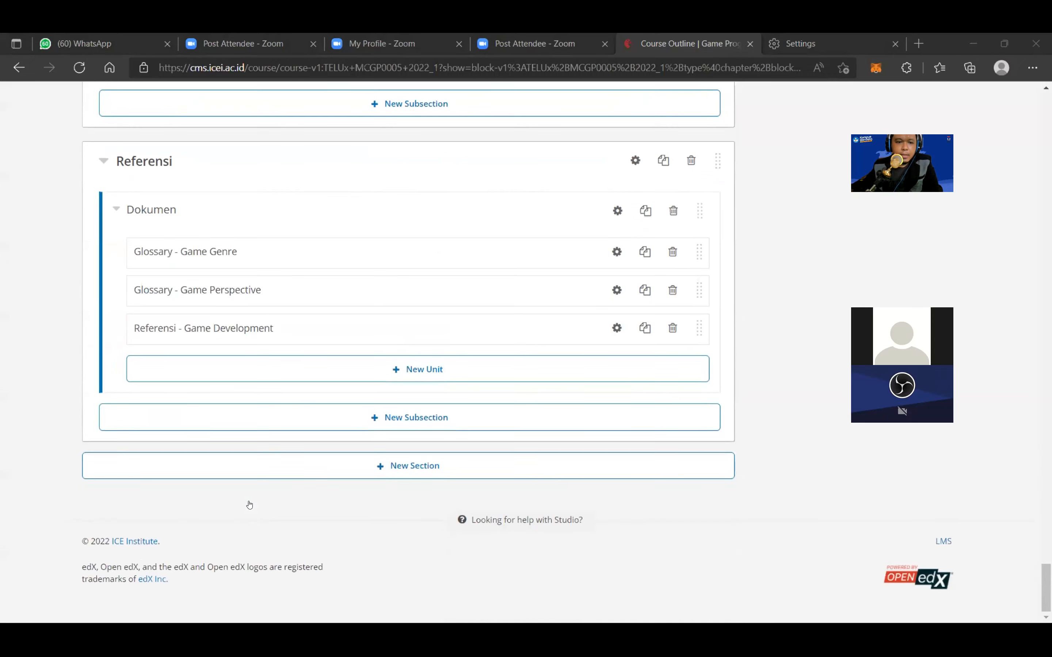
{"action": "scroll", "coordinate": [249, 505], "scroll_direction": "up", "scroll_amount": 5}
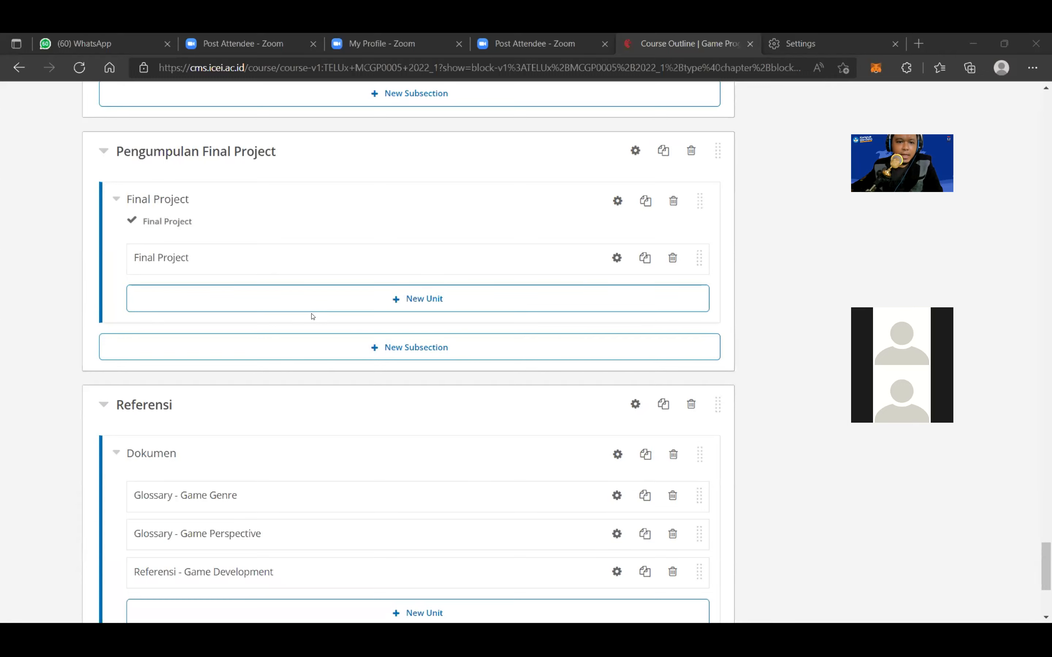
{"action": "scroll", "coordinate": [312, 318], "scroll_direction": "up", "scroll_amount": 10}
{"action": "scroll", "coordinate": [311, 330], "scroll_direction": "up", "scroll_amount": 5}
{"action": "scroll", "coordinate": [310, 329], "scroll_direction": "down", "scroll_amount": 8}
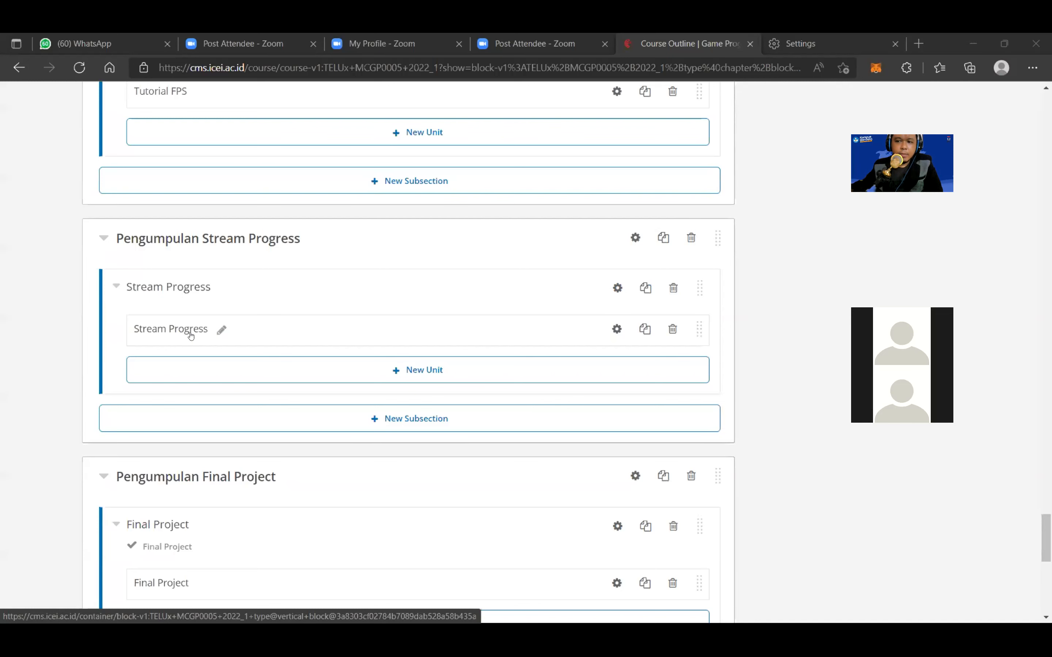
Step: Review the Video Conference sections and compare the Materi unit titles of Sesi 8 and Sesi 9 with their section names
{"action": "scroll", "coordinate": [191, 336], "scroll_direction": "up", "scroll_amount": 5}
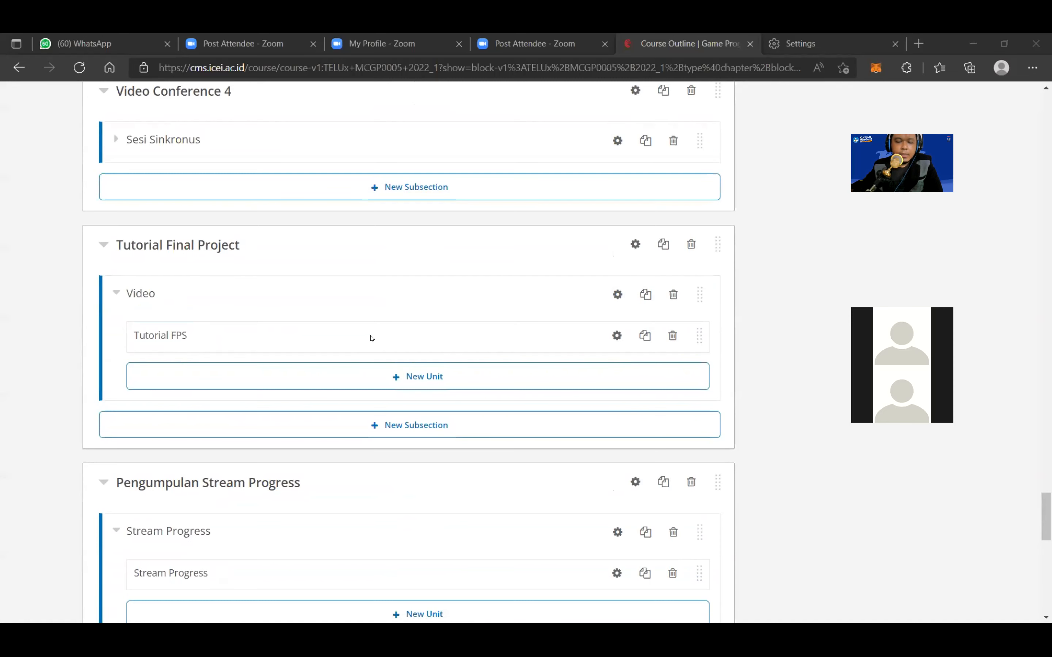
{"action": "scroll", "coordinate": [353, 338], "scroll_direction": "up", "scroll_amount": 7}
{"action": "scroll", "coordinate": [353, 340], "scroll_direction": "up", "scroll_amount": 15}
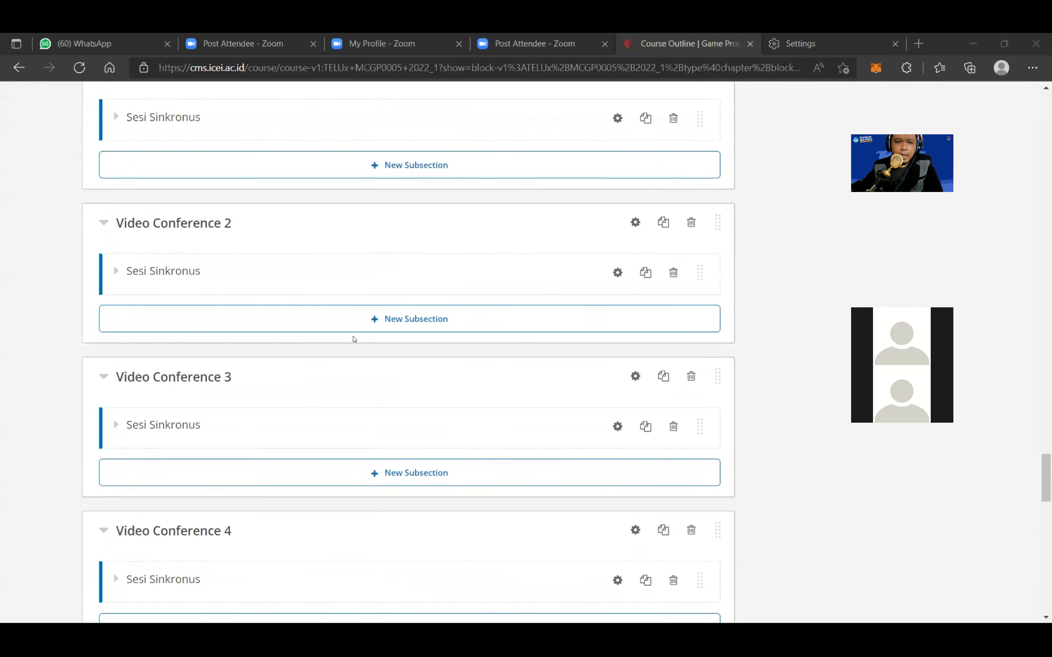
{"action": "scroll", "coordinate": [355, 340], "scroll_direction": "up", "scroll_amount": 13}
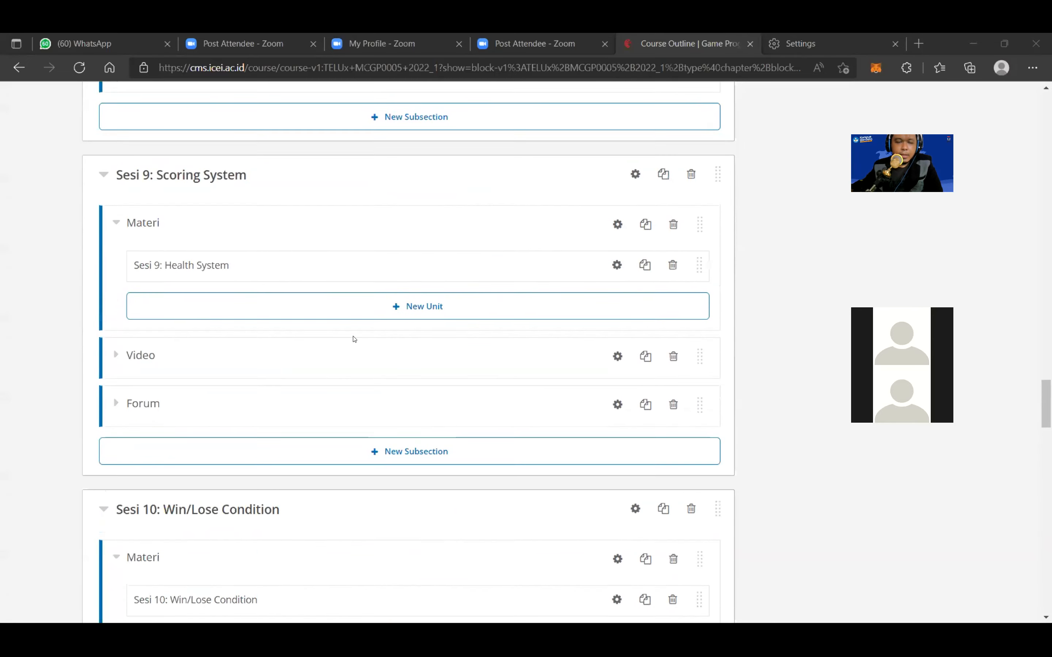
{"action": "scroll", "coordinate": [354, 340], "scroll_direction": "up", "scroll_amount": 2}
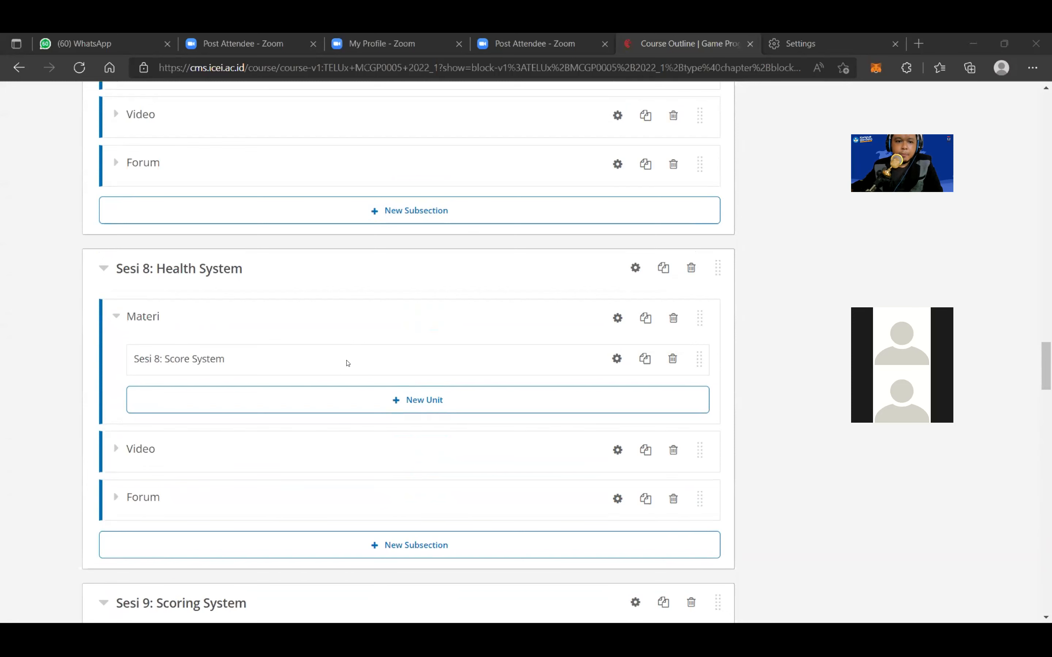
{"action": "scroll", "coordinate": [275, 346], "scroll_direction": "up", "scroll_amount": 10}
{"action": "scroll", "coordinate": [266, 361], "scroll_direction": "down", "scroll_amount": 5}
{"action": "scroll", "coordinate": [267, 365], "scroll_direction": "down", "scroll_amount": 20}
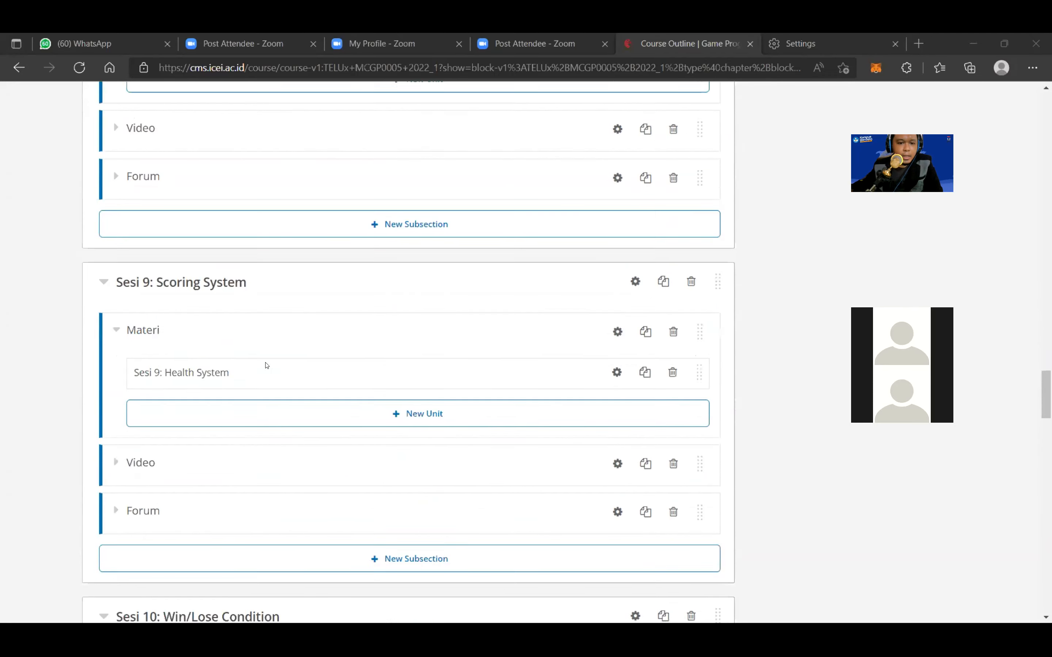
Step: Open the Final Project unit under Pengumpulan Final Project and read its submission instructions
{"action": "scroll", "coordinate": [266, 365], "scroll_direction": "down", "scroll_amount": 15}
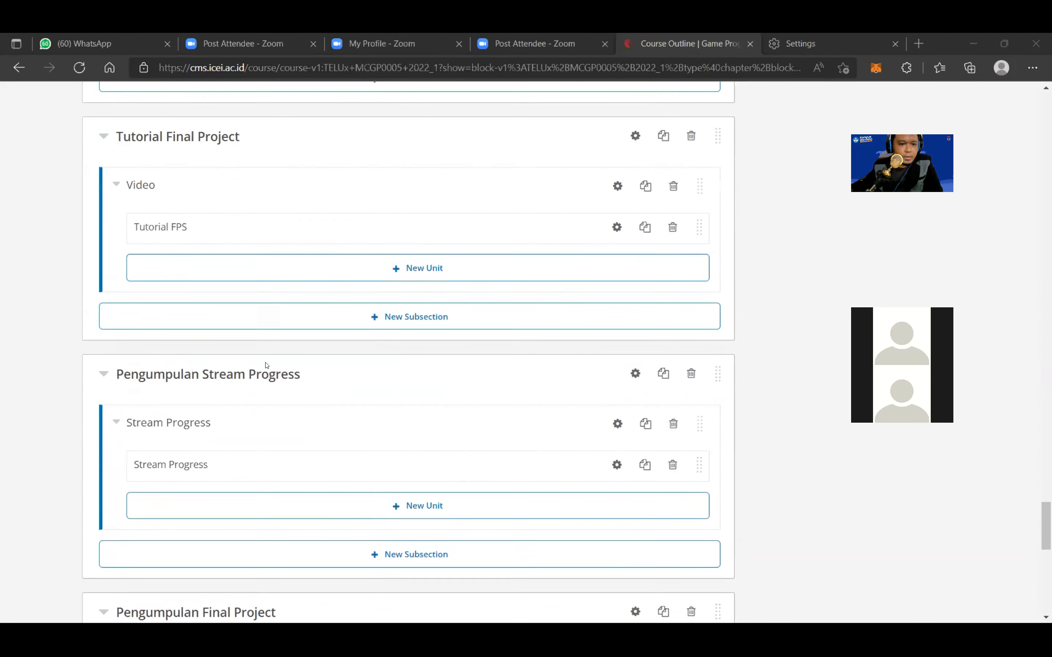
{"action": "scroll", "coordinate": [267, 365], "scroll_direction": "up", "scroll_amount": 4}
{"action": "scroll", "coordinate": [266, 366], "scroll_direction": "down", "scroll_amount": 7}
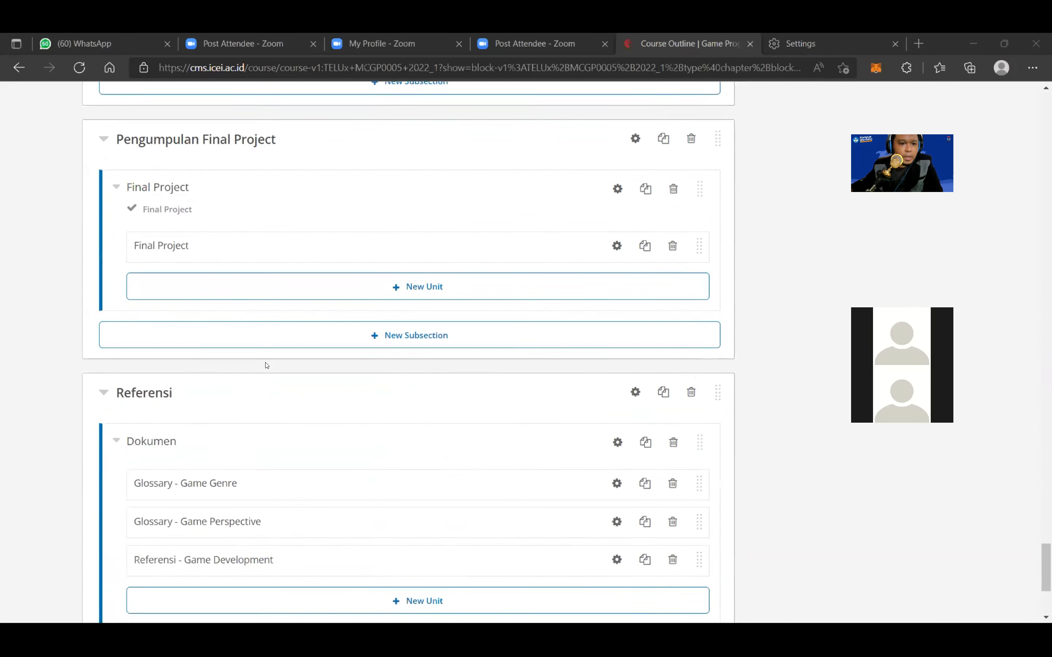
{"action": "scroll", "coordinate": [267, 365], "scroll_direction": "up", "scroll_amount": 4}
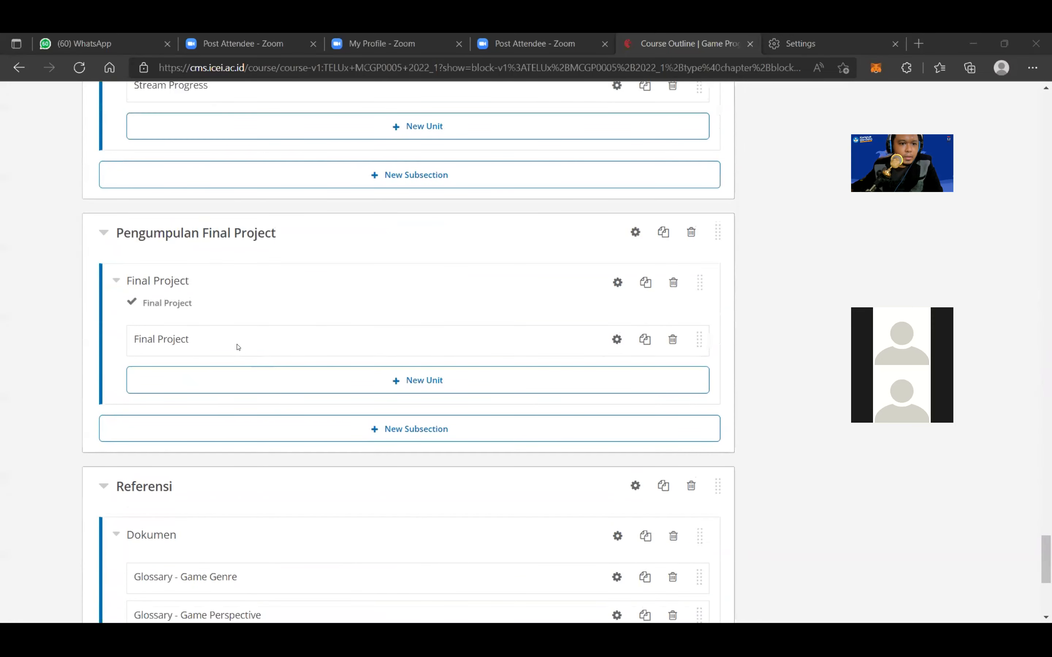
{"action": "left_click", "coordinate": [170, 344]}
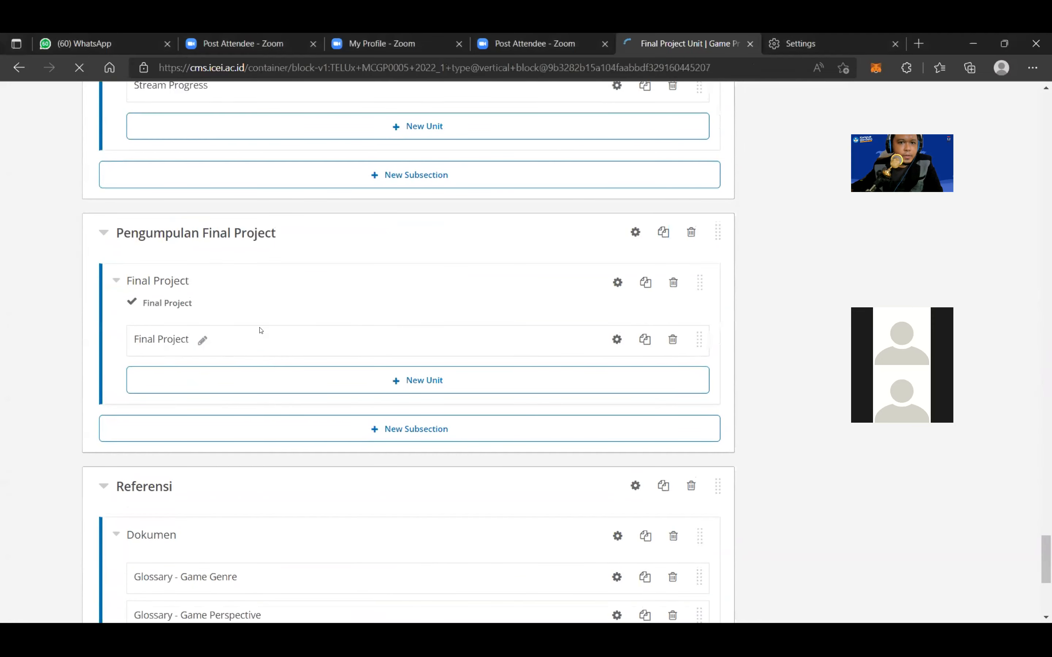
{"action": "scroll", "coordinate": [310, 405], "scroll_direction": "down", "scroll_amount": 8}
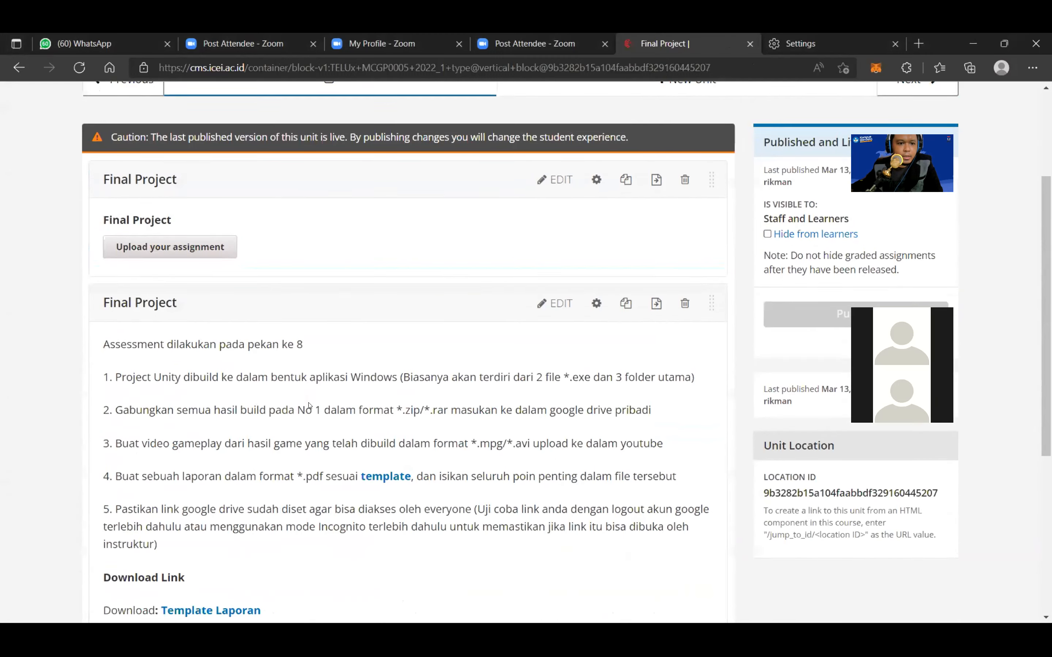
Step: Open the report template linked in the Final Project instructions and look over its cover table of lecturers, mentors, student and grade
{"action": "left_click", "coordinate": [377, 231]}
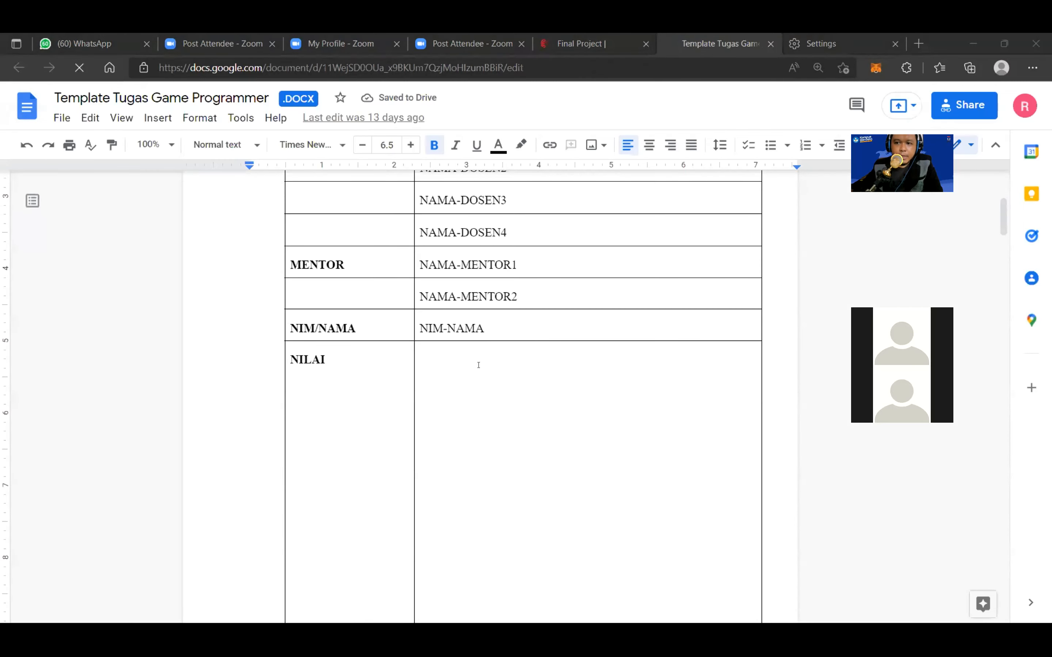
{"action": "scroll", "coordinate": [478, 365], "scroll_direction": "down", "scroll_amount": 10}
{"action": "scroll", "coordinate": [477, 371], "scroll_direction": "up", "scroll_amount": 4}
{"action": "scroll", "coordinate": [477, 370], "scroll_direction": "up", "scroll_amount": 5}
{"action": "scroll", "coordinate": [477, 361], "scroll_direction": "down", "scroll_amount": 3}
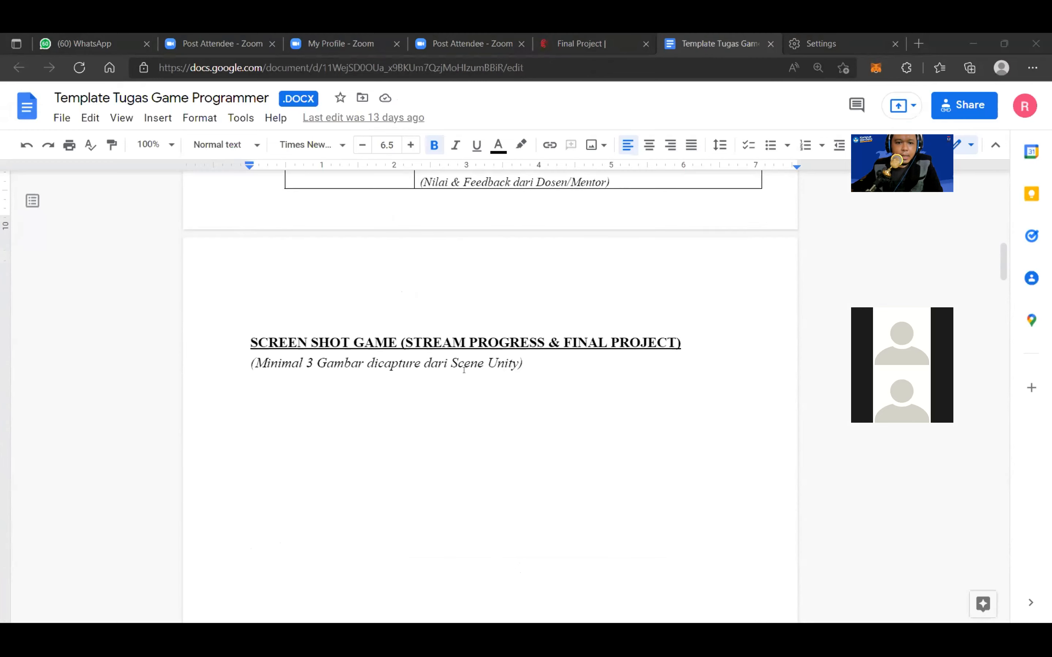
Step: Review the template's pages for the game screenshots and the script screenshots of the Stream Progress and Final Project
{"action": "scroll", "coordinate": [427, 373], "scroll_direction": "down", "scroll_amount": 10}
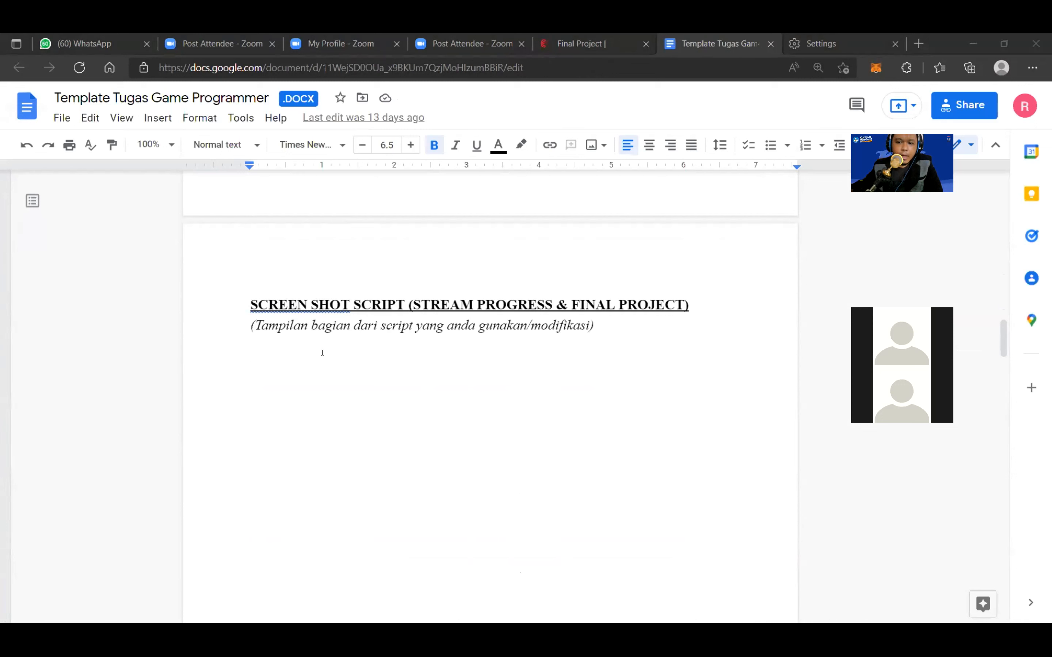
{"action": "scroll", "coordinate": [356, 396], "scroll_direction": "down", "scroll_amount": 3}
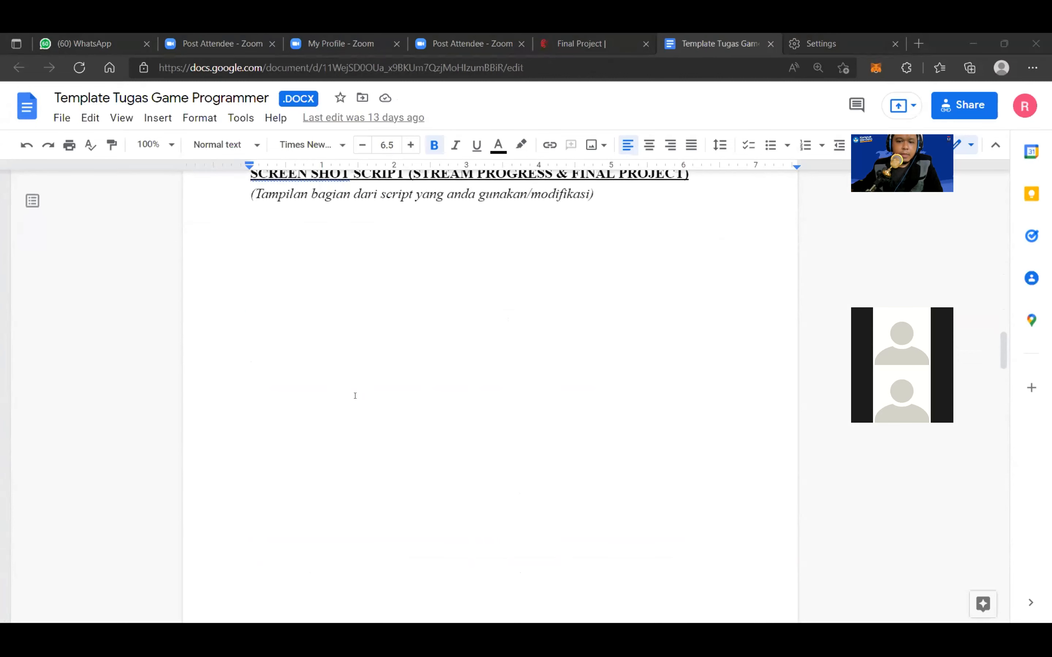
{"action": "scroll", "coordinate": [451, 372], "scroll_direction": "up", "scroll_amount": 4}
{"action": "scroll", "coordinate": [452, 372], "scroll_direction": "up", "scroll_amount": 15}
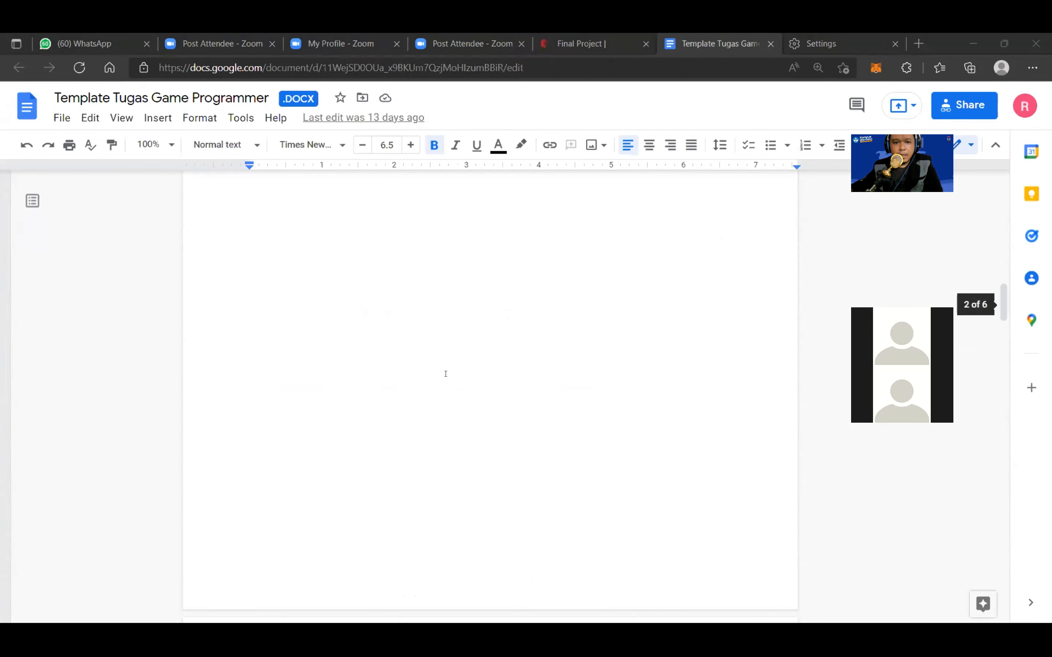
{"action": "scroll", "coordinate": [446, 374], "scroll_direction": "down", "scroll_amount": 10}
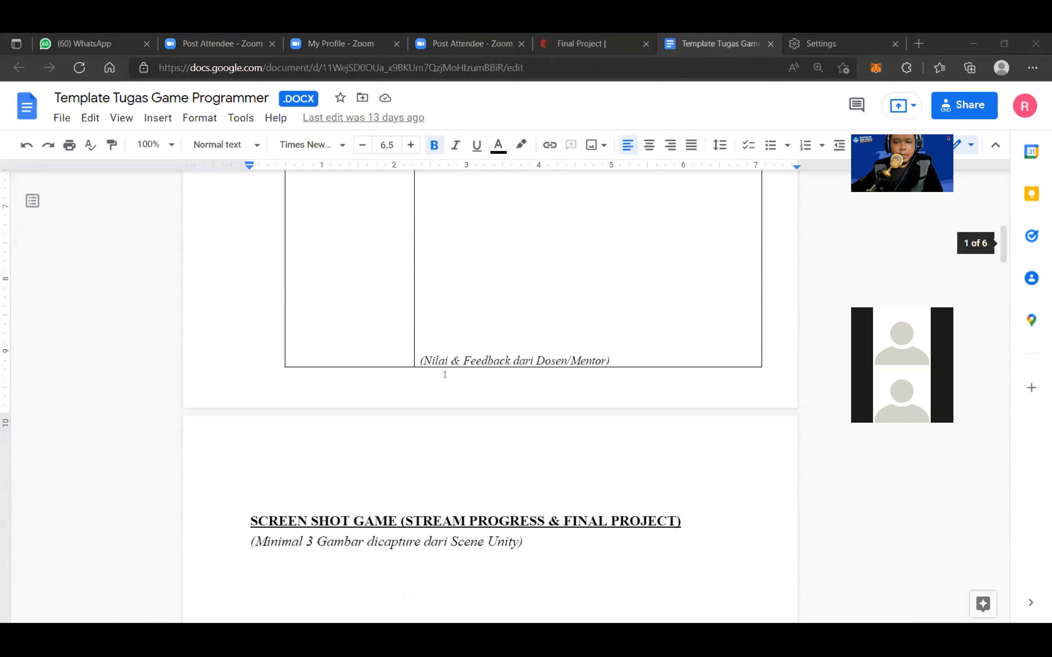
{"action": "scroll", "coordinate": [445, 375], "scroll_direction": "up", "scroll_amount": 2}
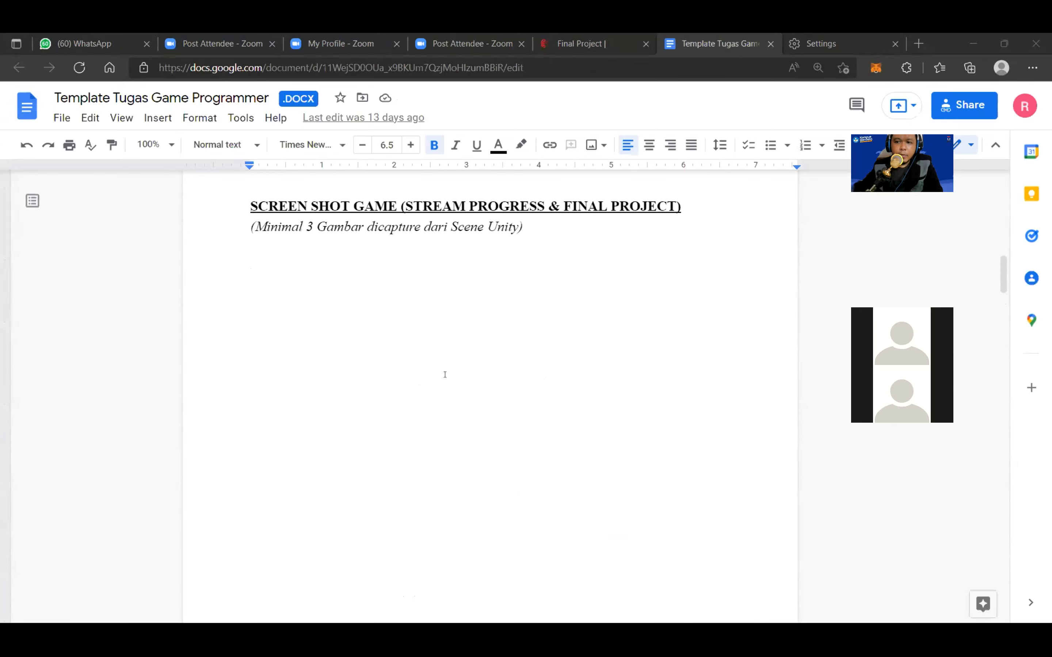
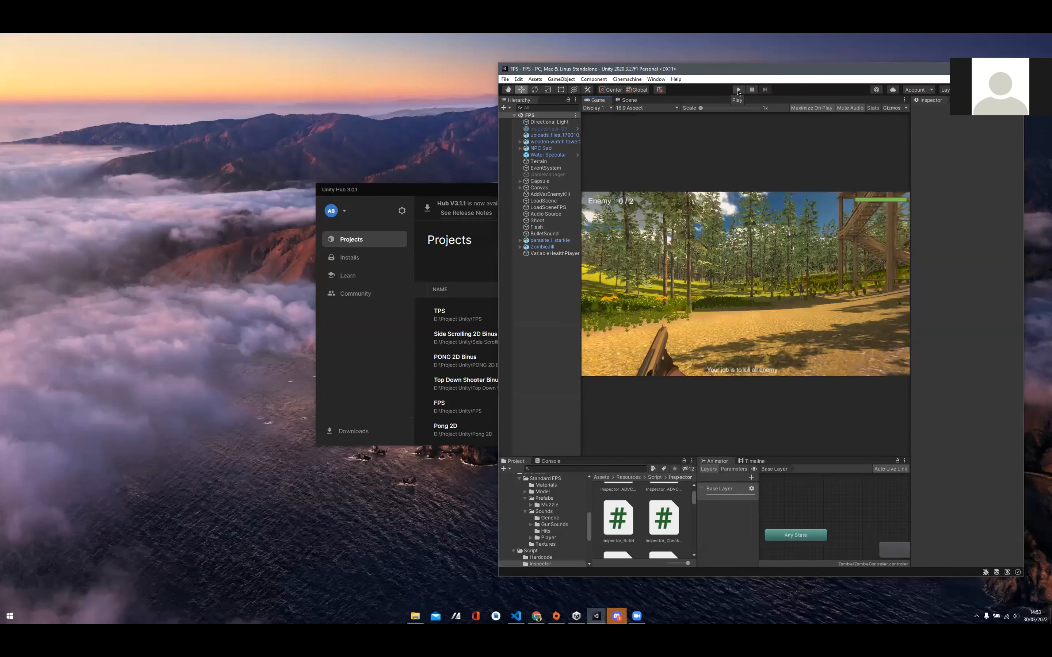
Step: Switch to the Unity editor and run the FPS scene in Play mode, ending the run at the forest level
{"action": "left_click", "coordinate": [737, 91]}
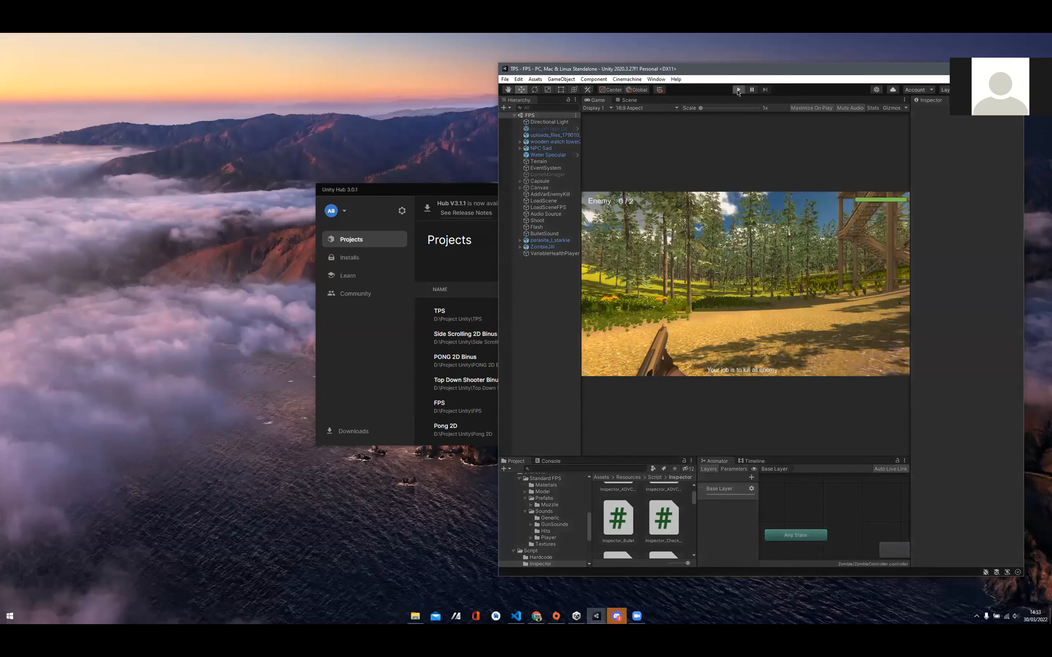
{"action": "left_click", "coordinate": [995, 68]}
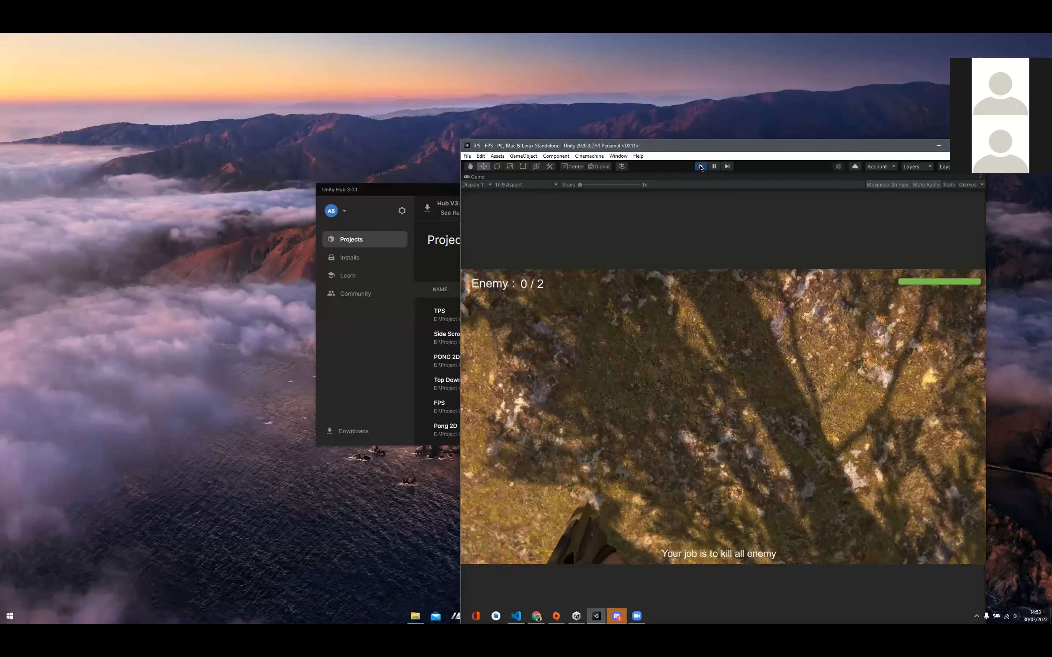
{"action": "left_click", "coordinate": [700, 169]}
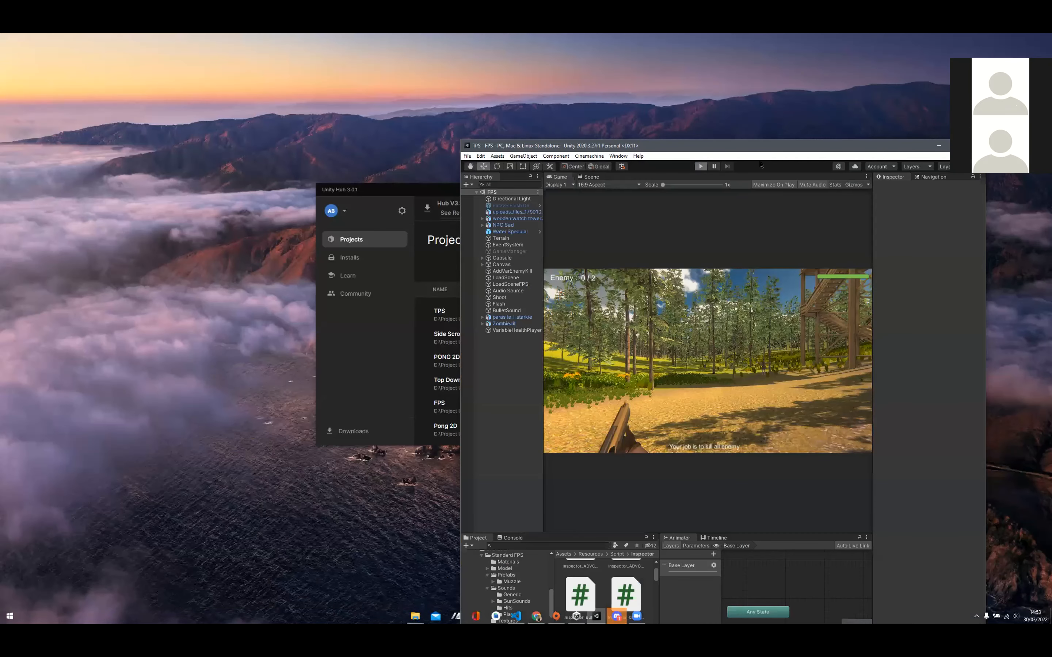
Step: Run the FPS scene in Play mode in a maximized editor window and walk the player around the zombie and the key
{"action": "key", "text": "ctrl+p"}
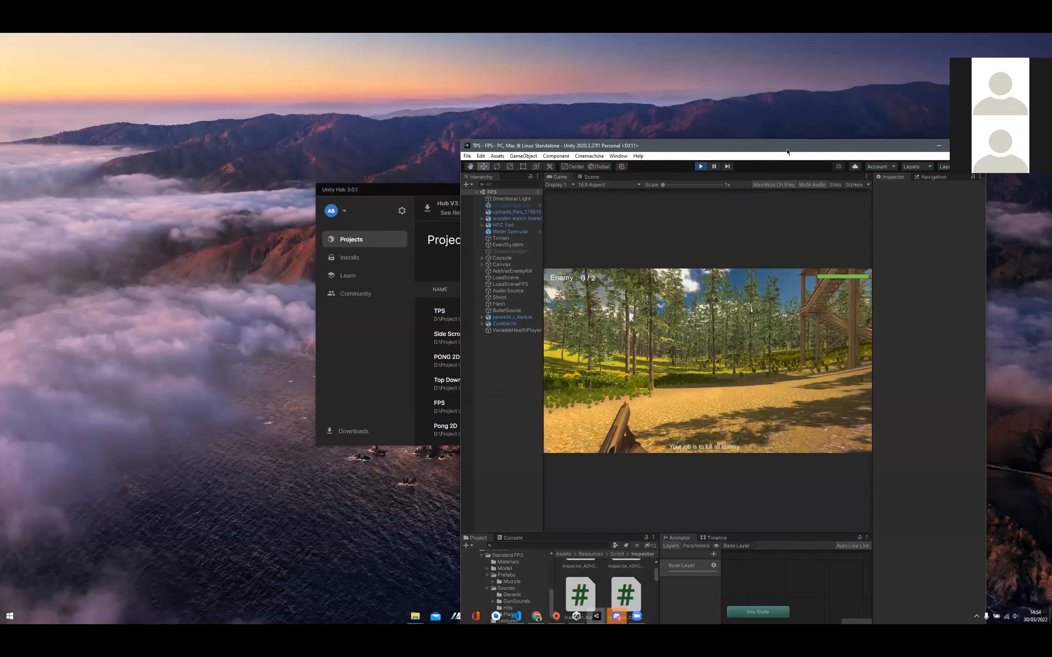
{"action": "left_click_drag", "start_coordinate": [793, 149], "coordinate": [634, 157]}
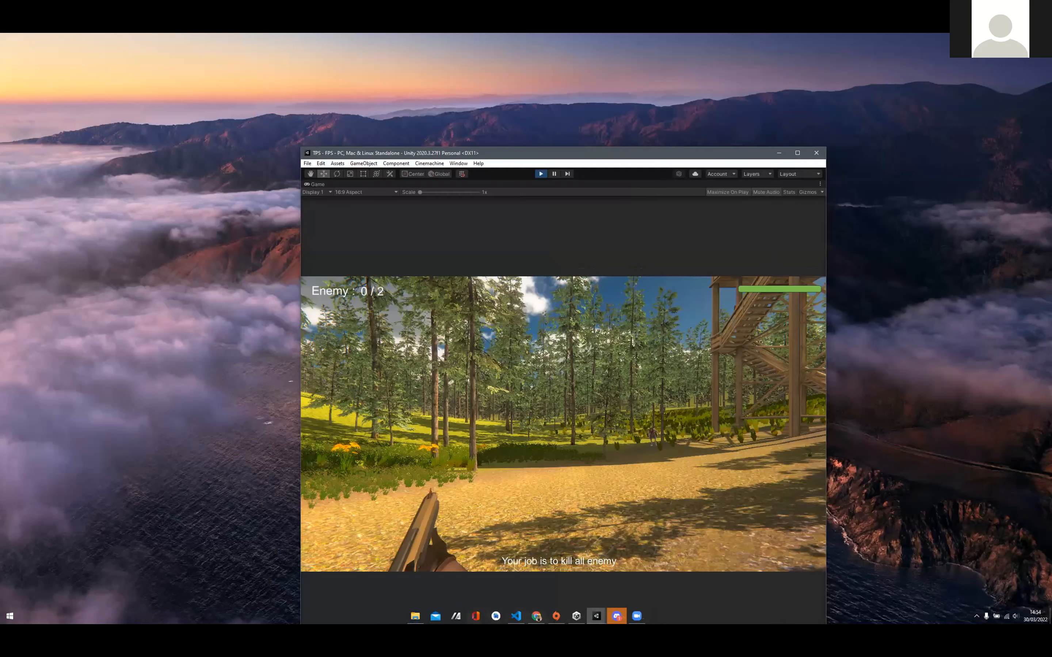
{"action": "key", "text": "super+Up"}
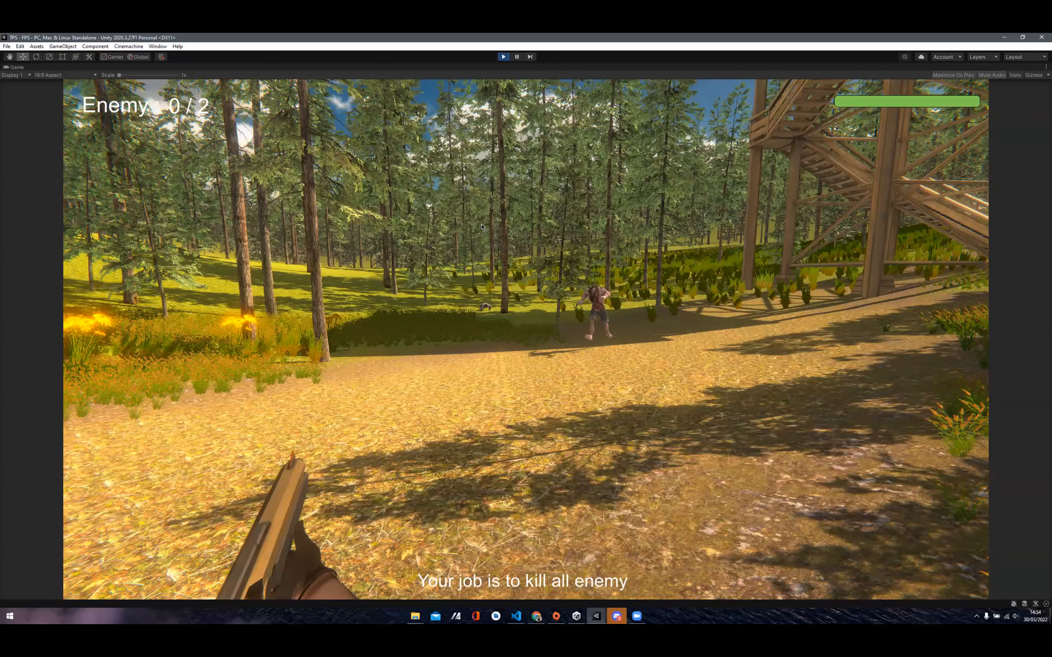
{"action": "key", "text": "d"}
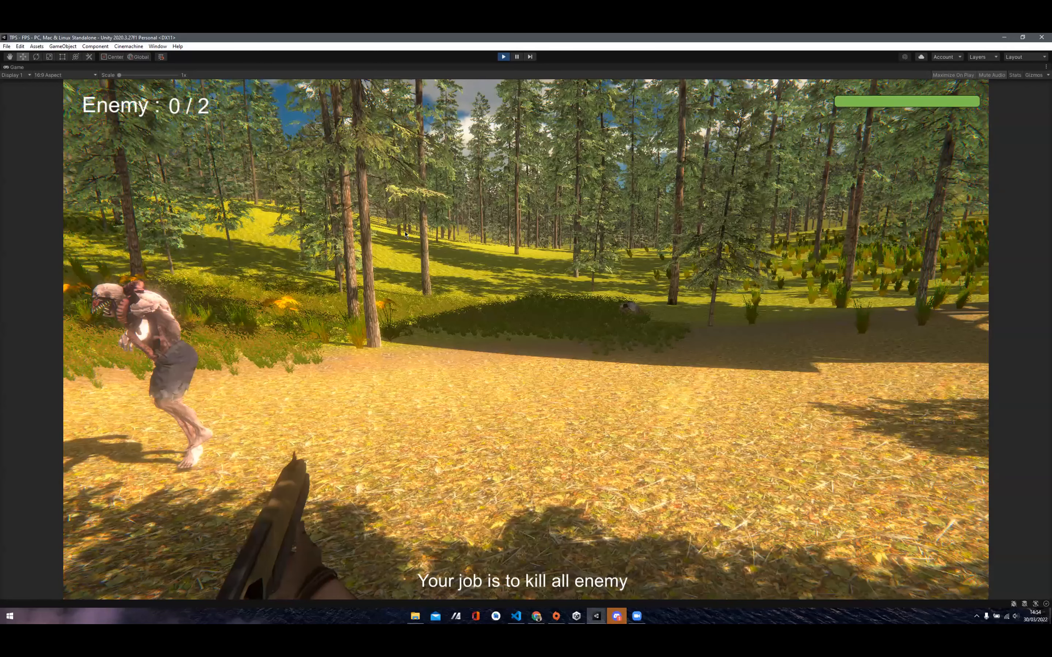
{"action": "key", "text": "s"}
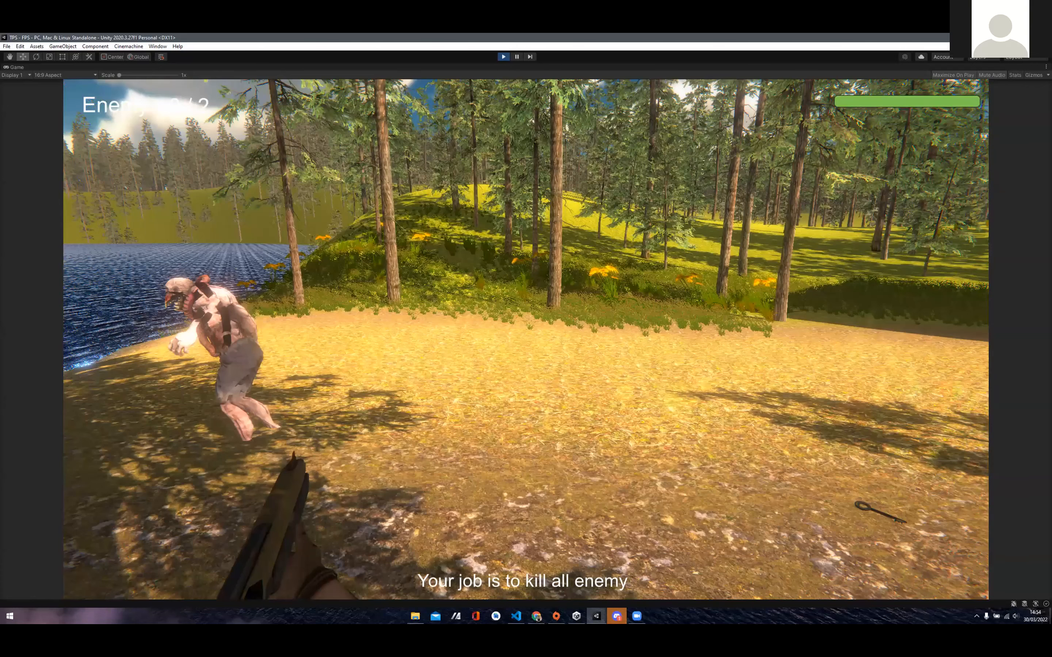
{"action": "key", "text": "s"}
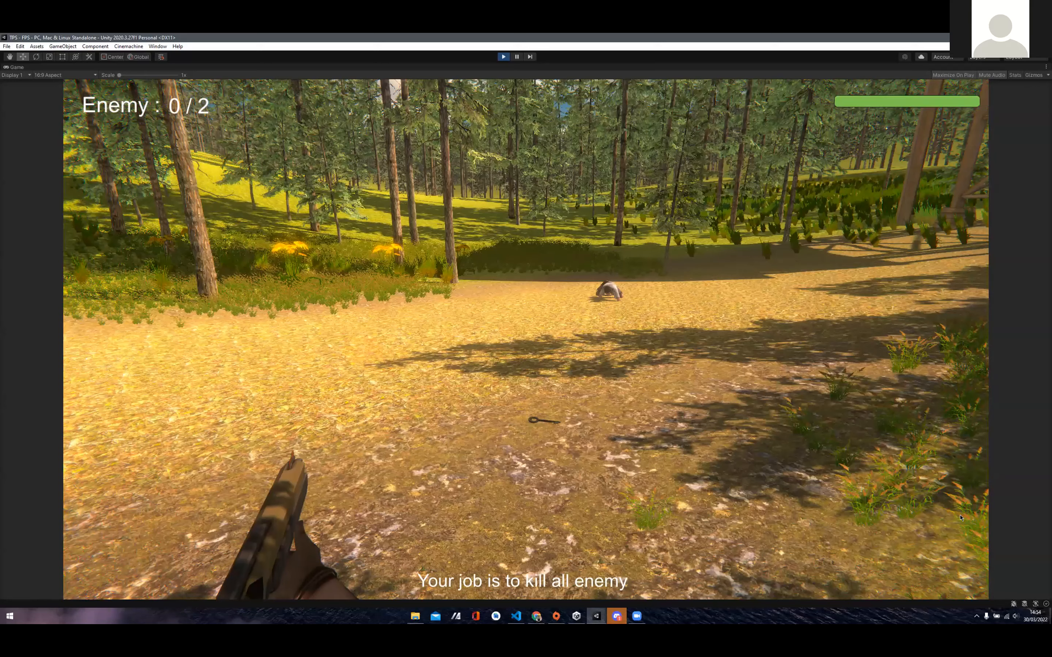
{"action": "key", "text": "w"}
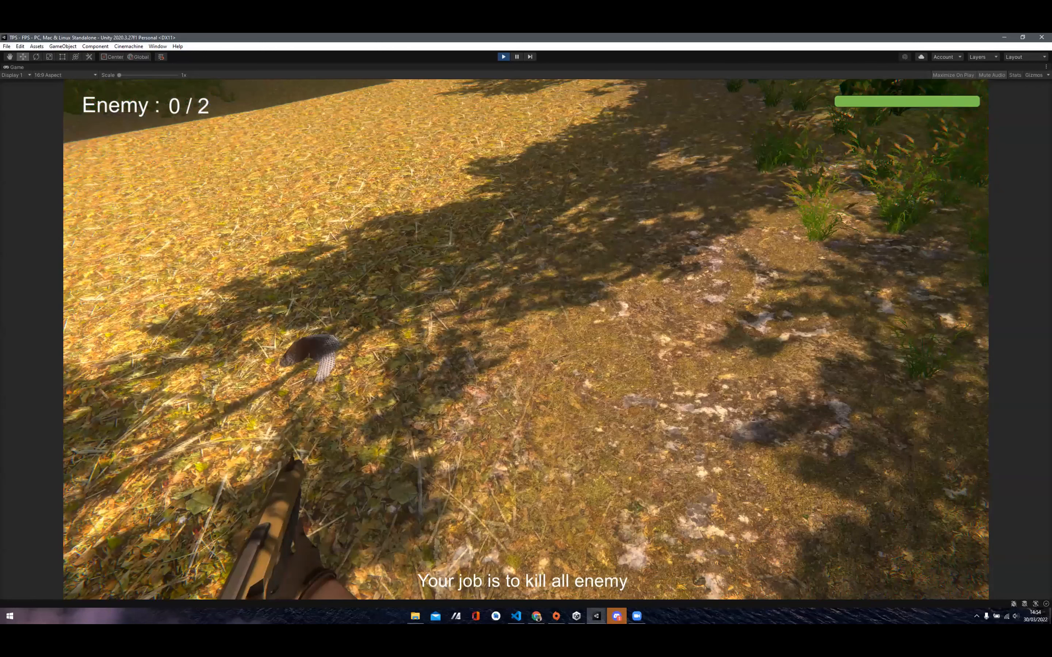
Step: Look over the wooden watchtower in the running FPS game and end the run with the editor in a smaller window
{"action": "key", "text": "Escape"}
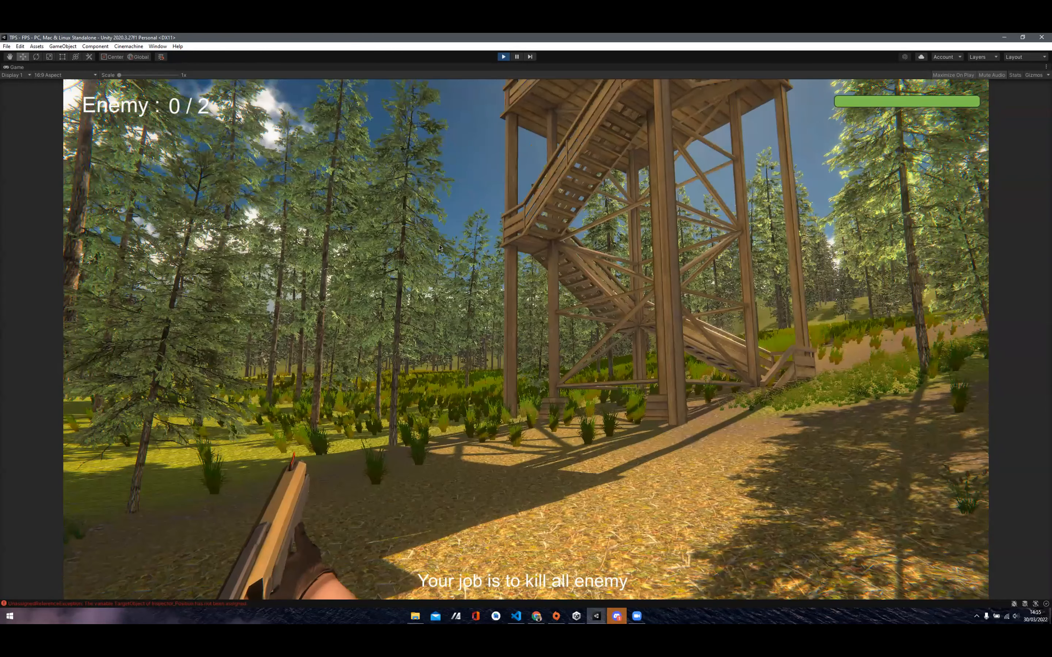
{"action": "key", "text": "Caps_Lock"}
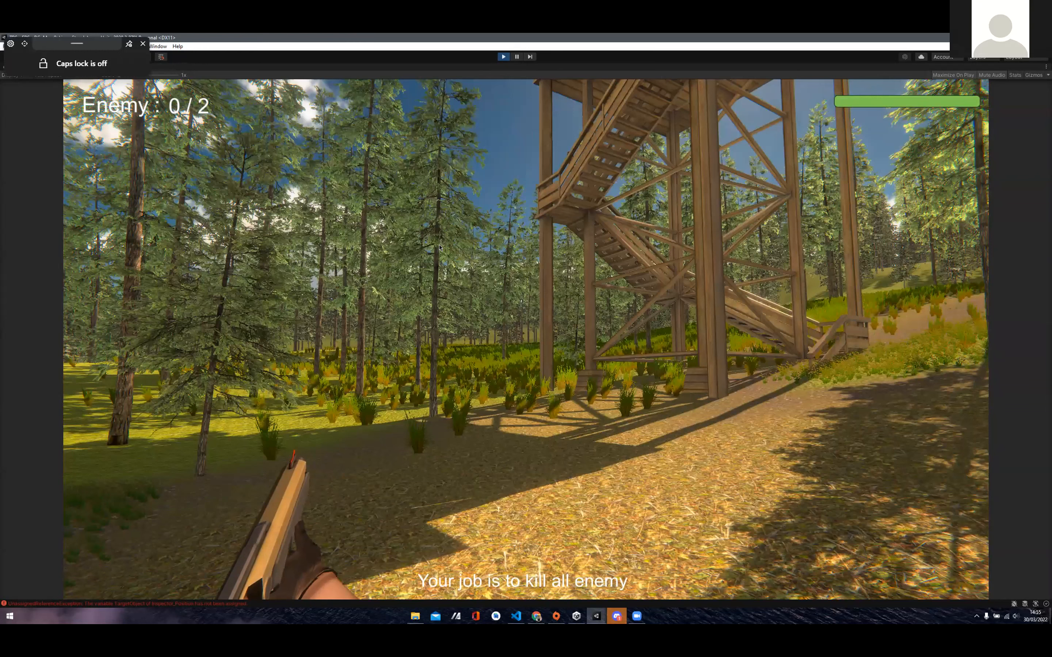
{"action": "left_click", "coordinate": [439, 248]}
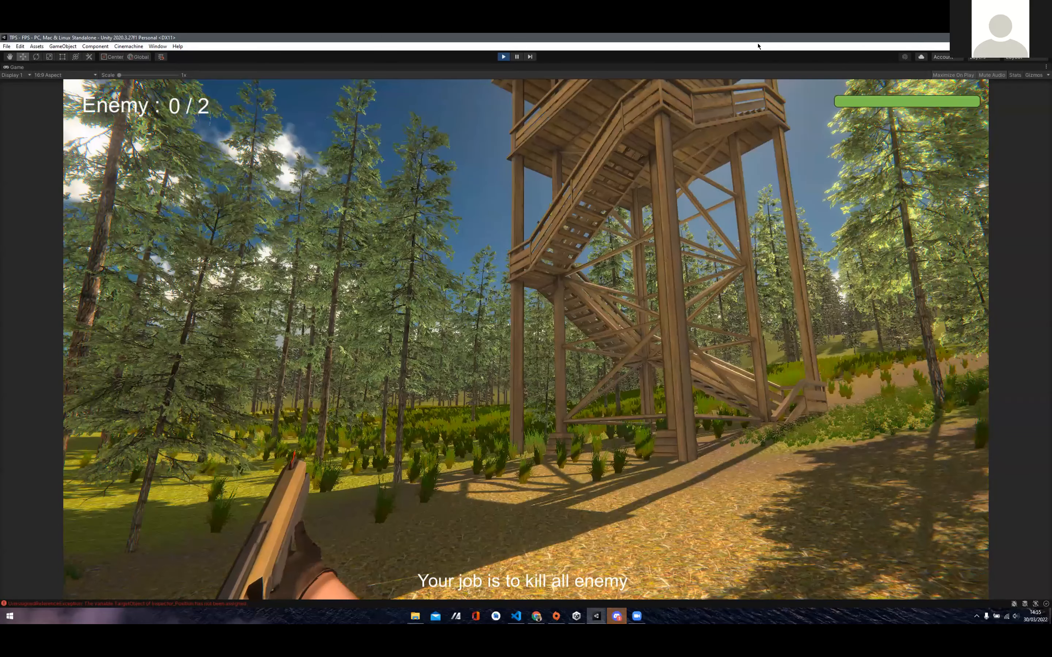
{"action": "key", "text": "super+Down"}
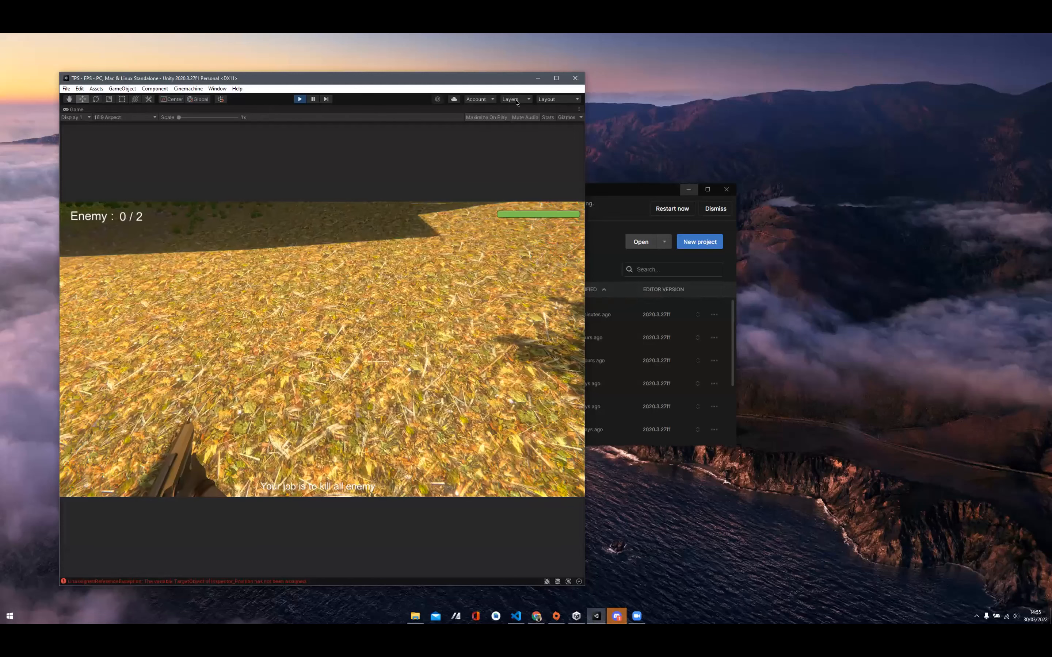
{"action": "key", "text": "super+Up"}
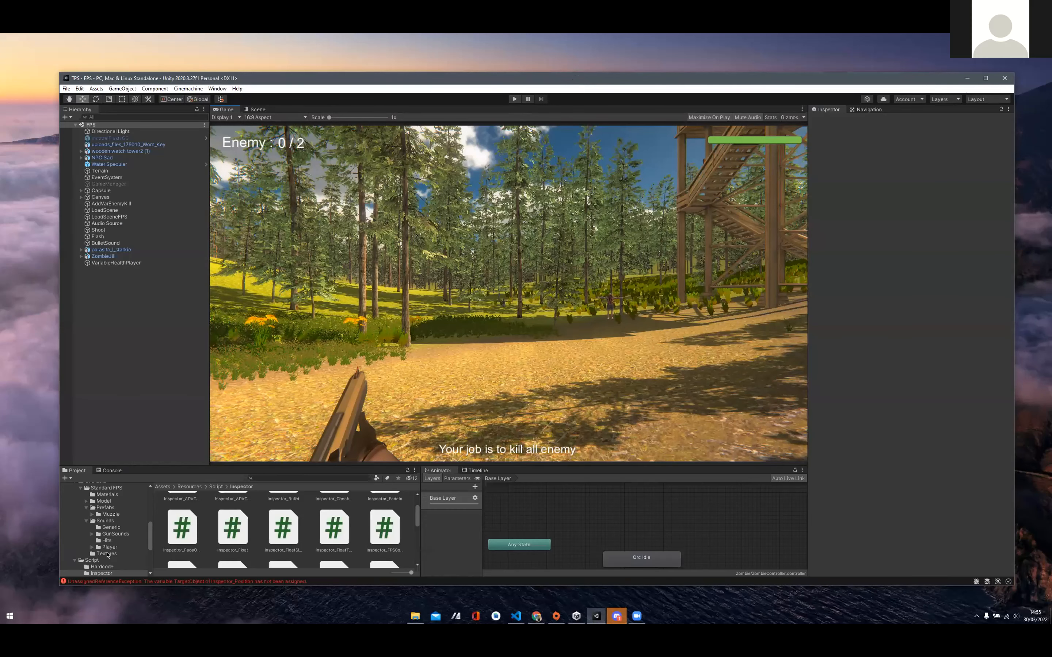
Step: Play the FPS scene once more to show the forest environment, and stop the run
{"action": "scroll", "coordinate": [108, 495], "scroll_direction": "up", "scroll_amount": 10}
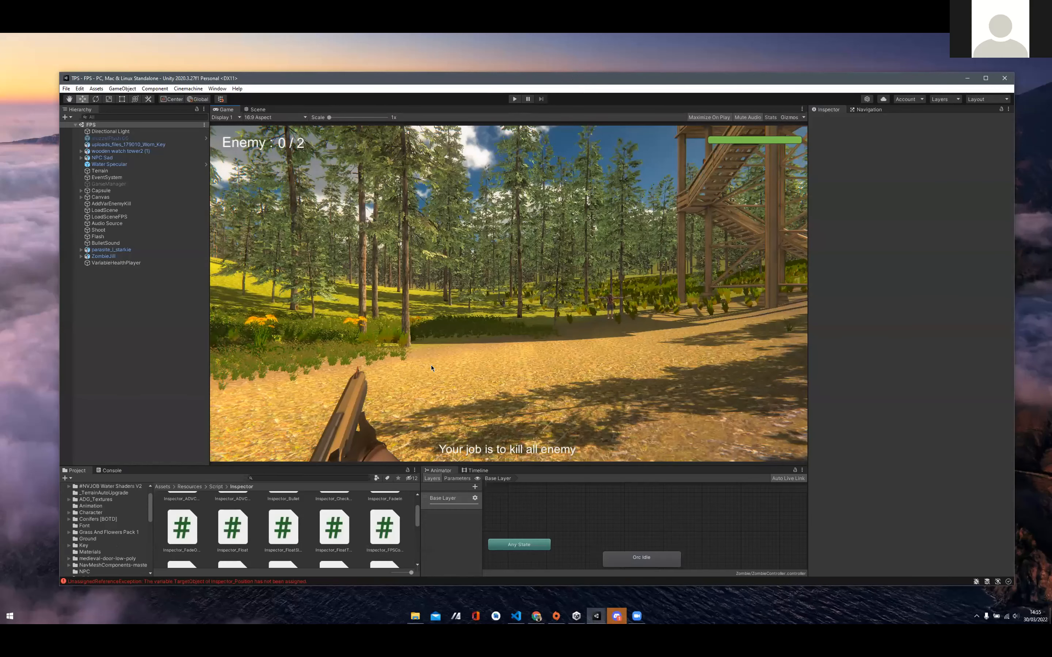
{"action": "left_click", "coordinate": [517, 100]}
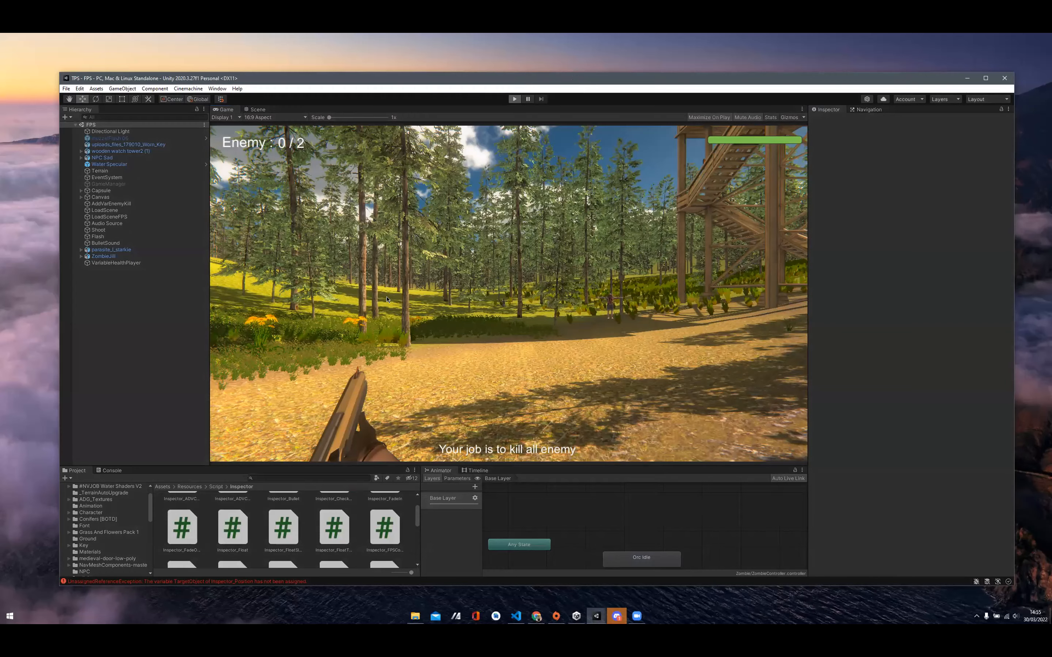
{"action": "key", "text": "shift+space"}
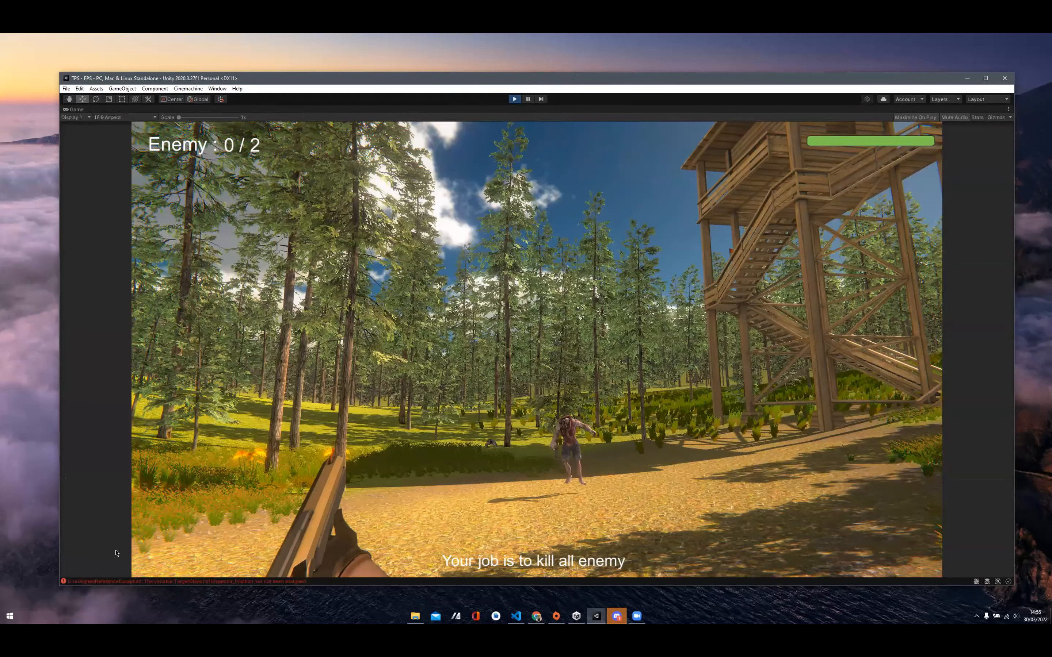
{"action": "key", "text": "ctrl+p"}
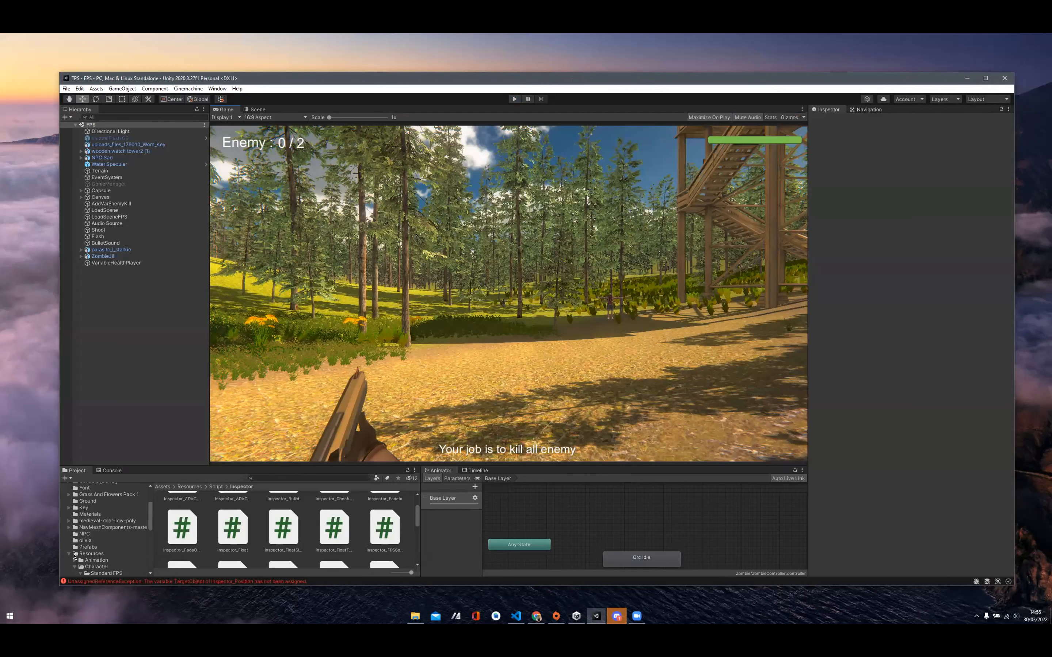
Step: Open the Scenes folder in the project's assets
{"action": "scroll", "coordinate": [73, 556], "scroll_direction": "down", "scroll_amount": 2}
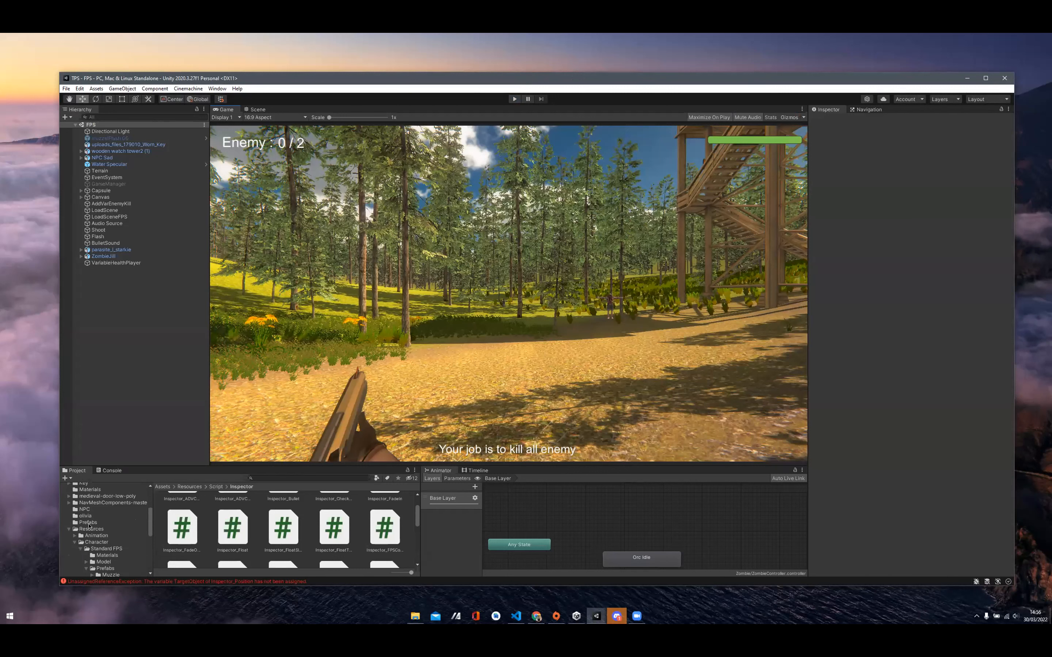
{"action": "left_click_drag", "start_coordinate": [149, 532], "coordinate": [148, 556]}
{"action": "left_click", "coordinate": [88, 545]}
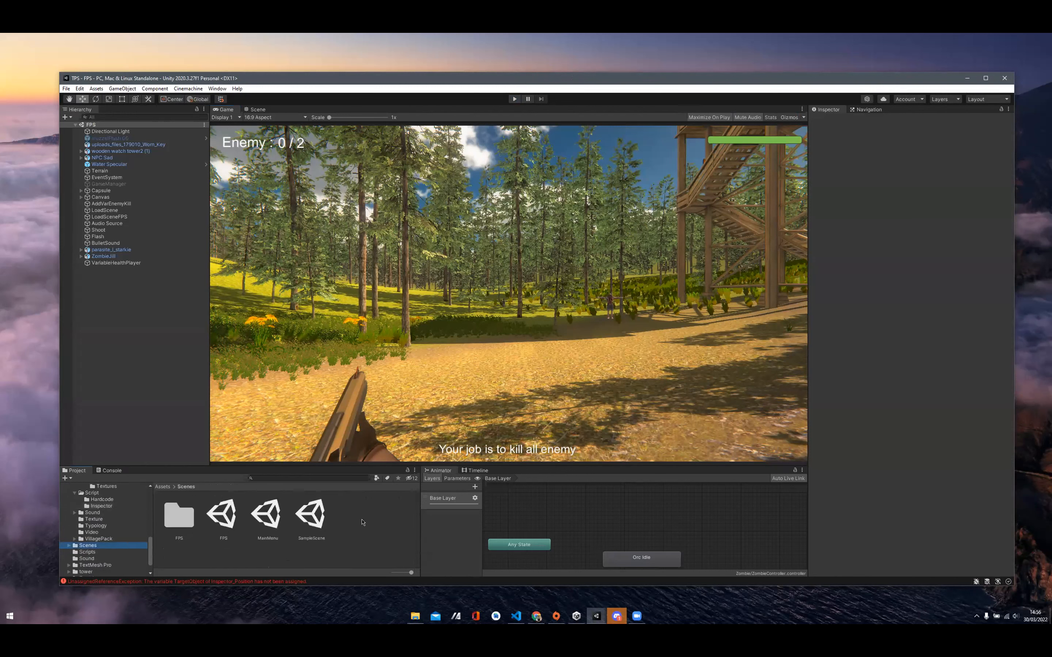
{"action": "right_click", "coordinate": [363, 522]}
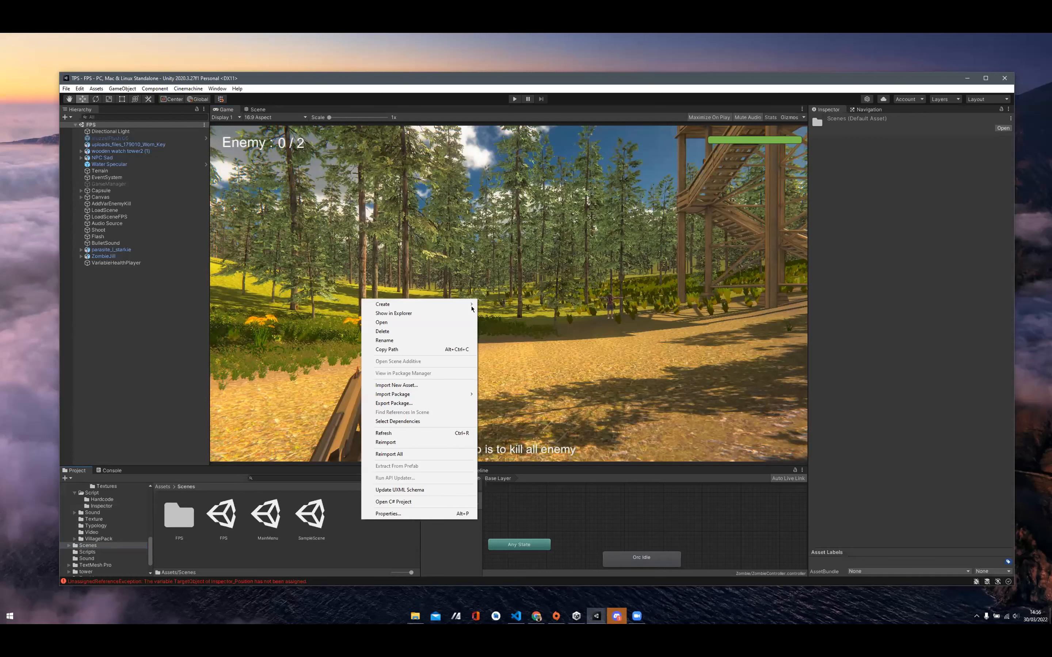
{"action": "mouse_move", "coordinate": [472, 308]}
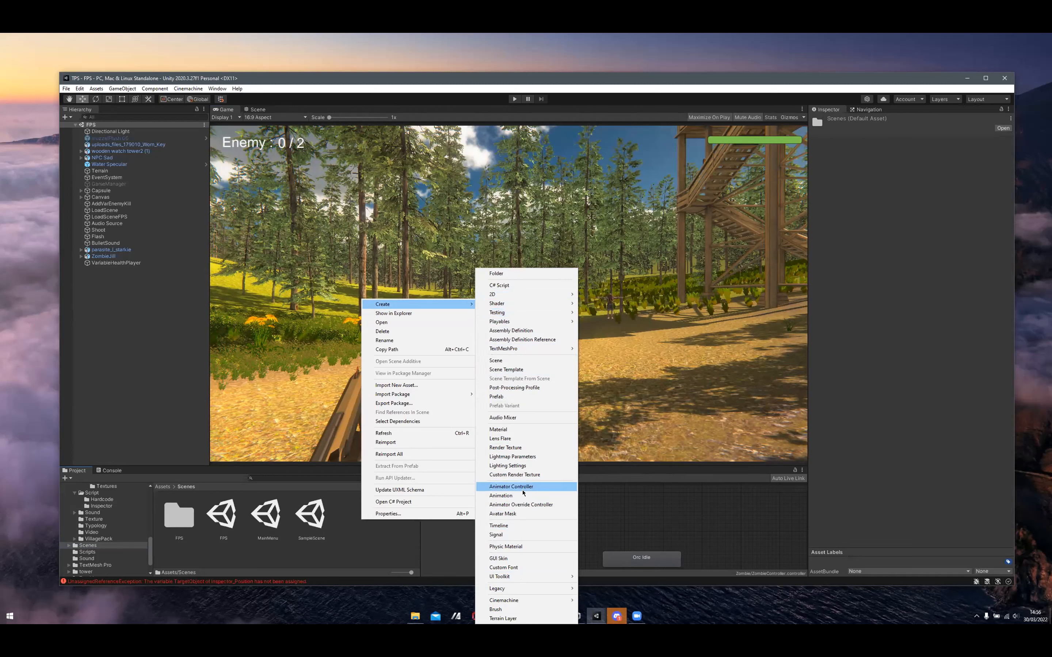
{"action": "left_click", "coordinate": [351, 539]}
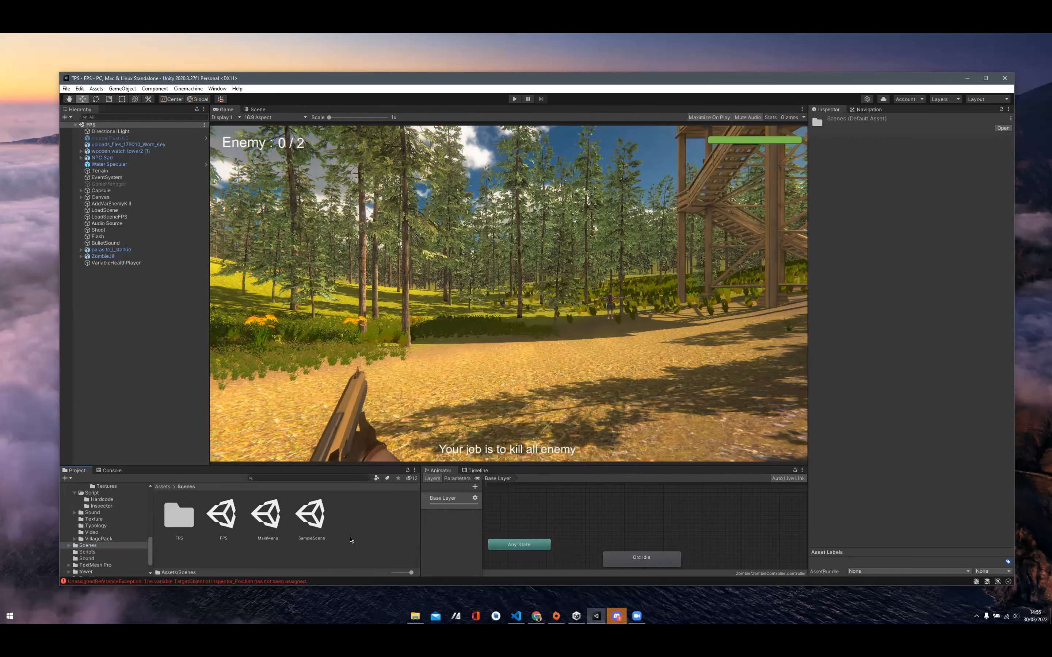
Step: Create a new scene named "BUat Scene" in the Scenes folder and open it
{"action": "right_click", "coordinate": [352, 516]}
{"action": "mouse_move", "coordinate": [433, 296]}
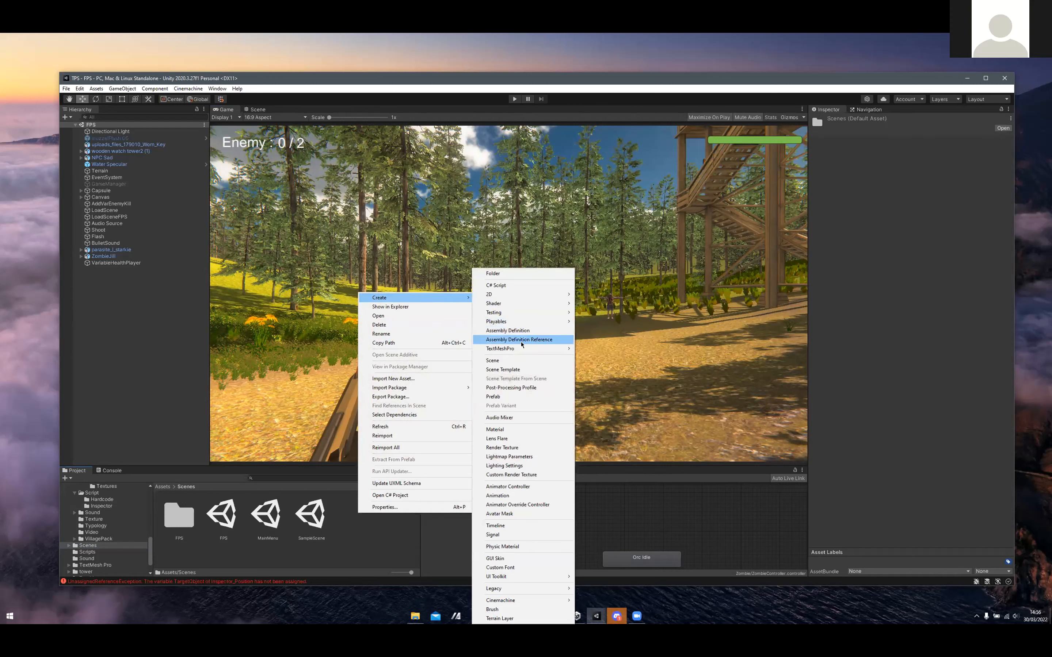
{"action": "left_click", "coordinate": [492, 361]}
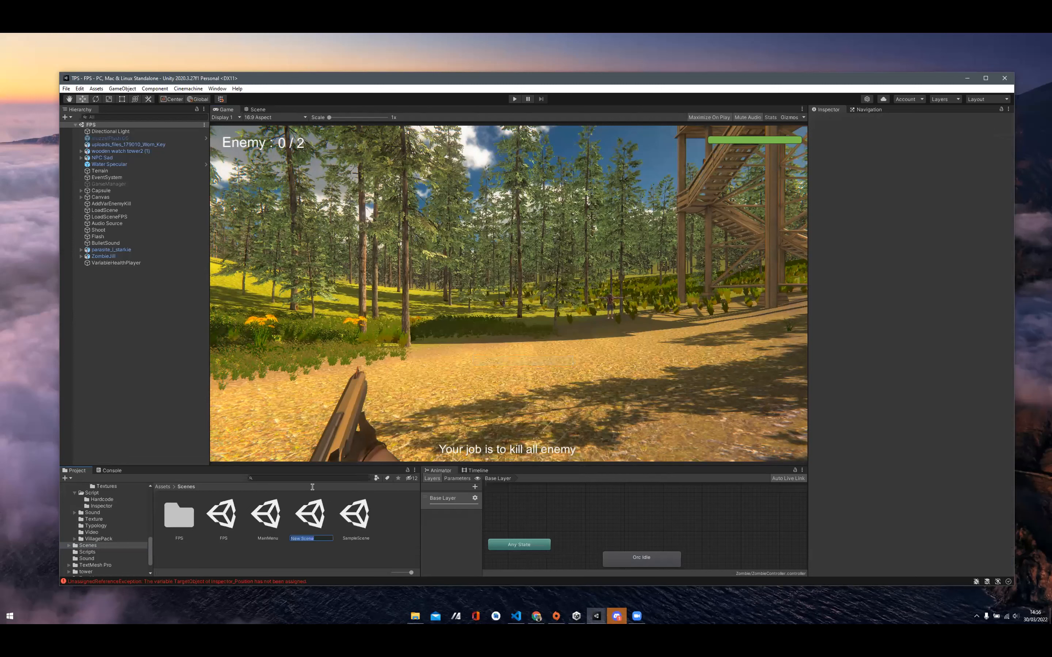
{"action": "type", "text": "BUat Scene"}
{"action": "double_click", "coordinate": [223, 520]}
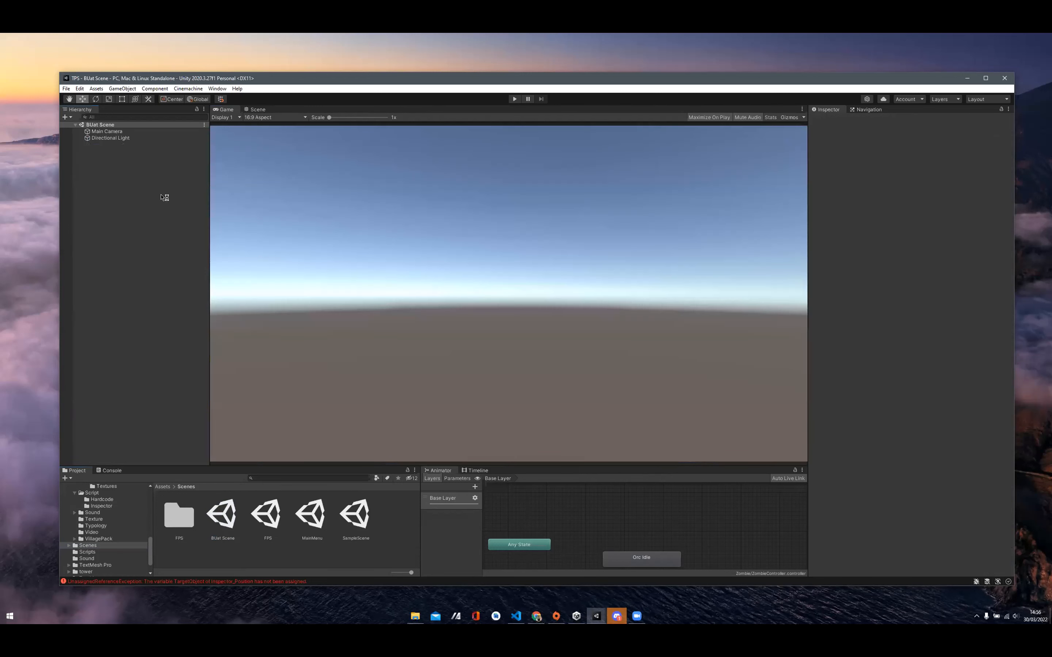
Step: Add a 3D Terrain object to the new scene, keeping its default name
{"action": "right_click", "coordinate": [162, 196]}
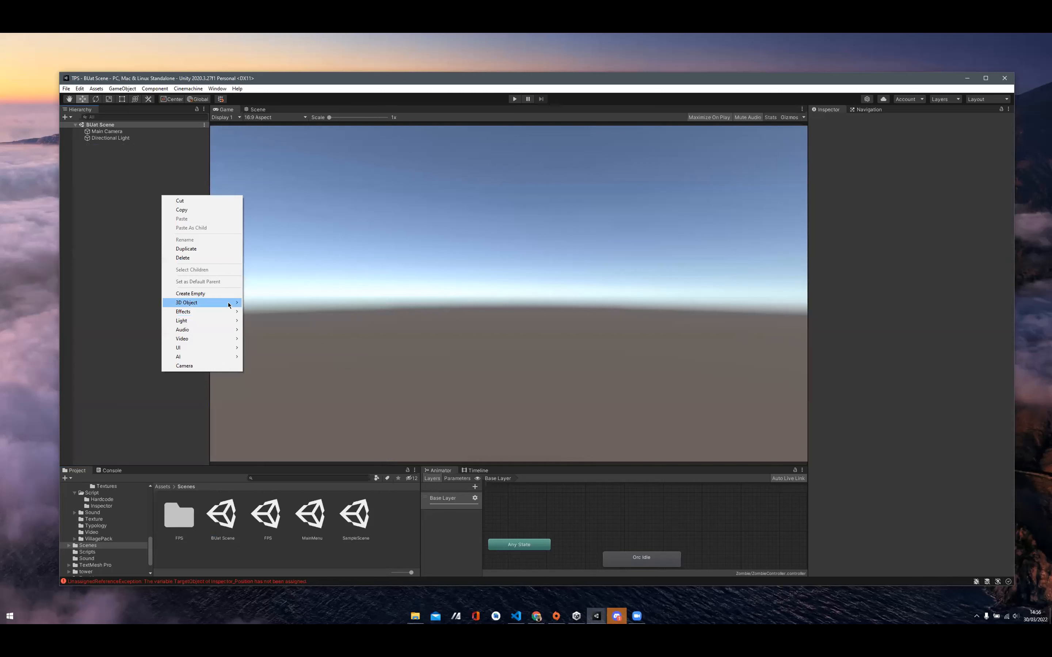
{"action": "mouse_move", "coordinate": [229, 305]}
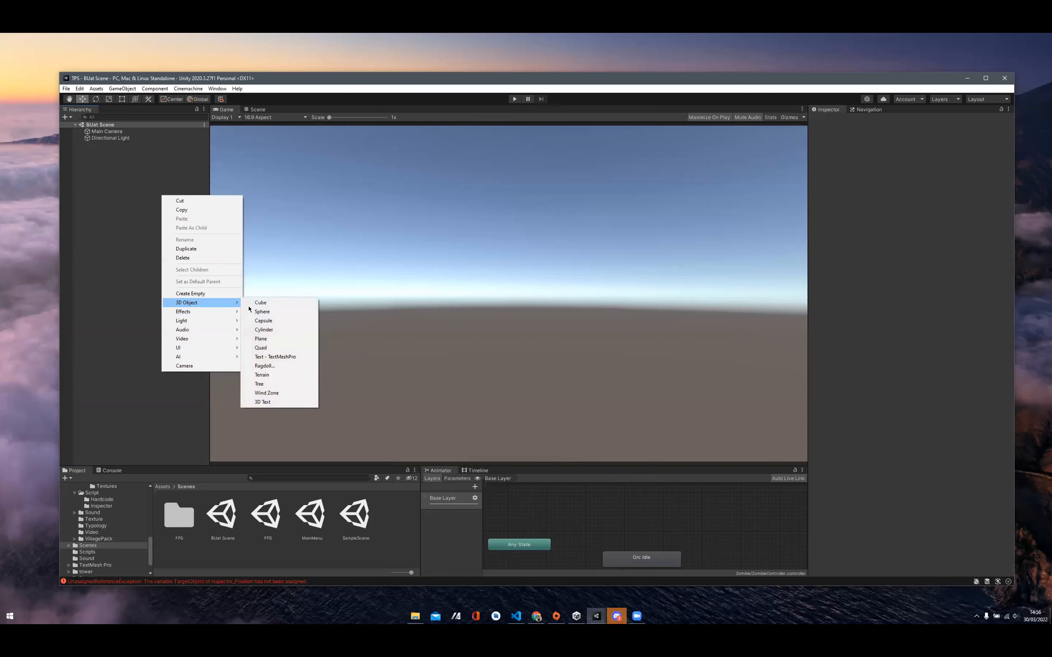
{"action": "left_click", "coordinate": [278, 379]}
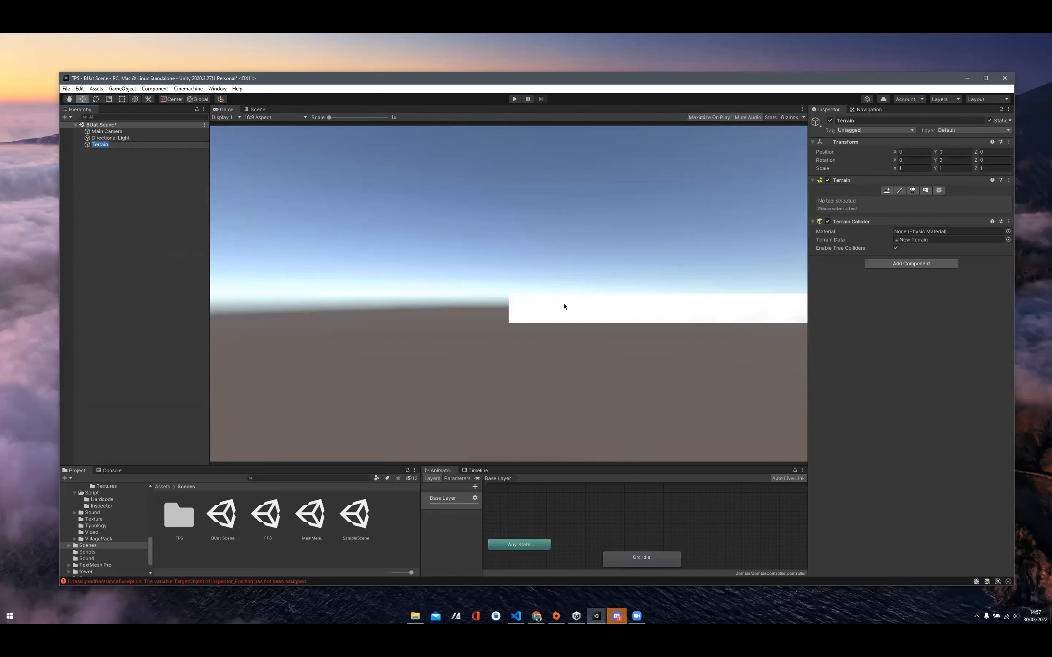
{"action": "key", "text": "Return"}
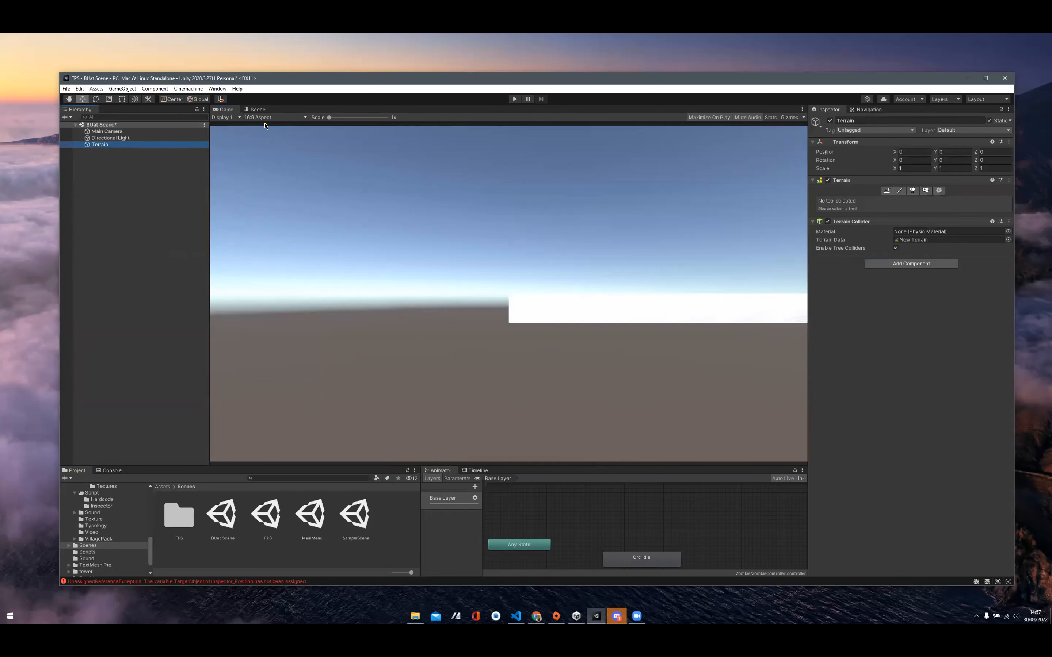
Step: Examine the new terrain in the Scene view from above and at an angle, with its whole surface in view
{"action": "left_click", "coordinate": [258, 109]}
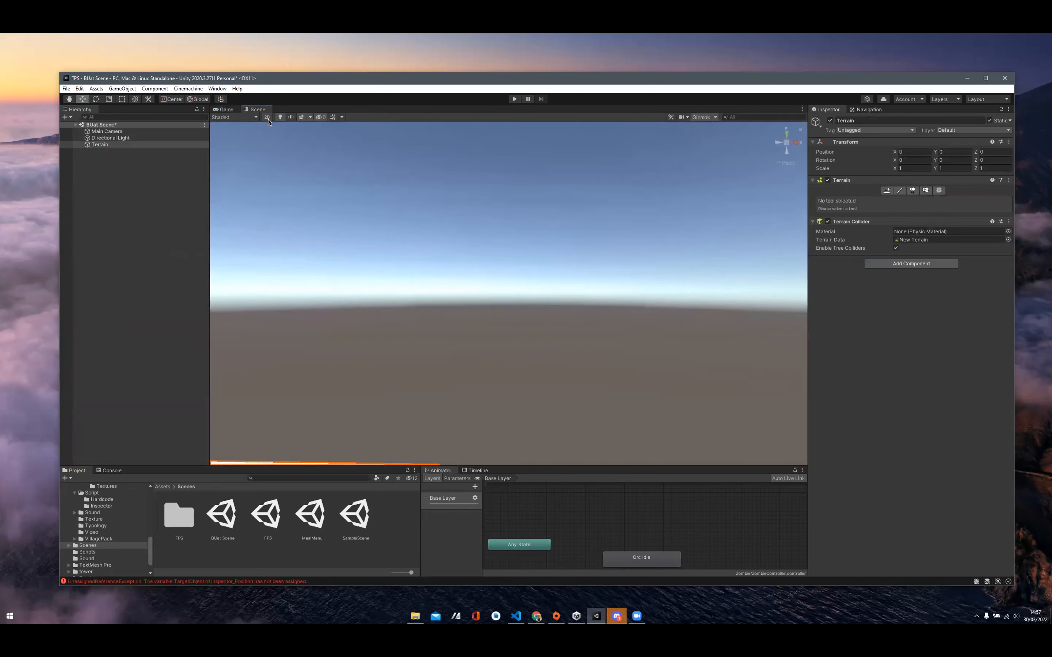
{"action": "scroll", "coordinate": [364, 381], "scroll_direction": "down", "scroll_amount": 1}
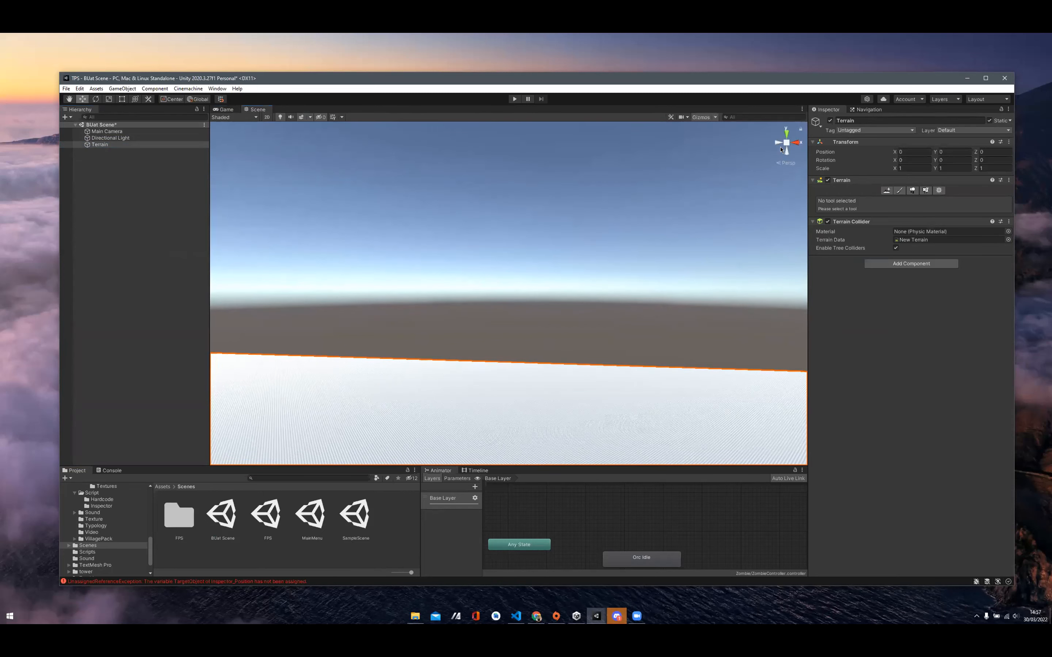
{"action": "left_click", "coordinate": [786, 133]}
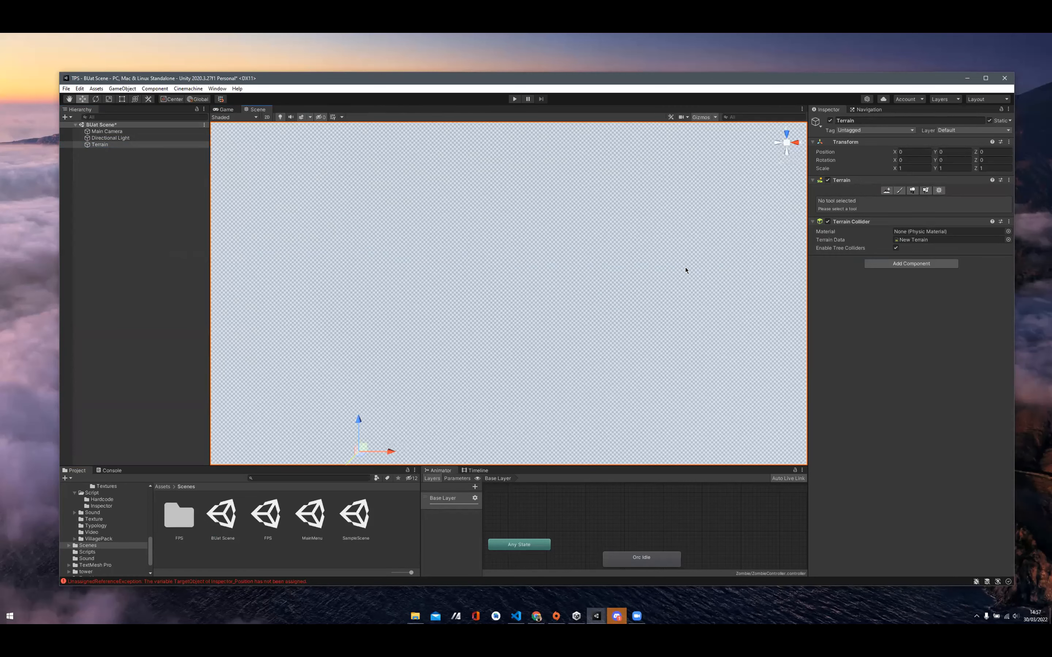
{"action": "scroll", "coordinate": [668, 276], "scroll_direction": "down", "scroll_amount": 10}
{"action": "right_click_drag", "start_coordinate": [559, 392], "coordinate": [542, 338]}
{"action": "middle_click_drag", "start_coordinate": [543, 337], "coordinate": [555, 150]}
{"action": "scroll", "coordinate": [554, 238], "scroll_direction": "down", "scroll_amount": 5}
{"action": "scroll", "coordinate": [733, 210], "scroll_direction": "up", "scroll_amount": 3}
Step: Switch the selected terrain from the terrain painting tool to Paint Trees
{"action": "left_click_drag", "start_coordinate": [908, 78], "coordinate": [836, 67]}
{"action": "left_click", "coordinate": [825, 180]}
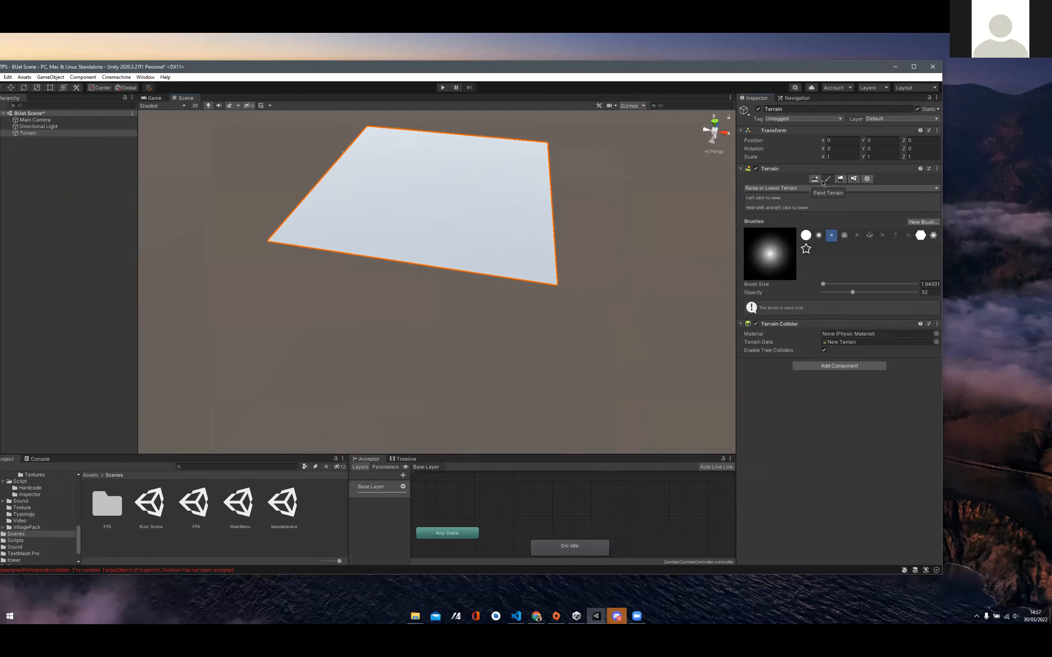
{"action": "left_click", "coordinate": [840, 180]}
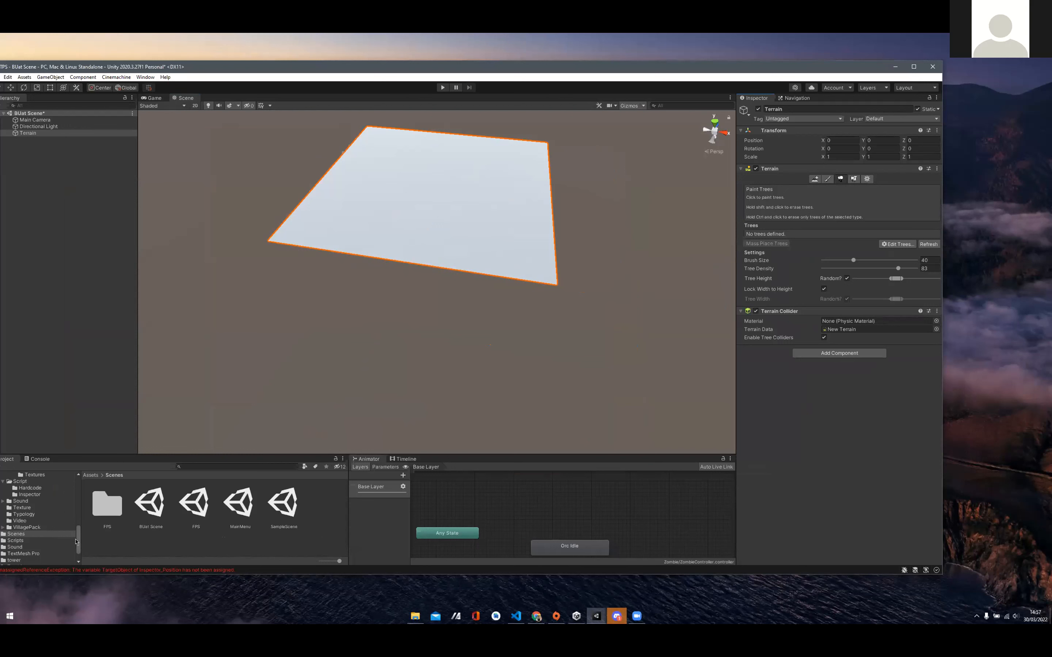
Step: Look through the ADG_Textures, _TerrainAutoUpgrade, #NVJOB Water Shaders V2 and Conifers [BOTD] asset folders for usable environment assets
{"action": "left_click_drag", "start_coordinate": [78, 541], "coordinate": [82, 492]}
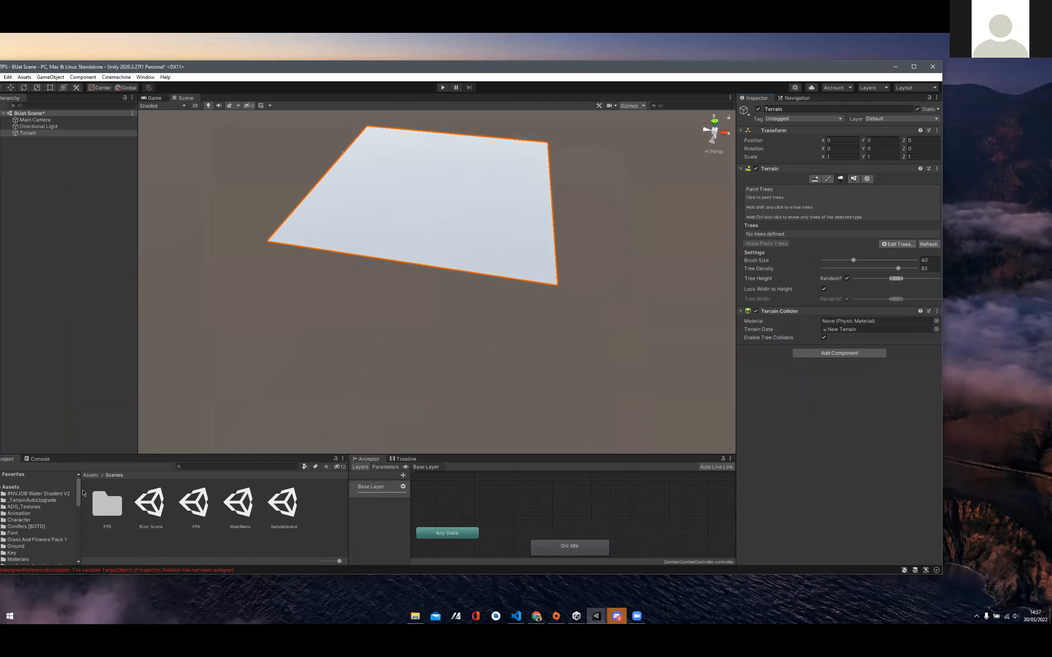
{"action": "left_click", "coordinate": [38, 508]}
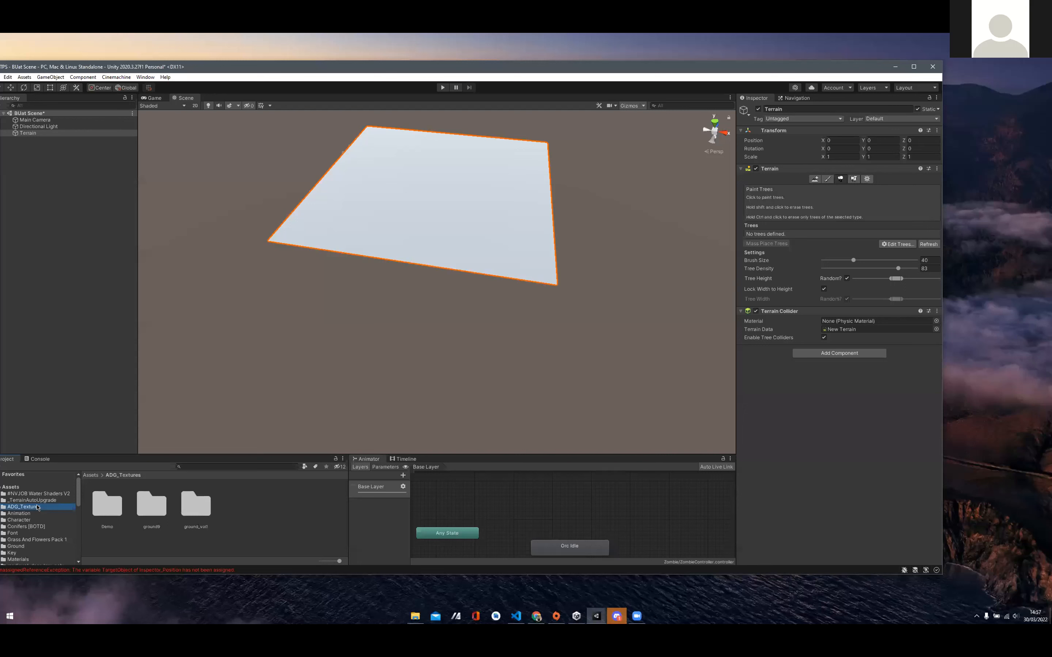
{"action": "left_click", "coordinate": [43, 501]}
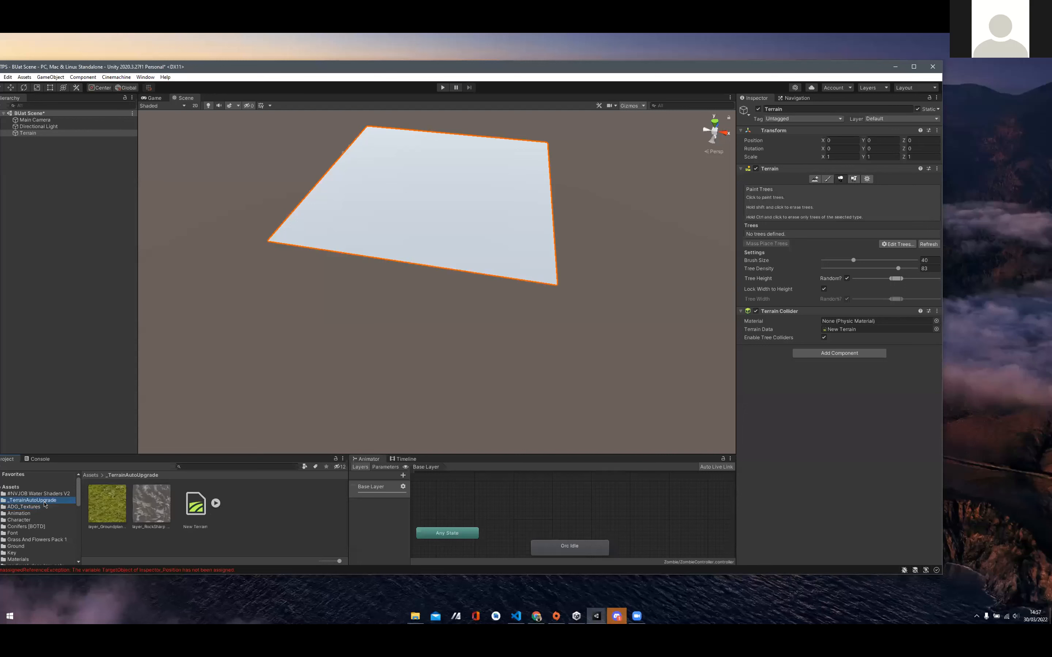
{"action": "left_click", "coordinate": [44, 509]}
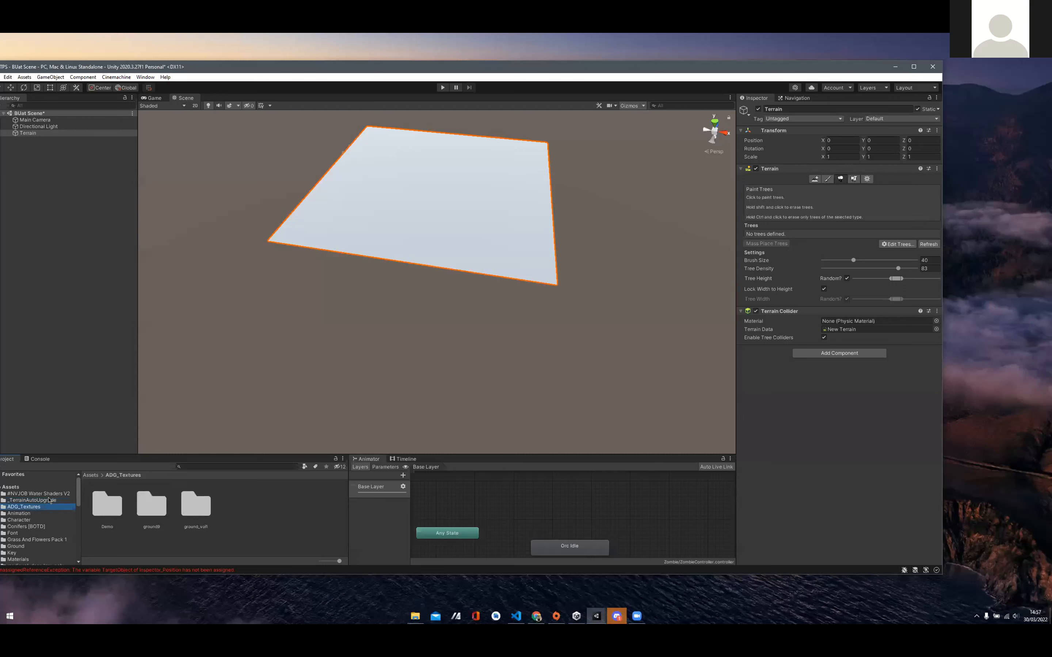
{"action": "left_click", "coordinate": [54, 496]}
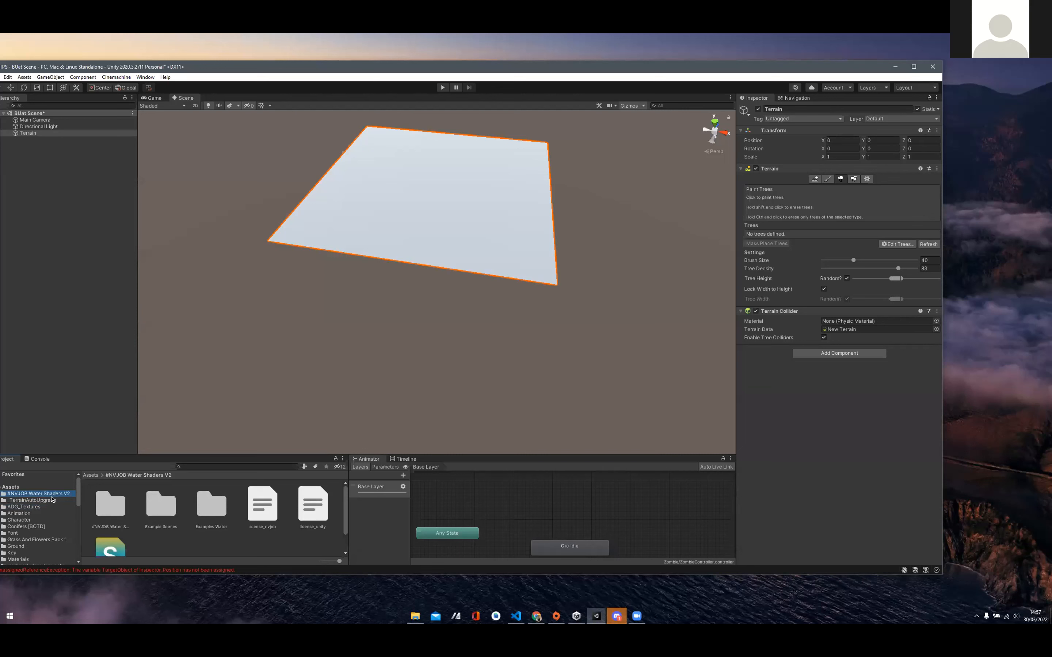
{"action": "left_click", "coordinate": [37, 527]}
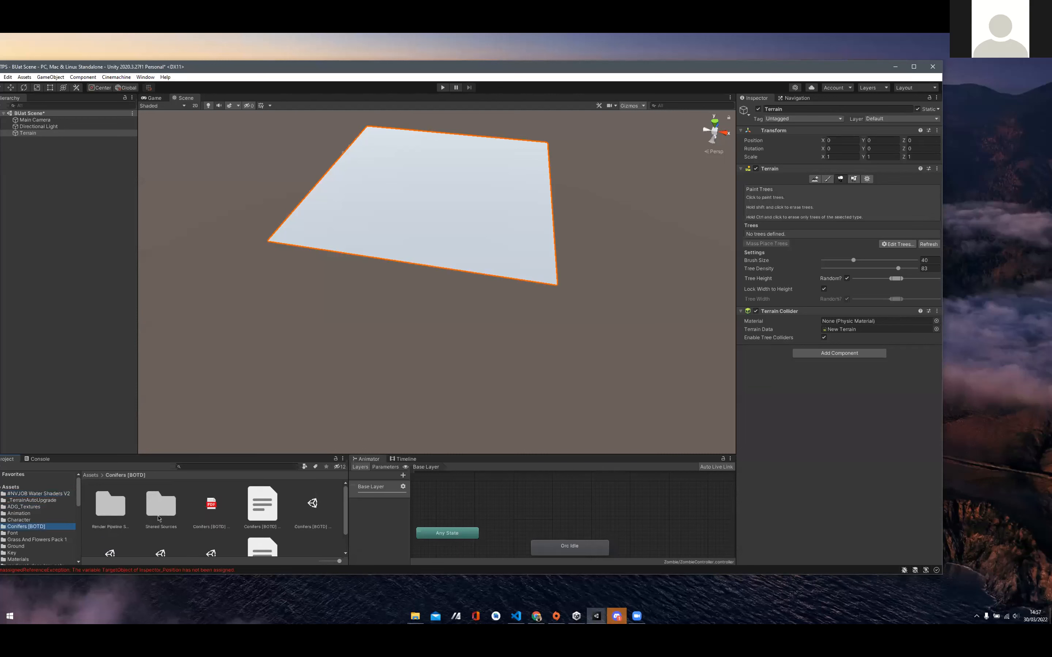
{"action": "scroll", "coordinate": [159, 518], "scroll_direction": "down", "scroll_amount": 1}
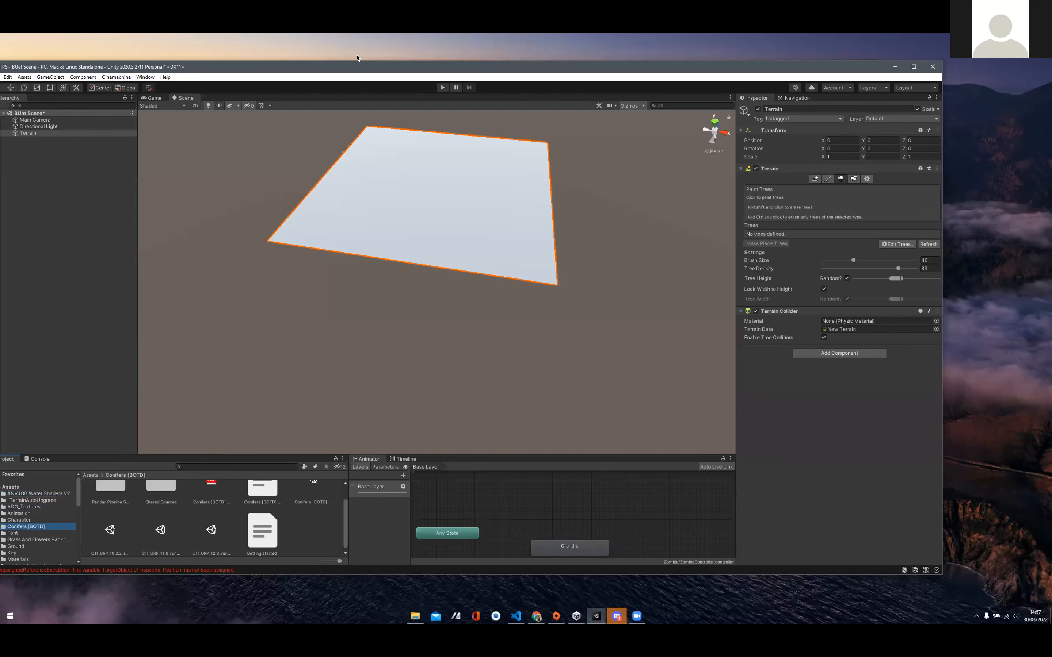
Step: Enlarge the project browser and open the Built-in RP folder under Render Pipeline Support in Conifers [BOTD]
{"action": "left_click_drag", "start_coordinate": [232, 453], "coordinate": [233, 184]}
{"action": "left_click_drag", "start_coordinate": [351, 282], "coordinate": [612, 282]}
{"action": "double_click", "coordinate": [100, 242]}
{"action": "double_click", "coordinate": [107, 235]}
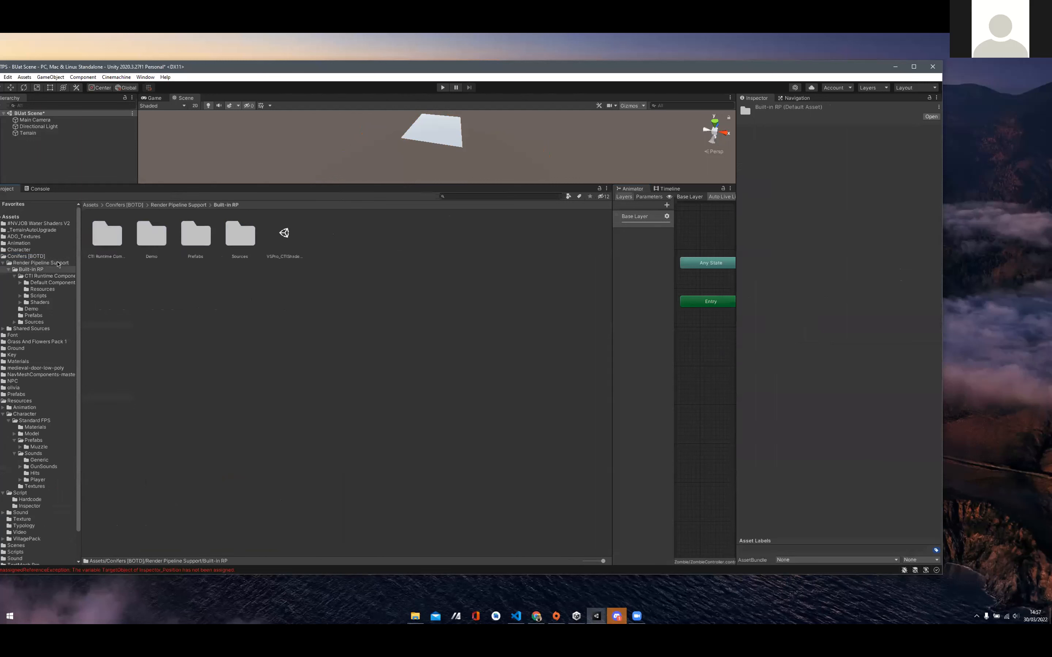
Step: Examine the Bush, Flower and Grass assets in Grass And Flowers Pack 1
{"action": "left_click", "coordinate": [41, 330]}
{"action": "left_click", "coordinate": [39, 342]}
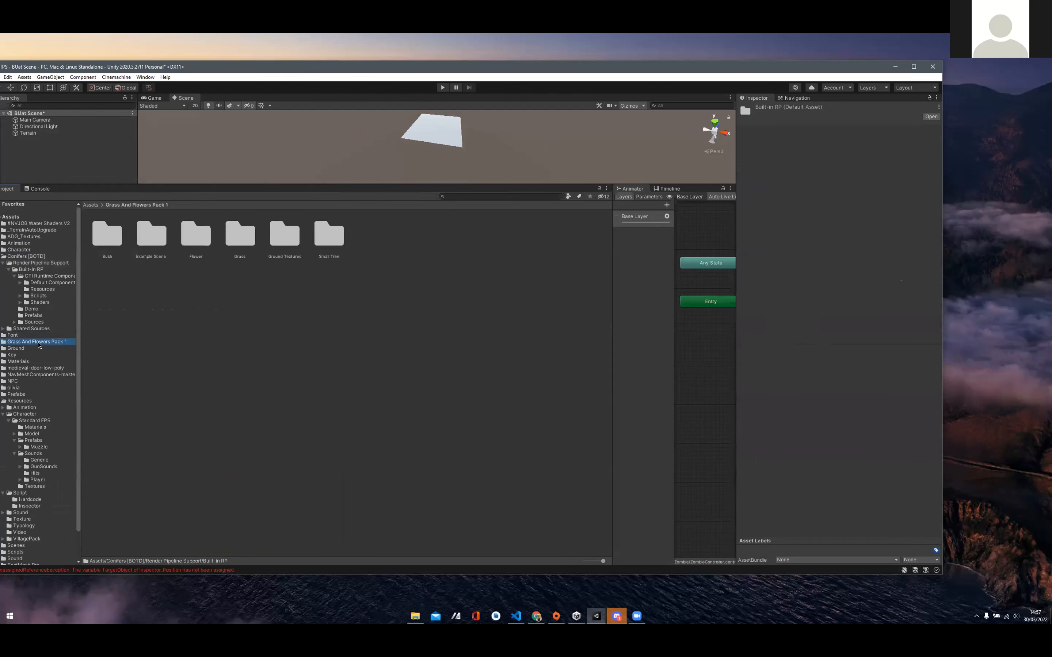
{"action": "double_click", "coordinate": [107, 237]}
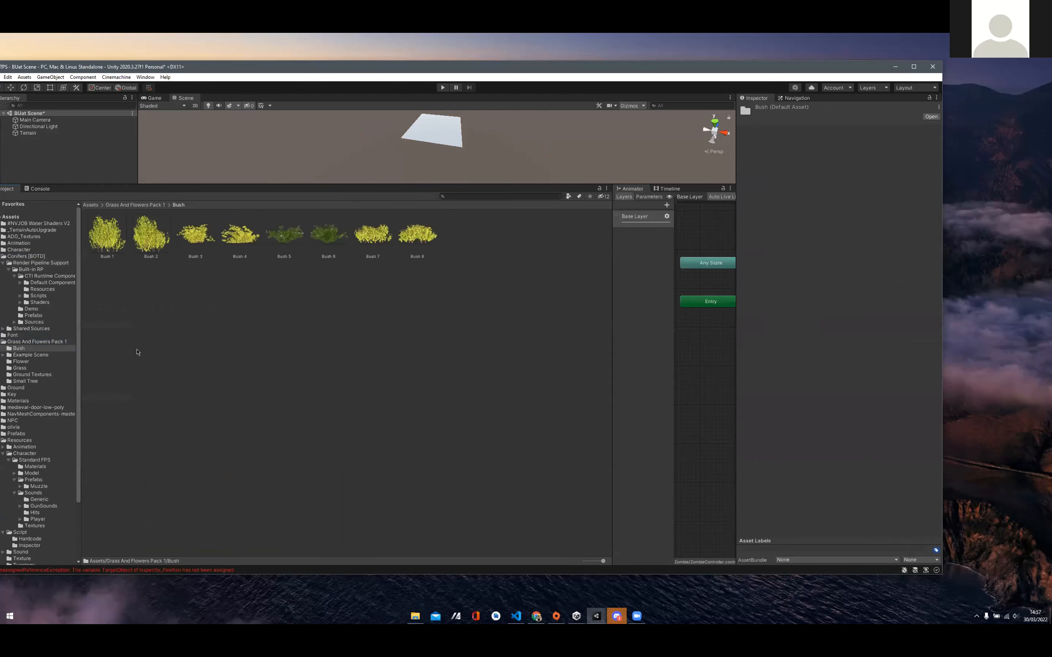
{"action": "left_click", "coordinate": [48, 355]}
{"action": "left_click", "coordinate": [49, 361]}
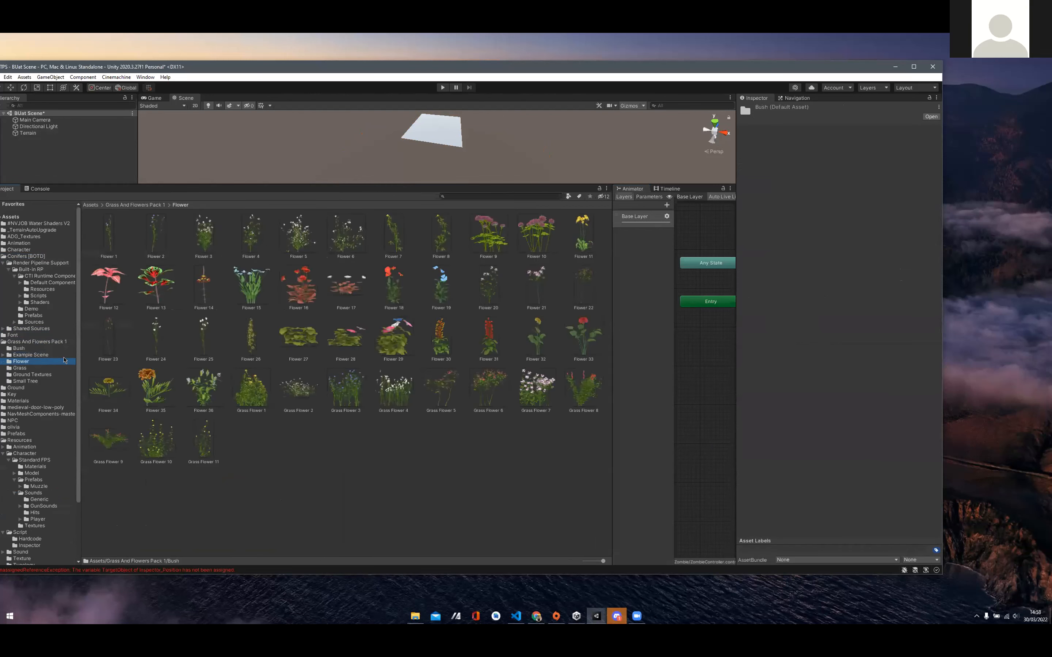
{"action": "left_click", "coordinate": [54, 369]}
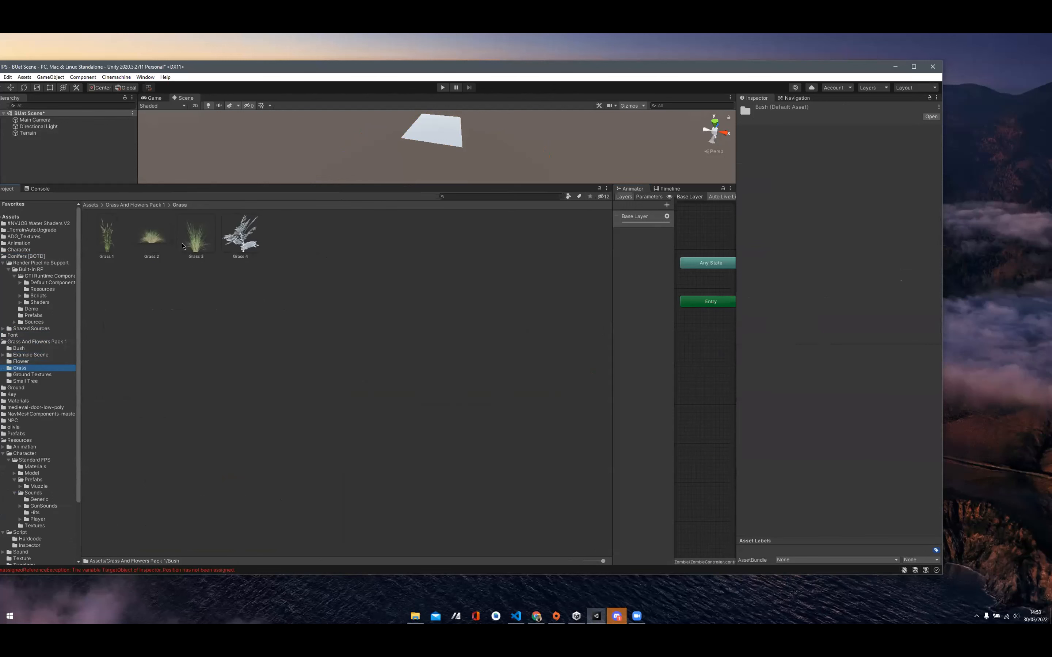
{"action": "left_click", "coordinate": [63, 369]}
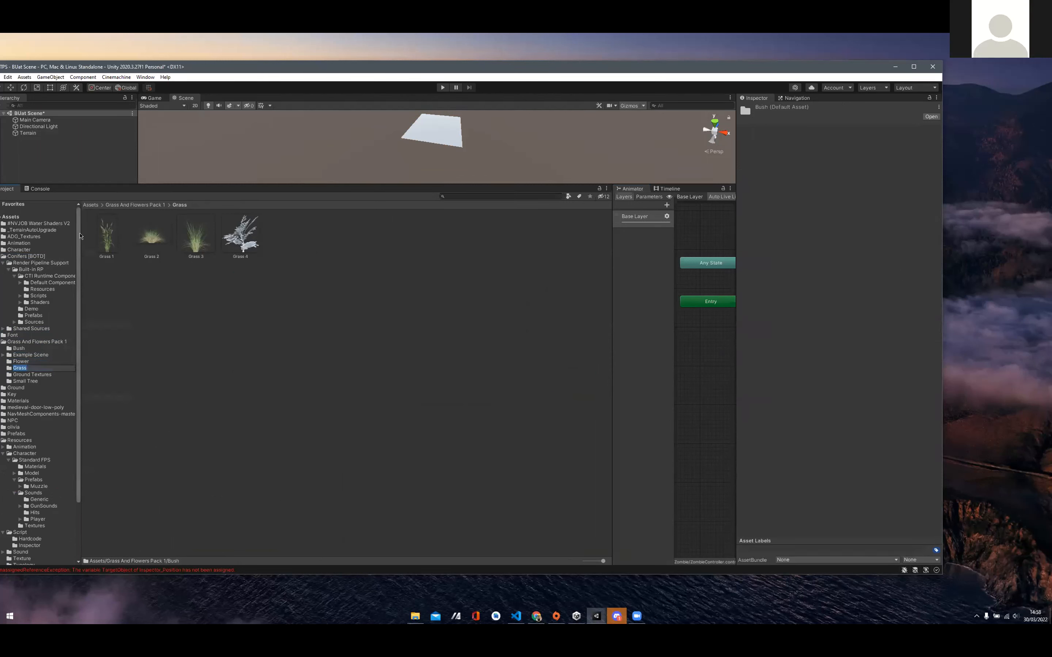
Step: Select the Terrain object again, leave it on Paint Trees, and show the Small Tree assets of the grass and flowers pack
{"action": "left_click", "coordinate": [27, 133]}
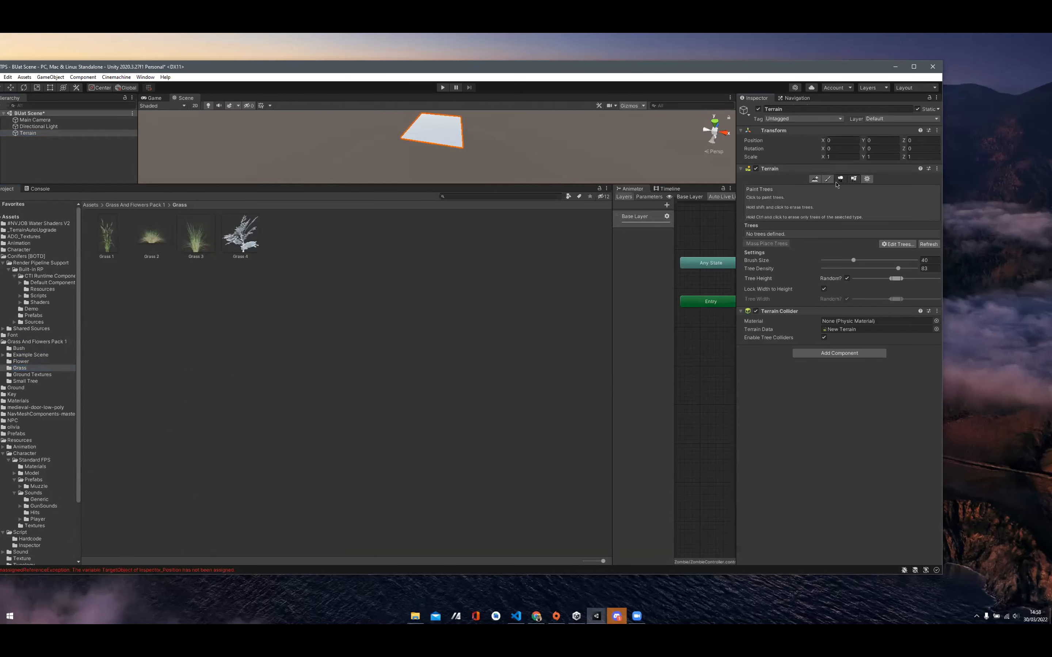
{"action": "left_click", "coordinate": [855, 179]}
{"action": "left_click", "coordinate": [828, 180]}
{"action": "left_click", "coordinate": [815, 180]}
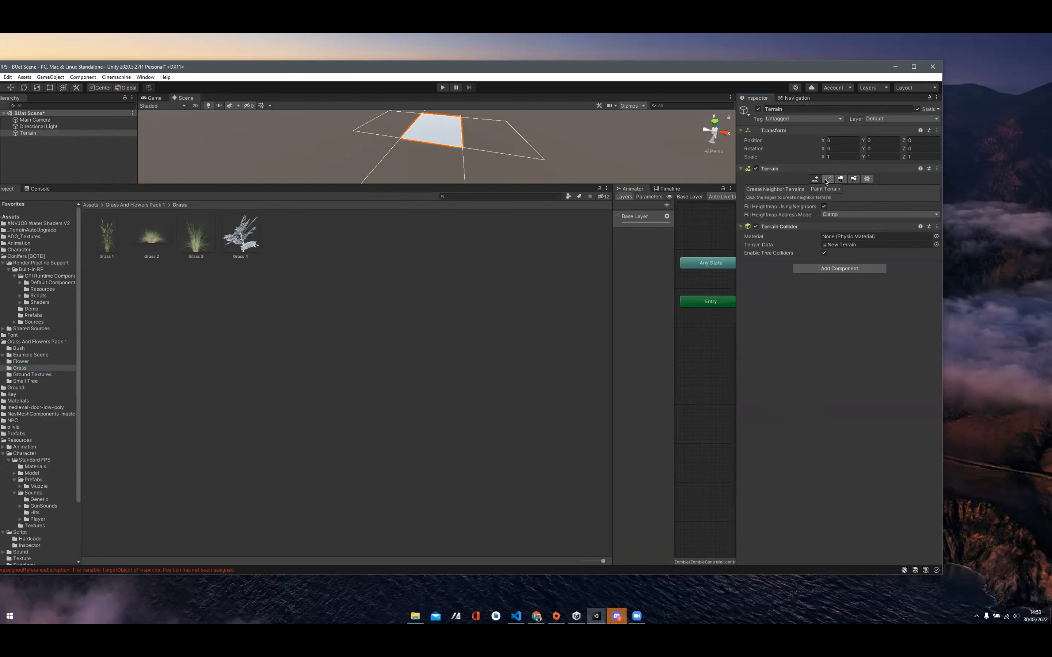
{"action": "left_click", "coordinate": [827, 180]}
{"action": "left_click", "coordinate": [842, 179]}
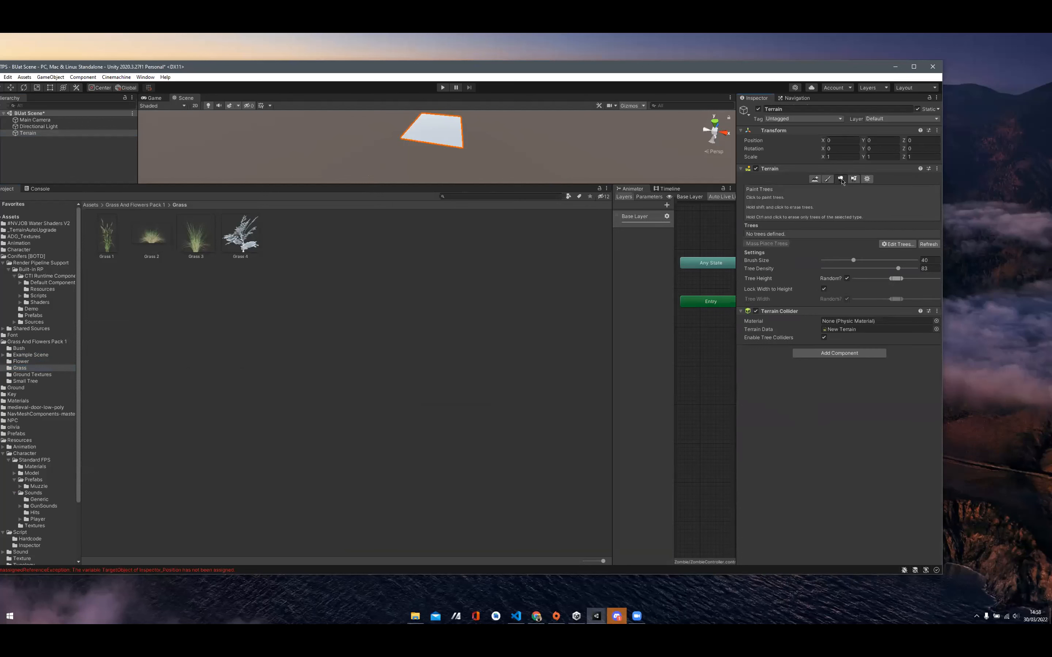
{"action": "left_click", "coordinate": [39, 381]}
{"action": "left_click", "coordinate": [815, 210]}
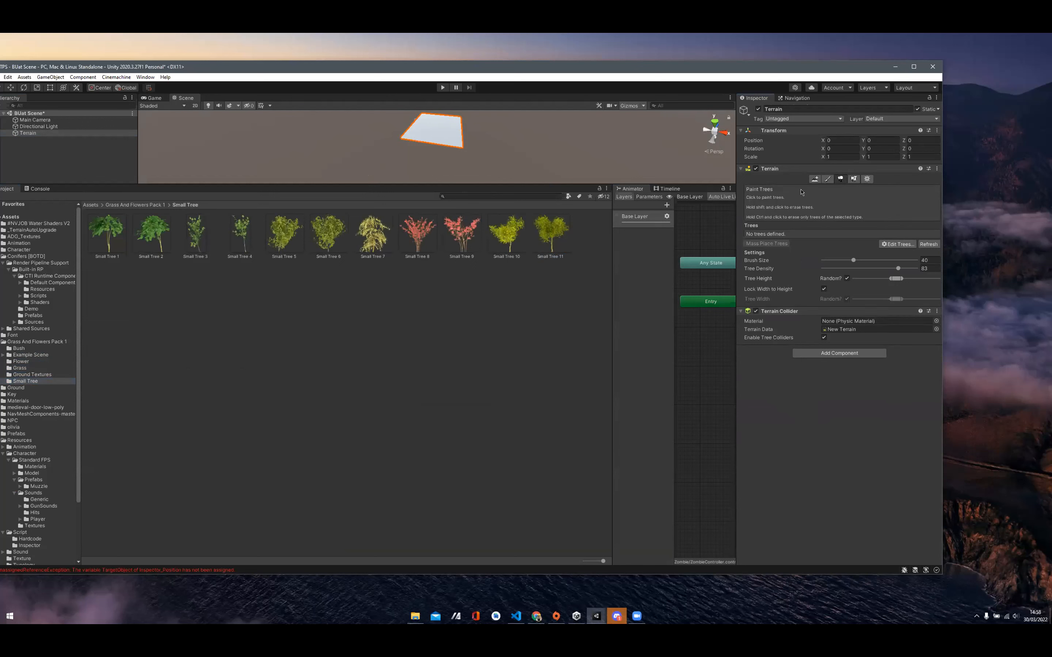
{"action": "left_click", "coordinate": [849, 181]}
{"action": "left_click", "coordinate": [843, 180]}
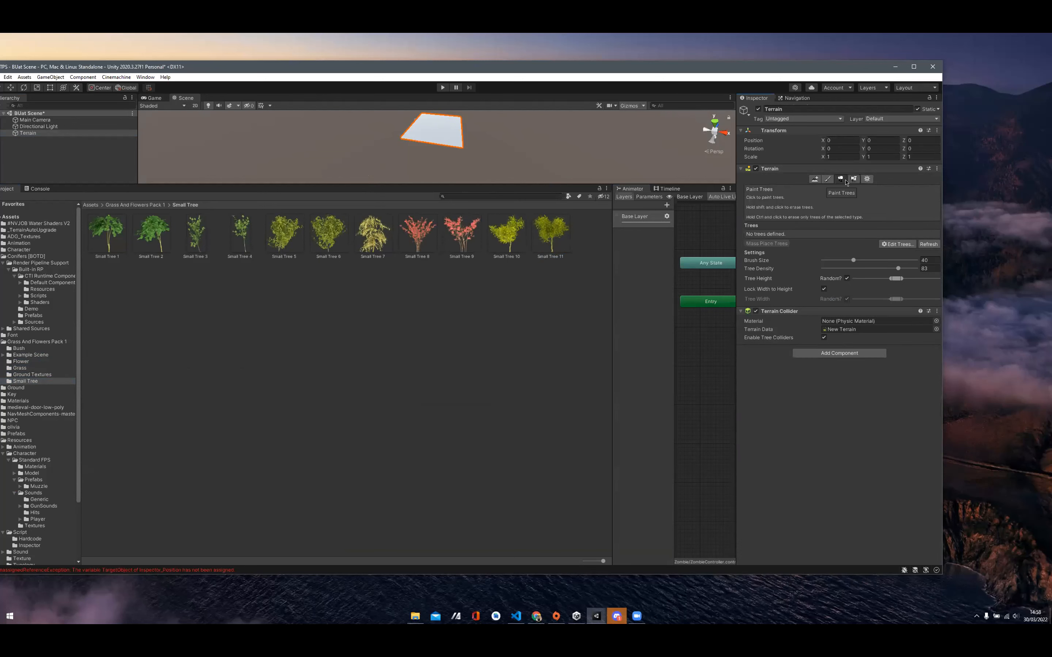
Step: Add the Conifer_Desktop prefab to the terrain's paintable trees
{"action": "left_click", "coordinate": [907, 246]}
{"action": "left_click", "coordinate": [908, 257]}
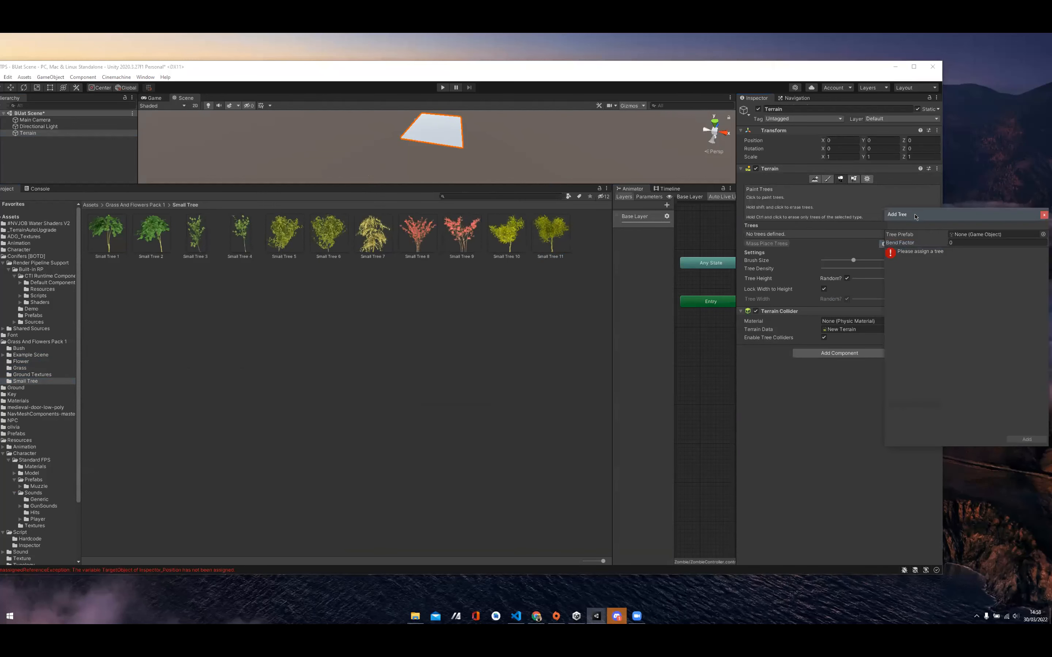
{"action": "left_click", "coordinate": [505, 240]}
{"action": "left_click", "coordinate": [694, 243]}
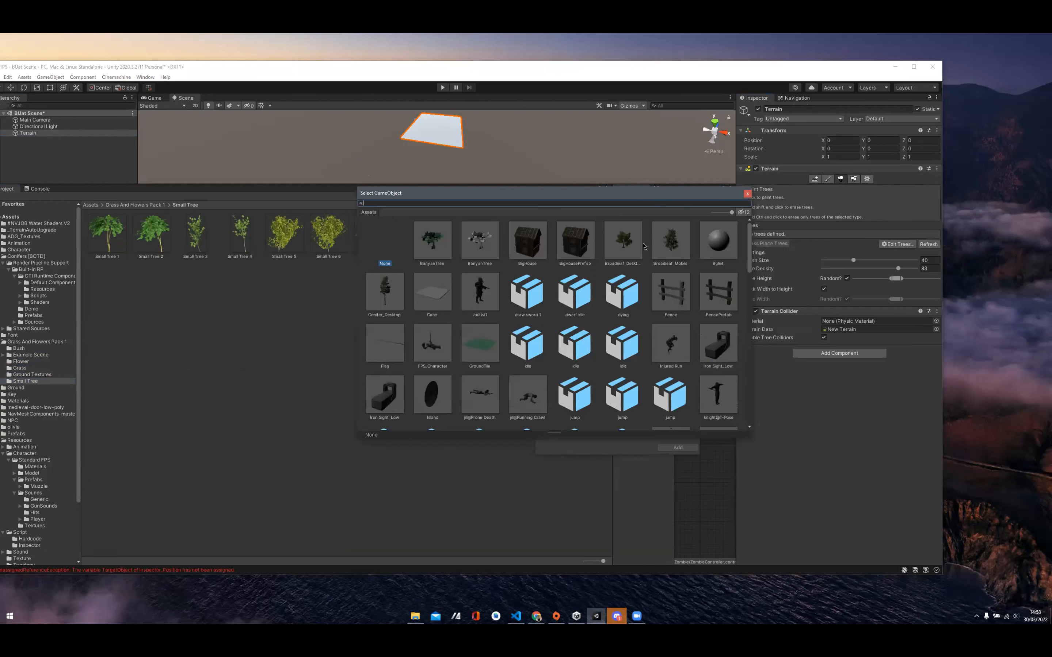
{"action": "double_click", "coordinate": [385, 291]}
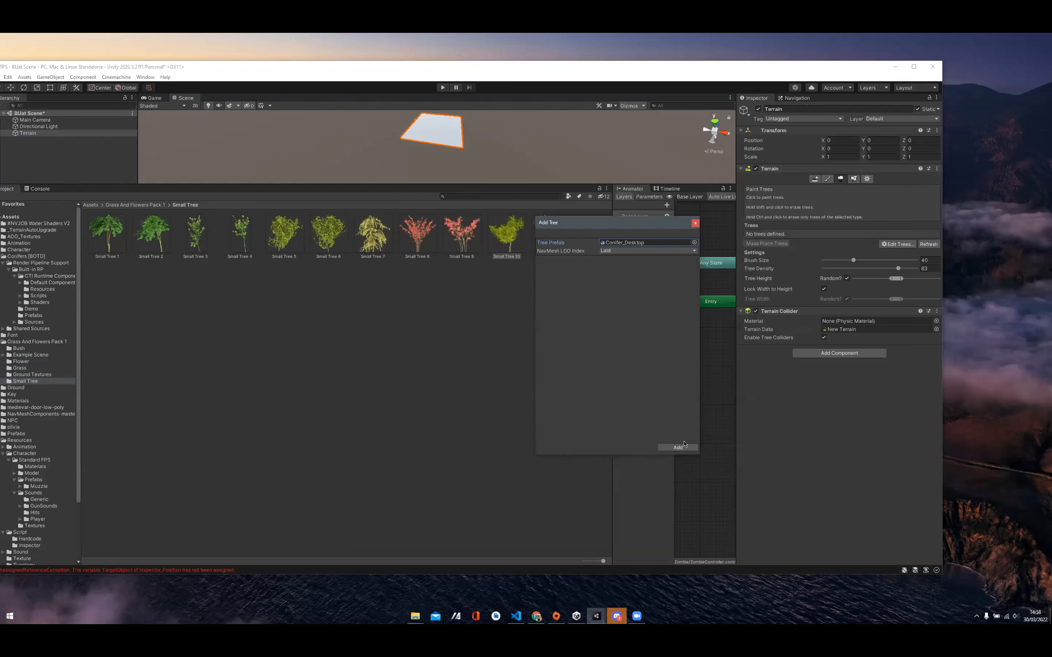
{"action": "left_click", "coordinate": [678, 447]}
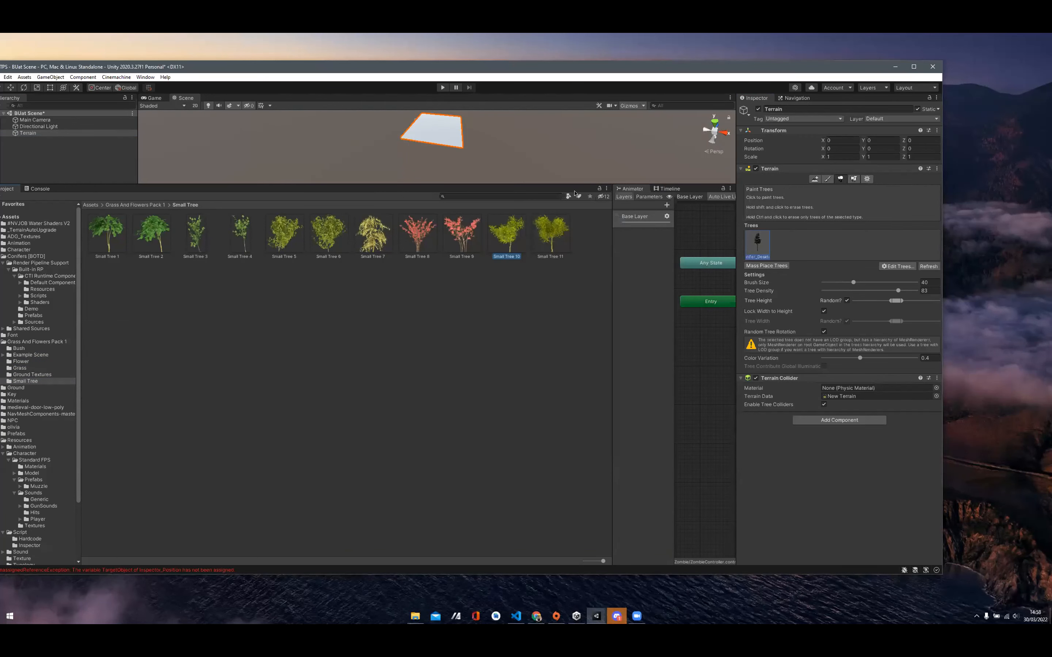
Step: Enlarge the Scene view and paint conifers on the terrain as a curved grove near the centre with small clumps around it
{"action": "left_click_drag", "start_coordinate": [568, 225], "coordinate": [576, 418]}
{"action": "scroll", "coordinate": [450, 152], "scroll_direction": "up", "scroll_amount": 5}
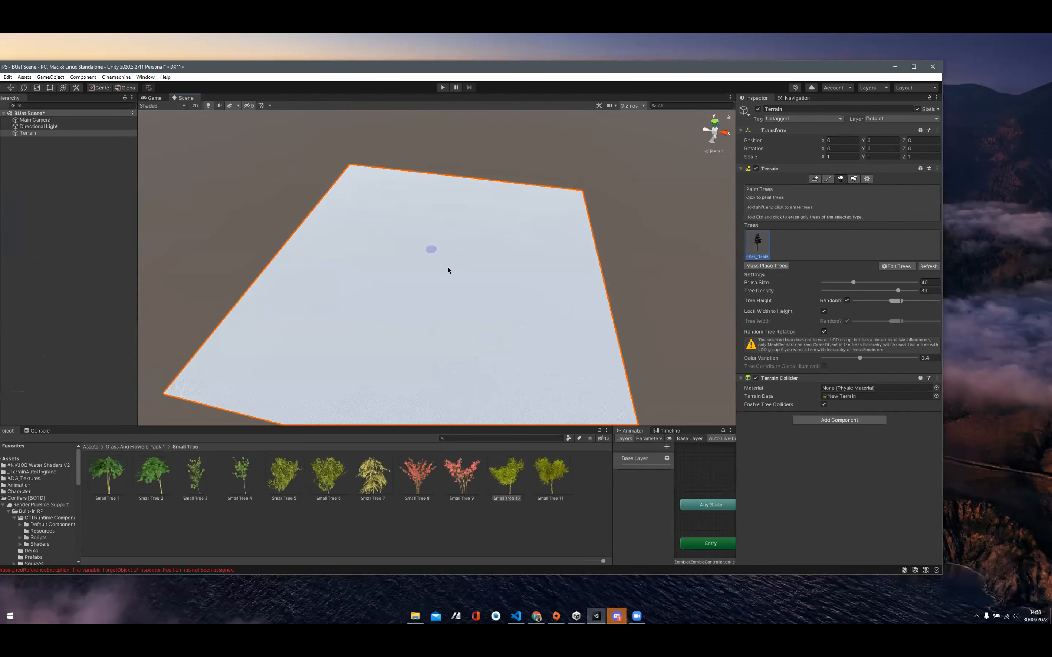
{"action": "left_click_drag", "start_coordinate": [434, 252], "coordinate": [476, 306]}
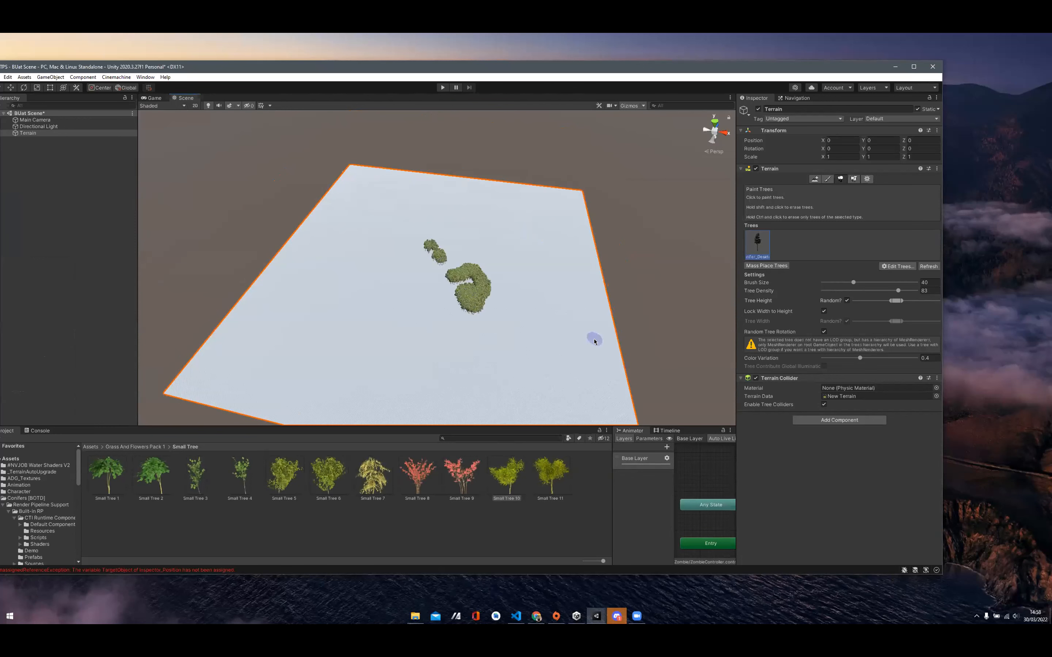
{"action": "left_click", "coordinate": [525, 219]}
{"action": "left_click", "coordinate": [530, 238]}
{"action": "left_click", "coordinate": [531, 281]}
{"action": "left_click", "coordinate": [473, 242]}
{"action": "left_click", "coordinate": [389, 308]}
Step: Paint two more conifer clumps toward the terrain's front edge and undo both
{"action": "left_click", "coordinate": [473, 370]}
{"action": "left_click", "coordinate": [520, 358]}
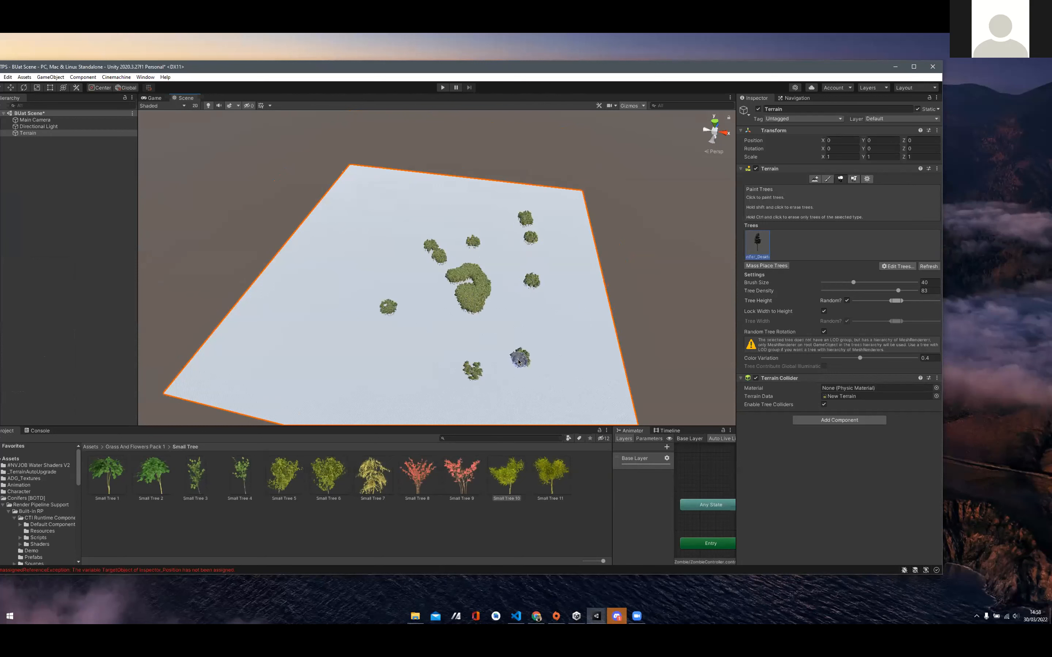
{"action": "key", "text": "ctrl+z"}
{"action": "key", "text": "ctrl+z"}
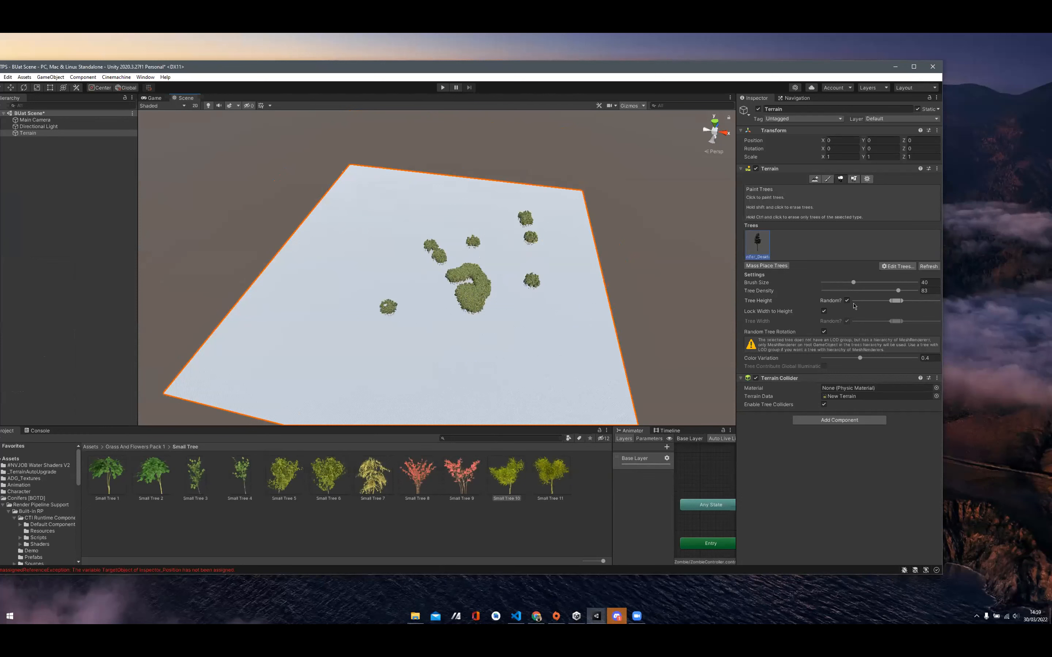
Step: Mass place 10000 conifers over the whole terrain, keeping the existing trees
{"action": "scroll", "coordinate": [433, 268], "scroll_direction": "down", "scroll_amount": 3}
{"action": "middle_click_drag", "start_coordinate": [431, 275], "coordinate": [451, 264]}
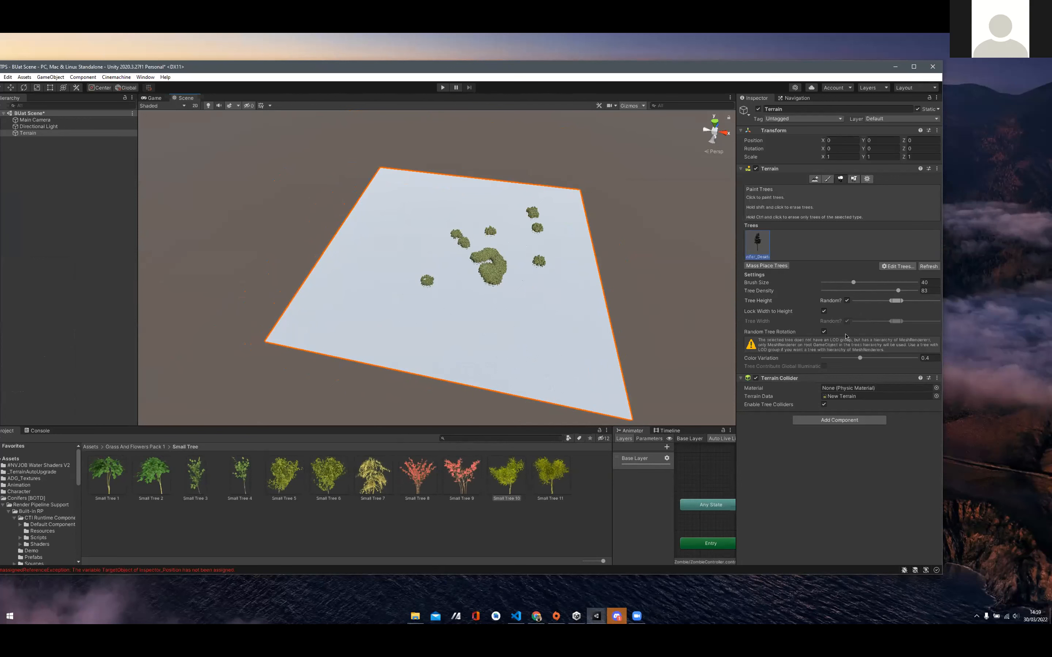
{"action": "left_click", "coordinate": [765, 267]}
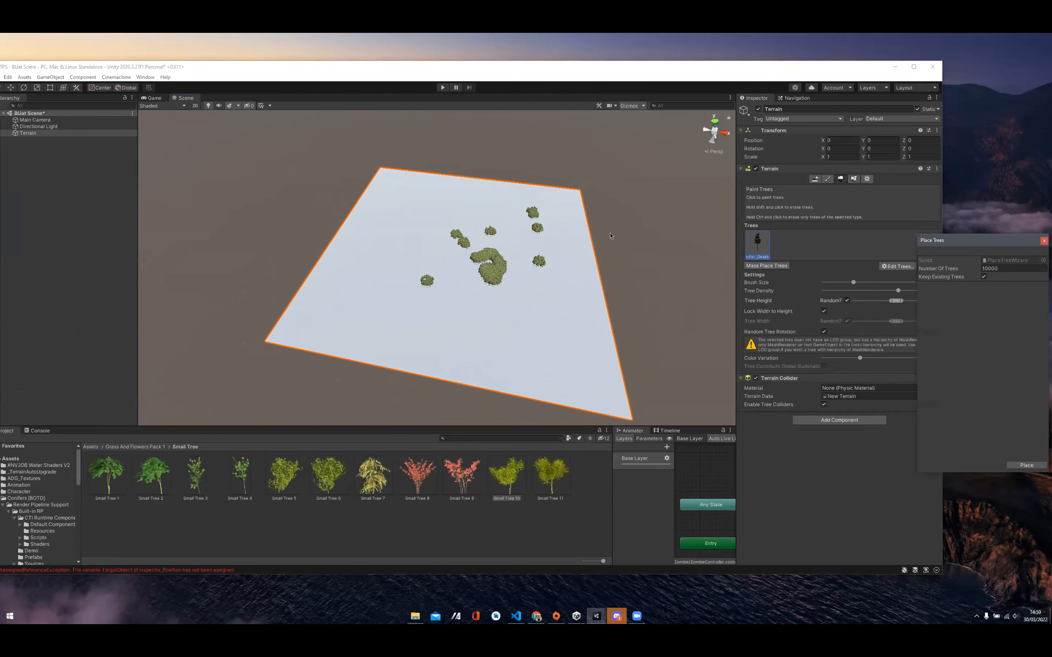
{"action": "left_click", "coordinate": [681, 438]}
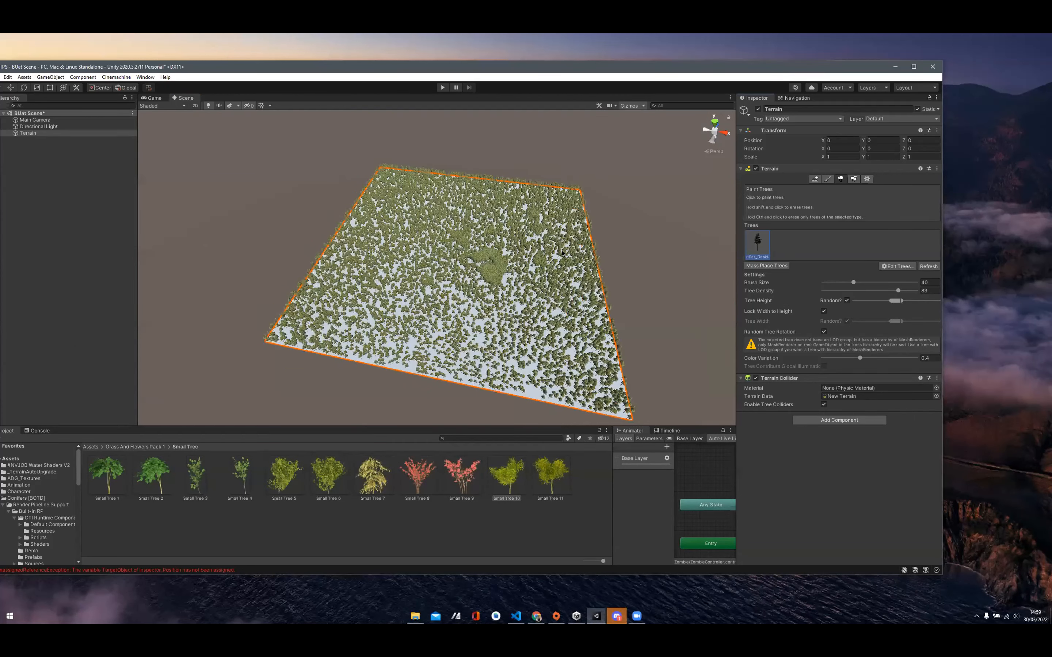
Step: Examine the conifer forest on the terrain up close and from farther away
{"action": "scroll", "coordinate": [528, 219], "scroll_direction": "up", "scroll_amount": 3}
{"action": "middle_click_drag", "start_coordinate": [534, 296], "coordinate": [528, 215]}
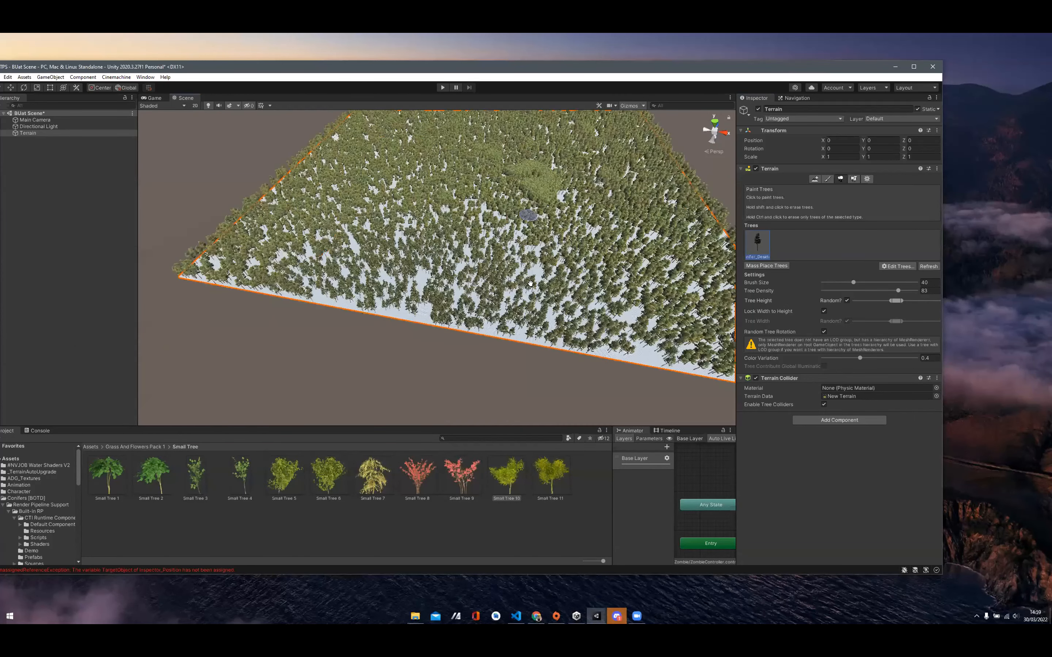
{"action": "middle_click_drag", "start_coordinate": [529, 260], "coordinate": [558, 291]}
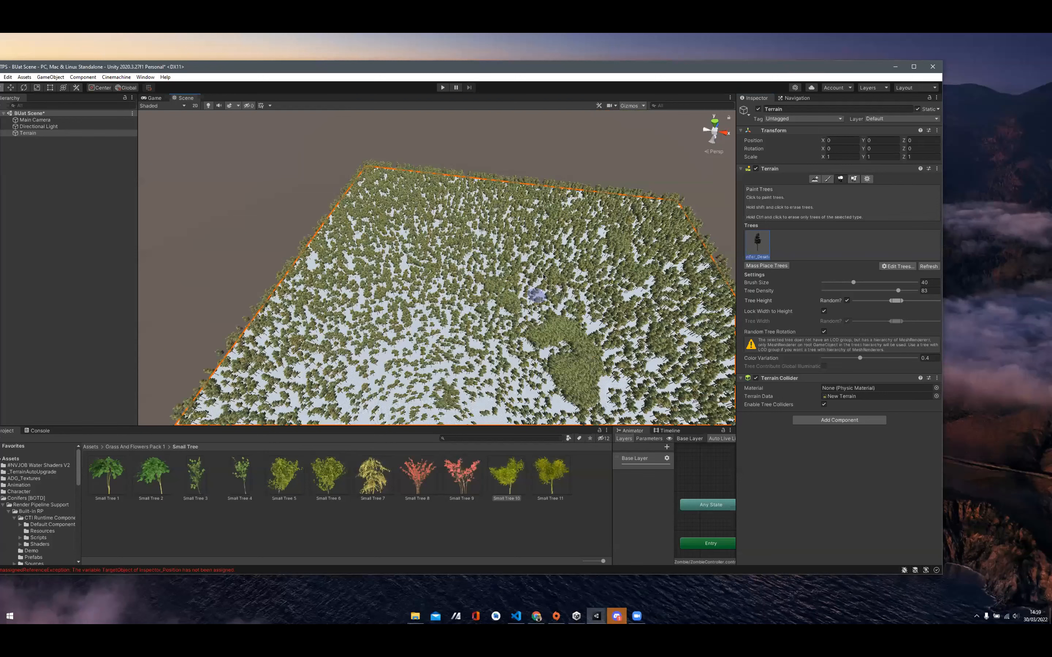
{"action": "scroll", "coordinate": [560, 294], "scroll_direction": "up", "scroll_amount": 2}
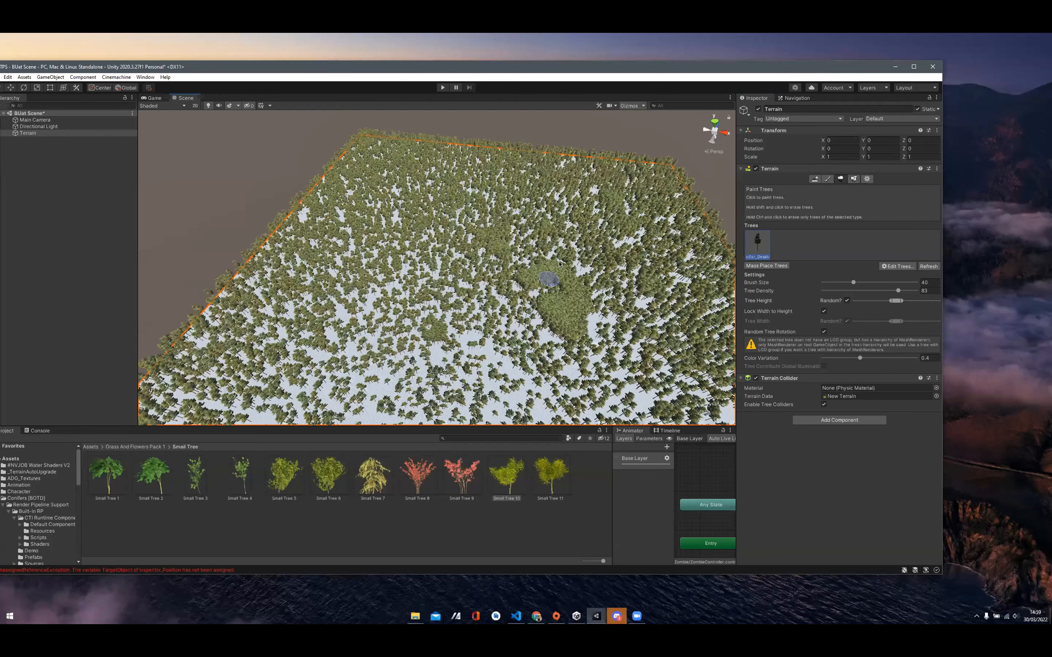
{"action": "scroll", "coordinate": [559, 264], "scroll_direction": "down", "scroll_amount": 2}
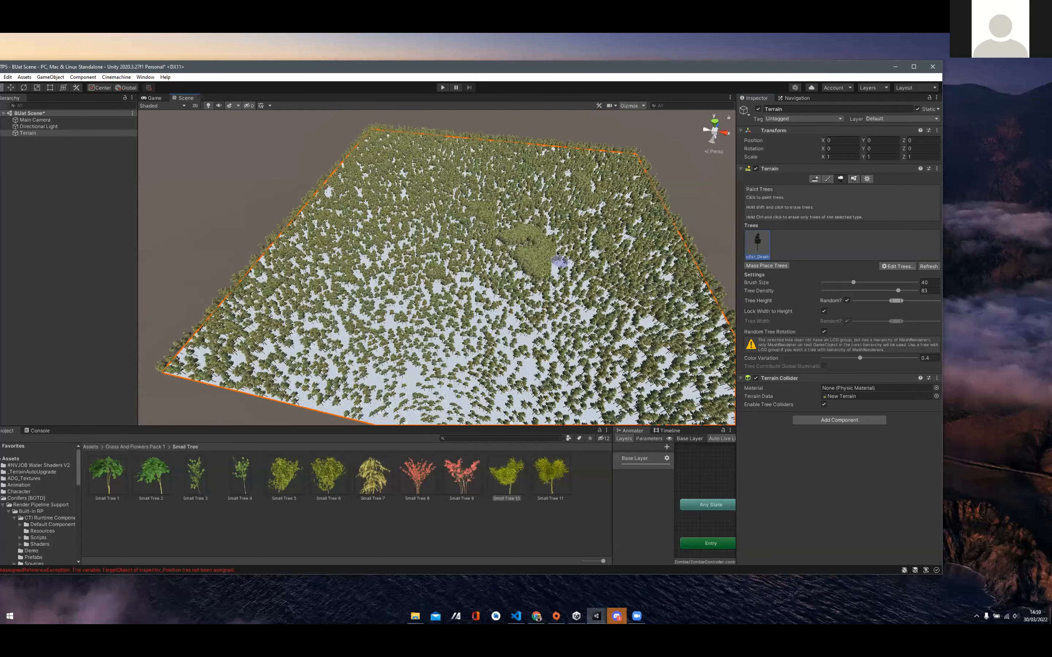
Step: Undo the mass placement of conifers on the terrain
{"action": "key", "text": "ctrl+z"}
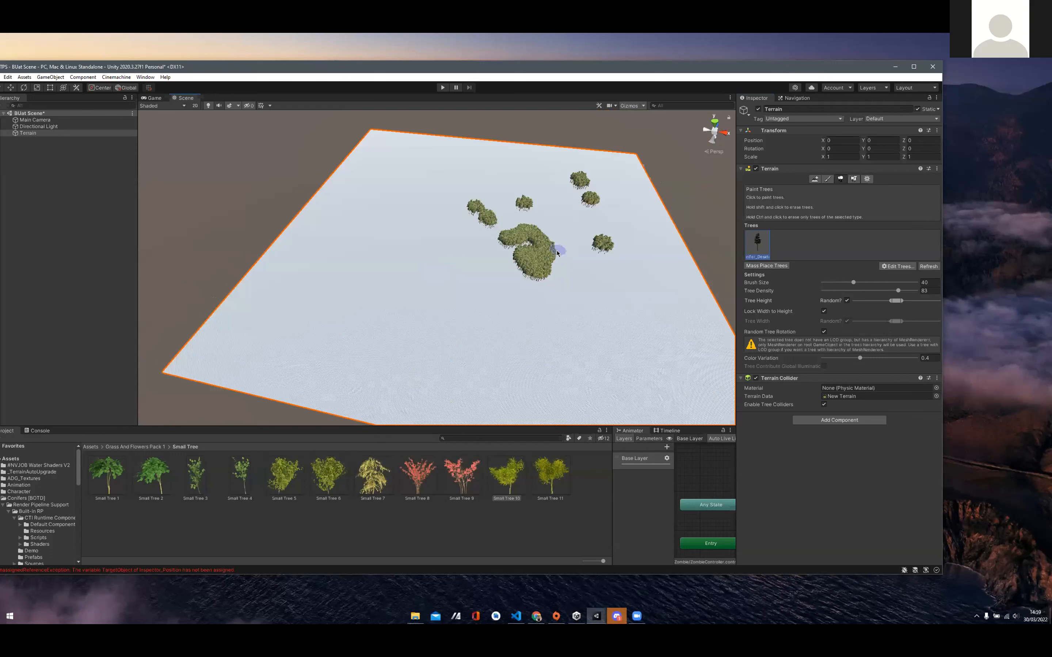
Step: Save the current scene and open the FPS scene from the Scenes folder
{"action": "scroll", "coordinate": [26, 501], "scroll_direction": "down", "scroll_amount": 10}
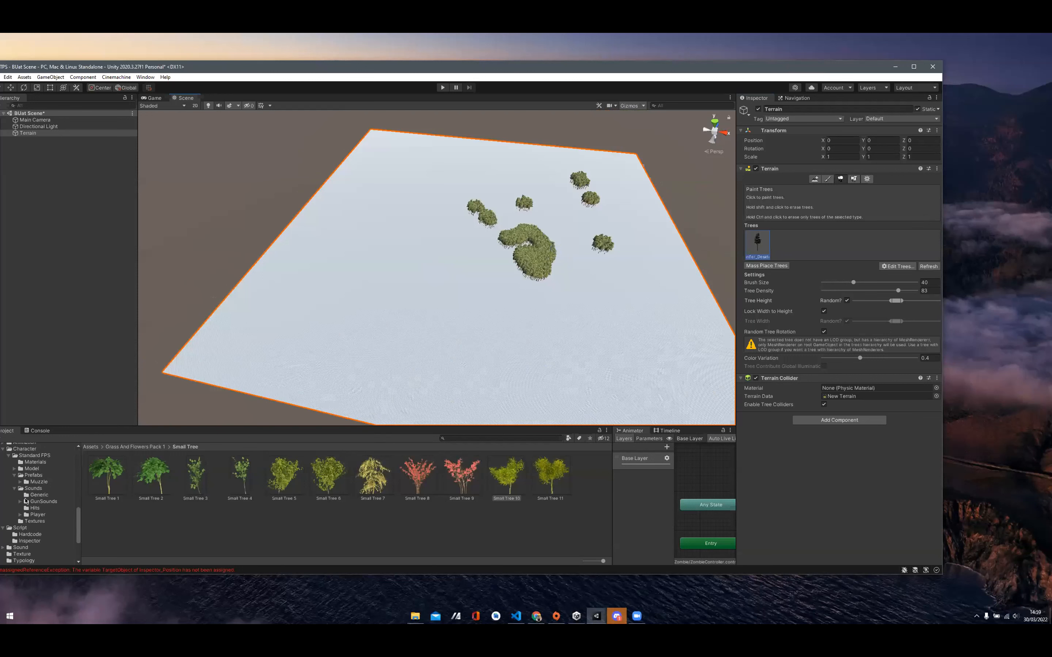
{"action": "scroll", "coordinate": [45, 535], "scroll_direction": "down", "scroll_amount": 3}
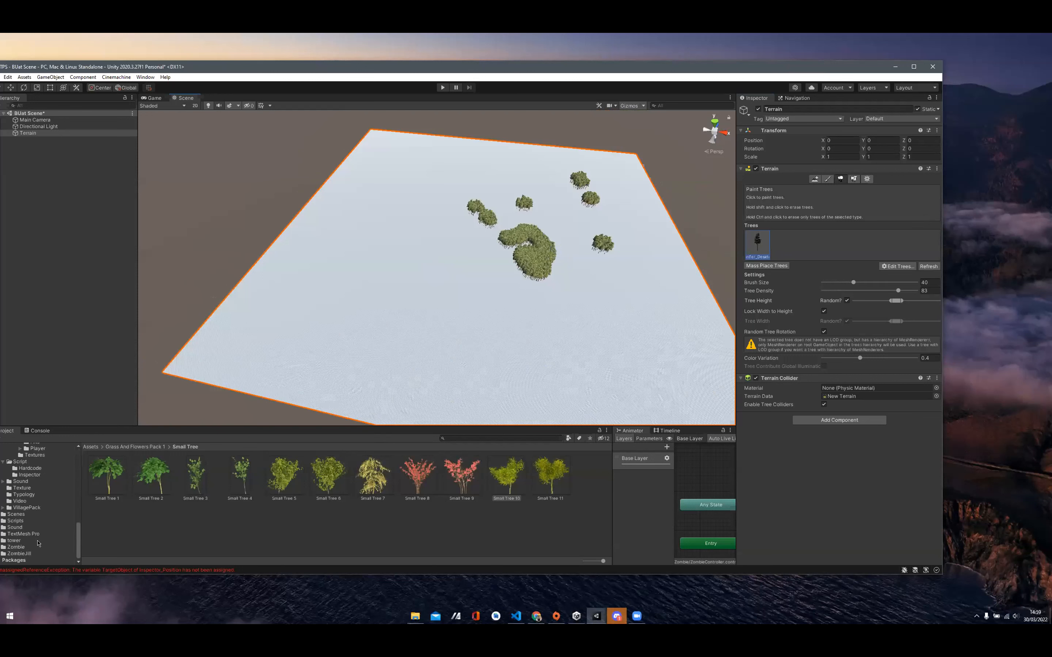
{"action": "left_click", "coordinate": [10, 514]}
{"action": "left_click", "coordinate": [251, 534]}
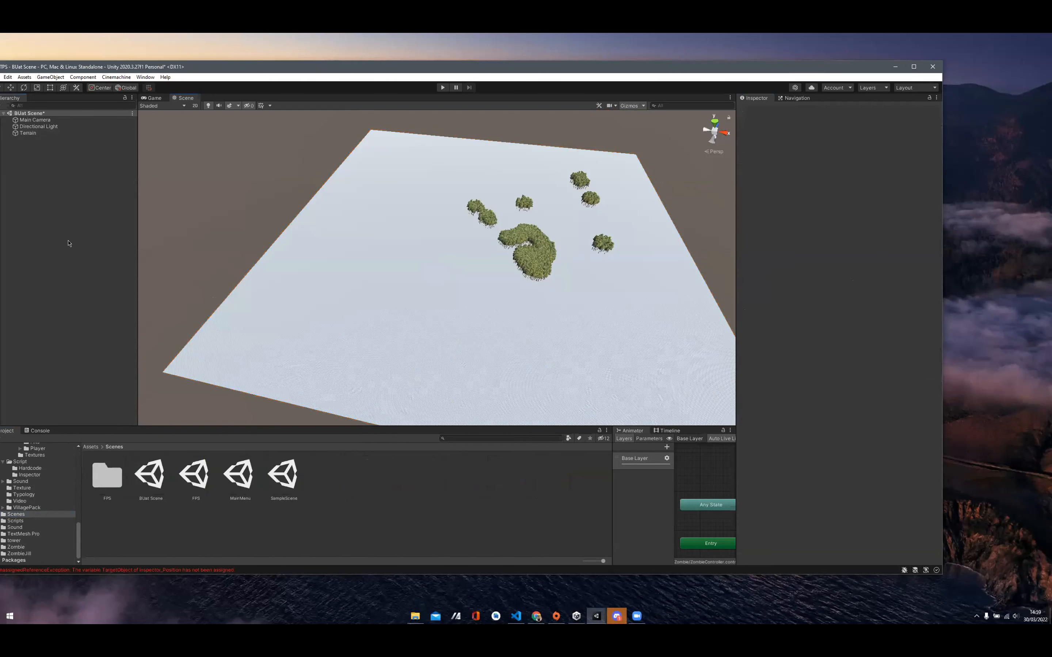
{"action": "key", "text": "ctrl+s"}
{"action": "double_click", "coordinate": [196, 477]}
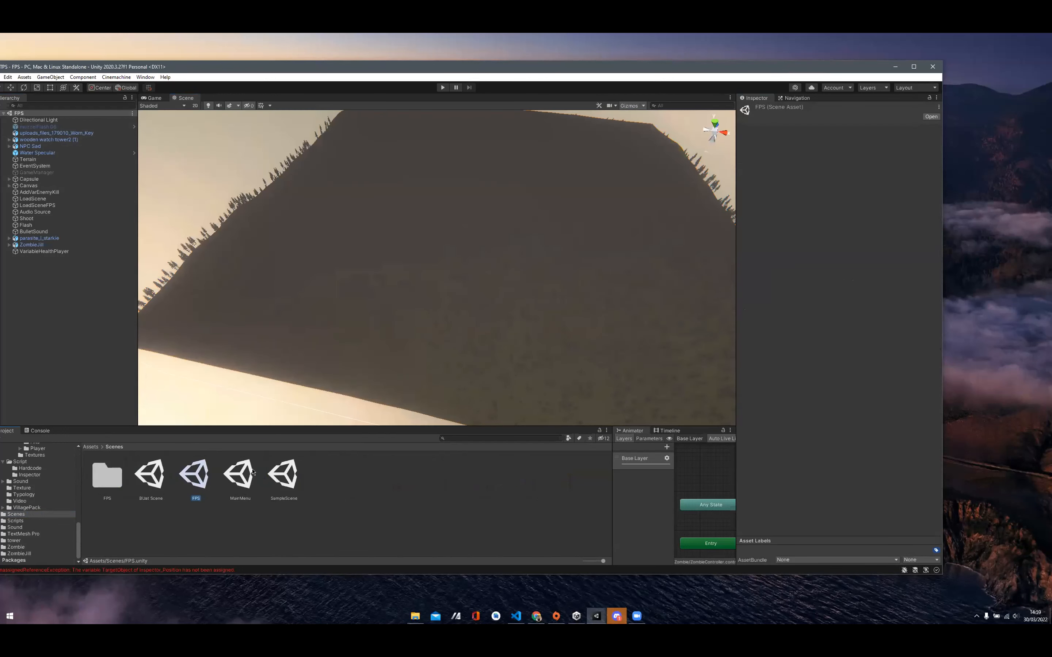
Step: Frame the player Capsule and ZombieJill in the Scene view and examine the surrounding forest, path and wooden watchtower
{"action": "double_click", "coordinate": [48, 179]}
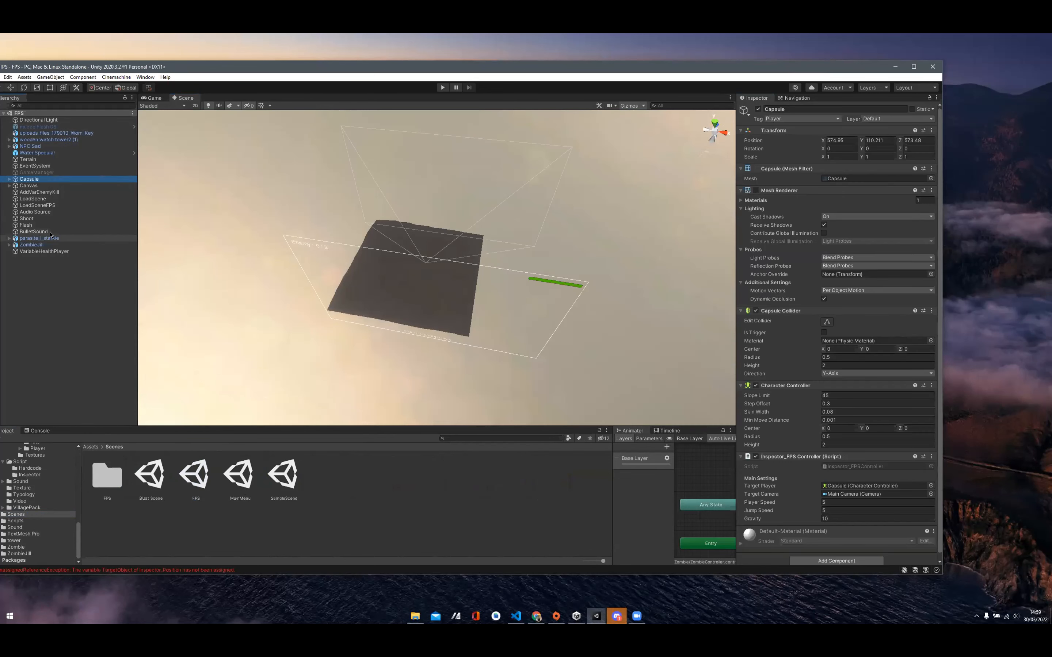
{"action": "double_click", "coordinate": [51, 245]}
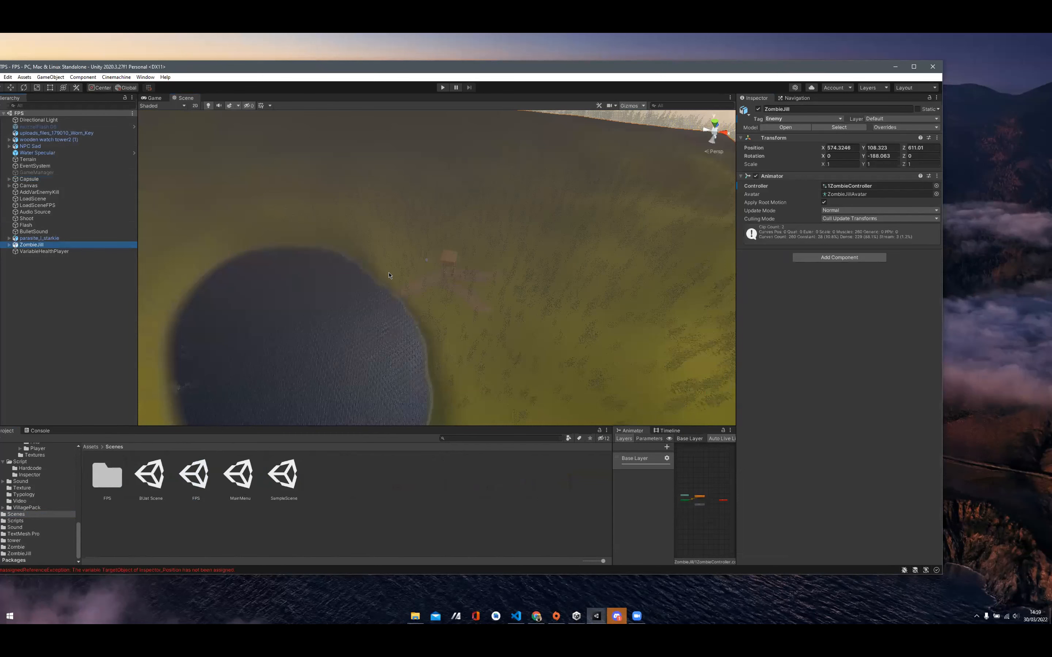
{"action": "scroll", "coordinate": [458, 142], "scroll_direction": "down", "scroll_amount": 3}
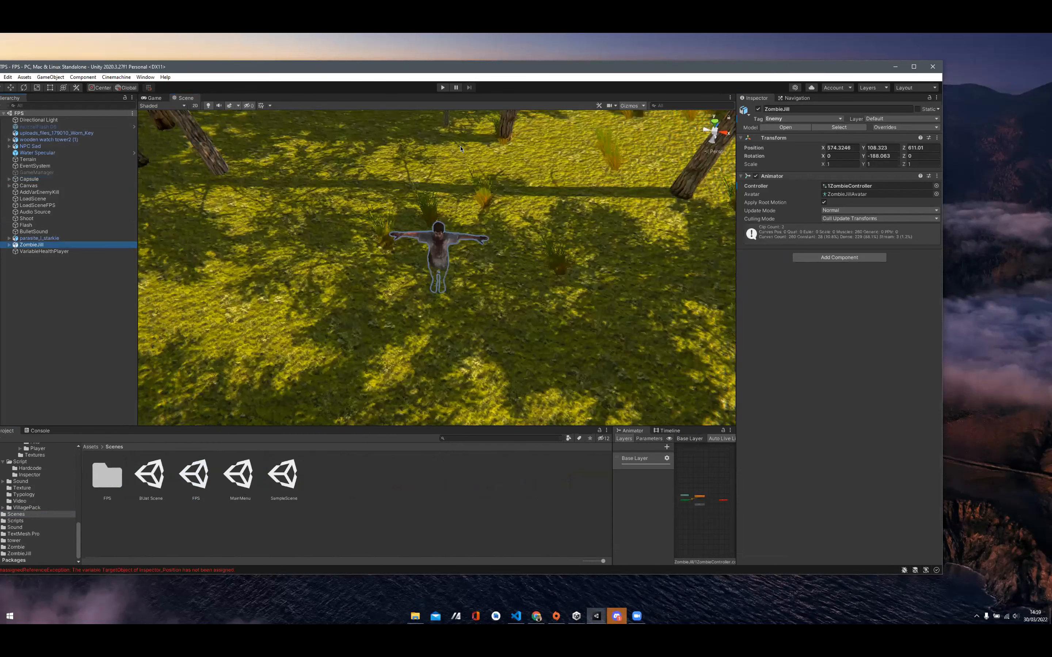
{"action": "middle_click_drag", "start_coordinate": [477, 235], "coordinate": [500, 92]}
{"action": "middle_click_drag", "start_coordinate": [508, 213], "coordinate": [524, 99]}
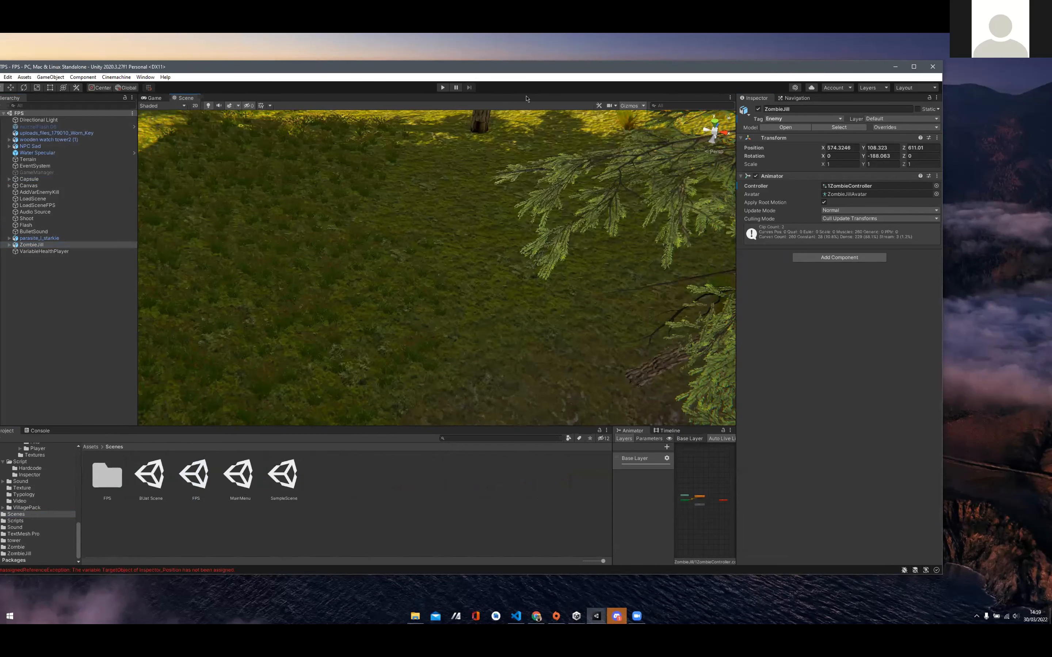
{"action": "right_click_drag", "start_coordinate": [459, 171], "coordinate": [455, 166]}
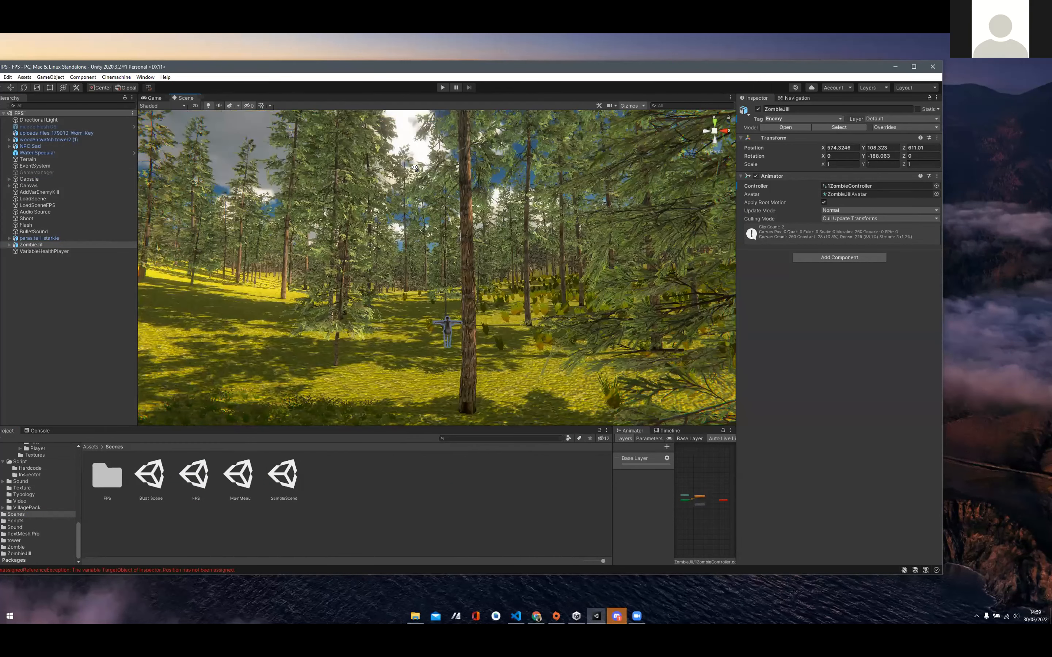
{"action": "right_click_drag", "start_coordinate": [57, 166], "coordinate": [108, 206]}
{"action": "scroll", "coordinate": [360, 310], "scroll_direction": "down", "scroll_amount": 3}
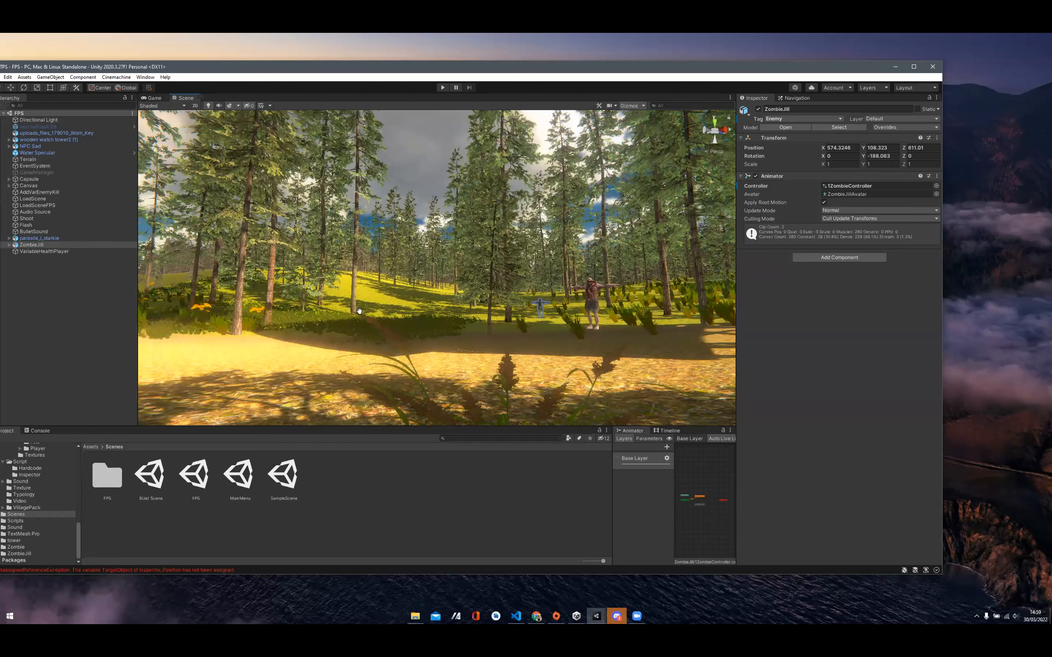
{"action": "right_click_drag", "start_coordinate": [403, 316], "coordinate": [295, 297]}
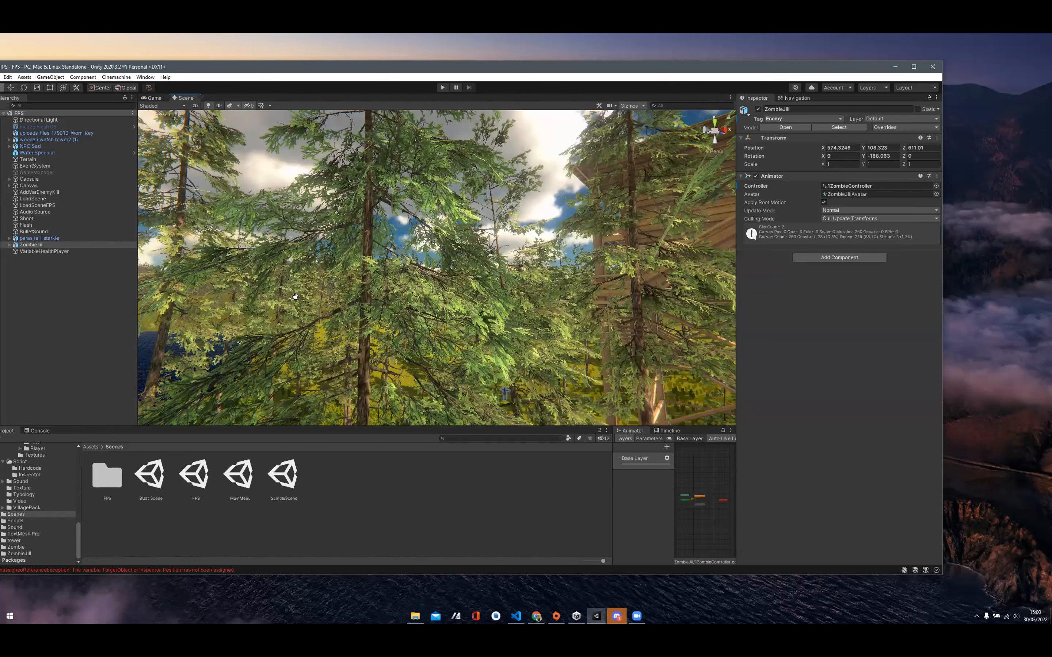
{"action": "right_click_drag", "start_coordinate": [404, 314], "coordinate": [401, 229]}
{"action": "scroll", "coordinate": [389, 255], "scroll_direction": "up", "scroll_amount": 3}
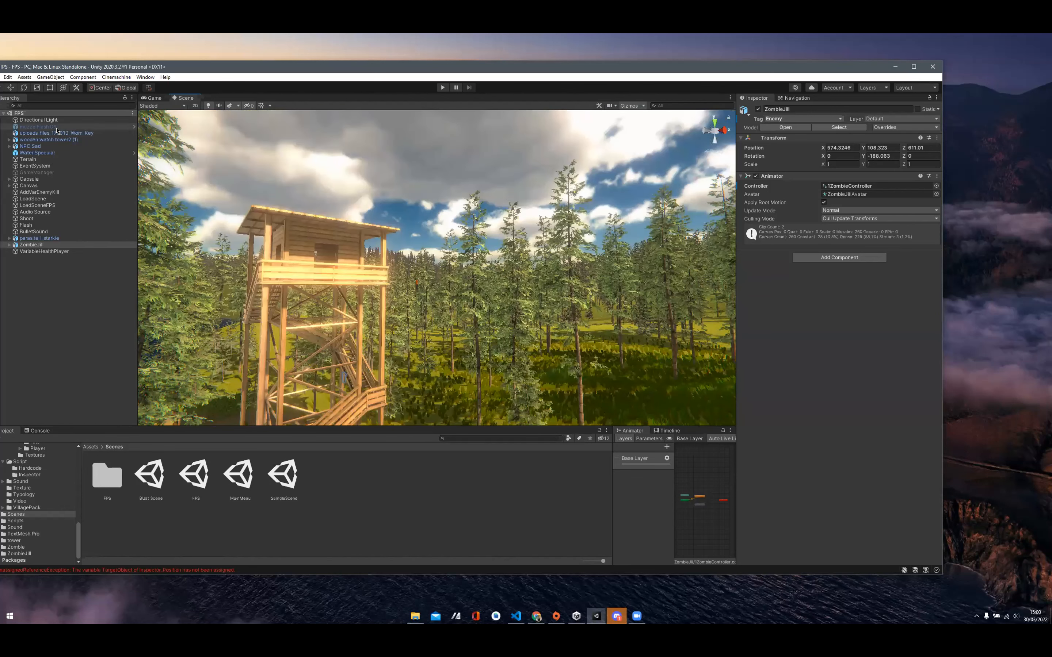
Step: Switch the Post-Processing Behaviour on the Capsule's Main Camera off and back on to compare how the forest scene looks
{"action": "left_click", "coordinate": [53, 160]}
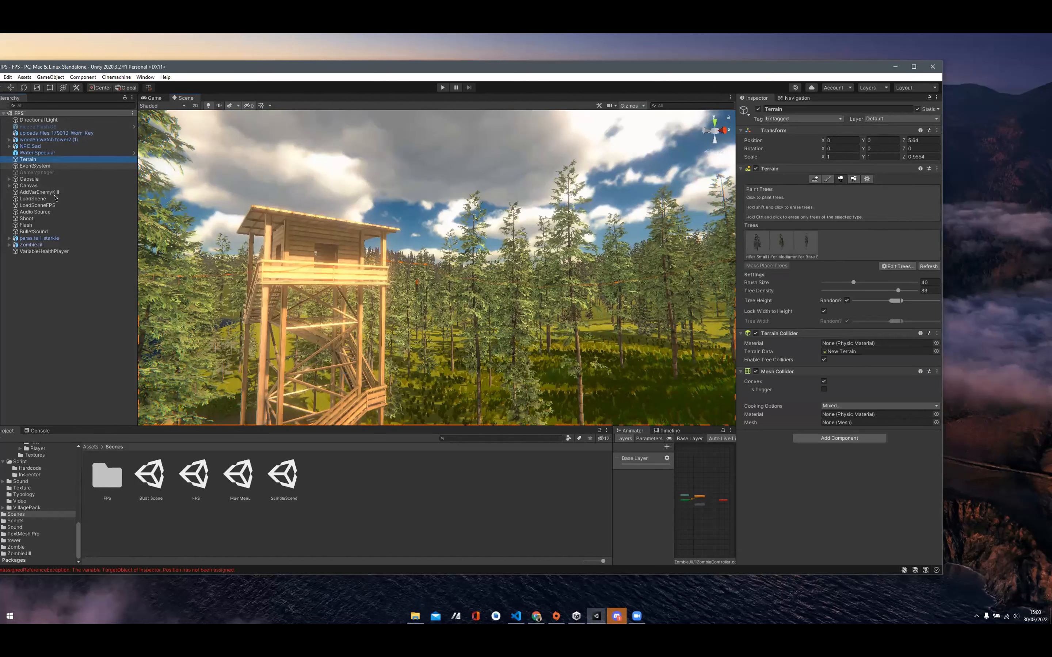
{"action": "left_click", "coordinate": [14, 179]}
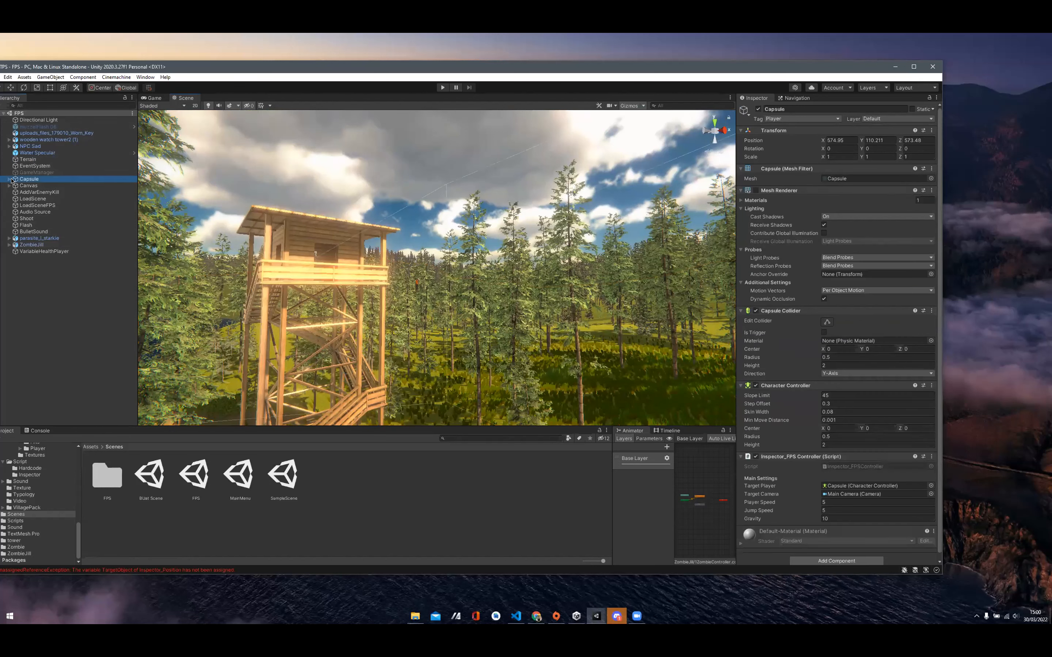
{"action": "left_click", "coordinate": [10, 179]}
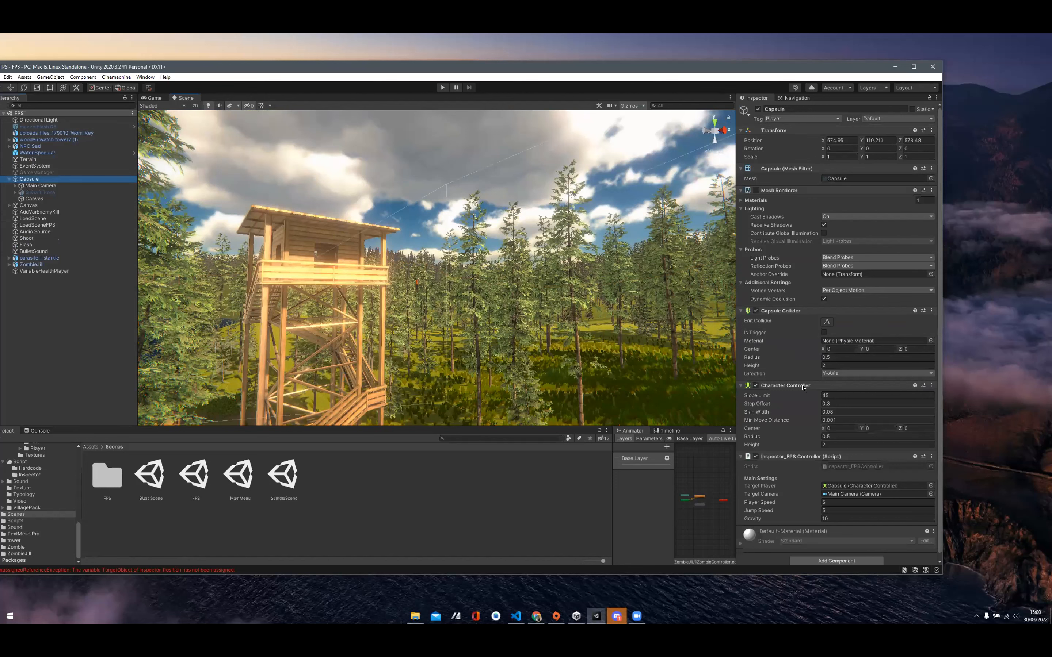
{"action": "key", "text": "Down"}
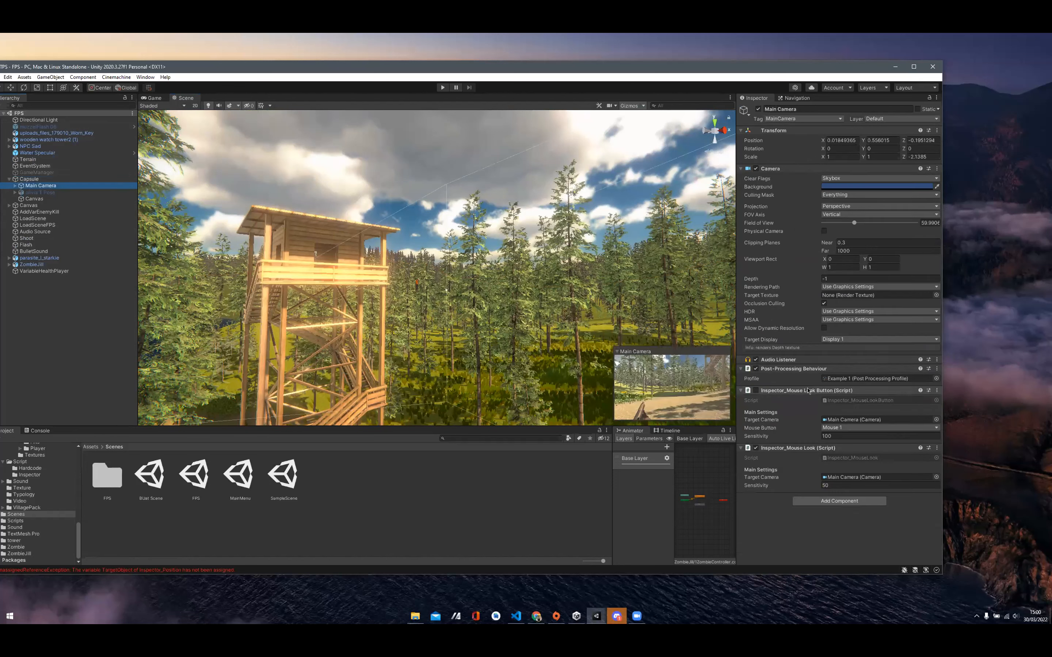
{"action": "left_click", "coordinate": [756, 369]}
{"action": "middle_click_drag", "start_coordinate": [487, 255], "coordinate": [460, 256]}
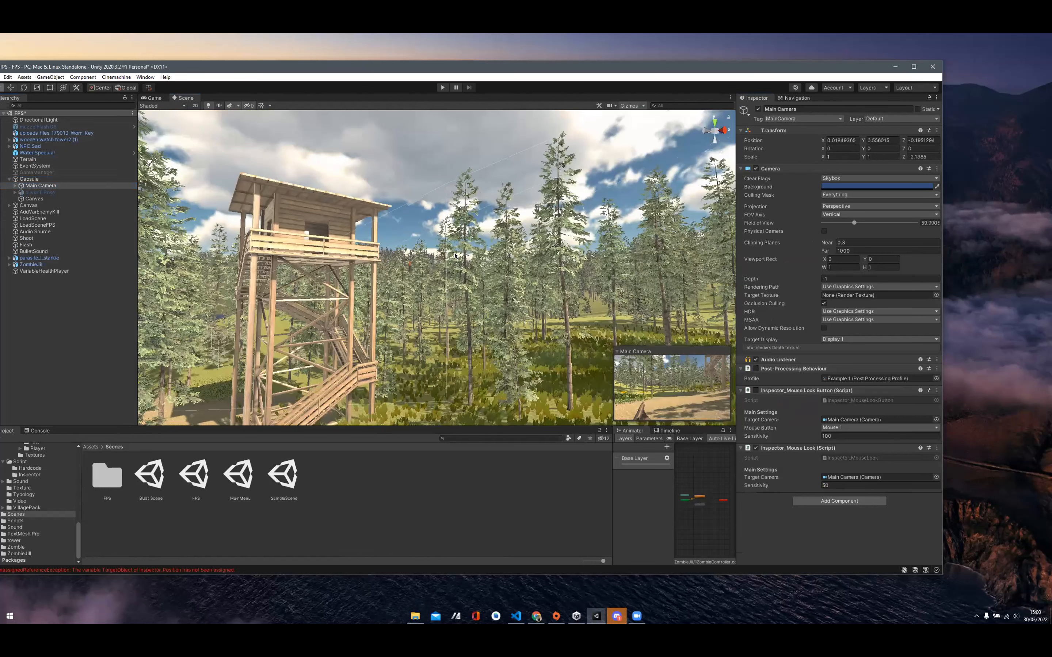
{"action": "right_click_drag", "start_coordinate": [455, 253], "coordinate": [432, 223]}
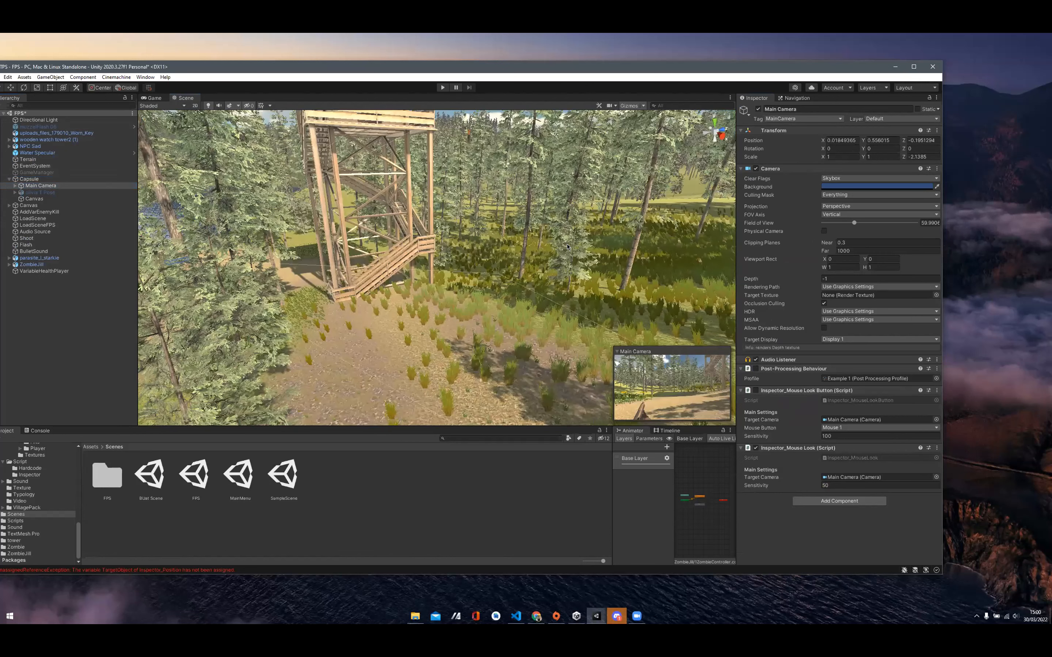
{"action": "scroll", "coordinate": [567, 247], "scroll_direction": "down", "scroll_amount": 5}
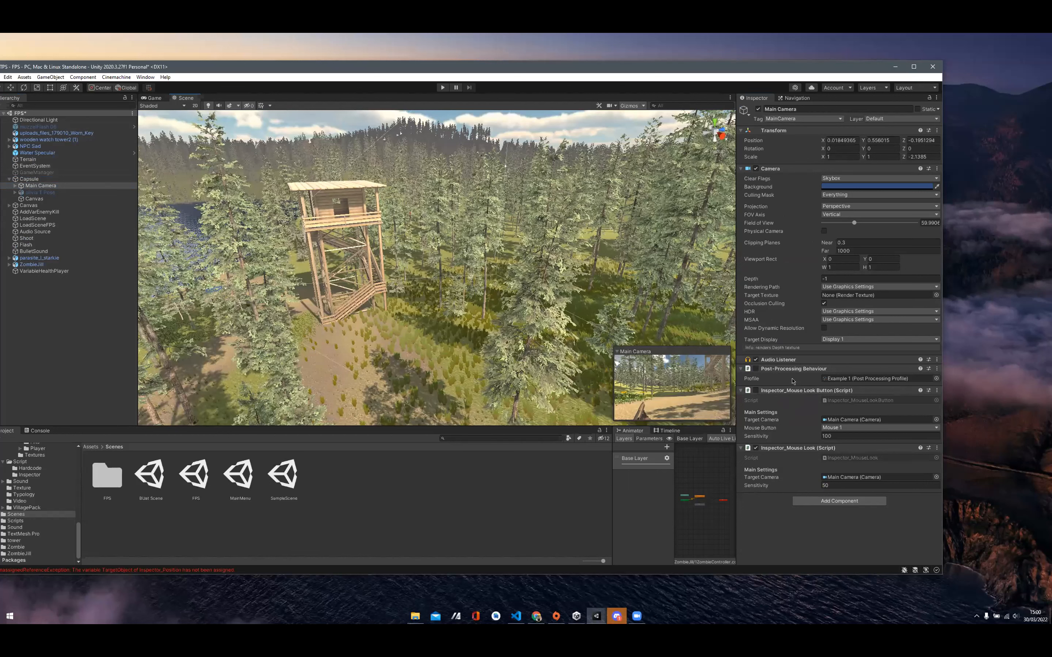
{"action": "left_click", "coordinate": [756, 369]}
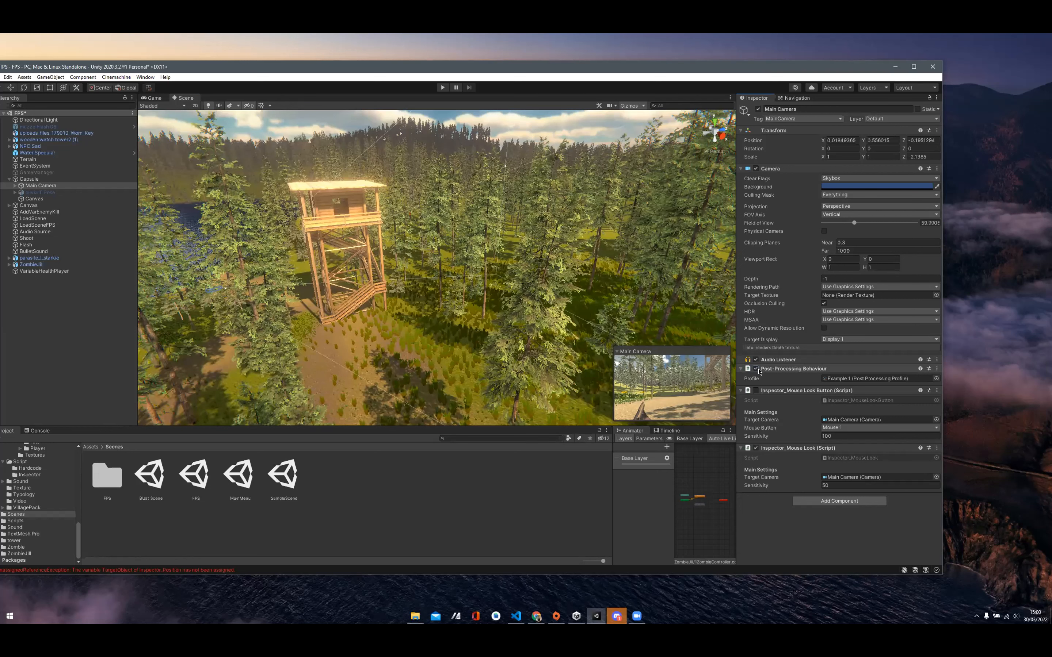
Step: Maximize the editor window and select the Water Specular object that forms the lake
{"action": "left_click", "coordinate": [914, 66]}
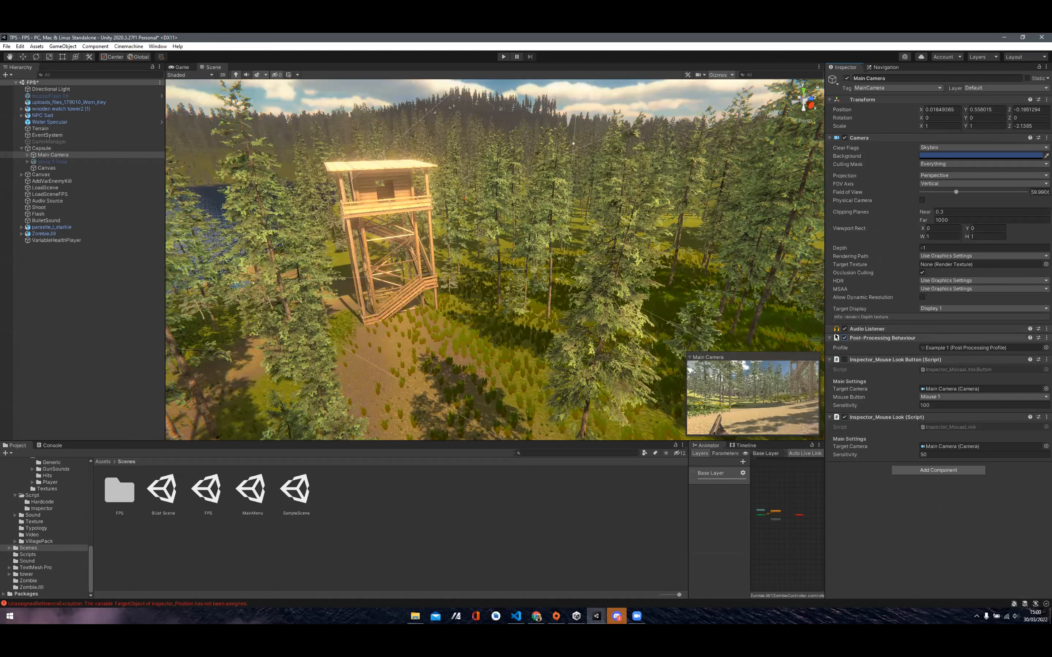
{"action": "middle_click_drag", "start_coordinate": [318, 253], "coordinate": [320, 269]}
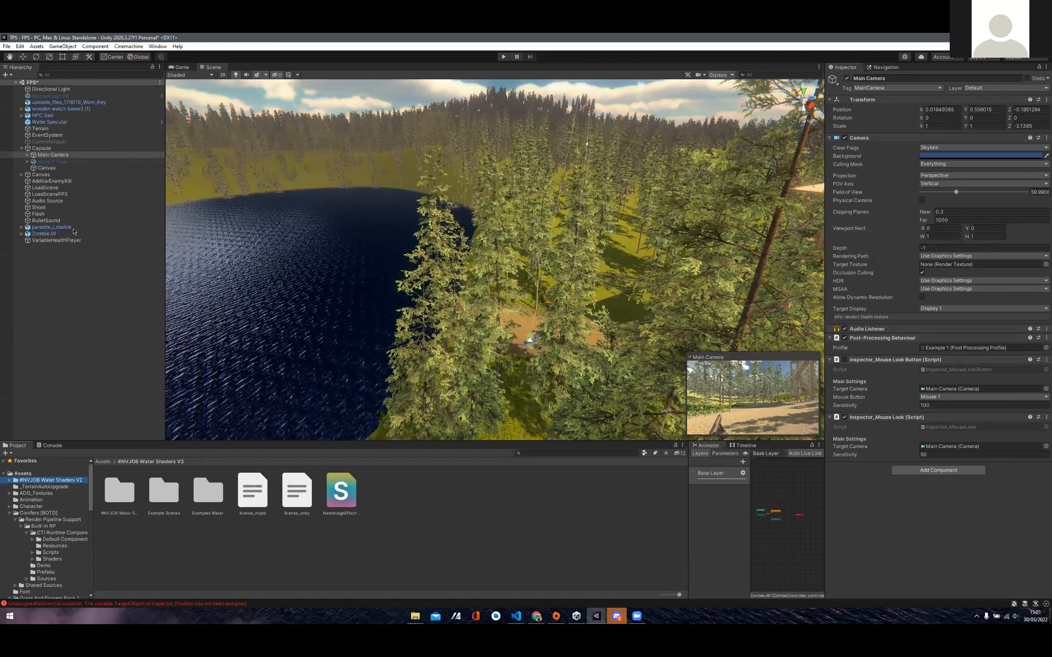
{"action": "left_click", "coordinate": [73, 104]}
{"action": "left_click", "coordinate": [83, 162]}
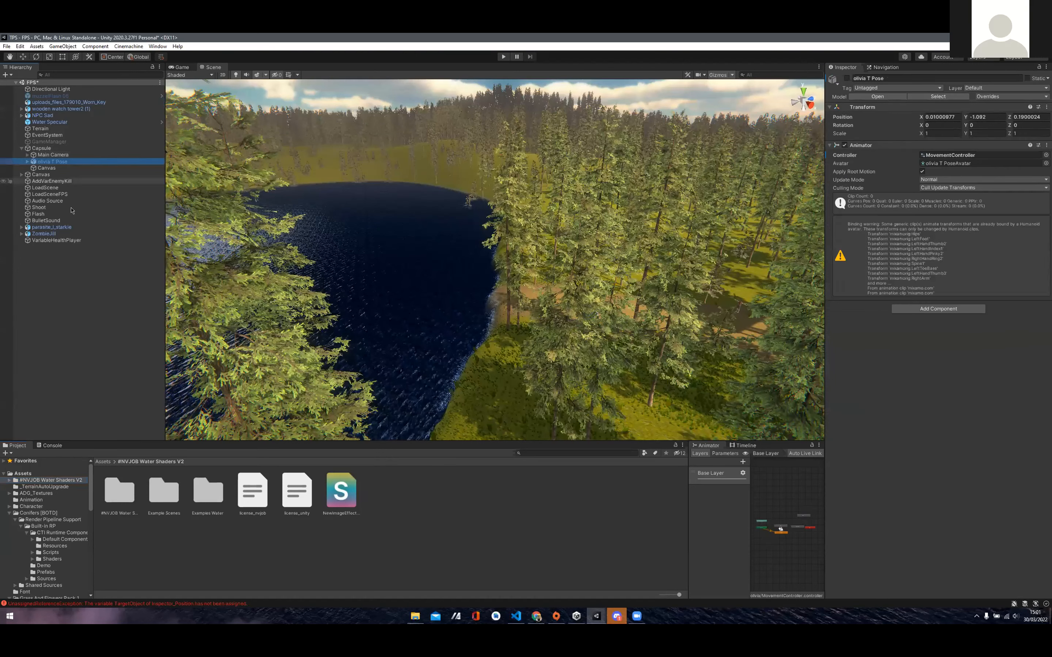
{"action": "left_click", "coordinate": [73, 181]}
{"action": "left_click", "coordinate": [71, 208]}
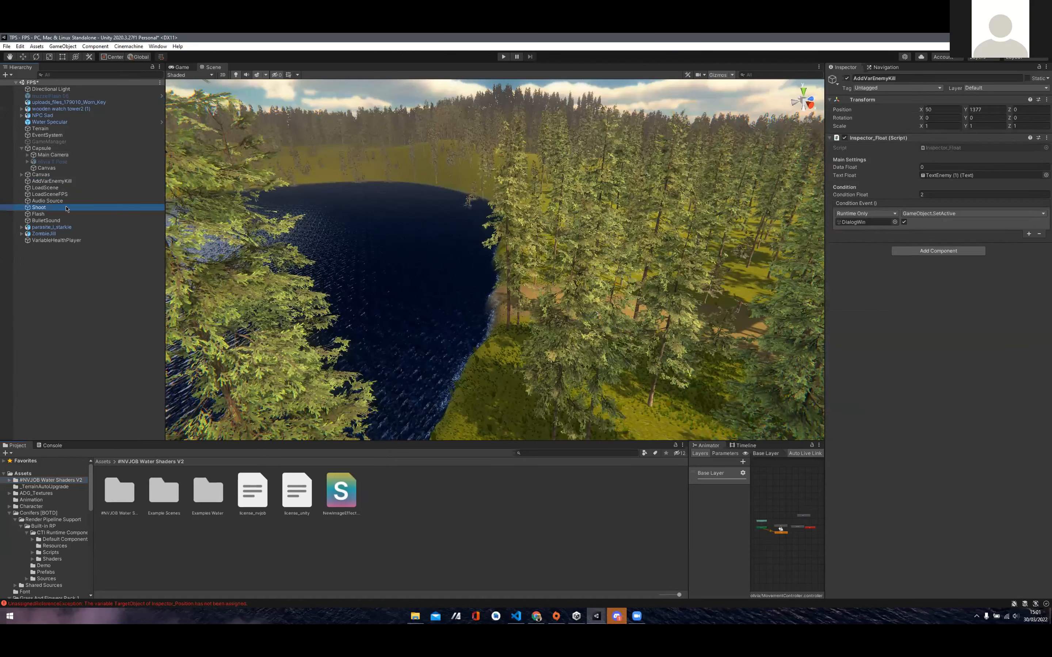
{"action": "left_click", "coordinate": [66, 103]}
{"action": "left_click", "coordinate": [64, 122]}
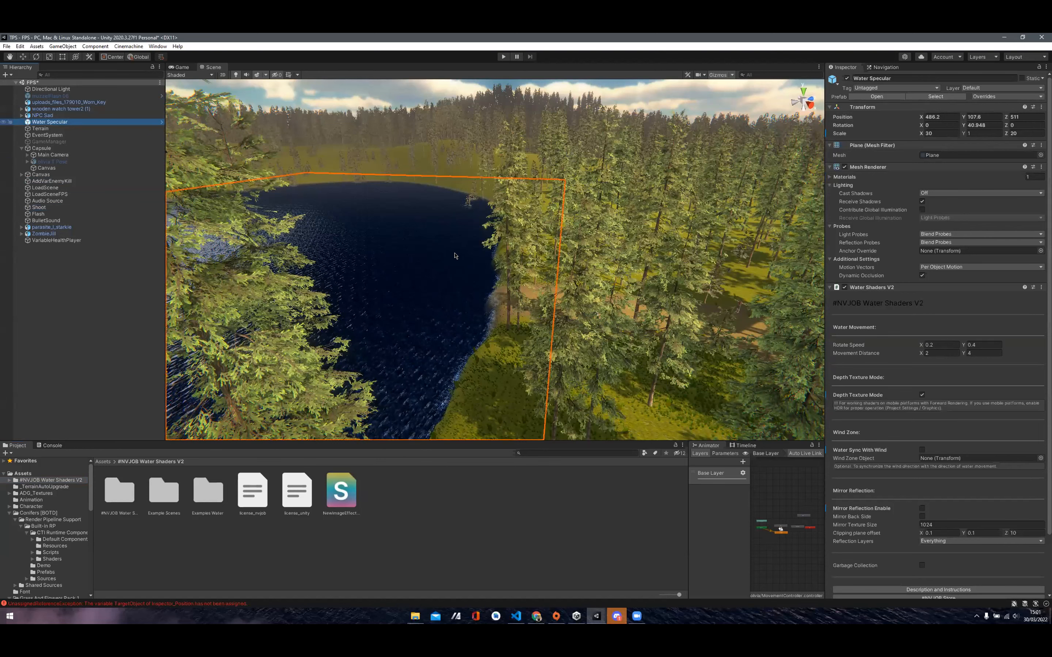
Step: Examine how the Water Specular plane fills the terrain basin, from far away, up close and below the water surface
{"action": "scroll", "coordinate": [456, 254], "scroll_direction": "down", "scroll_amount": 5}
{"action": "scroll", "coordinate": [463, 222], "scroll_direction": "down", "scroll_amount": 5}
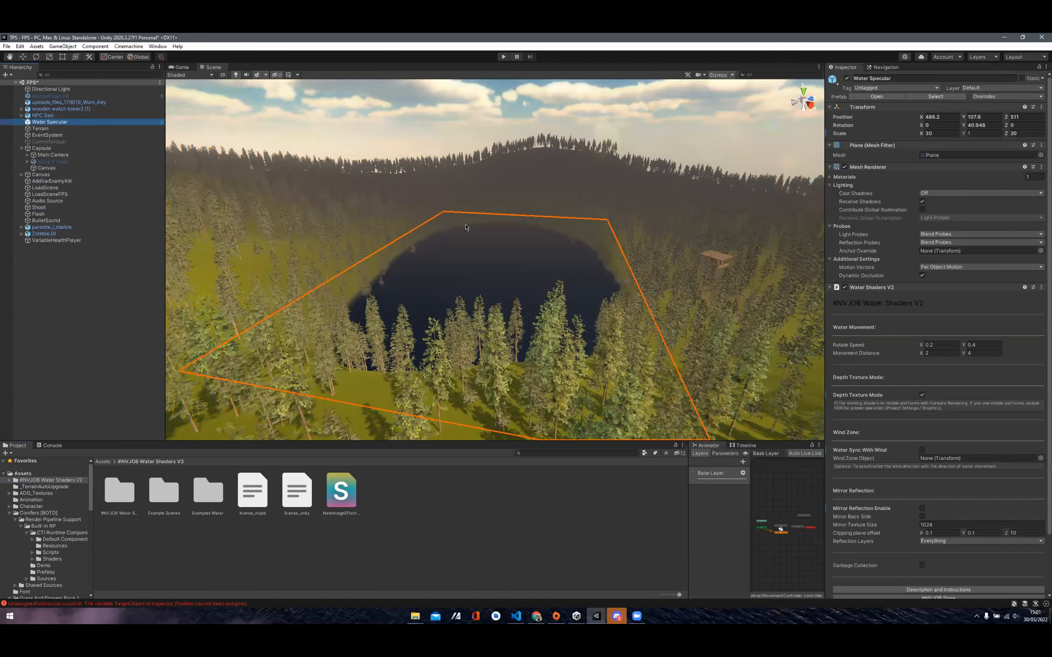
{"action": "scroll", "coordinate": [473, 223], "scroll_direction": "up", "scroll_amount": 3}
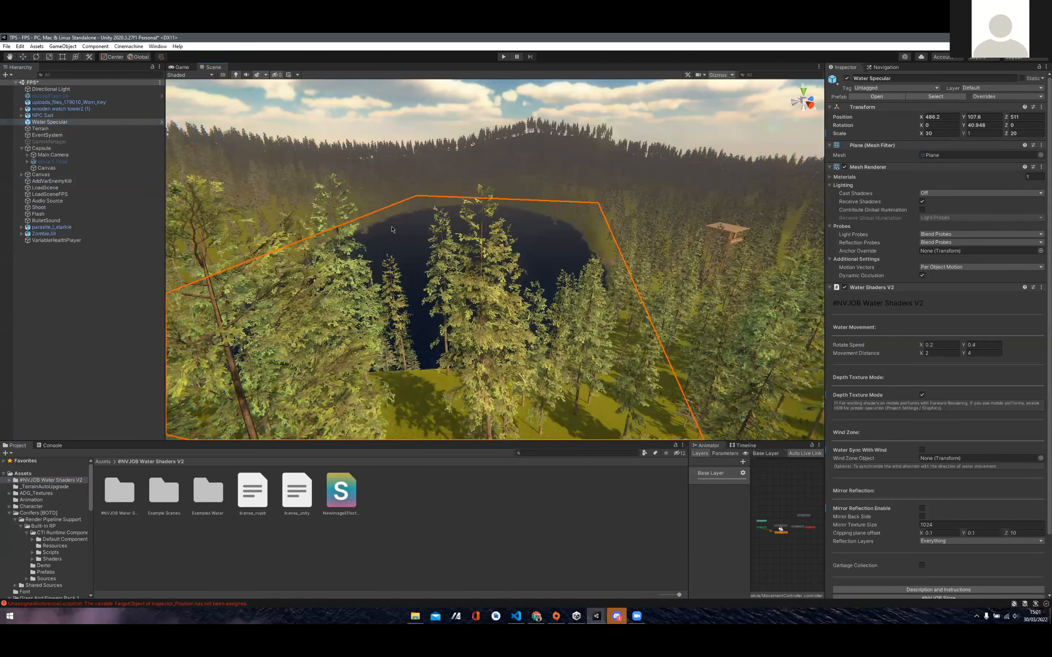
{"action": "scroll", "coordinate": [391, 229], "scroll_direction": "up", "scroll_amount": 3}
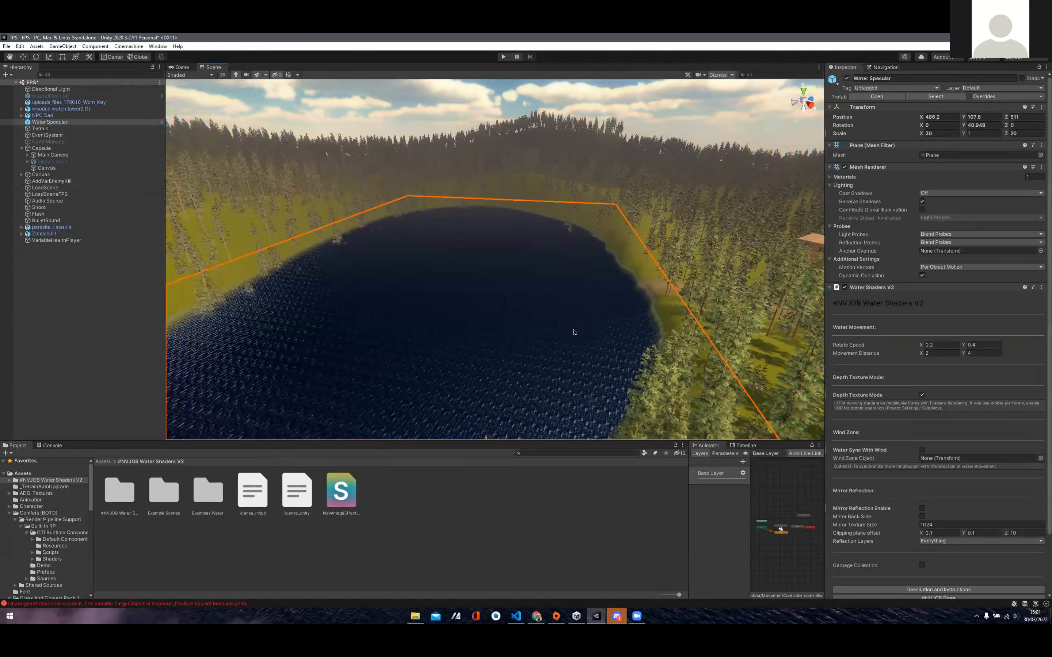
{"action": "scroll", "coordinate": [568, 212], "scroll_direction": "up", "scroll_amount": 2}
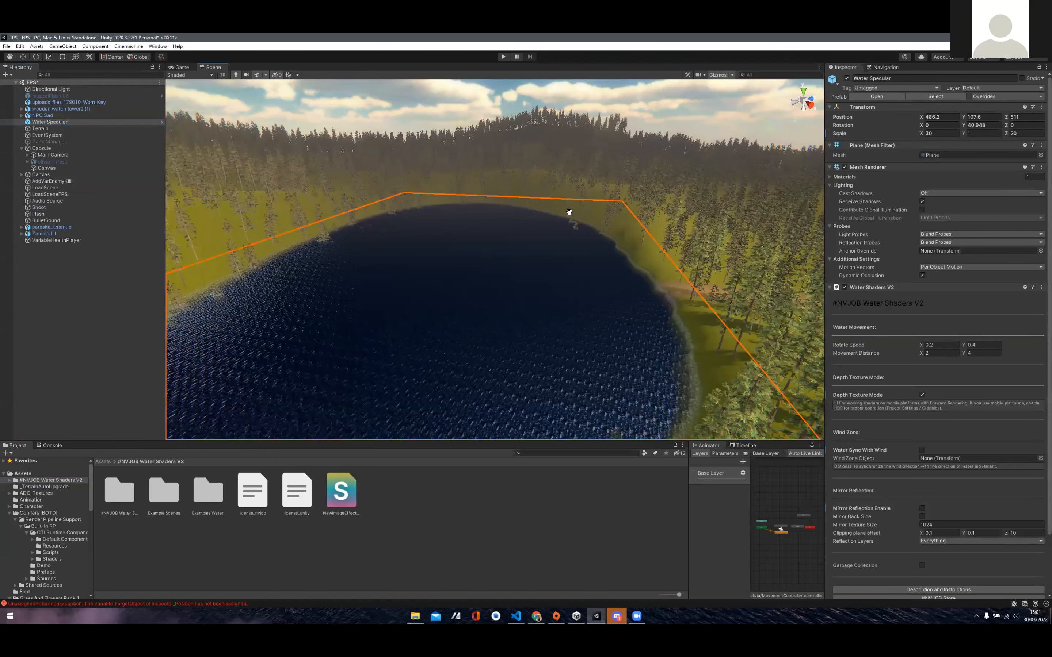
{"action": "scroll", "coordinate": [543, 341], "scroll_direction": "up", "scroll_amount": 5}
{"action": "scroll", "coordinate": [573, 205], "scroll_direction": "up", "scroll_amount": 4}
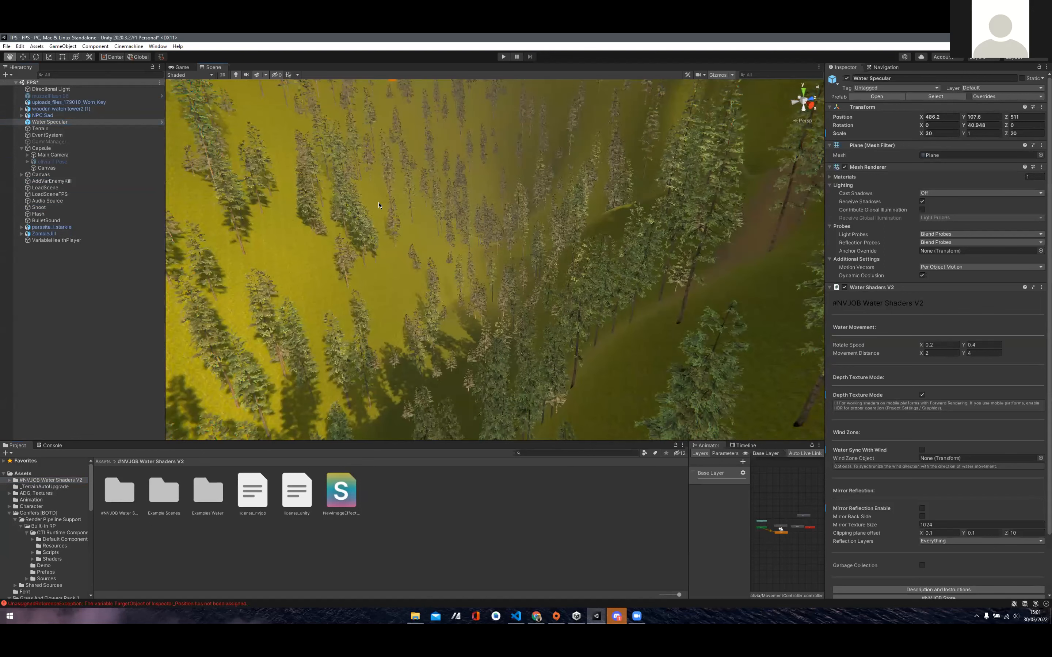
{"action": "scroll", "coordinate": [504, 224], "scroll_direction": "down", "scroll_amount": 2}
{"action": "scroll", "coordinate": [500, 235], "scroll_direction": "down", "scroll_amount": 3}
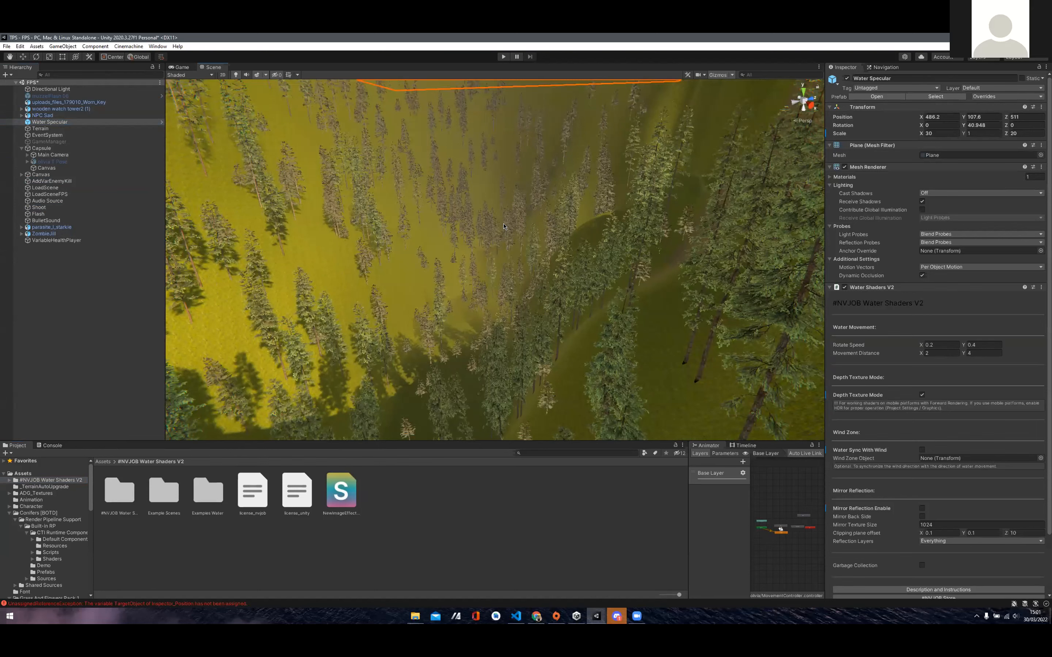
{"action": "scroll", "coordinate": [503, 225], "scroll_direction": "up", "scroll_amount": 5}
{"action": "scroll", "coordinate": [506, 222], "scroll_direction": "down", "scroll_amount": 2}
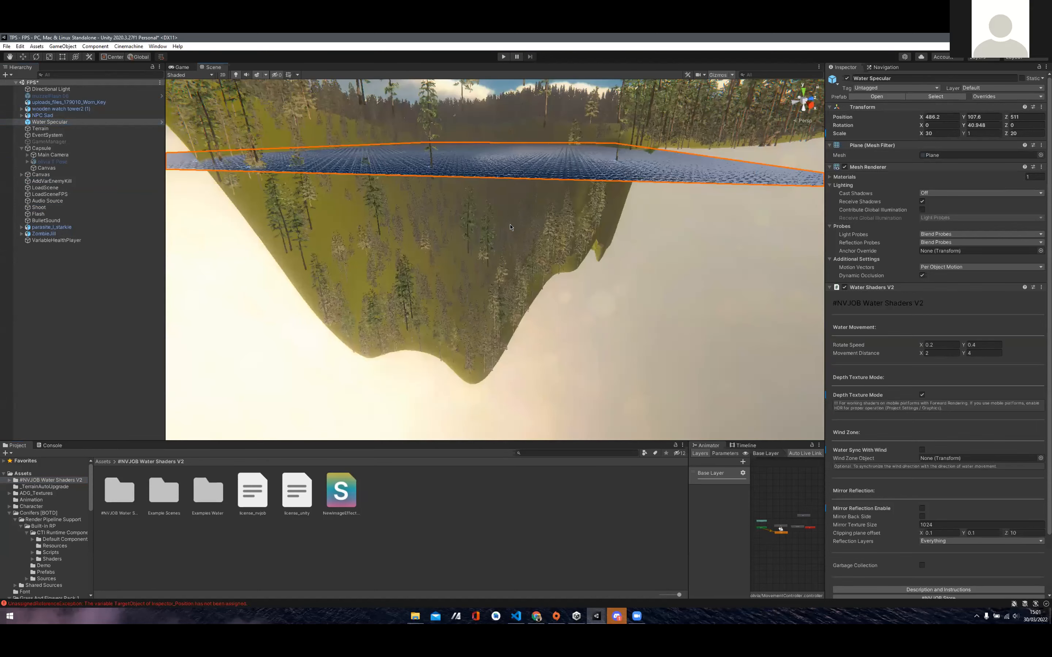
{"action": "scroll", "coordinate": [508, 215], "scroll_direction": "down", "scroll_amount": 3}
{"action": "middle_click_drag", "start_coordinate": [530, 276], "coordinate": [531, 276]}
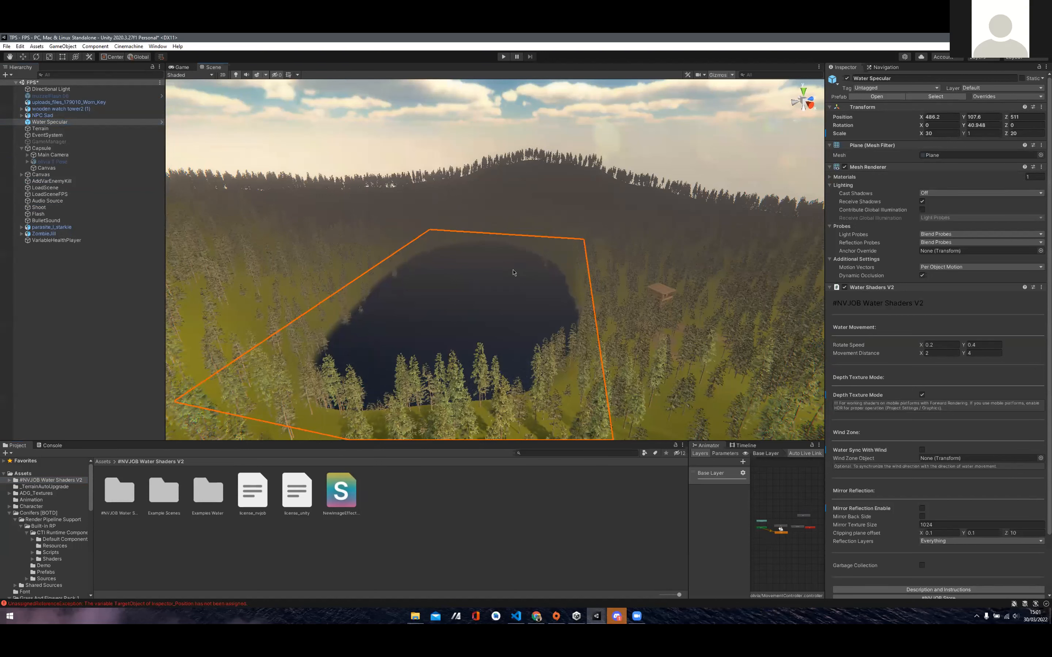
{"action": "key", "text": "q"}
{"action": "scroll", "coordinate": [579, 289], "scroll_direction": "up", "scroll_amount": 3}
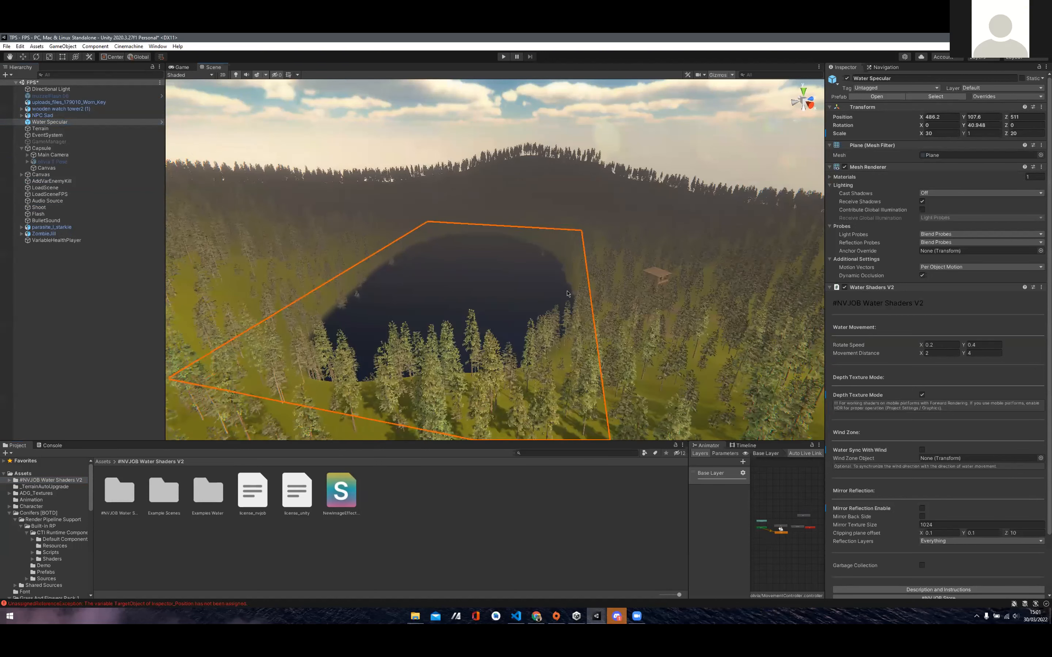
Step: Examine the Water Specular lake's surface and shoreline from above the surrounding trees and up close
{"action": "key", "text": "q"}
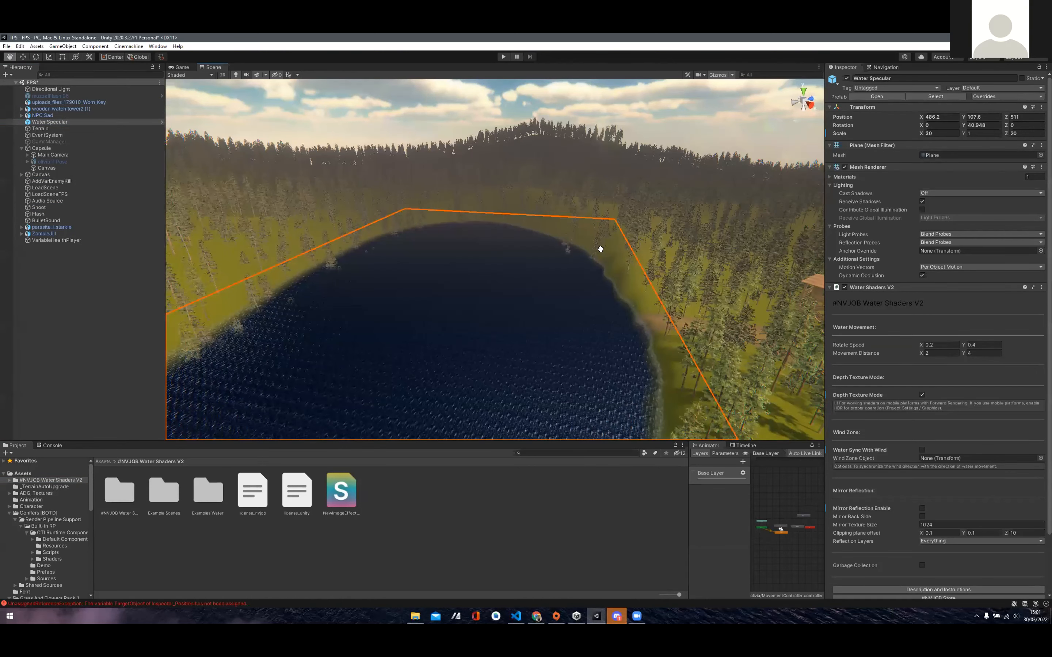
{"action": "scroll", "coordinate": [608, 233], "scroll_direction": "up", "scroll_amount": 1}
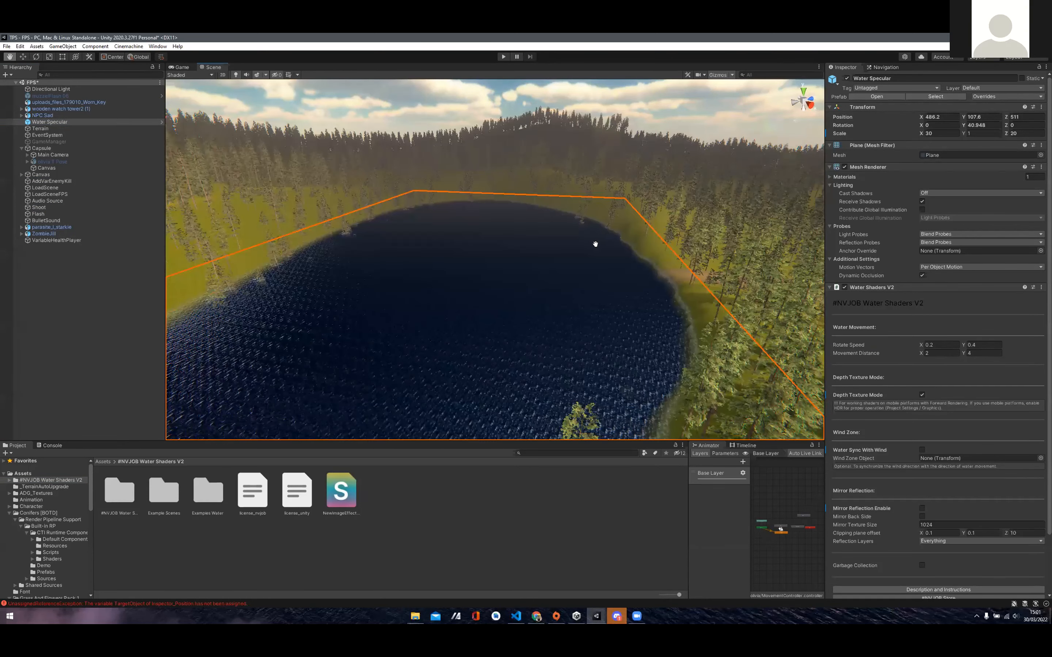
{"action": "scroll", "coordinate": [594, 246], "scroll_direction": "up", "scroll_amount": 2}
{"action": "scroll", "coordinate": [691, 255], "scroll_direction": "up", "scroll_amount": 1}
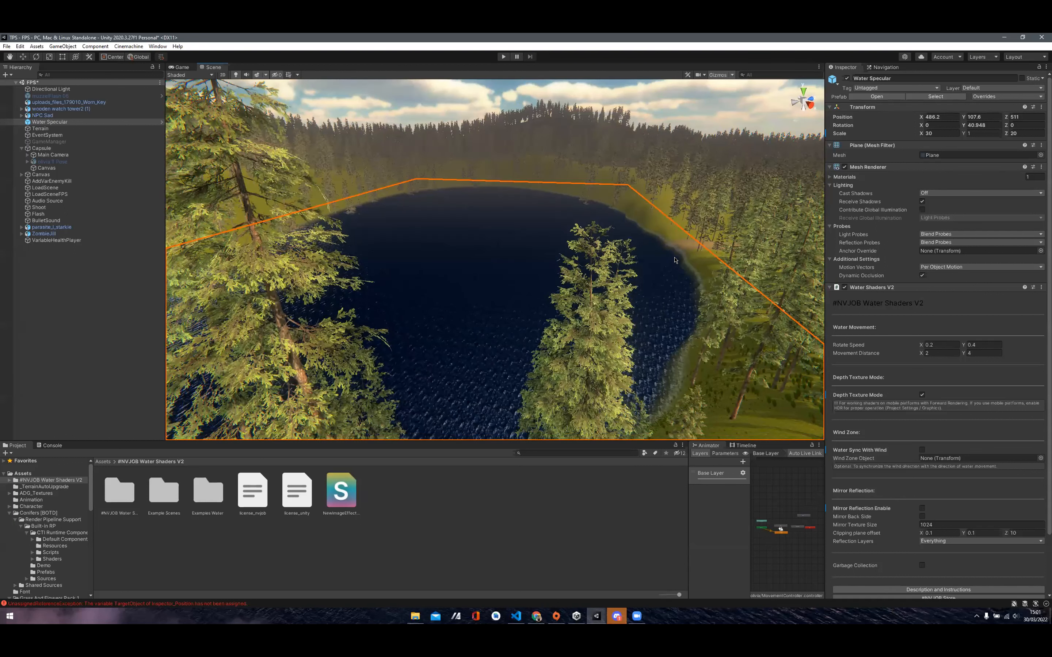
{"action": "scroll", "coordinate": [665, 247], "scroll_direction": "up", "scroll_amount": 1}
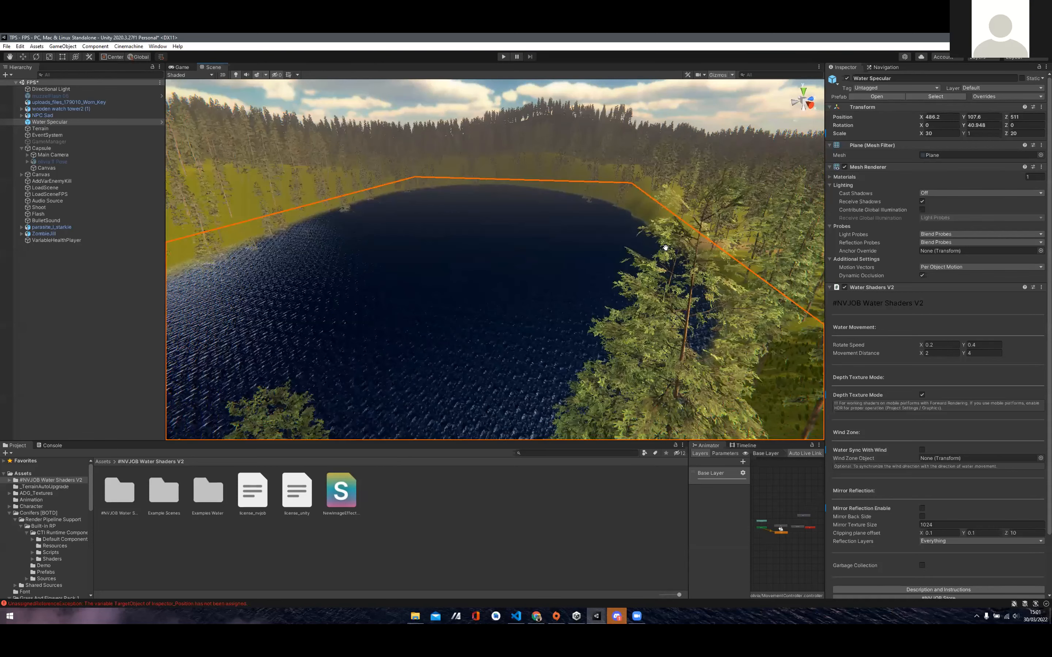
{"action": "scroll", "coordinate": [666, 247], "scroll_direction": "up", "scroll_amount": 2}
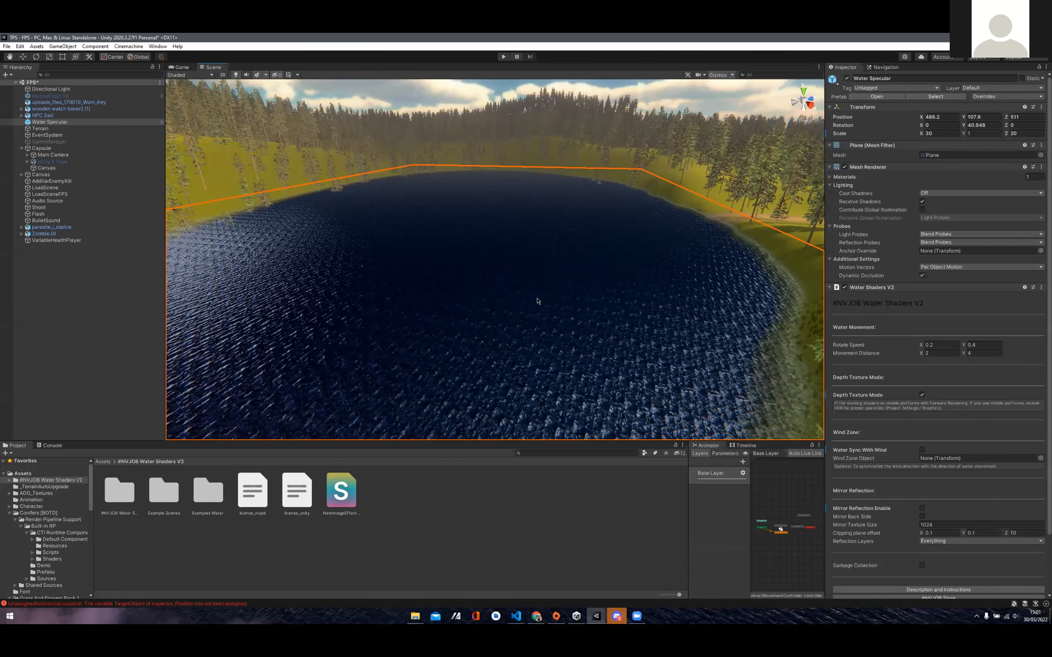
{"action": "left_click_drag", "start_coordinate": [538, 301], "coordinate": [522, 348]}
Step: Raise the Water Specular plane to about Y 185.8, high above the terrain basin, and undo the move
{"action": "left_click", "coordinate": [75, 57]}
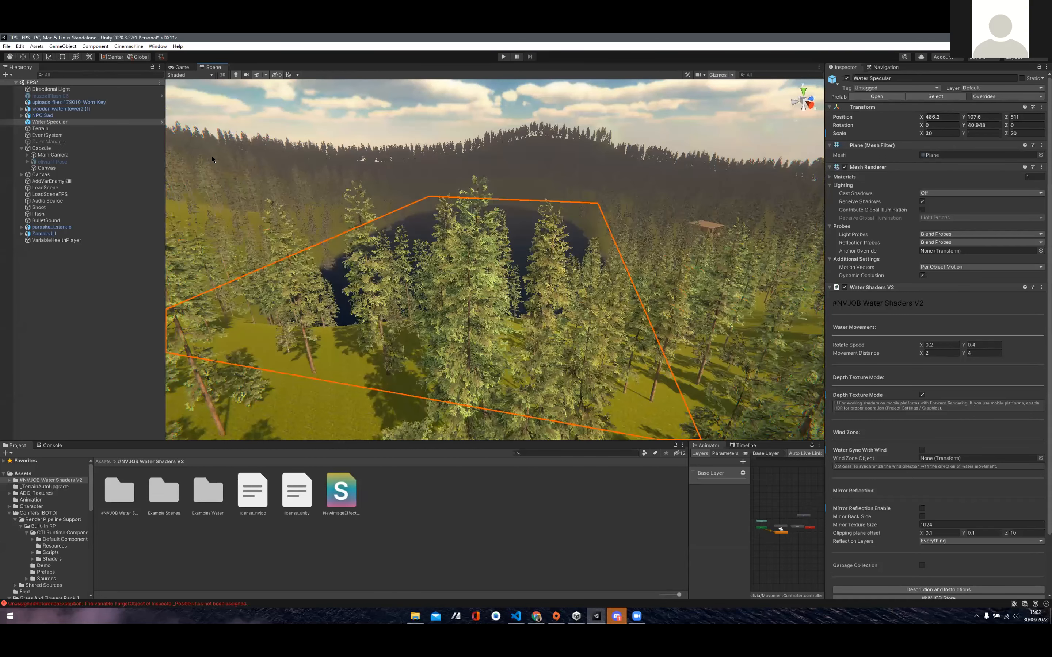
{"action": "middle_click_drag", "start_coordinate": [528, 199], "coordinate": [467, 218]}
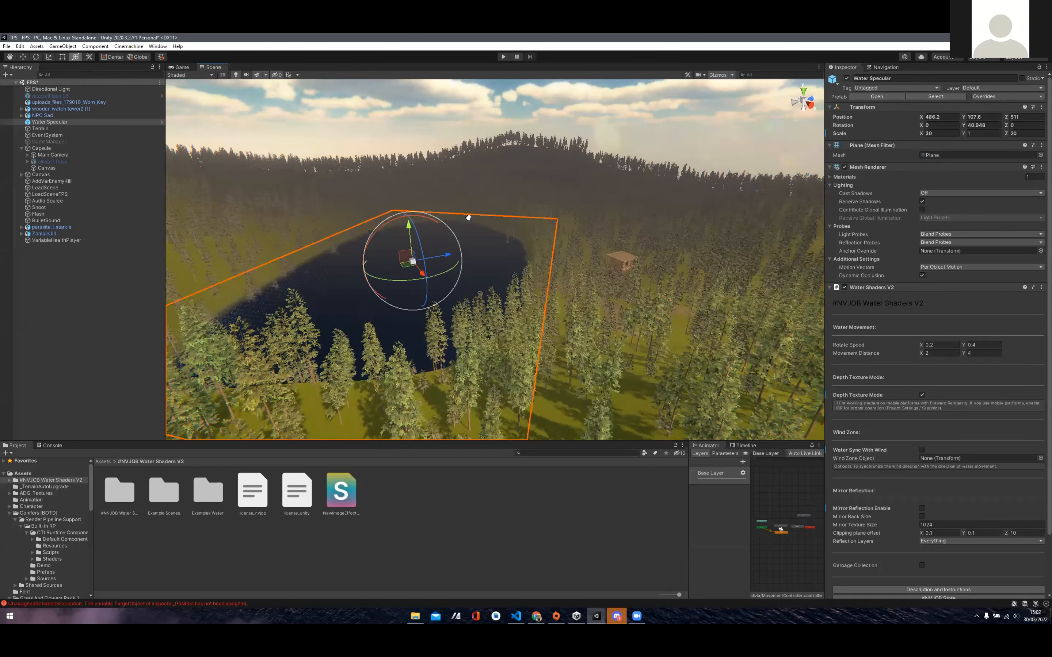
{"action": "left_click_drag", "start_coordinate": [539, 219], "coordinate": [425, 238], "text": "alt"}
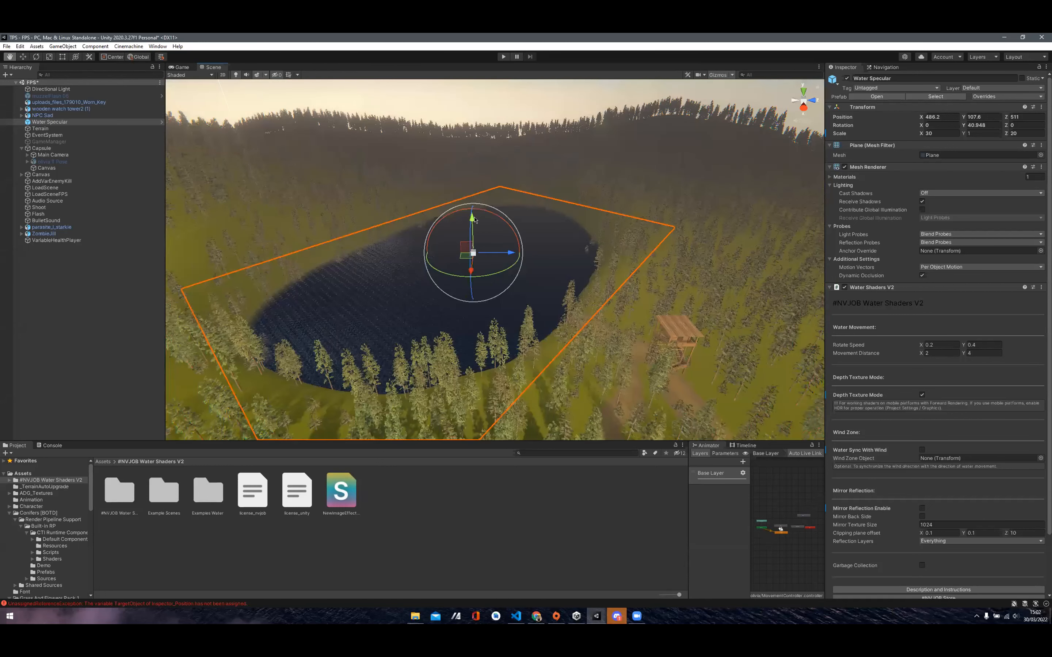
{"action": "left_click_drag", "start_coordinate": [475, 219], "coordinate": [469, 111]}
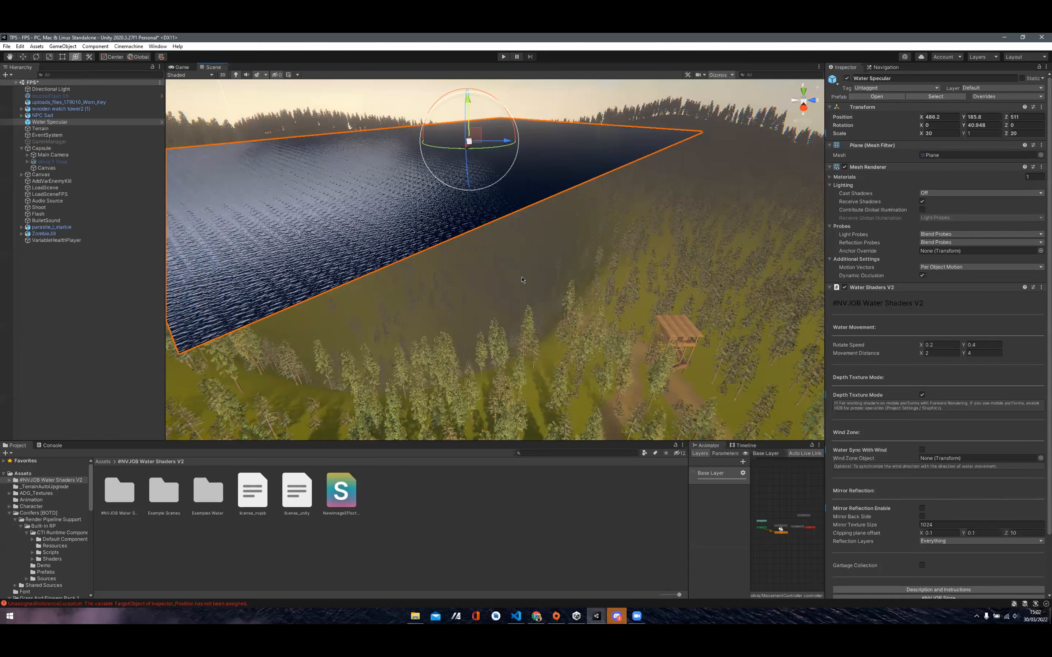
{"action": "key", "text": "ctrl+z"}
{"action": "key", "text": "q"}
{"action": "left_click_drag", "start_coordinate": [561, 260], "coordinate": [568, 261]}
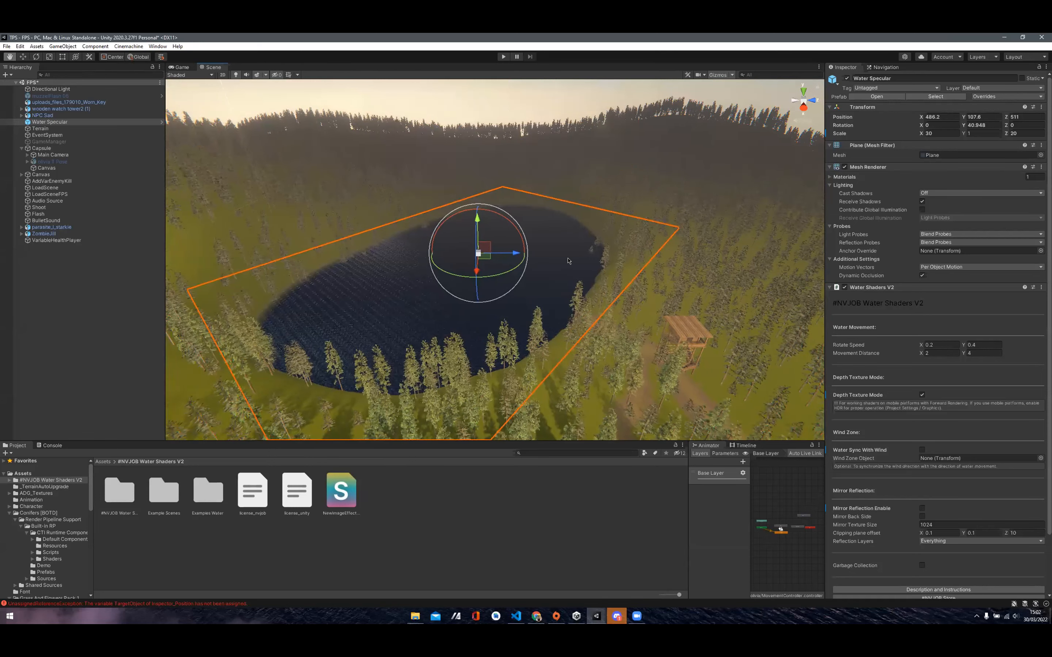
Step: Play the FPS scene, walk the player along the lake shore to view the water, and return to a smaller editor window
{"action": "scroll", "coordinate": [588, 275], "scroll_direction": "up", "scroll_amount": 2}
{"action": "scroll", "coordinate": [484, 210], "scroll_direction": "up", "scroll_amount": 5}
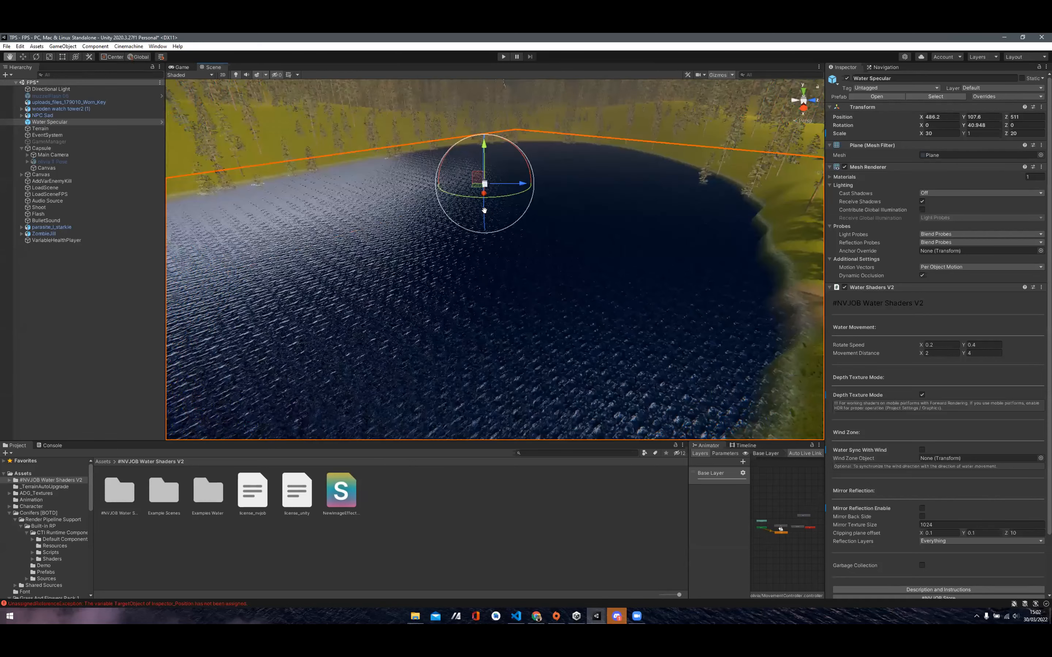
{"action": "middle_click_drag", "start_coordinate": [776, 40], "coordinate": [776, 39]}
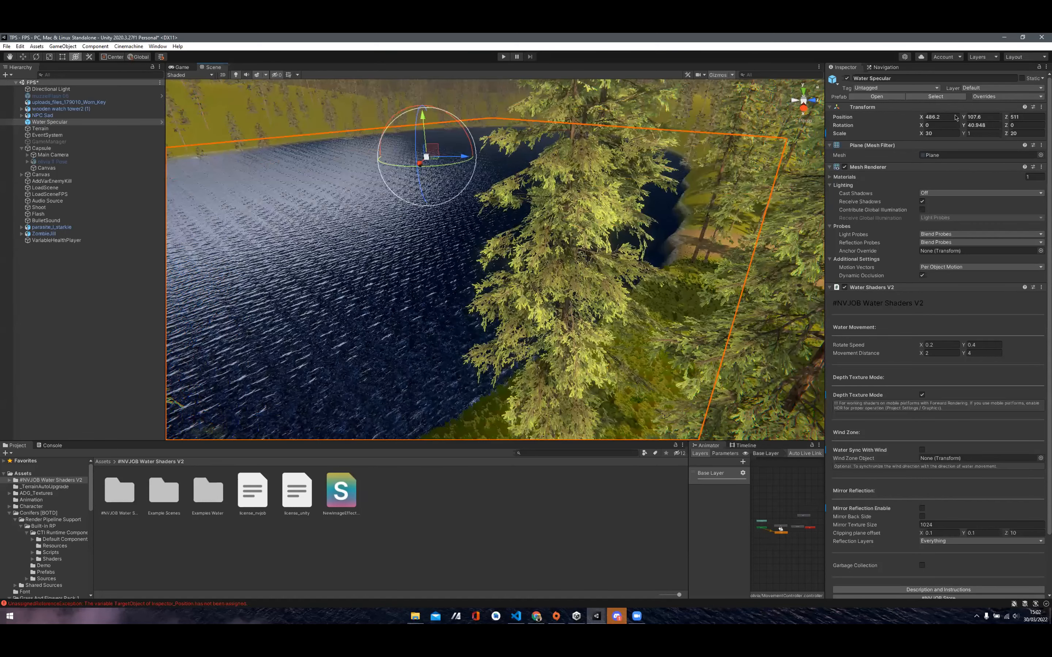
{"action": "left_click", "coordinate": [1022, 37]}
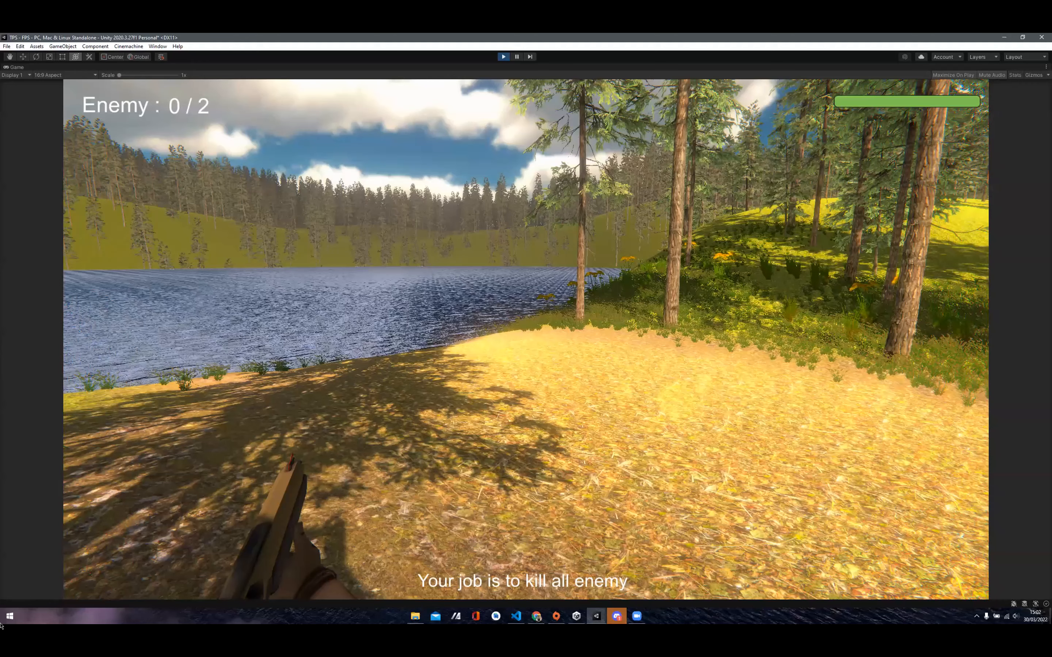
{"action": "key", "text": "w"}
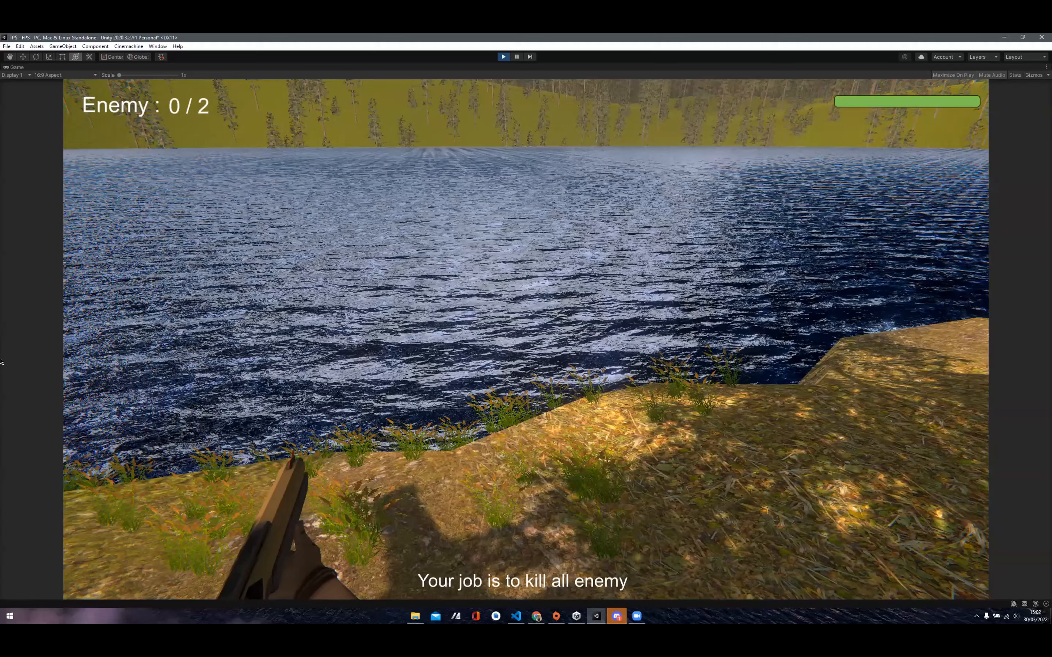
{"action": "key", "text": "w"}
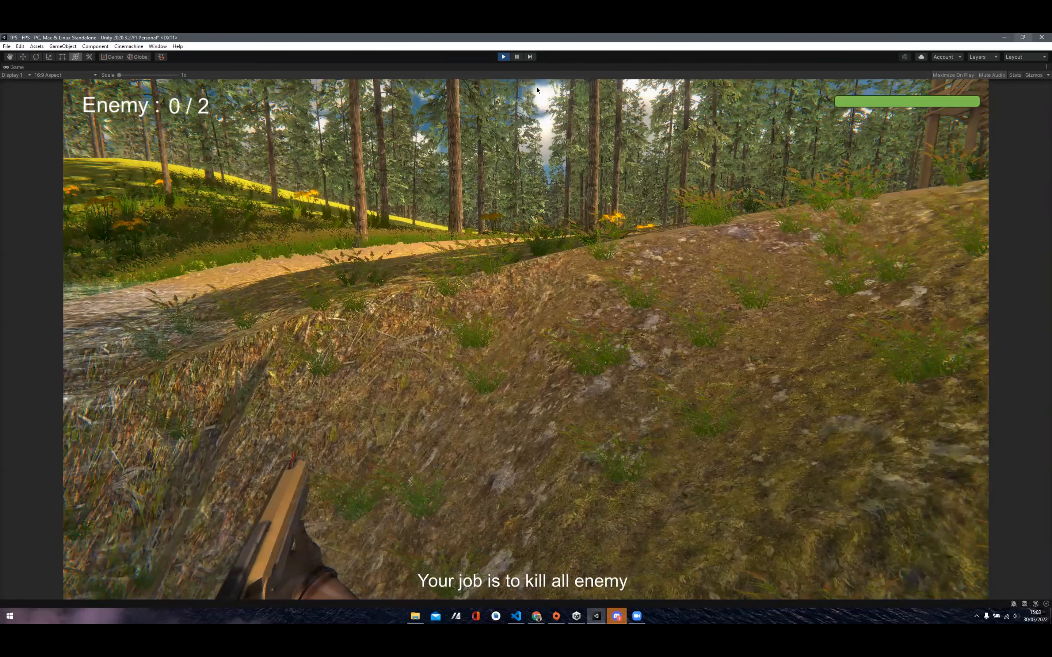
{"action": "left_click", "coordinate": [1023, 38]}
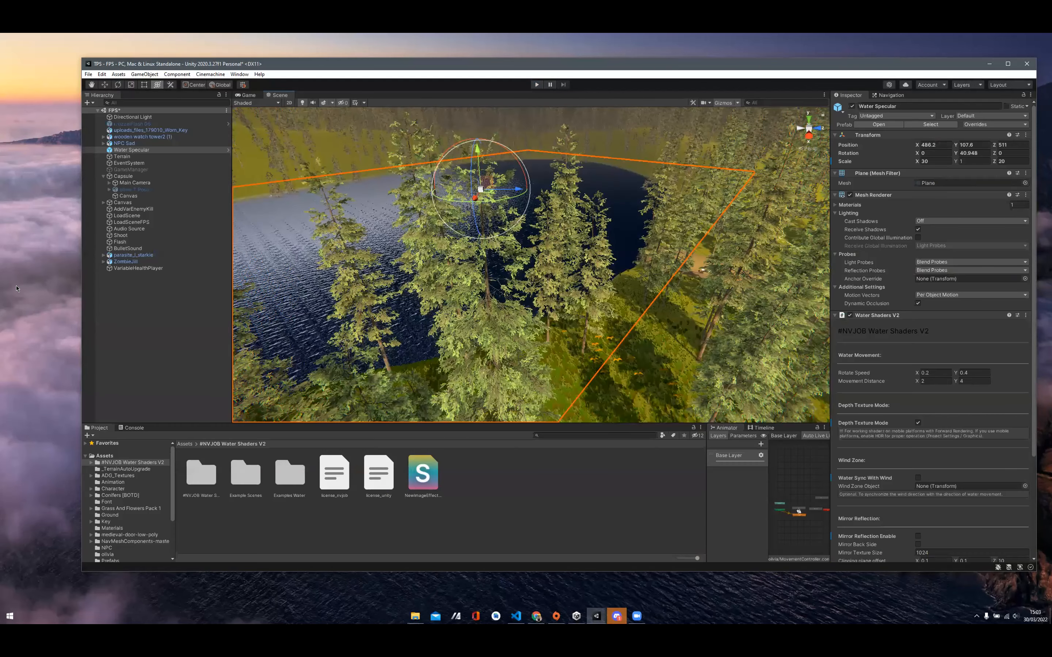
{"action": "double_click", "coordinate": [80, 318]}
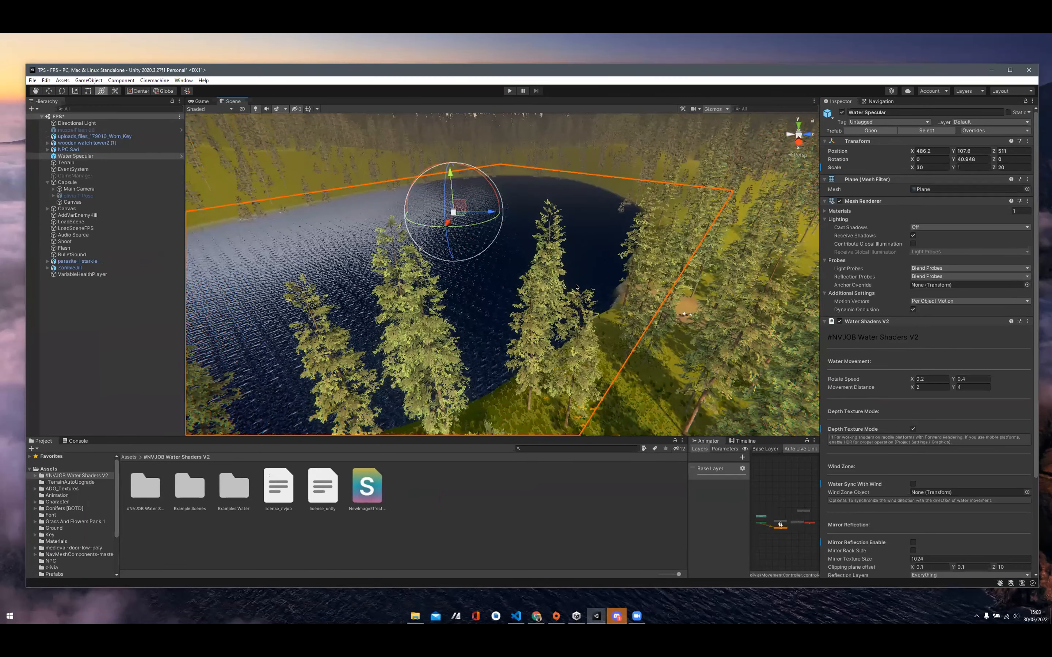
Step: Examine the forest, dirt path, wooden watchtower and player Capsule beside the lake in the Scene view
{"action": "scroll", "coordinate": [543, 270], "scroll_direction": "down", "scroll_amount": 3}
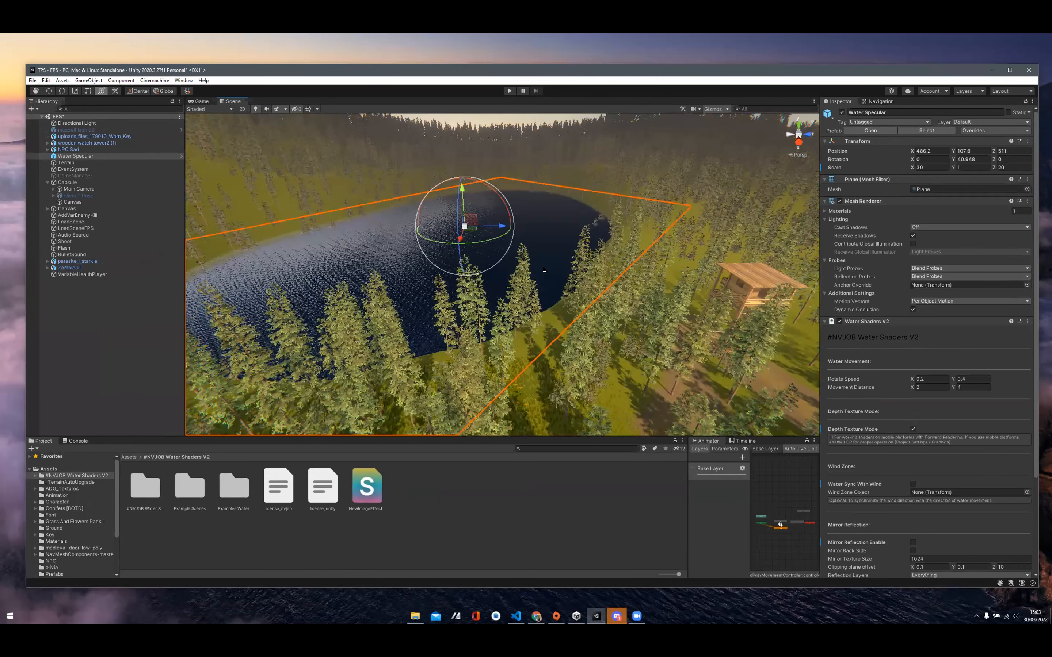
{"action": "middle_click_drag", "start_coordinate": [544, 270], "coordinate": [500, 247]}
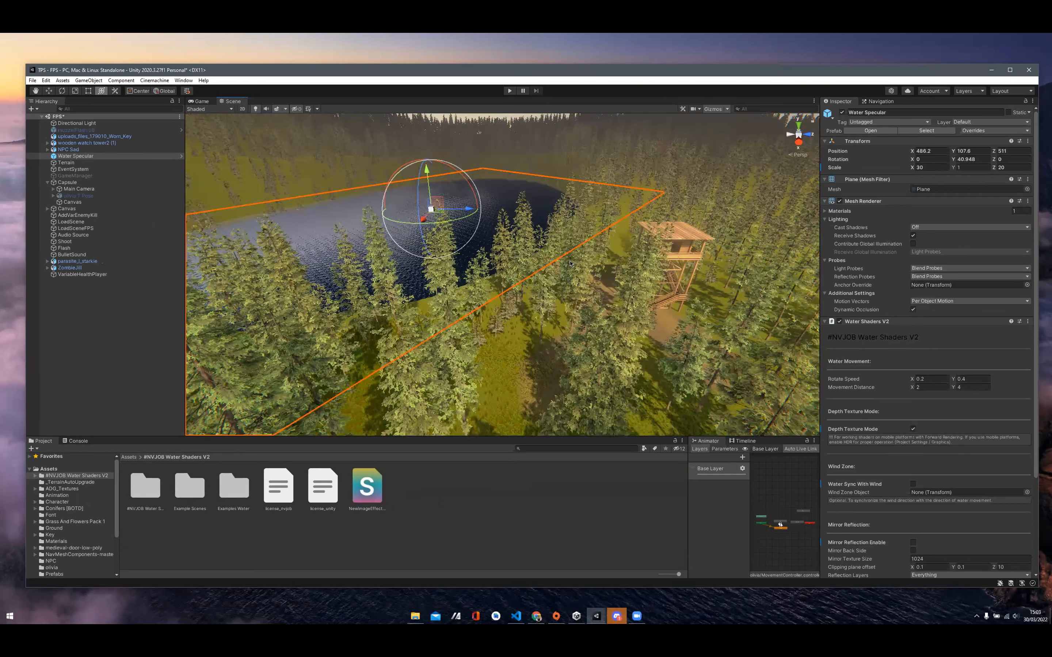
{"action": "scroll", "coordinate": [585, 276], "scroll_direction": "up", "scroll_amount": 2}
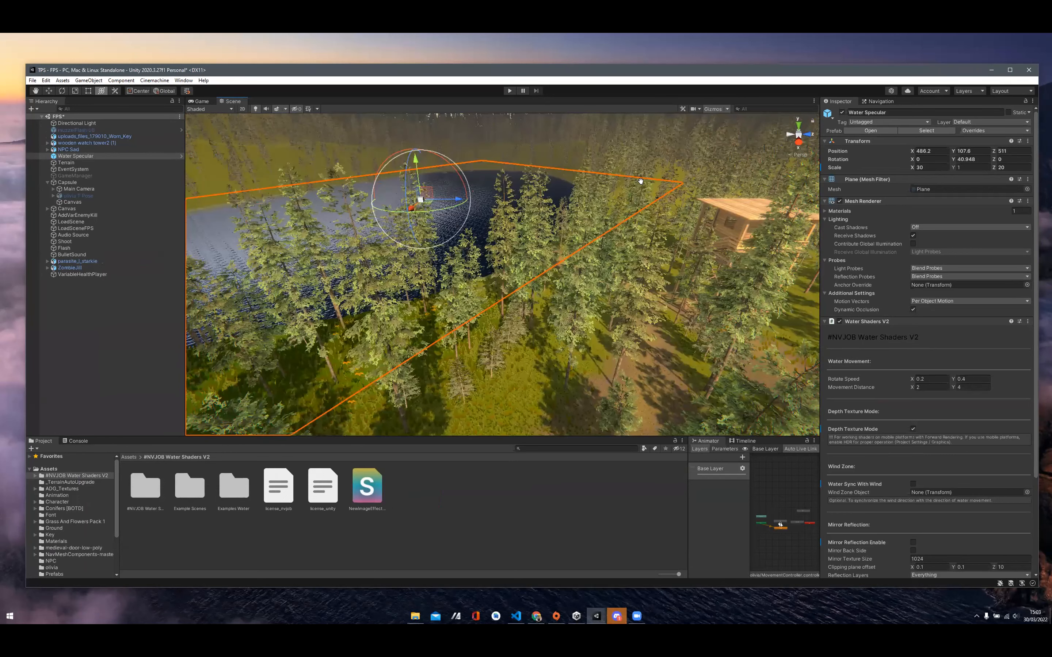
{"action": "scroll", "coordinate": [643, 172], "scroll_direction": "up", "scroll_amount": 4}
{"action": "scroll", "coordinate": [582, 169], "scroll_direction": "down", "scroll_amount": 3}
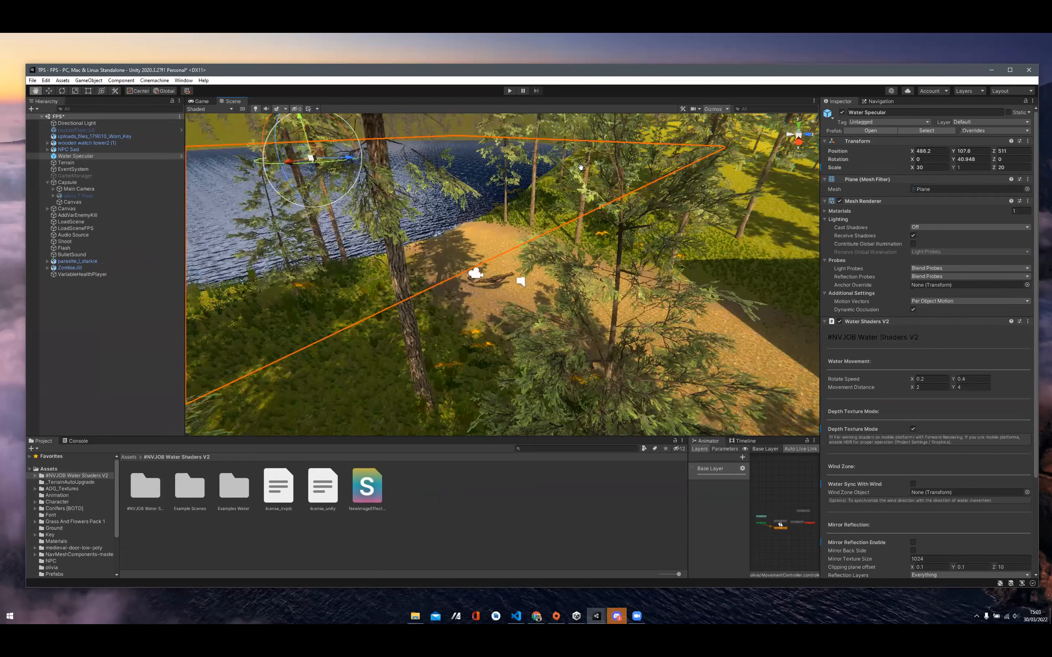
{"action": "right_click_drag", "start_coordinate": [652, 140], "coordinate": [681, 219]}
{"action": "scroll", "coordinate": [663, 230], "scroll_direction": "down", "scroll_amount": 3}
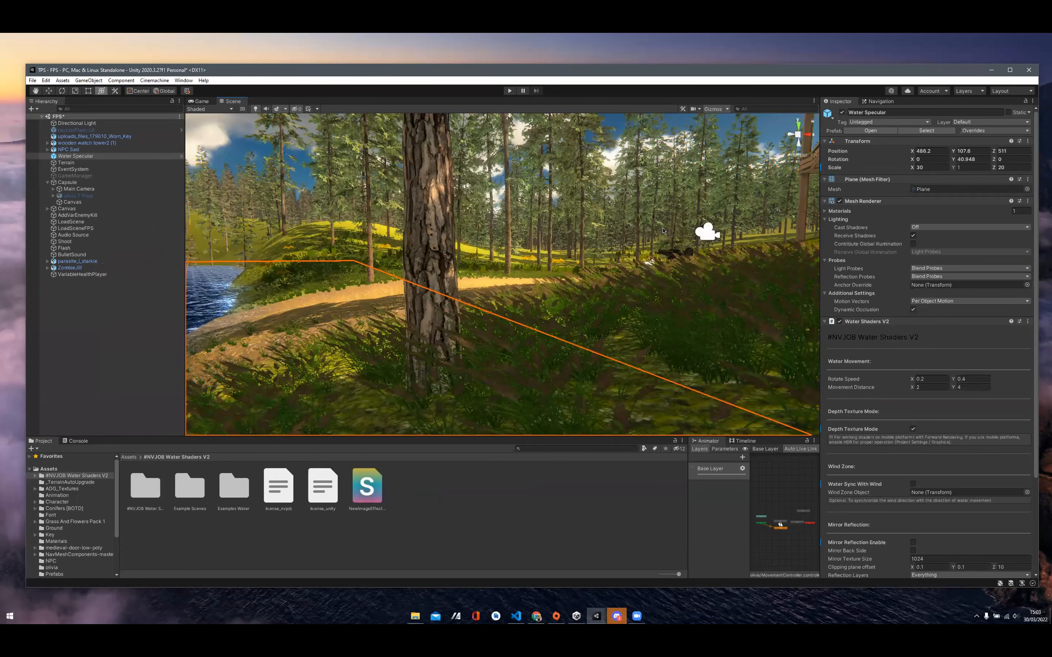
{"action": "scroll", "coordinate": [663, 231], "scroll_direction": "up", "scroll_amount": 3}
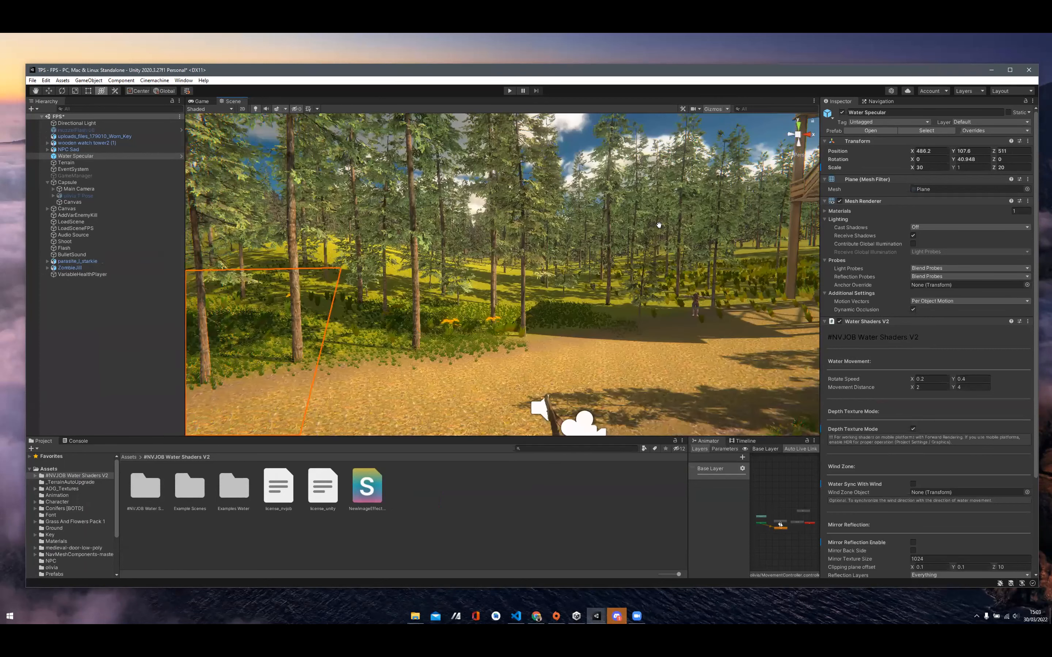
{"action": "scroll", "coordinate": [660, 225], "scroll_direction": "up", "scroll_amount": 2}
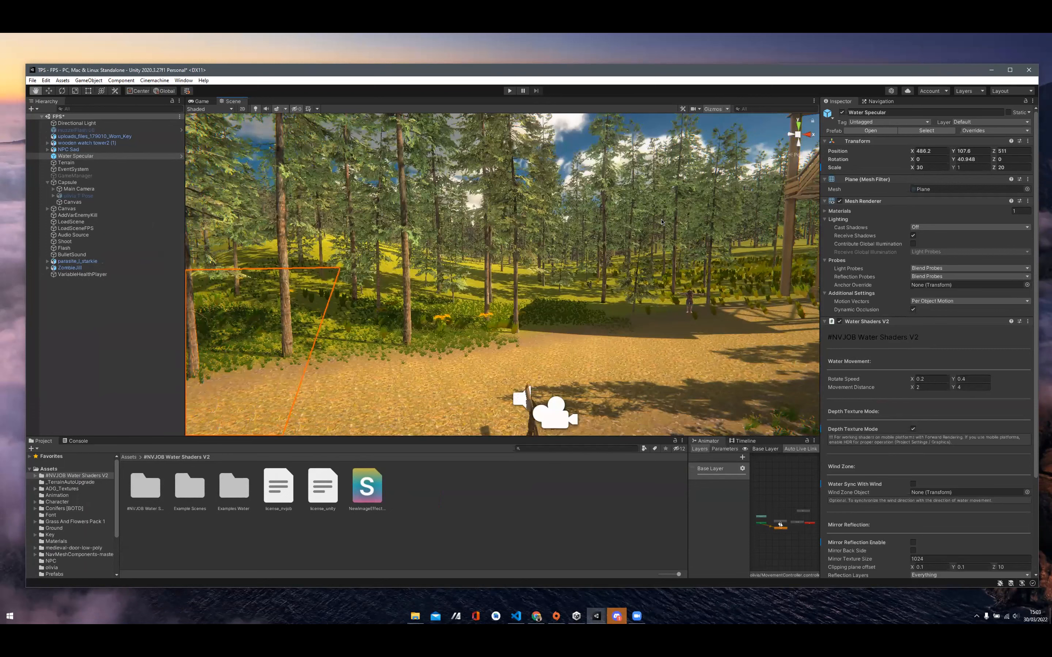
{"action": "scroll", "coordinate": [662, 223], "scroll_direction": "down", "scroll_amount": 2}
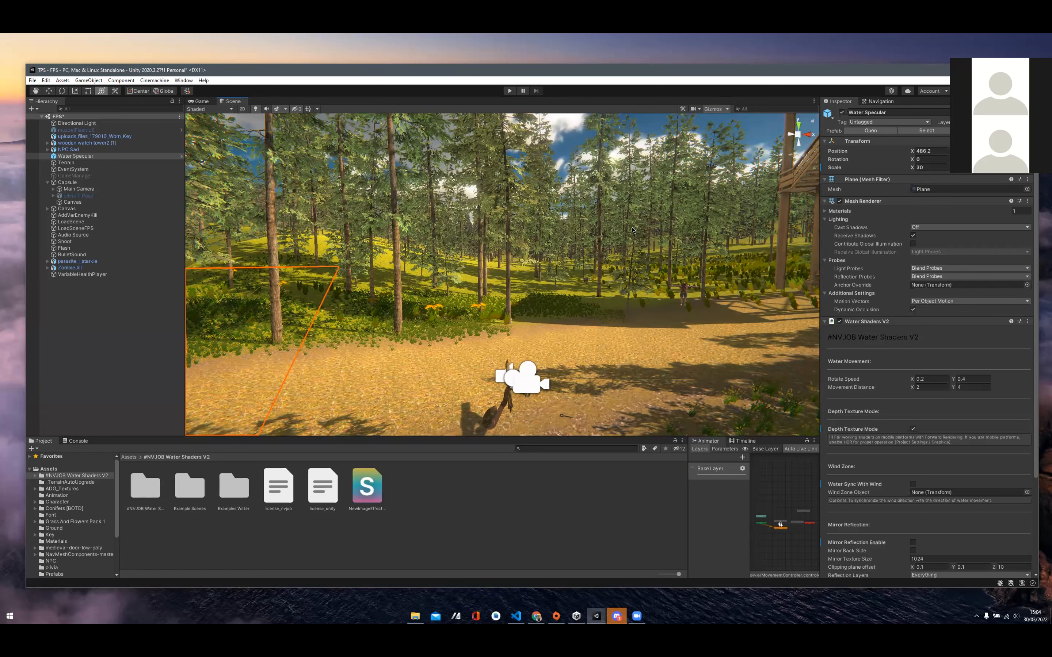
{"action": "scroll", "coordinate": [641, 248], "scroll_direction": "down", "scroll_amount": 3}
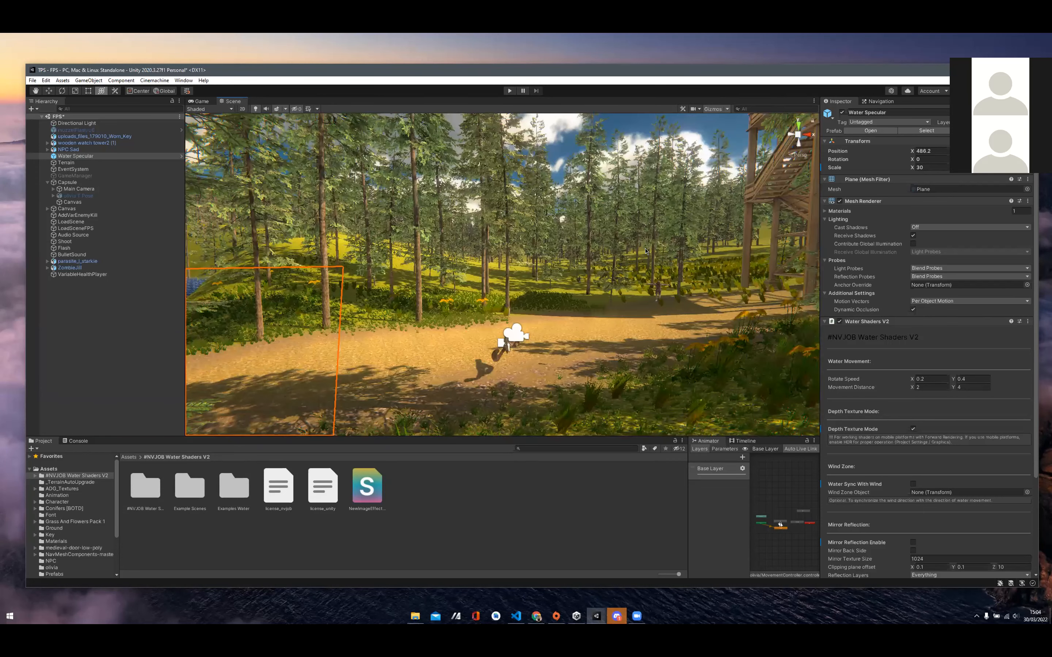
{"action": "scroll", "coordinate": [646, 251], "scroll_direction": "up", "scroll_amount": 3}
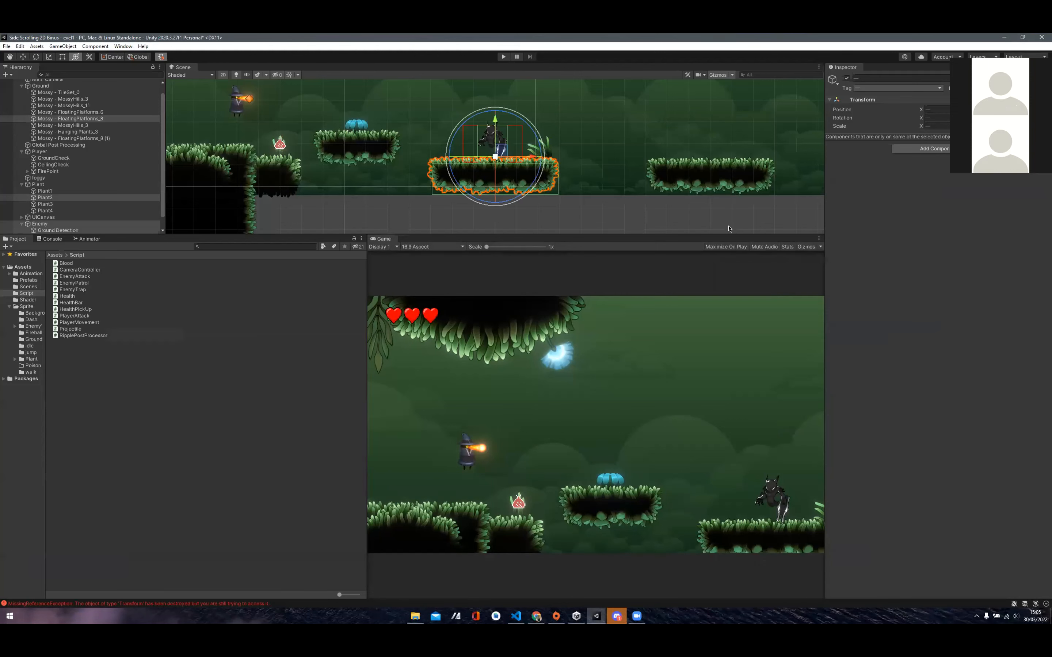
Step: In the Side Scrolling 2D Binus project, dock the Game view beside the Scene view and widen the restored editor window
{"action": "left_click_drag", "start_coordinate": [377, 239], "coordinate": [224, 68]}
{"action": "left_click_drag", "start_coordinate": [409, 233], "coordinate": [405, 488]}
{"action": "left_click_drag", "start_coordinate": [824, 51], "coordinate": [556, 82]}
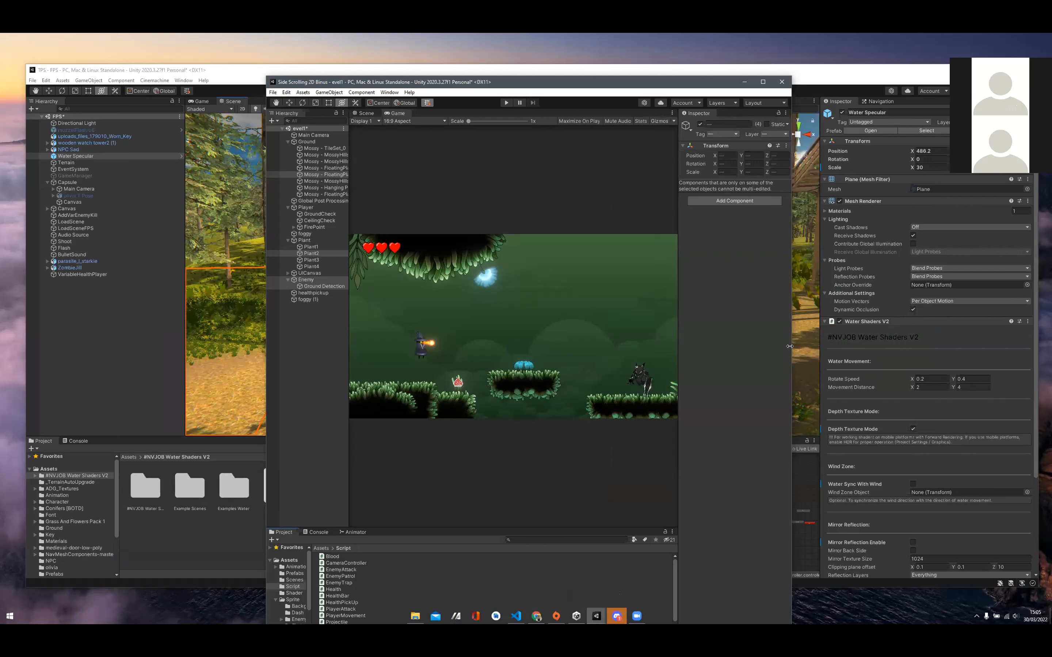
{"action": "left_click_drag", "start_coordinate": [791, 347], "coordinate": [1035, 347]}
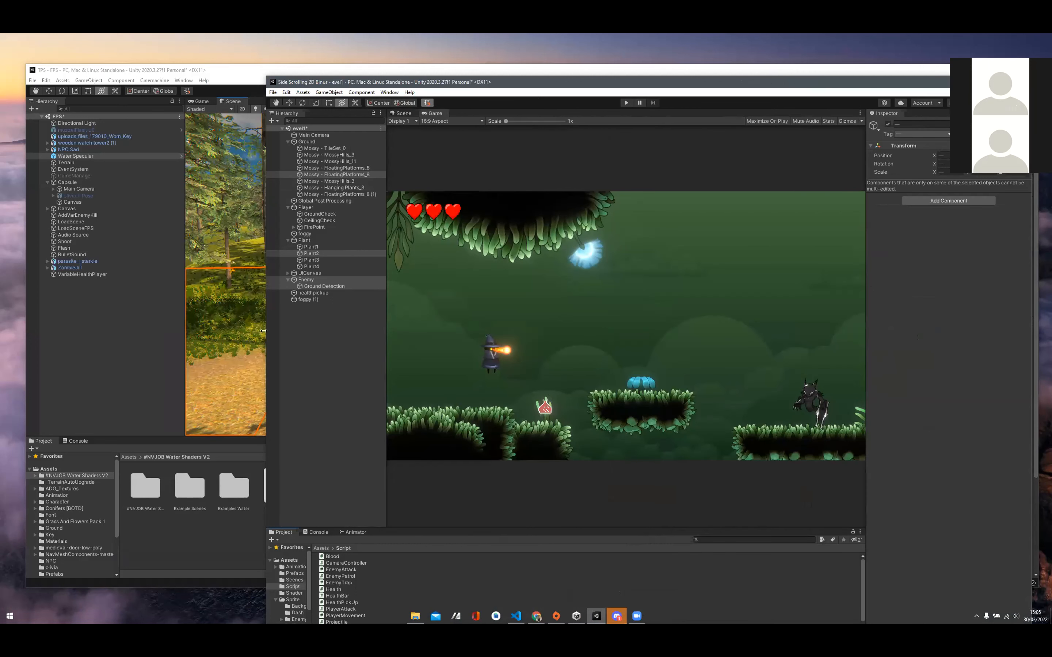
{"action": "left_click_drag", "start_coordinate": [264, 331], "coordinate": [41, 331]}
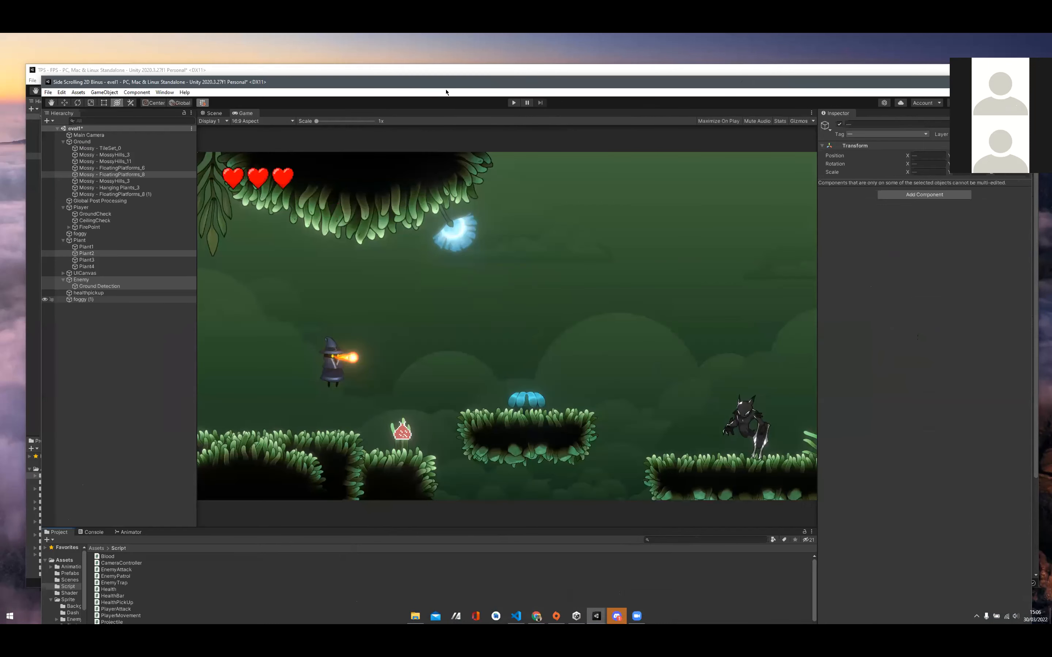
Step: Play the 2D side-scrolling scene, take the wizard across the platforms into the horned enemy, and stop play mode
{"action": "left_click", "coordinate": [513, 103]}
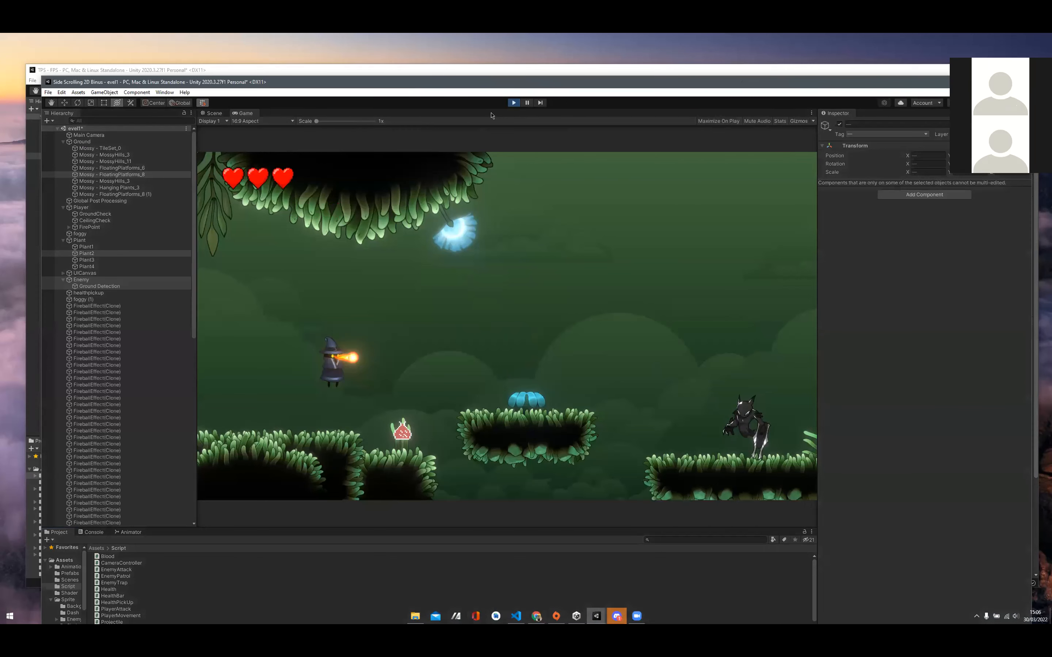
{"action": "key", "text": "Right"}
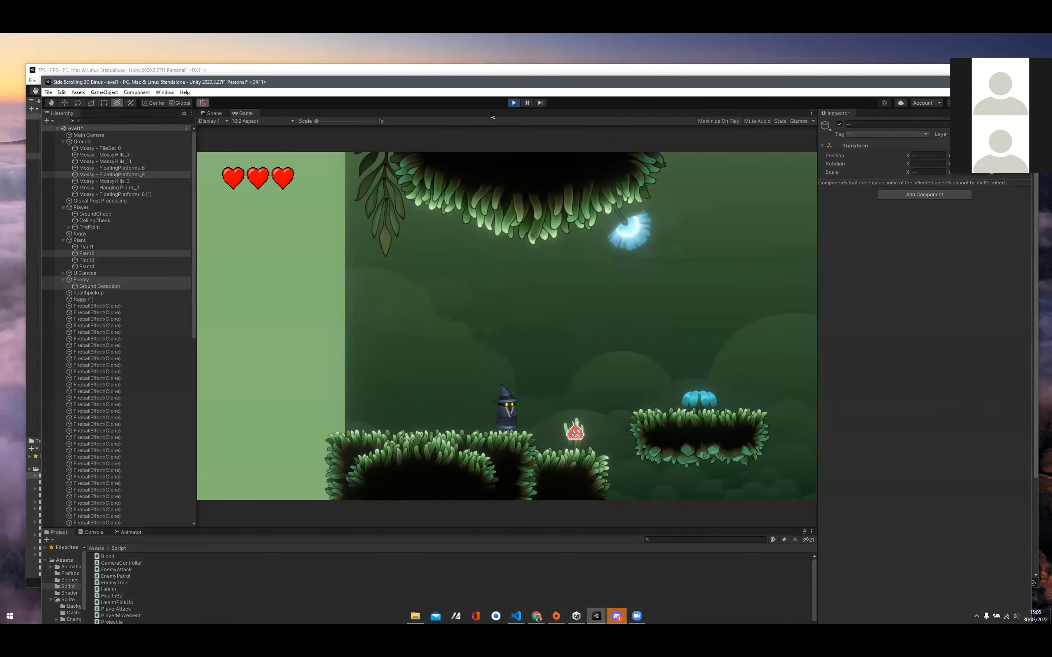
{"action": "key", "text": "space"}
{"action": "key", "text": "Right"}
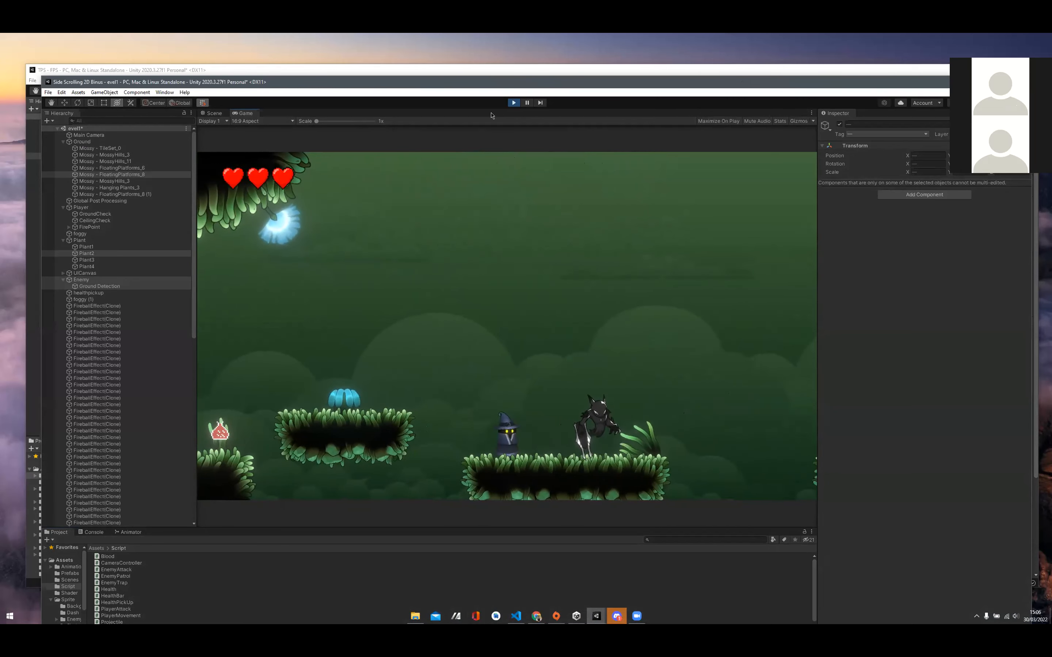
{"action": "key", "text": "Right"}
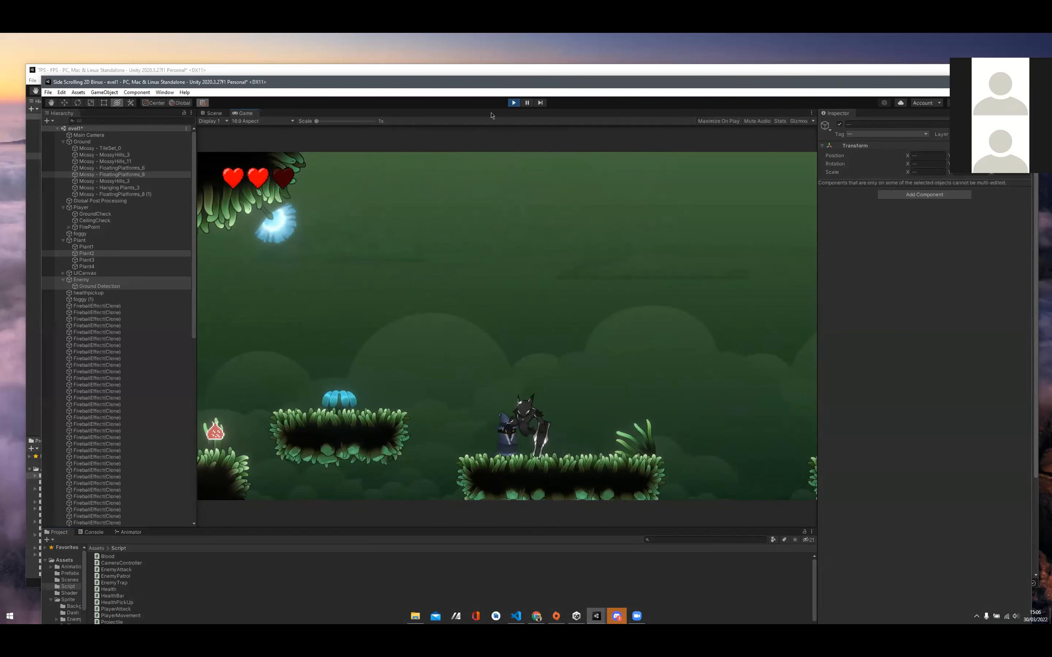
{"action": "key", "text": "Right"}
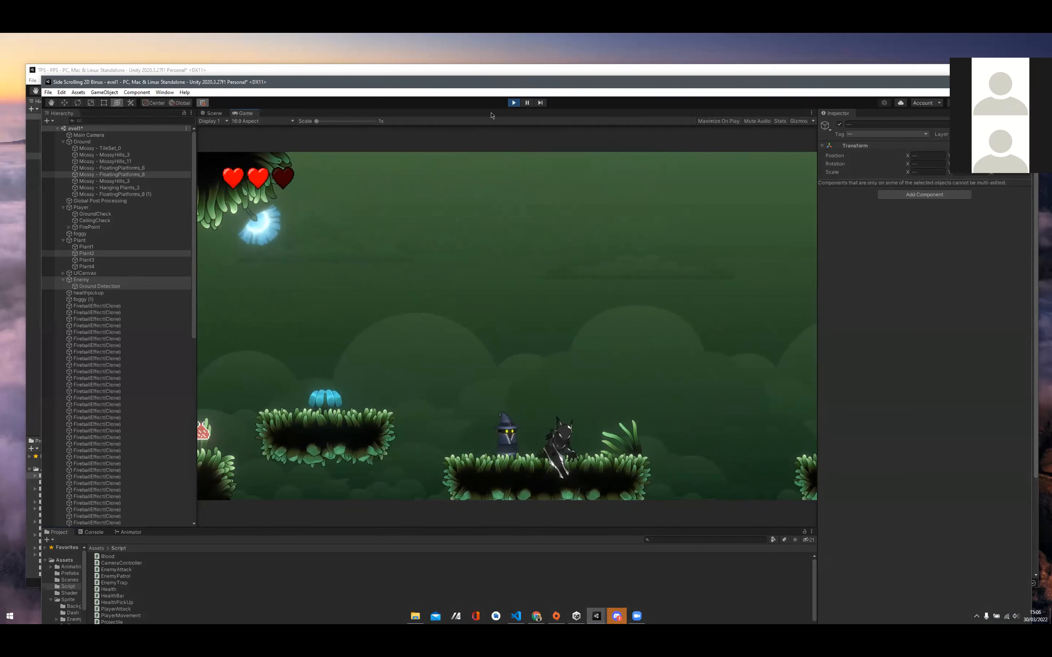
{"action": "key", "text": "Right"}
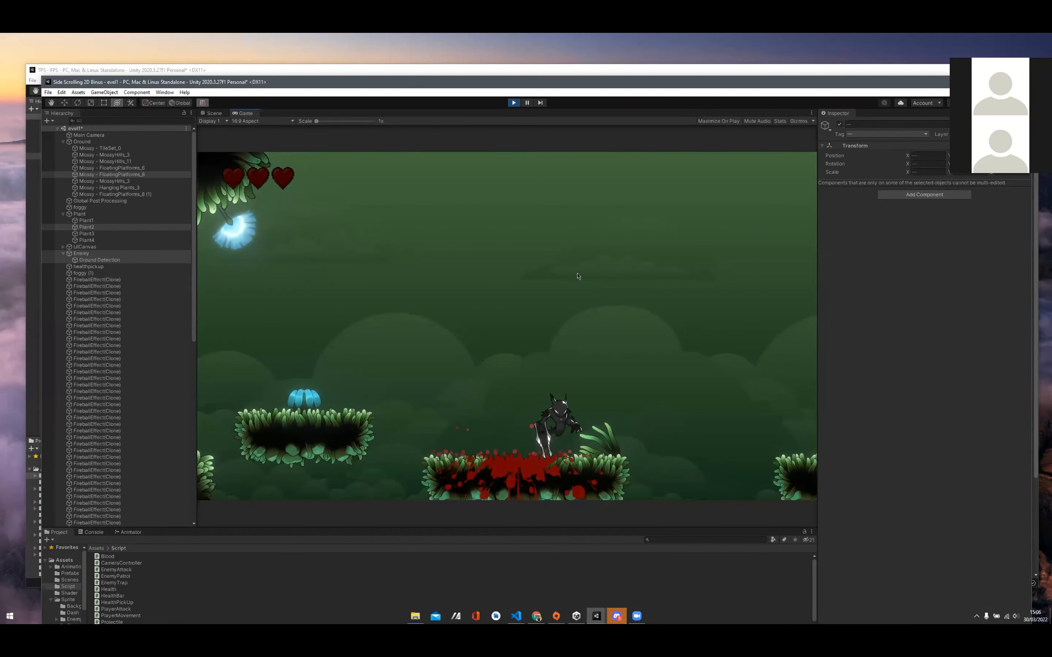
{"action": "left_click", "coordinate": [514, 103]}
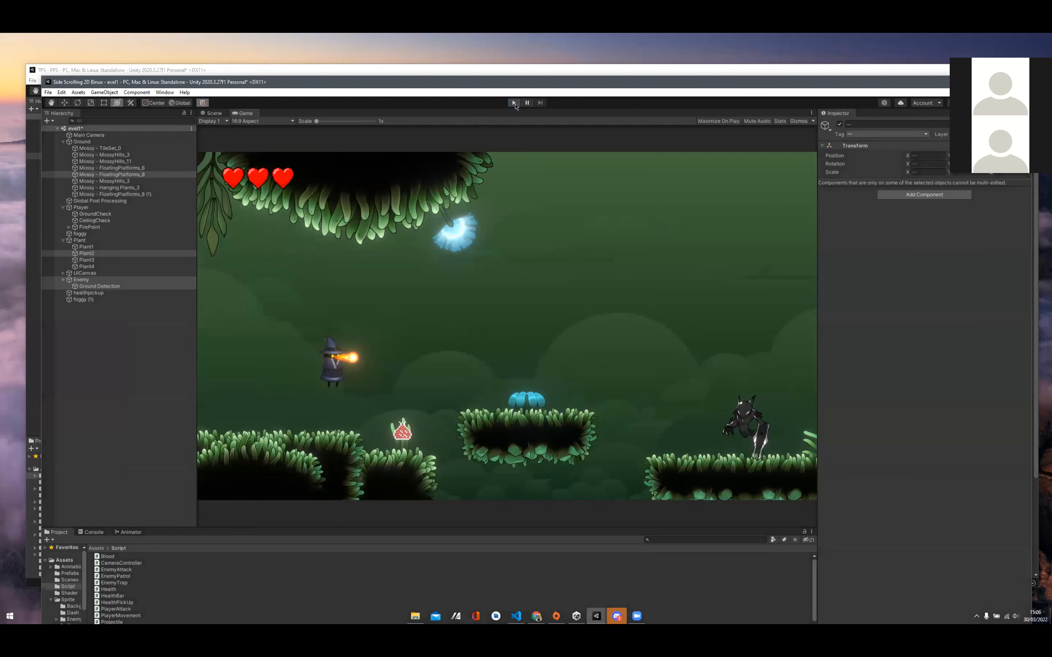
Step: Play the 2D scene again and jump the wizard over the floating platform towards the enemy
{"action": "left_click", "coordinate": [514, 103]}
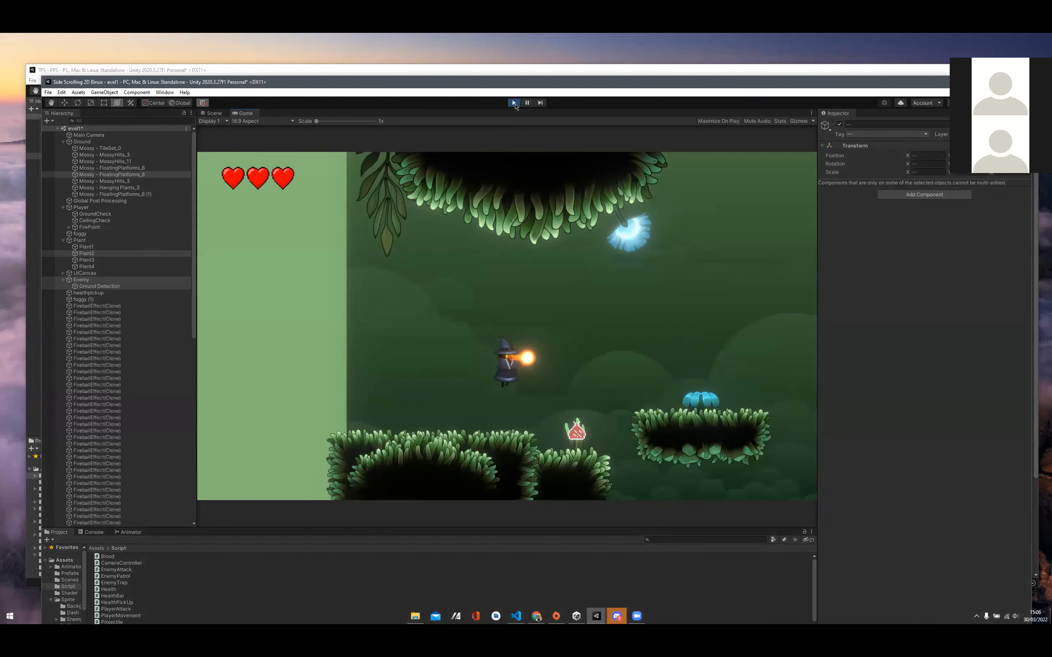
{"action": "key", "text": "d"}
{"action": "key", "text": "space"}
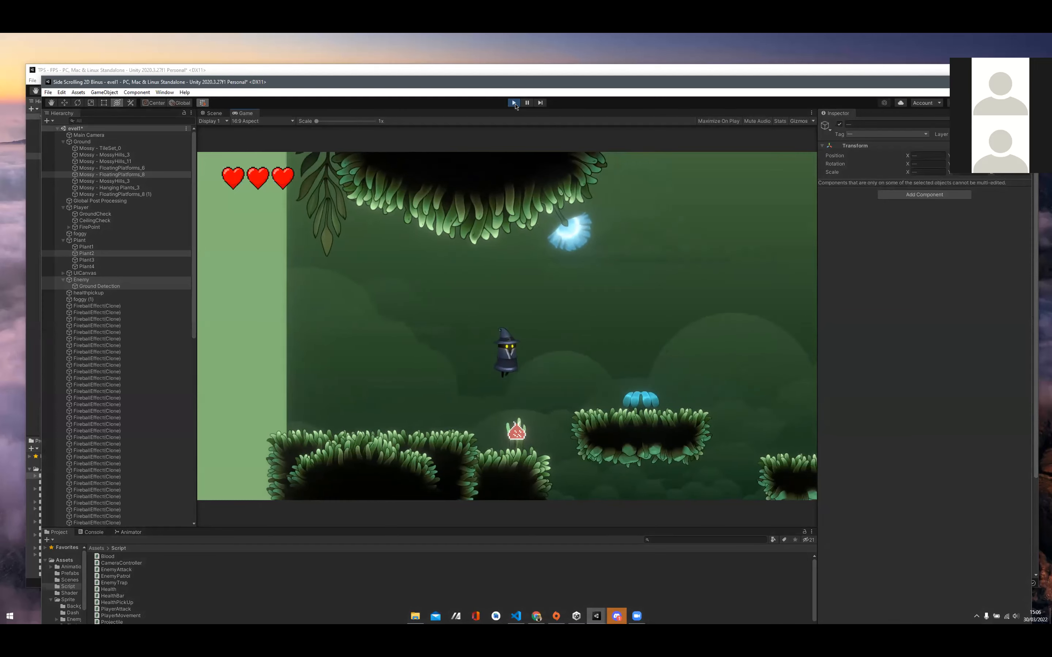
{"action": "key", "text": "d"}
{"action": "key", "text": "f"}
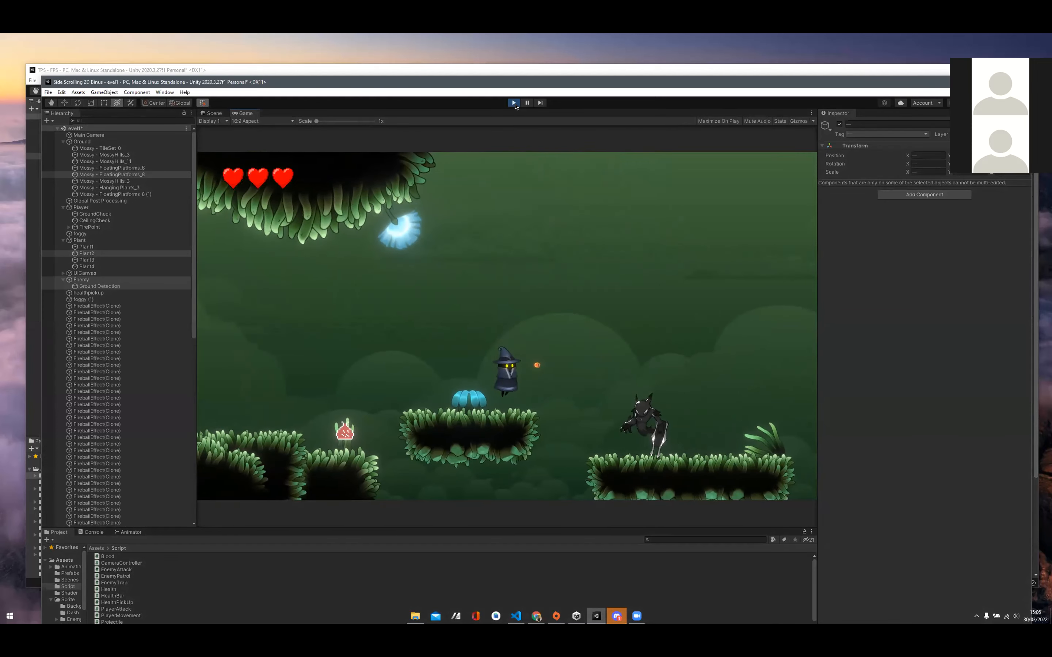
Step: Shoot fireballs at the horned enemy, walk the wizard into it, and stop play mode
{"action": "key", "text": "f"}
{"action": "key", "text": "f"}
{"action": "key", "text": "f"}
{"action": "key", "text": "f"}
{"action": "key", "text": "d"}
{"action": "key", "text": "f"}
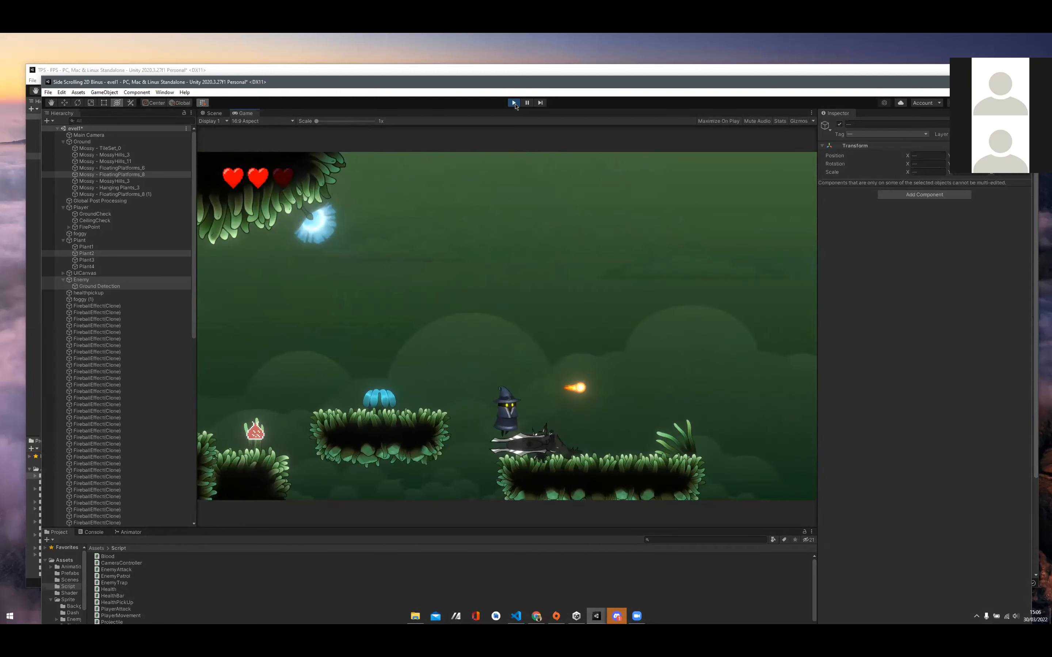
{"action": "key", "text": "f"}
{"action": "key", "text": "f"}
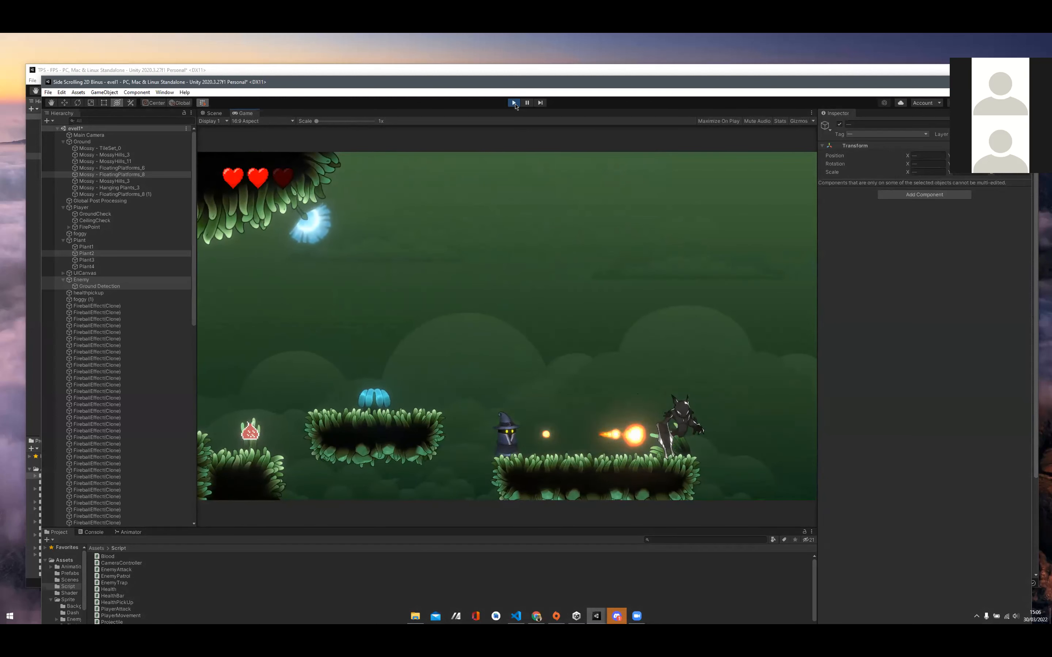
{"action": "key", "text": "f"}
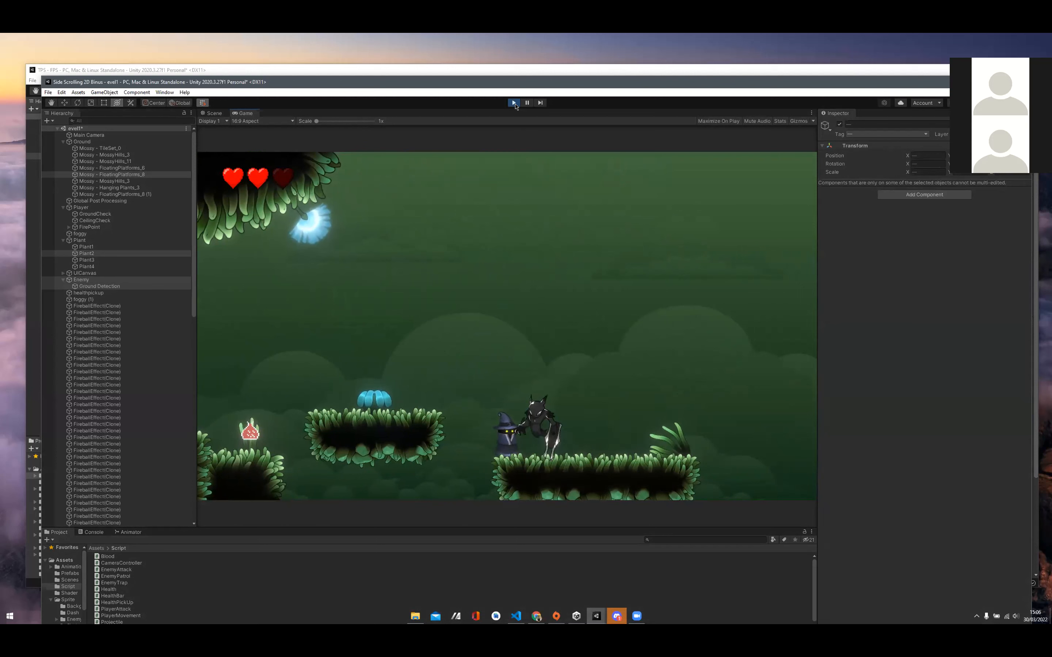
{"action": "key", "text": "d"}
{"action": "key", "text": "d"}
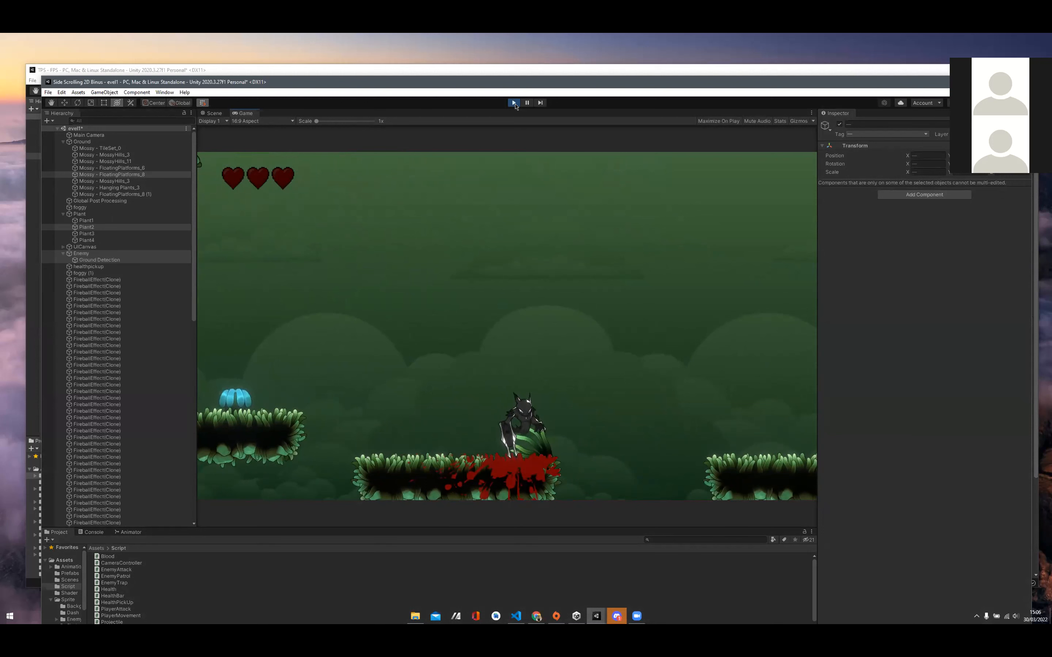
{"action": "left_click", "coordinate": [514, 103]}
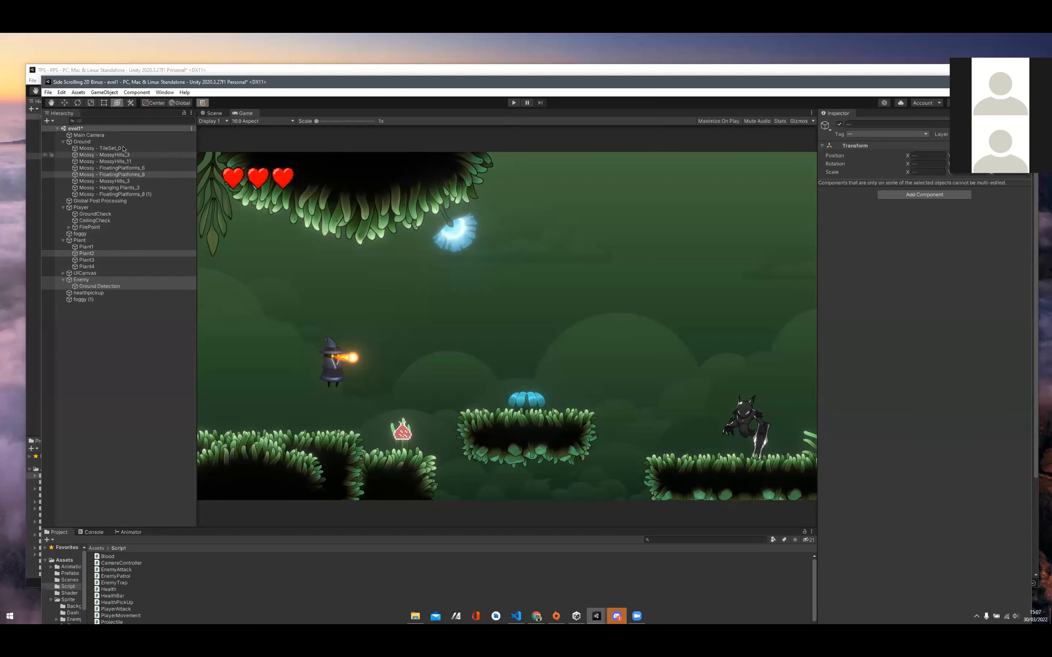
Step: Enlarge the Project panel, view the bloodstainfixbingit image from the Prefabs folder, and close the image viewer
{"action": "left_click_drag", "start_coordinate": [158, 526], "coordinate": [172, 473]}
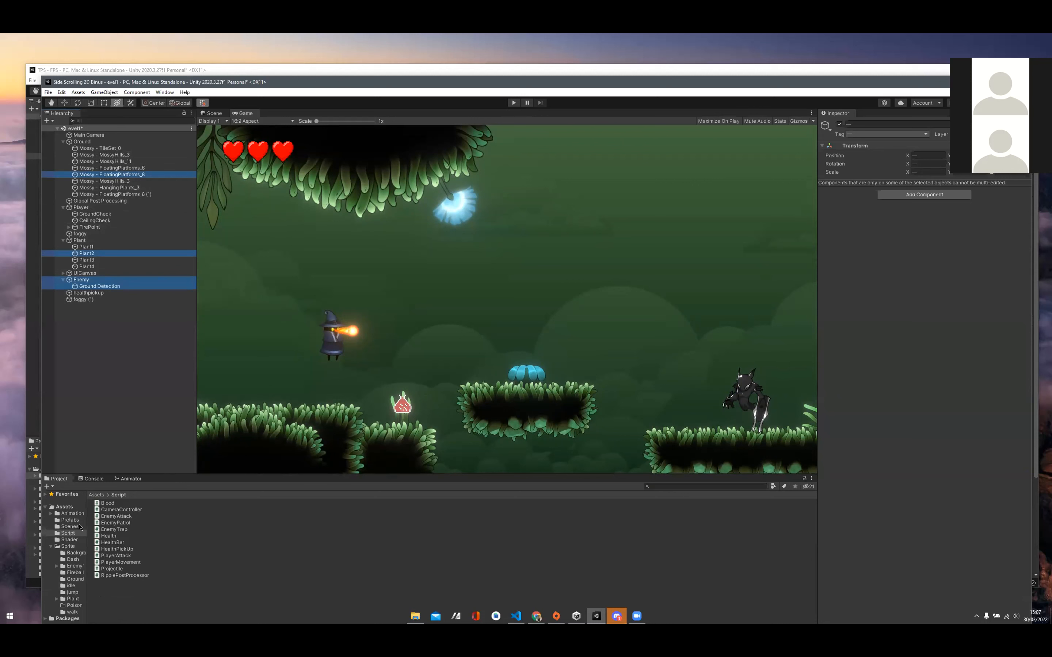
{"action": "left_click", "coordinate": [81, 521]}
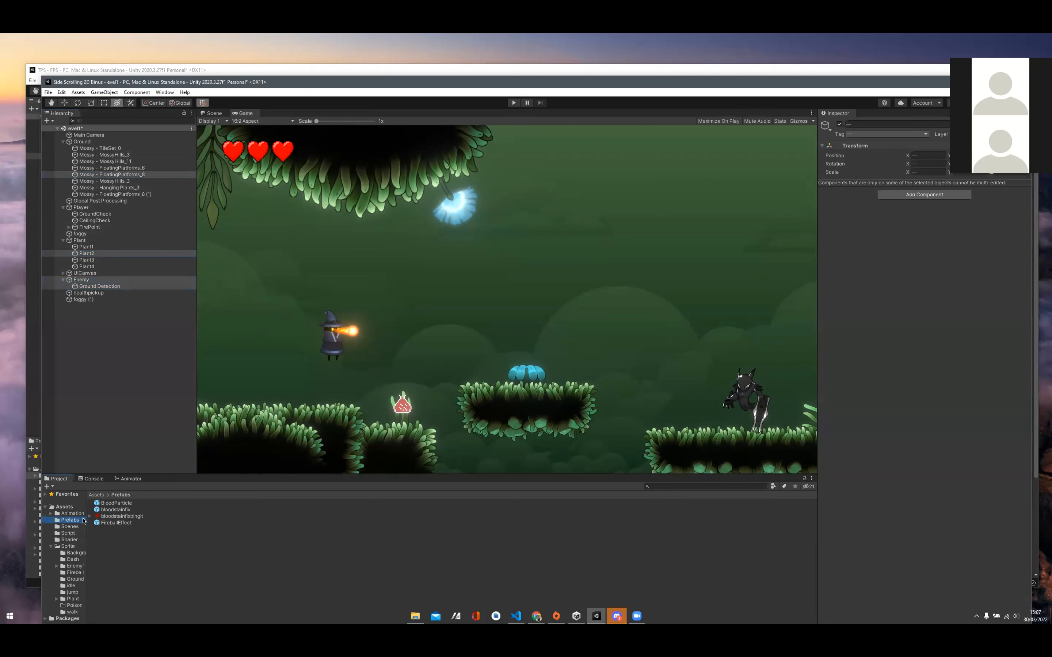
{"action": "double_click", "coordinate": [109, 516]}
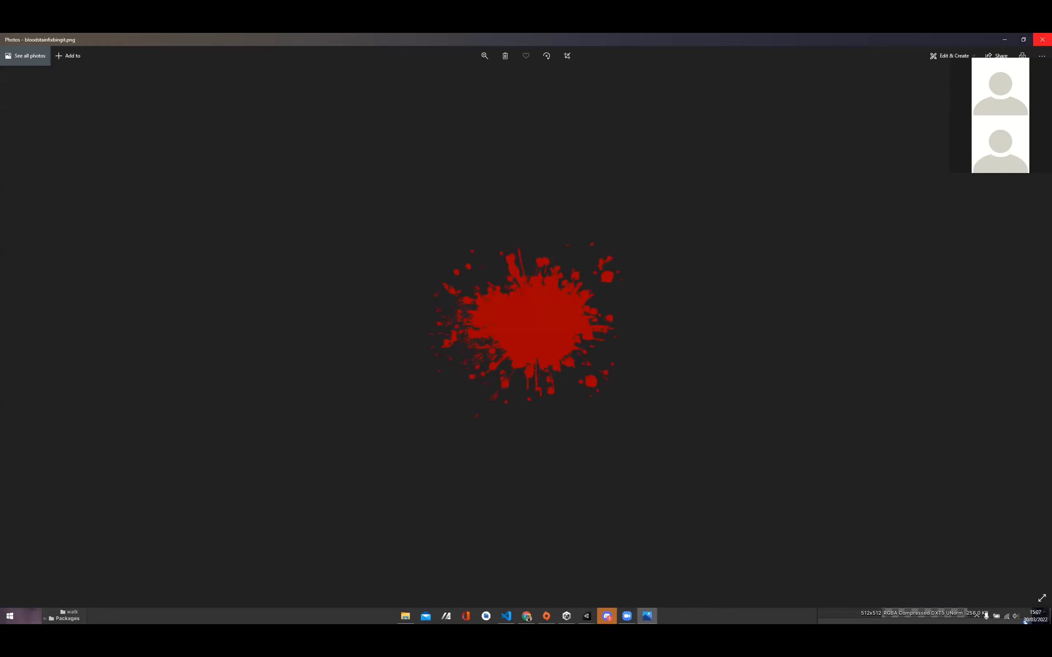
{"action": "left_click", "coordinate": [1042, 39]}
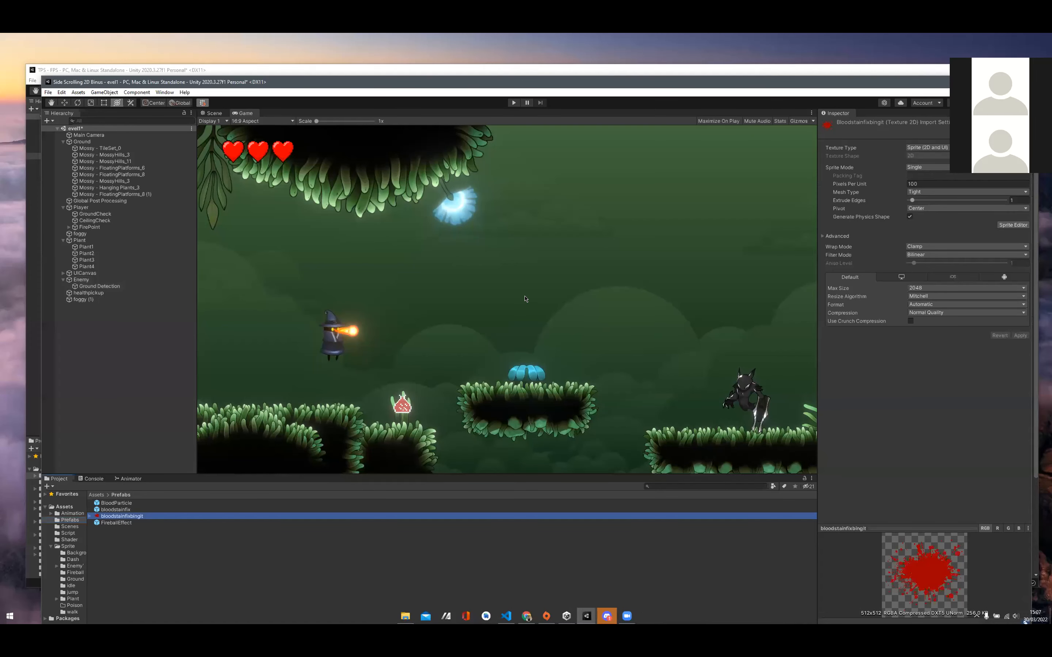
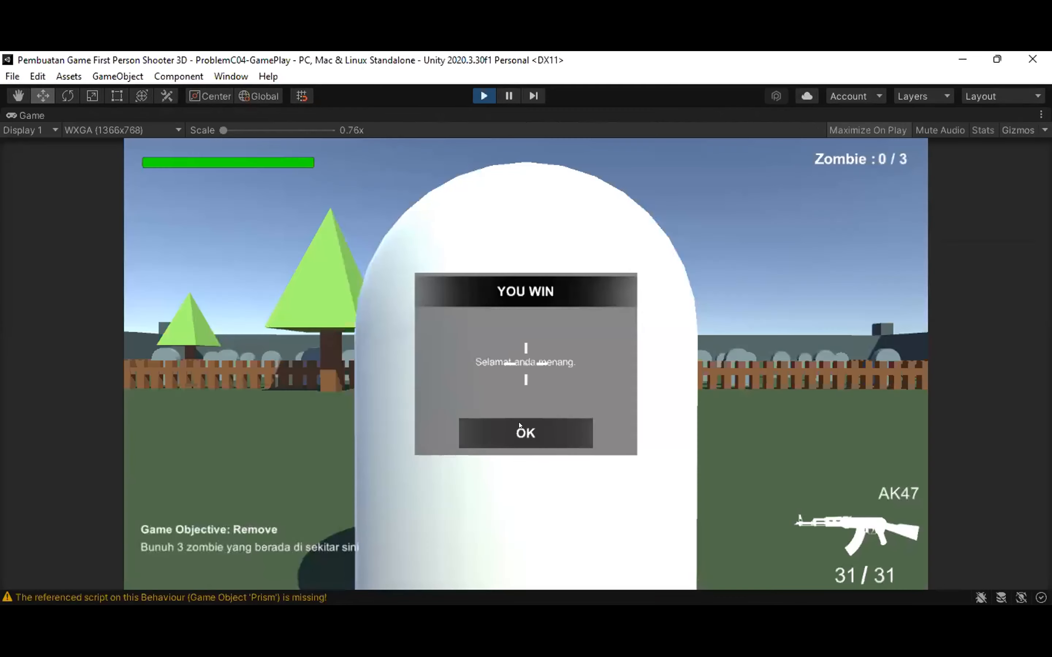
Step: Stop play mode in the First Person Shooter 3D project and deactivate the WinCondition object under GameManager
{"action": "left_click", "coordinate": [483, 94]}
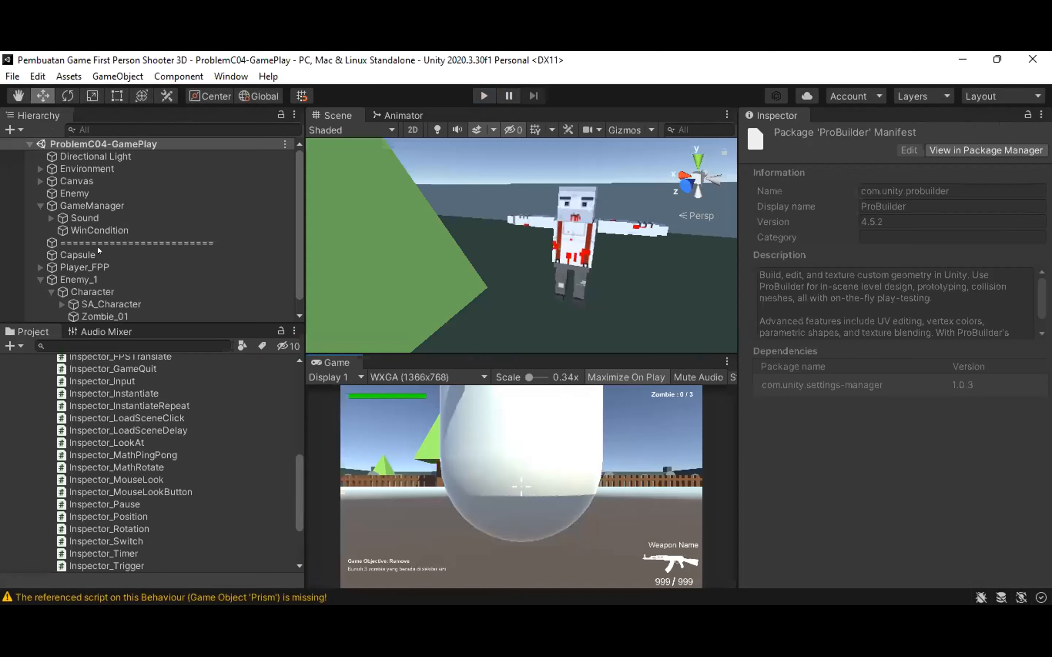
{"action": "left_click", "coordinate": [91, 229]}
{"action": "left_click", "coordinate": [779, 136]}
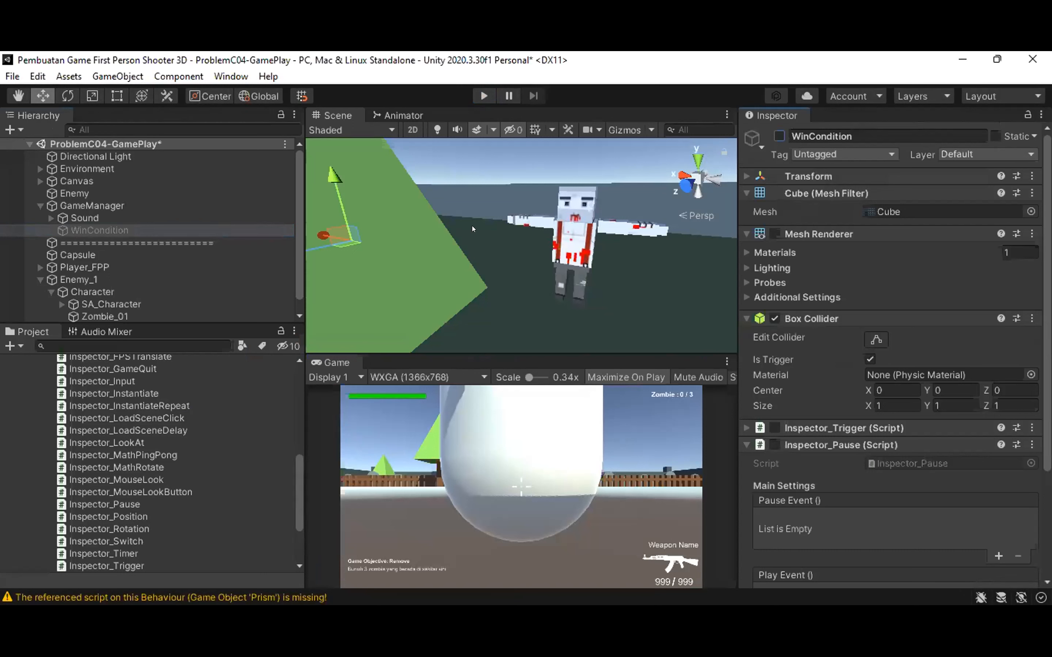
Step: Play the ProblemC04-GamePlay scene and move the player back and around the zombie beside the white capsule
{"action": "key", "text": "ctrl+p"}
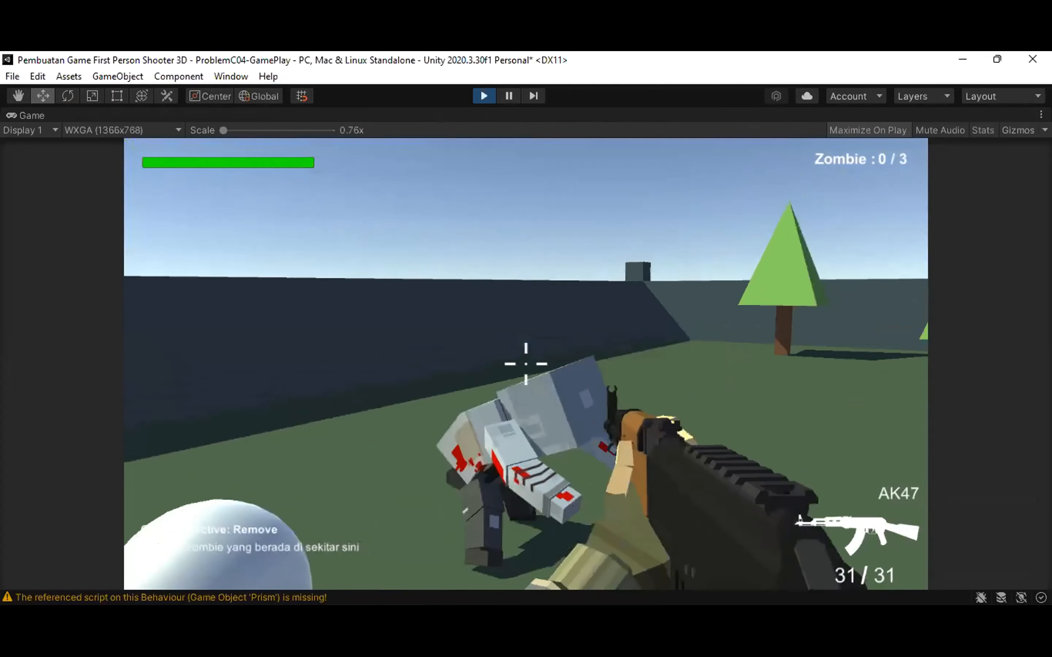
{"action": "key", "text": "s"}
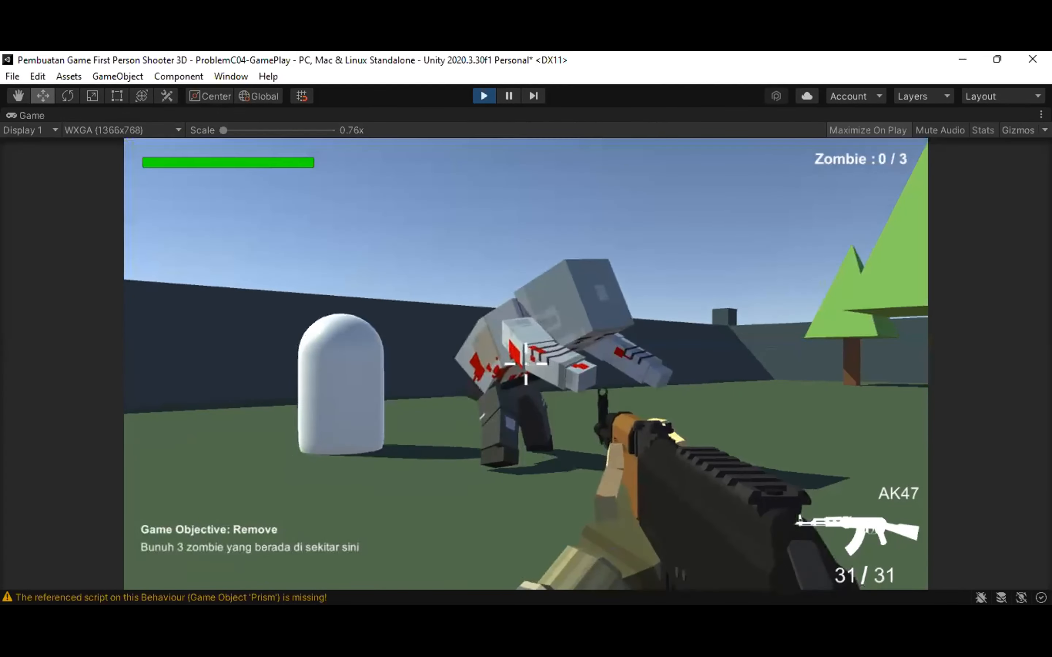
{"action": "key", "text": "s"}
{"action": "key", "text": "a"}
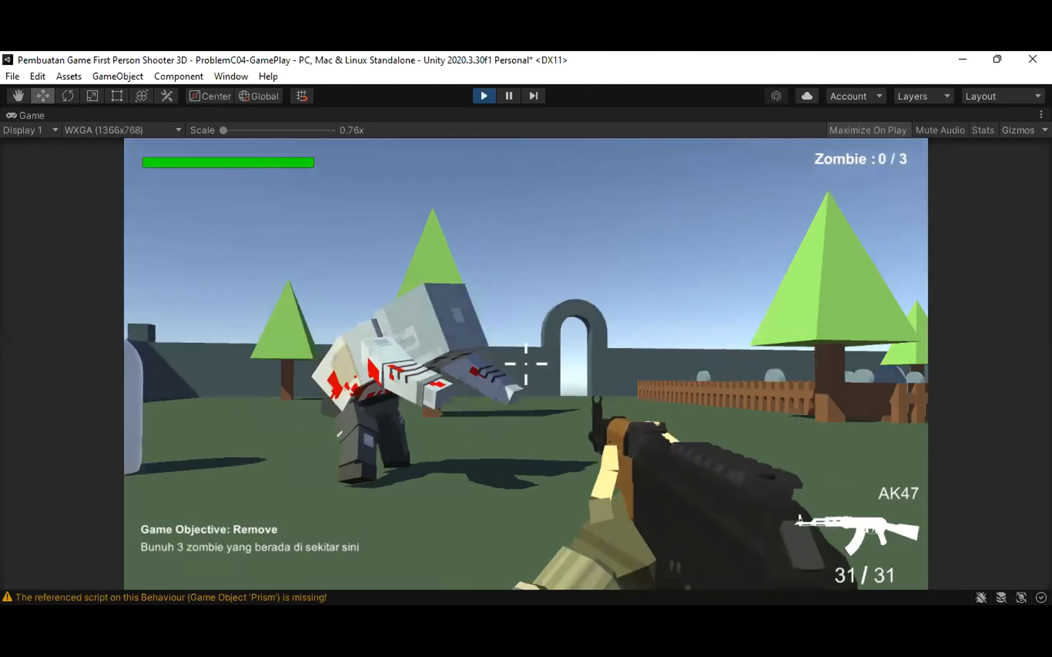
{"action": "key", "text": "a"}
{"action": "key", "text": "w"}
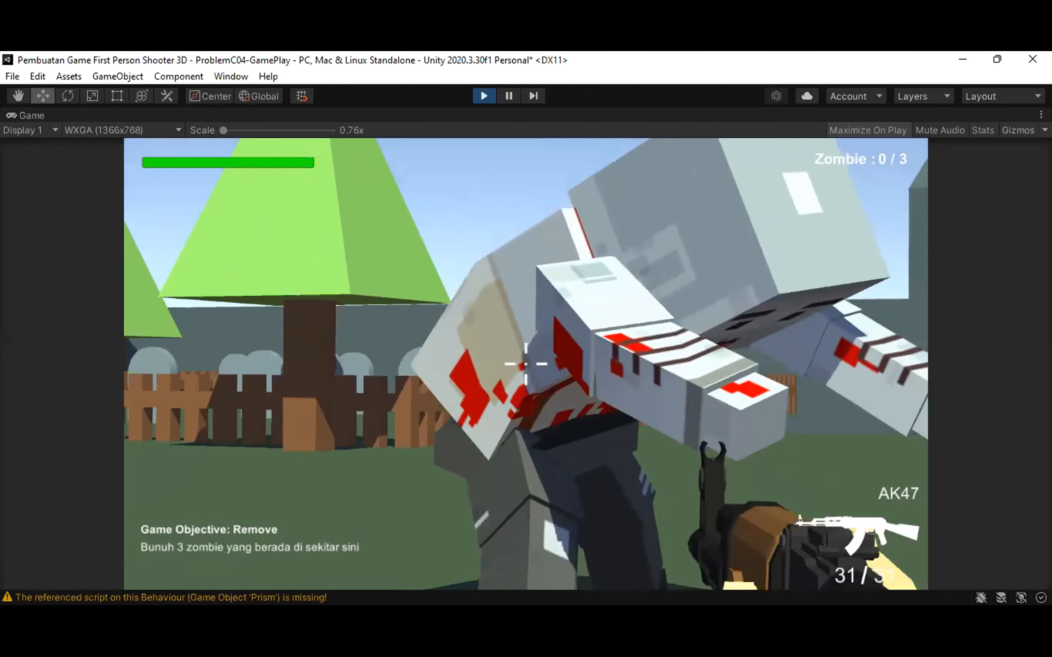
Step: Fire the AK47 at the zombie, both aiming down the sights and from the hip, while backing away
{"action": "key", "text": "s"}
{"action": "right_click", "coordinate": [526, 363]}
{"action": "left_click", "coordinate": [526, 363]}
{"action": "left_click", "coordinate": [526, 363]}
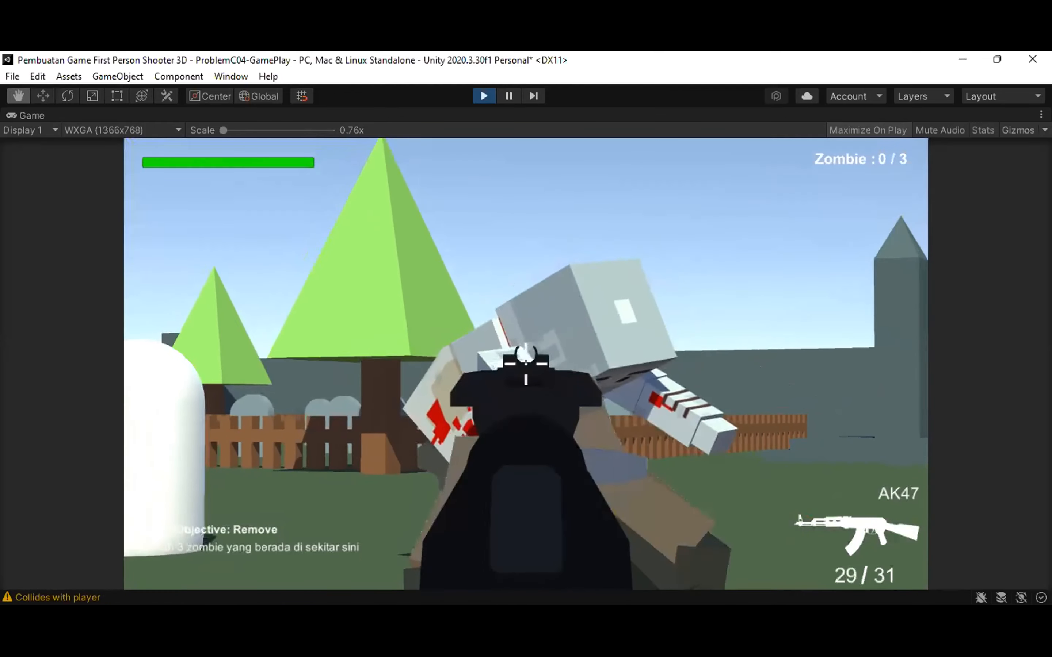
{"action": "left_click", "coordinate": [526, 363]}
{"action": "left_click", "coordinate": [526, 363]}
{"action": "left_click", "coordinate": [526, 363]}
{"action": "left_click", "coordinate": [526, 363]}
{"action": "key", "text": "s"}
{"action": "right_click", "coordinate": [526, 363]}
{"action": "left_click", "coordinate": [526, 363]}
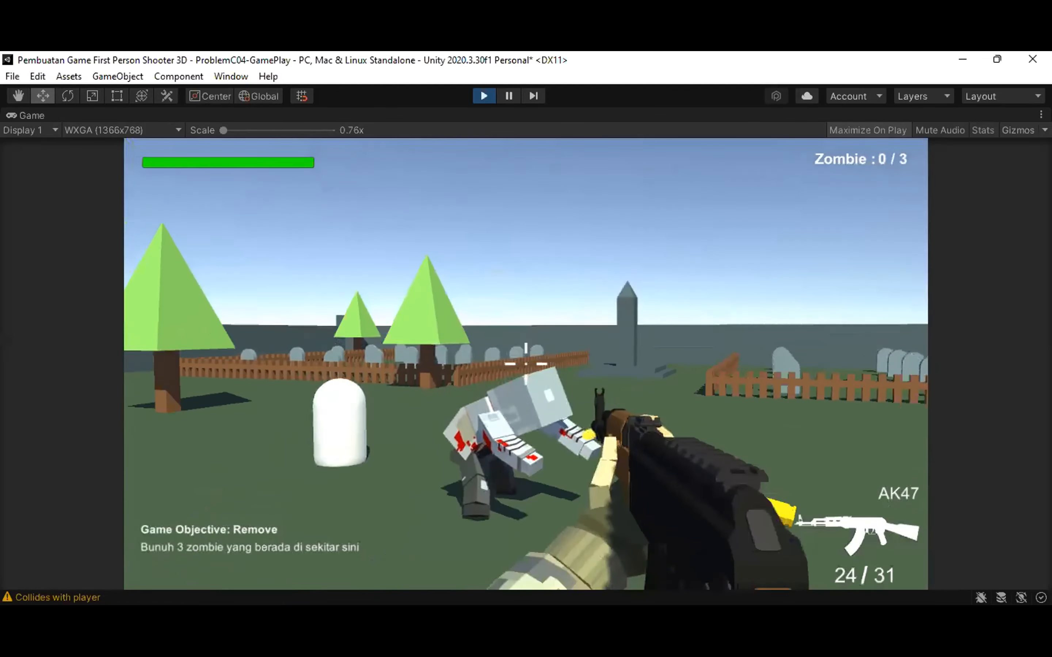
{"action": "left_click", "coordinate": [526, 363]}
{"action": "left_click", "coordinate": [526, 363]}
{"action": "left_click", "coordinate": [526, 363]}
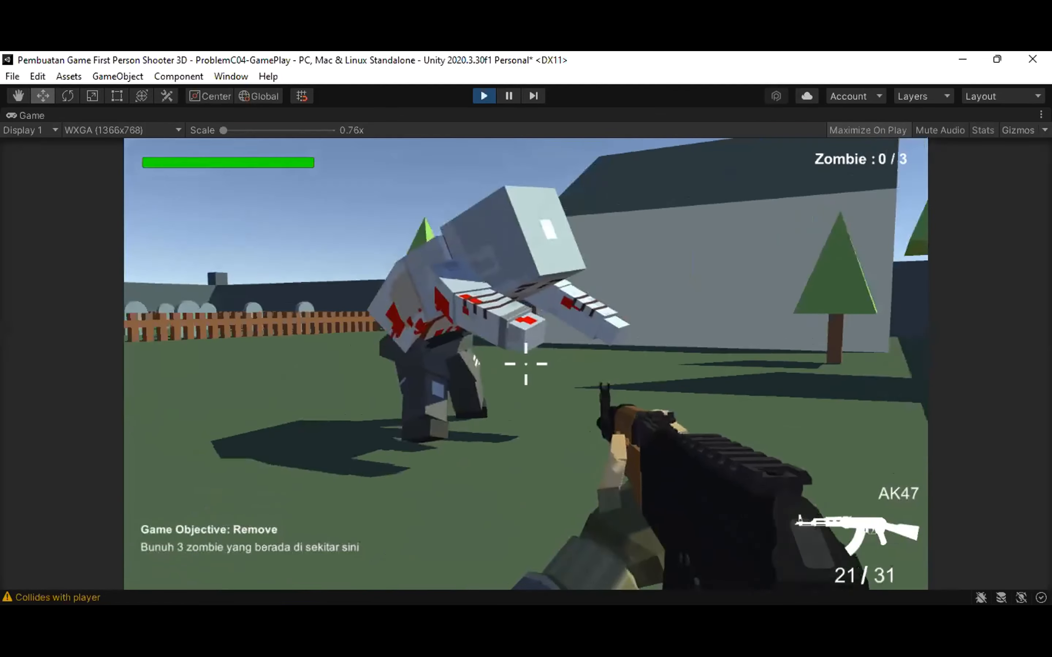
Step: Retreat further from the zombie, fire several more shots at it, and reload the AK47
{"action": "key", "text": "s"}
{"action": "left_click", "coordinate": [526, 363]}
{"action": "left_click", "coordinate": [526, 363]}
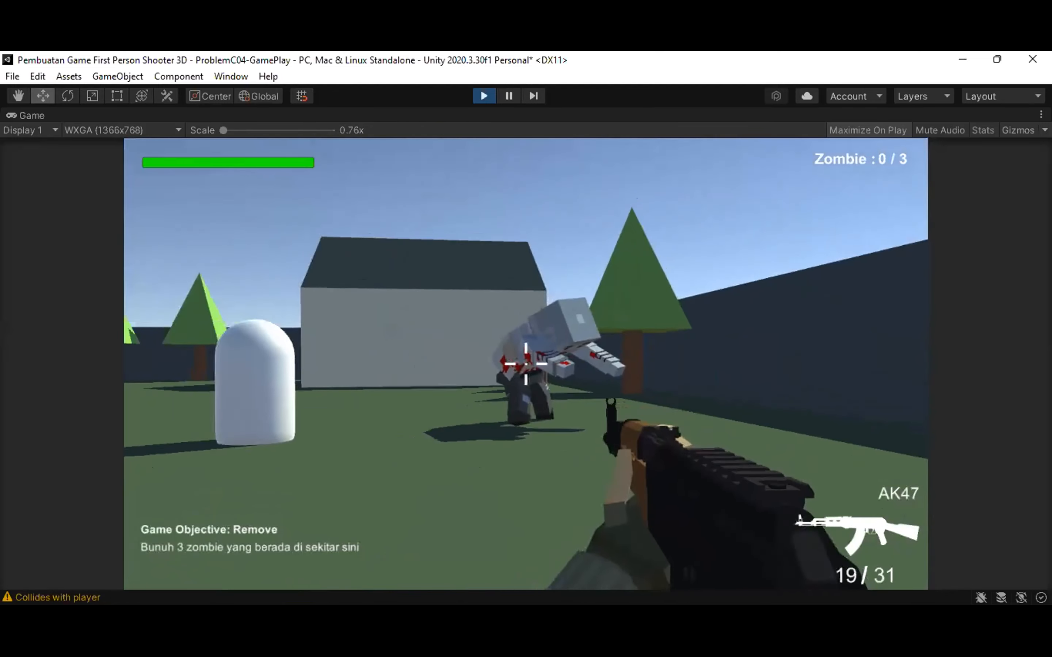
{"action": "left_click", "coordinate": [526, 363]}
{"action": "left_click", "coordinate": [526, 363]}
{"action": "key", "text": "r"}
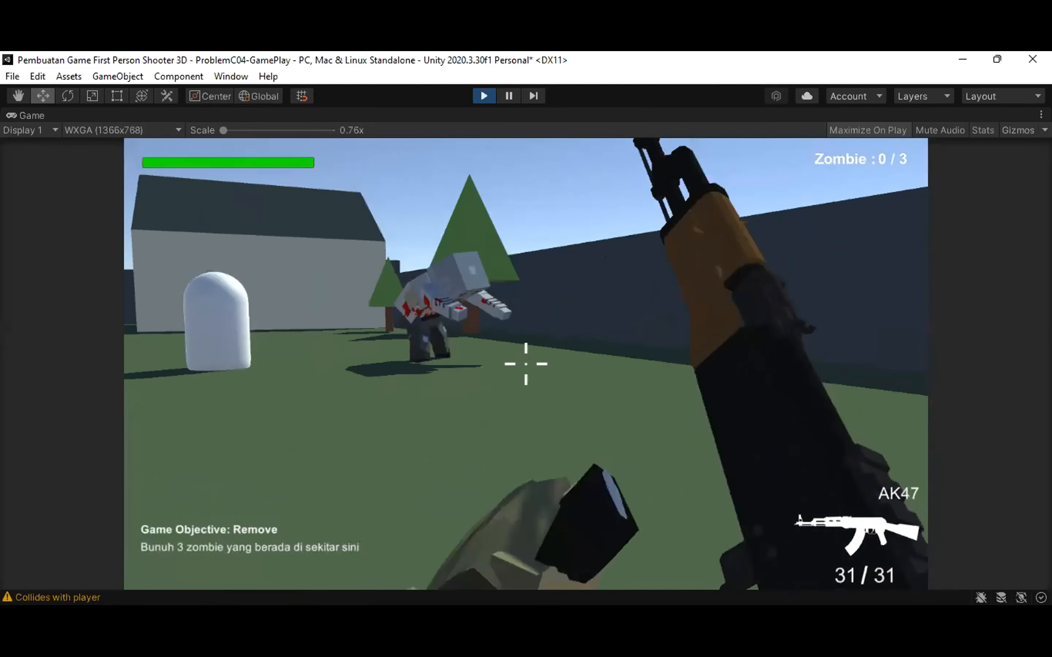
Step: Sidestep and jump near the zombie, shoot it repeatedly from the reloaded magazine, and reload the AK47 again
{"action": "key", "text": "a"}
{"action": "key", "text": "space"}
{"action": "key", "text": "d"}
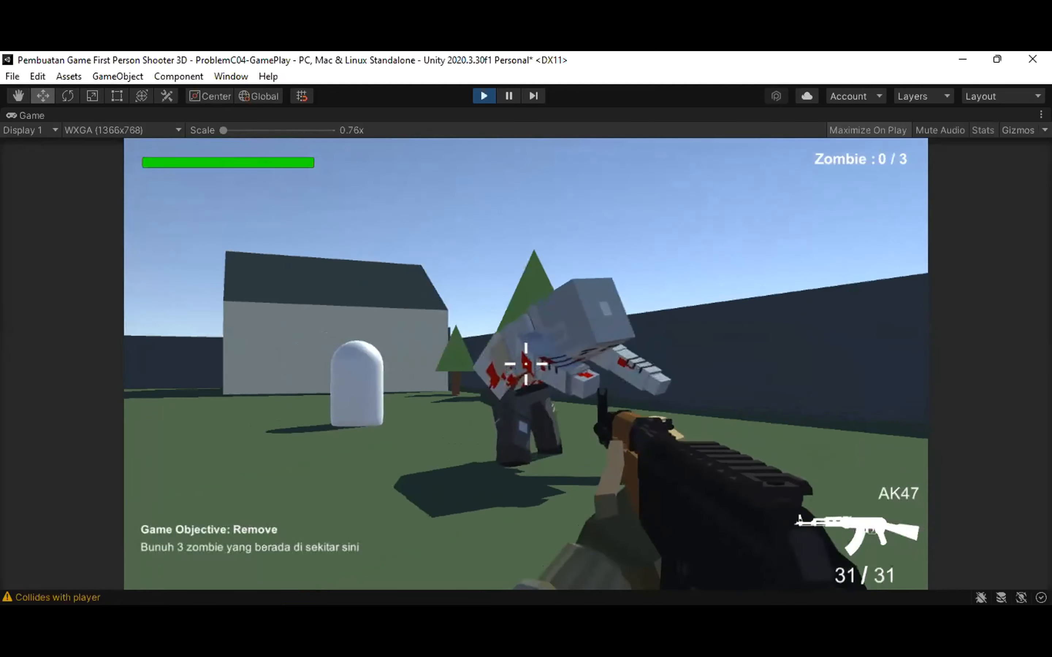
{"action": "left_click", "coordinate": [526, 364]}
{"action": "left_click", "coordinate": [526, 364]}
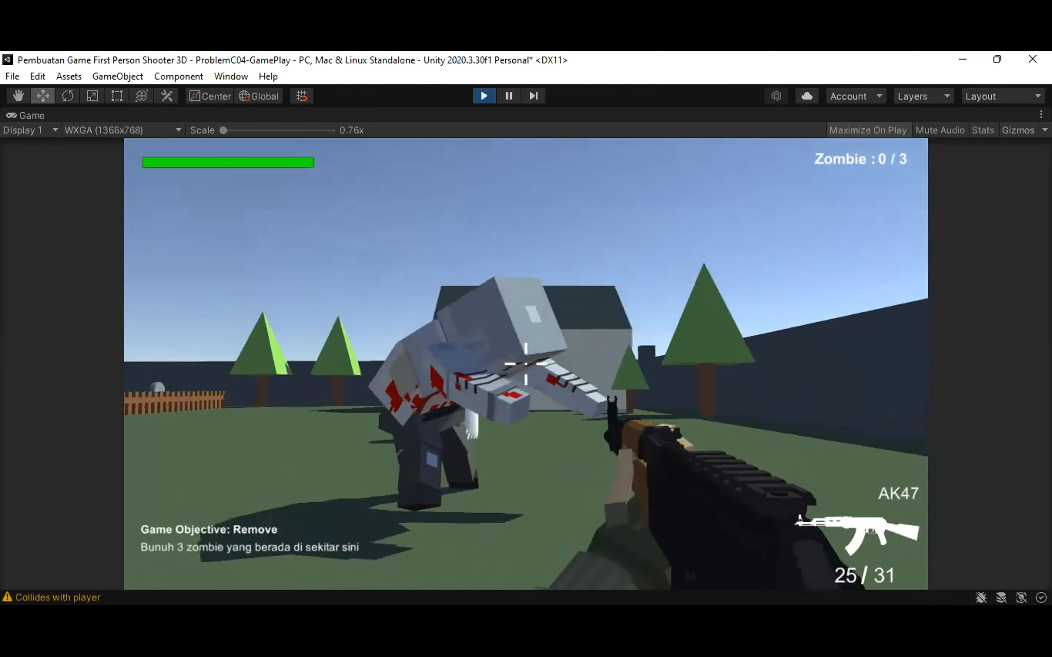
{"action": "left_click", "coordinate": [526, 365]}
{"action": "left_click", "coordinate": [526, 364]}
{"action": "left_click", "coordinate": [526, 365]}
{"action": "left_click", "coordinate": [526, 364]}
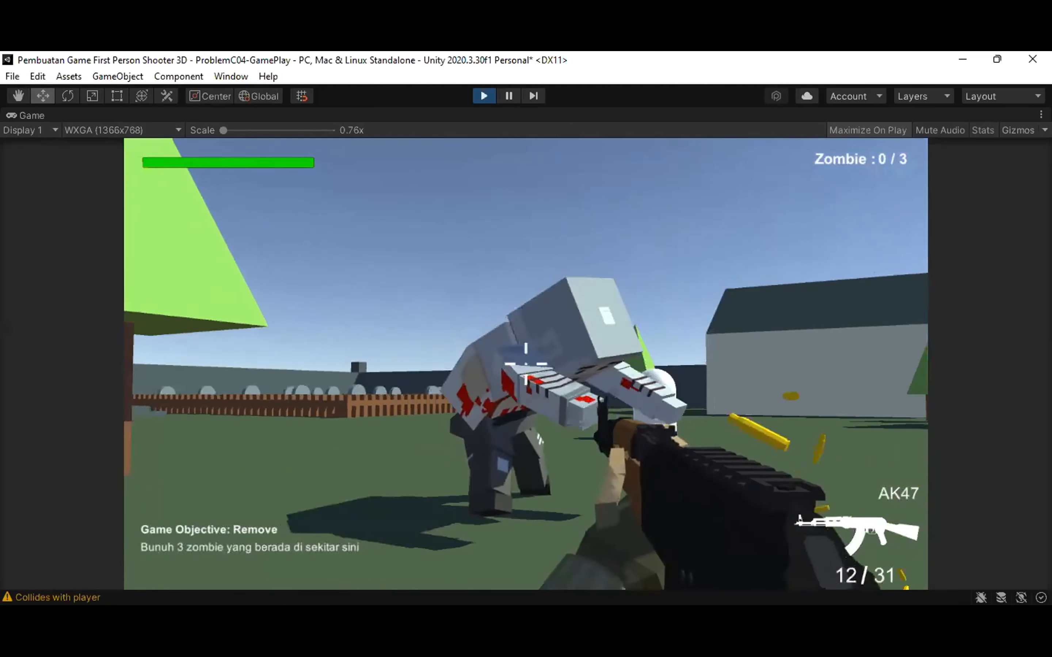
{"action": "left_click", "coordinate": [526, 364]}
{"action": "key", "text": "r"}
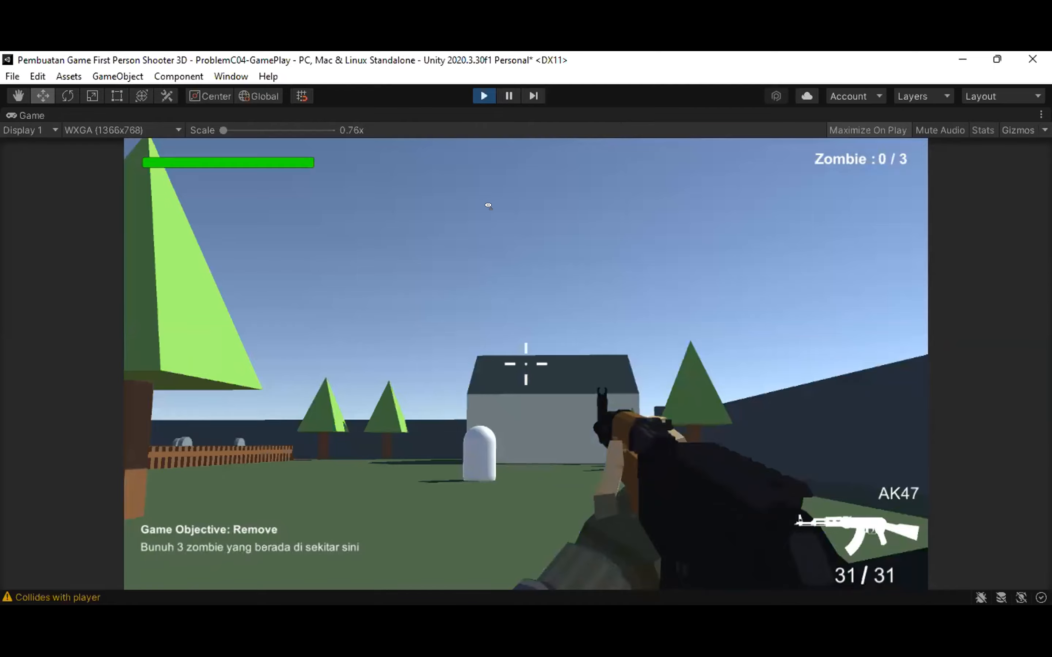
Step: Stop the running game and give the Game view more height beneath the Scene view
{"action": "key", "text": "ctrl+p"}
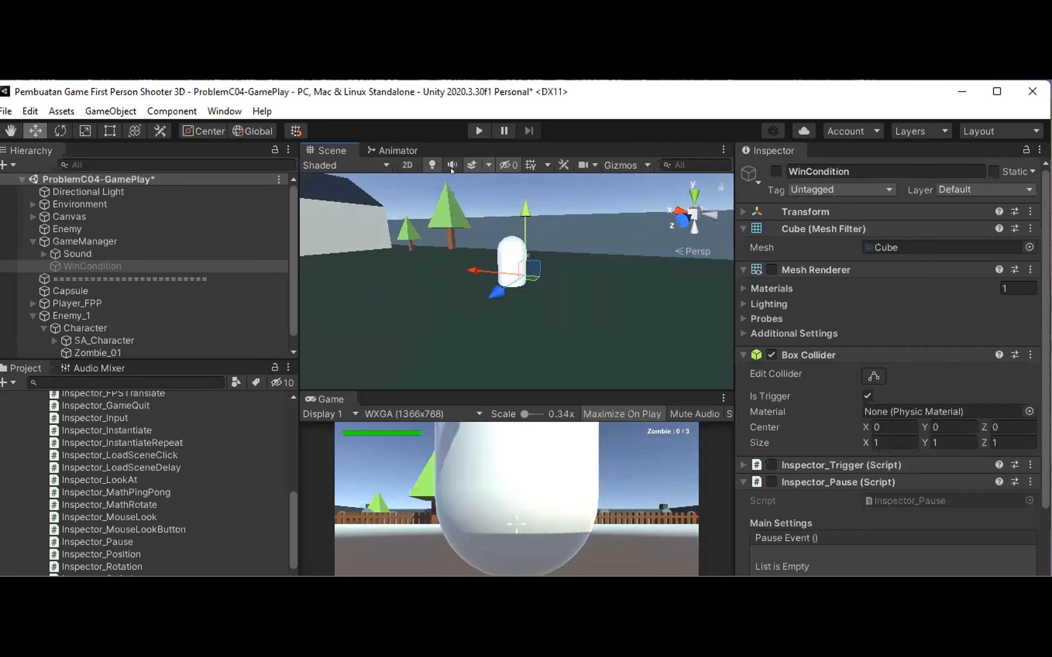
{"action": "left_click_drag", "start_coordinate": [524, 197], "coordinate": [630, 239], "text": "alt"}
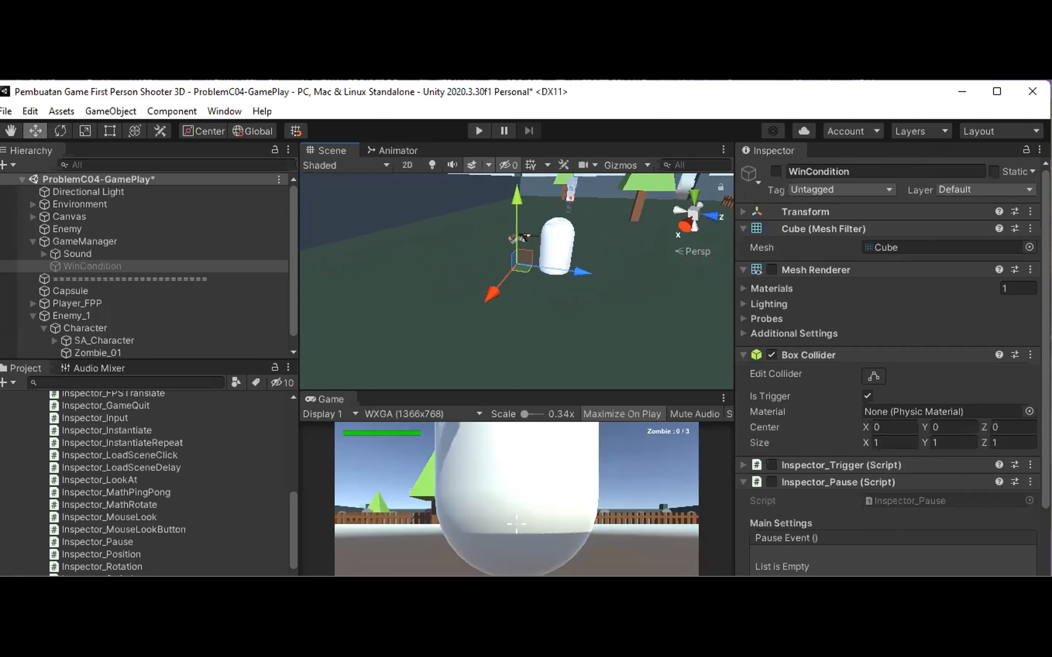
{"action": "right_click_drag", "start_coordinate": [565, 287], "coordinate": [579, 262]}
{"action": "left_click_drag", "start_coordinate": [549, 384], "coordinate": [559, 336]}
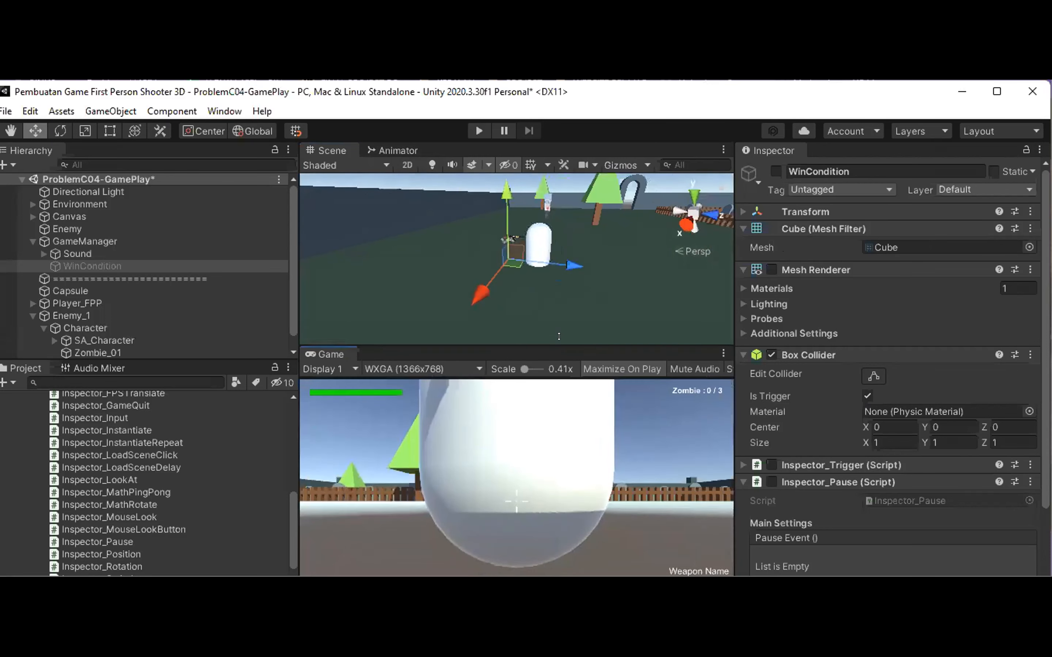
Step: Play the scene again, shoot at the zombie and reload the AK47, and maximize the editor window
{"action": "left_click", "coordinate": [475, 132]}
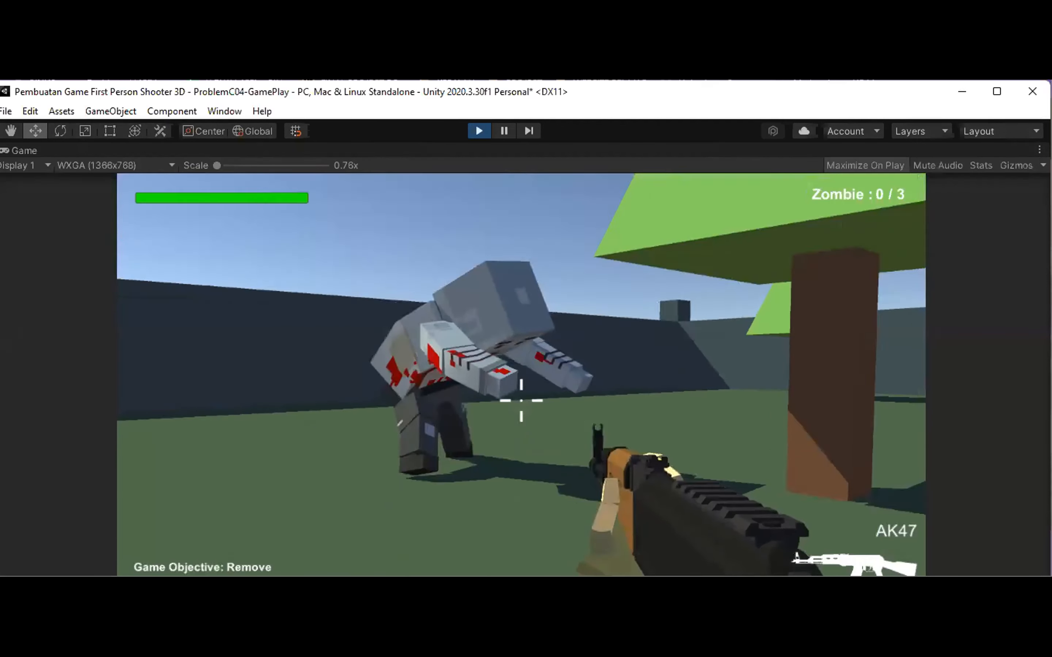
{"action": "left_click", "coordinate": [522, 401]}
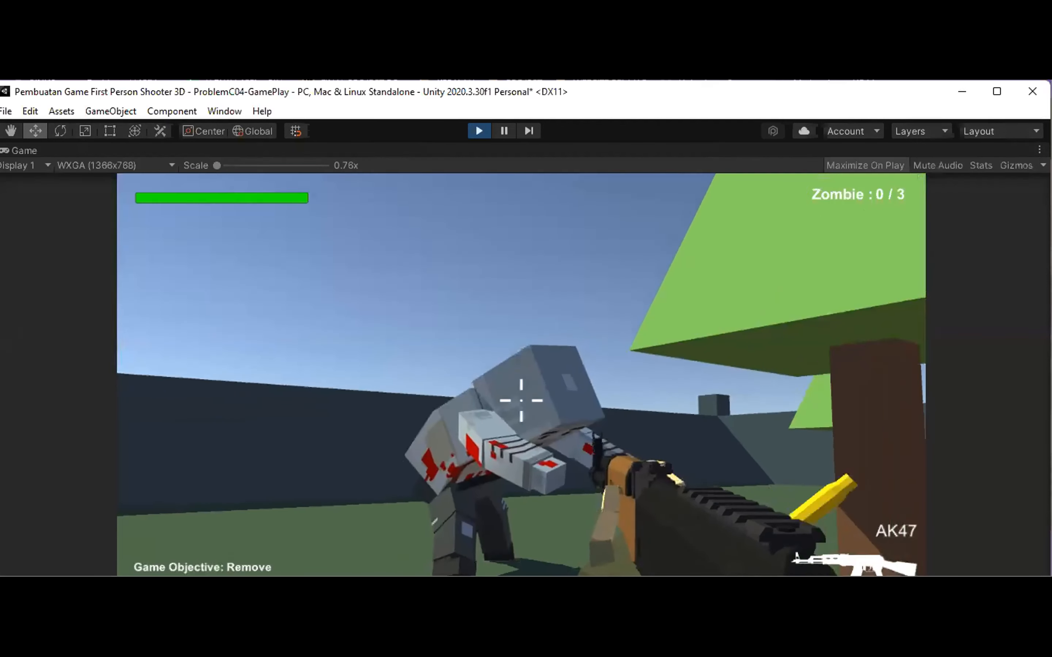
{"action": "left_click", "coordinate": [521, 400]}
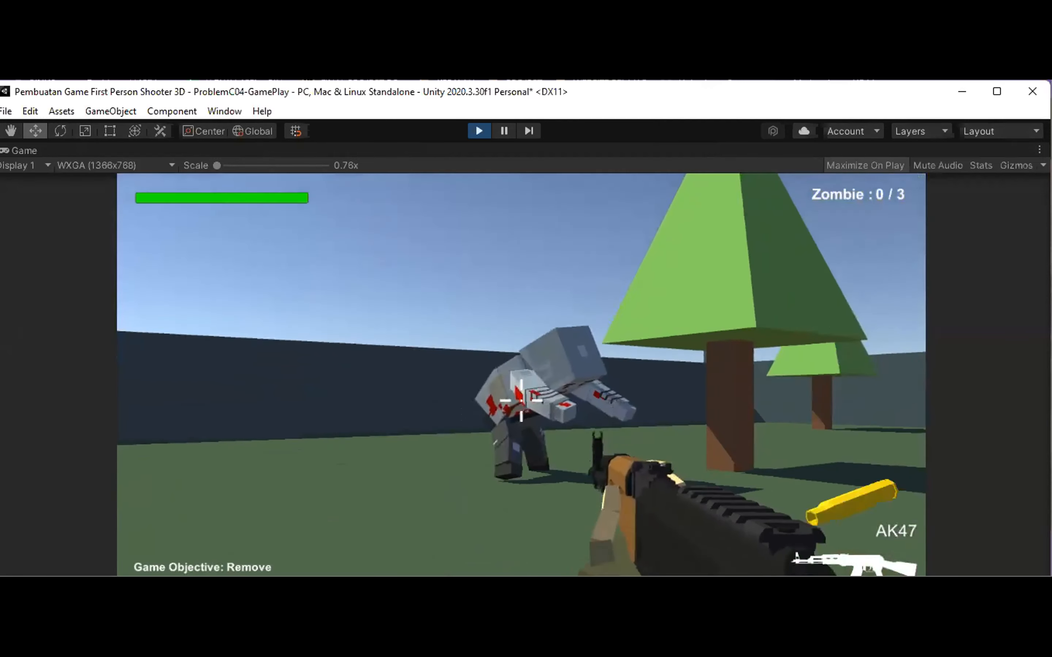
{"action": "key", "text": "r"}
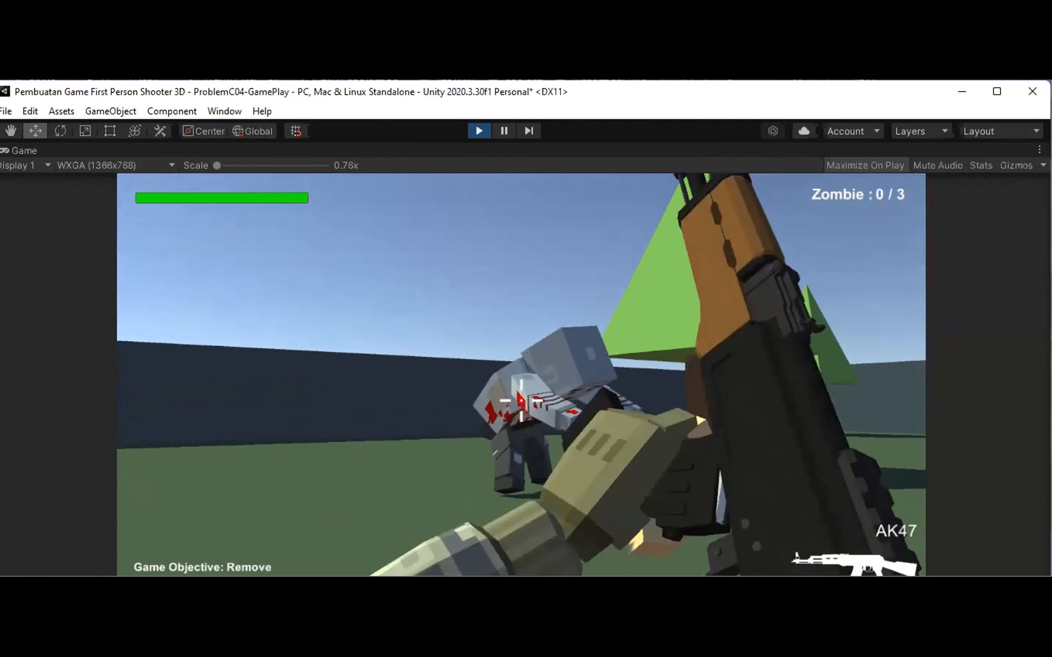
{"action": "key", "text": "a"}
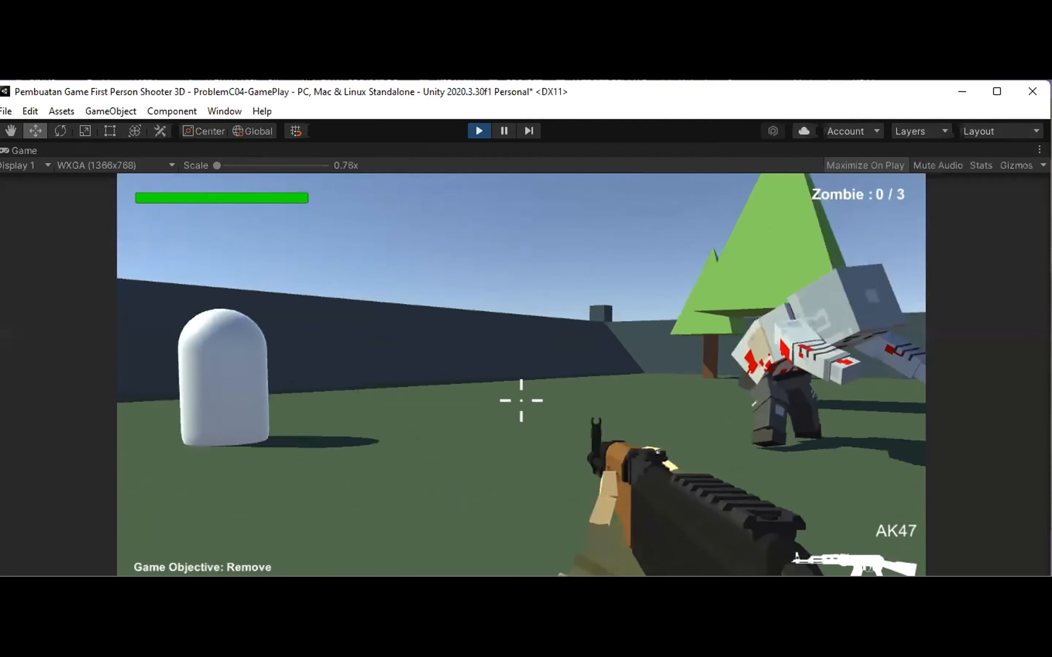
{"action": "key", "text": "Escape"}
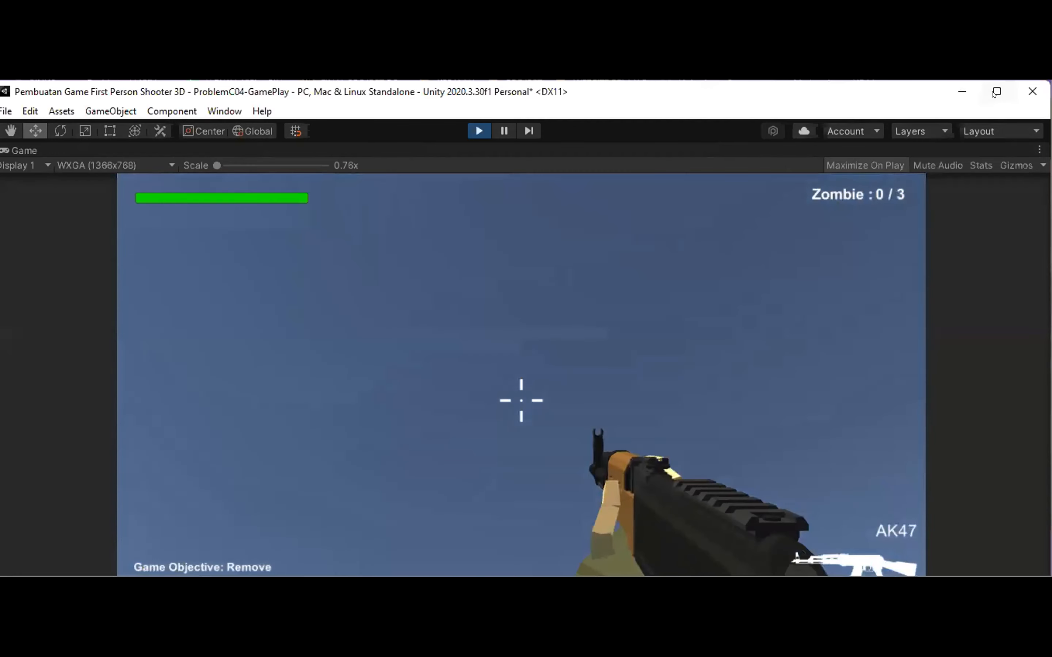
{"action": "left_click", "coordinate": [993, 93]}
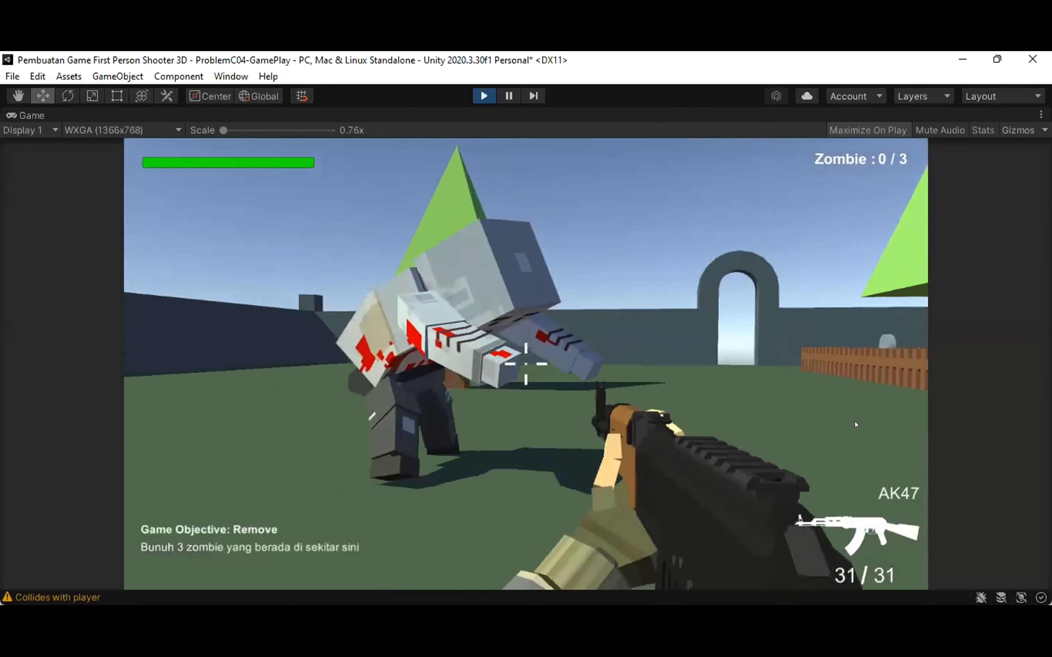
Step: Back away from the zombie while firing and reloading the AK47, and stop the game
{"action": "left_click", "coordinate": [854, 422]}
{"action": "key", "text": "s"}
{"action": "left_click", "coordinate": [526, 364]}
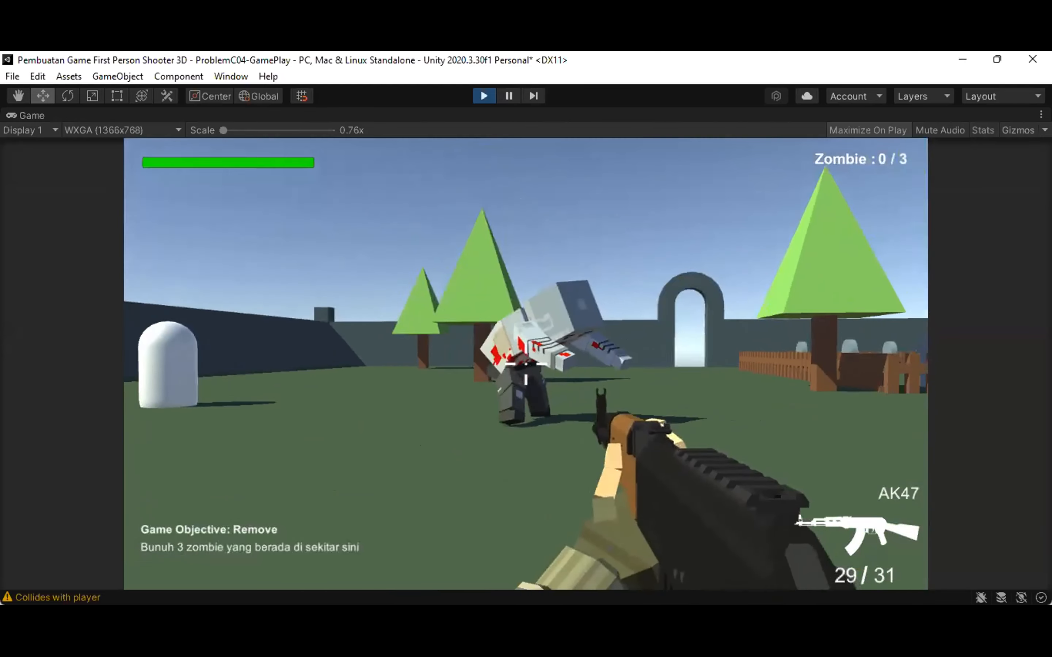
{"action": "left_click", "coordinate": [526, 364]}
{"action": "key", "text": "r"}
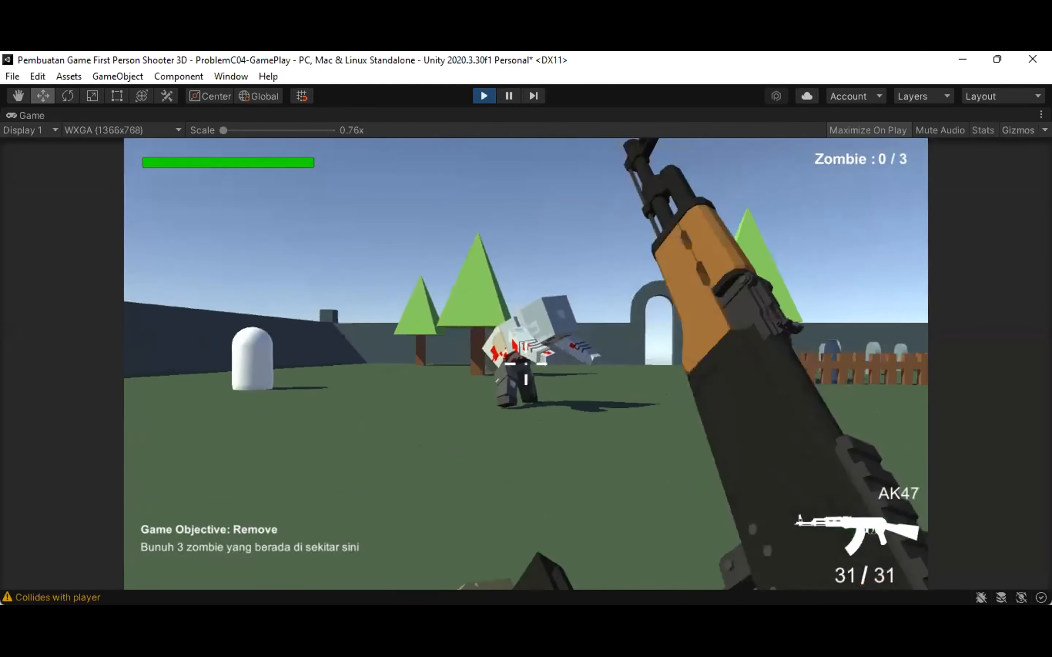
{"action": "key", "text": "Escape"}
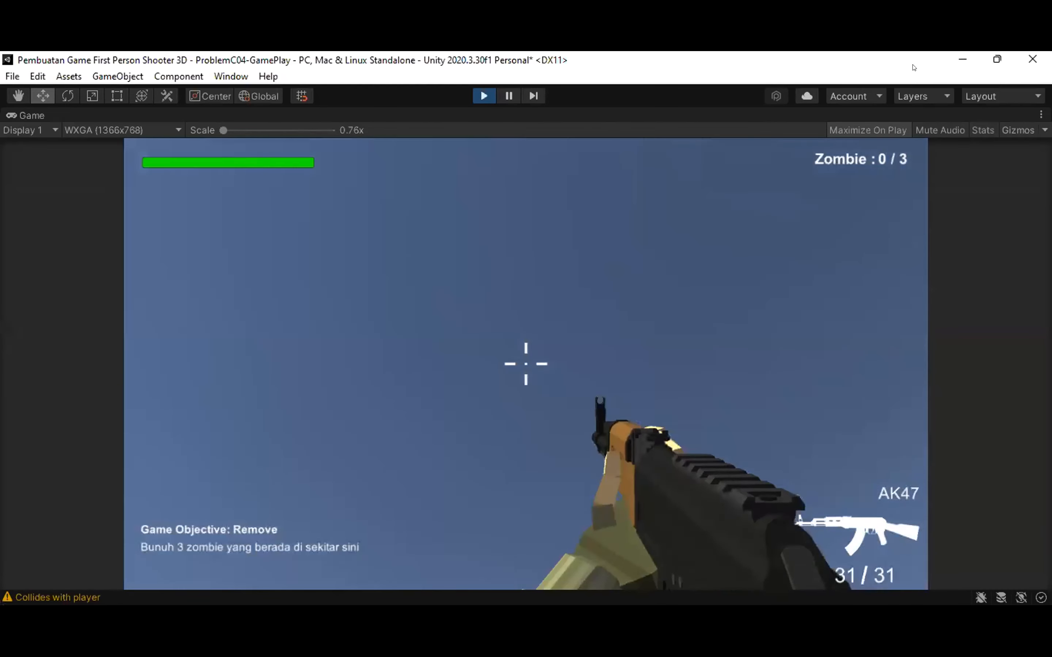
{"action": "left_click", "coordinate": [484, 96]}
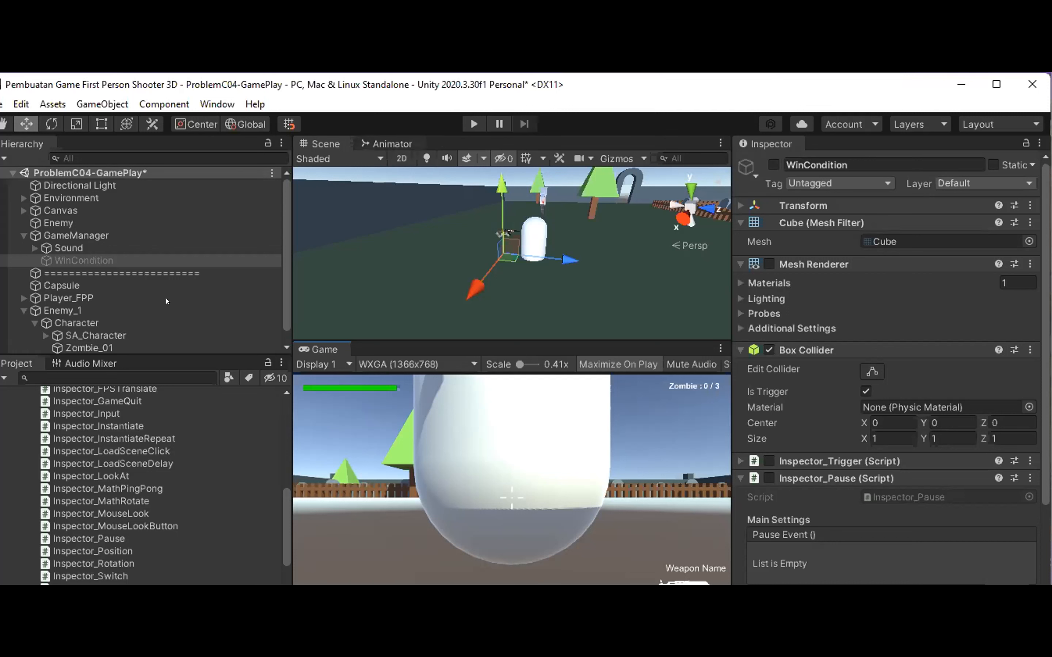
Step: Show the Player Controller from the Character Pack folder in the Animator and enlarge the state graph area
{"action": "scroll", "coordinate": [140, 399], "scroll_direction": "up", "scroll_amount": 7}
{"action": "scroll", "coordinate": [105, 426], "scroll_direction": "down", "scroll_amount": 3}
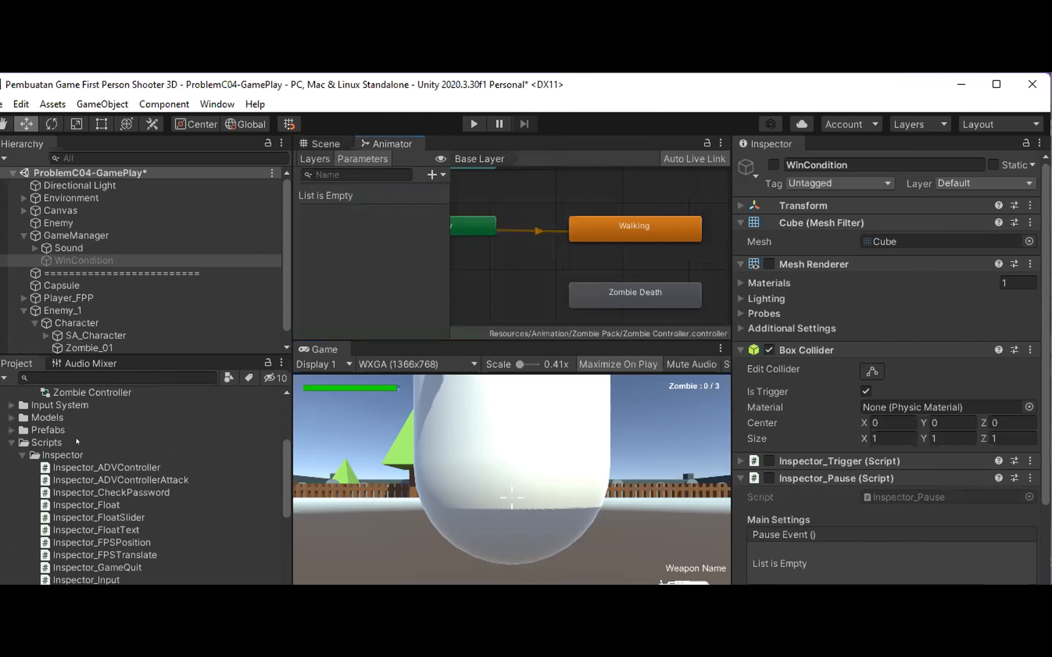
{"action": "scroll", "coordinate": [75, 439], "scroll_direction": "up", "scroll_amount": 5}
{"action": "scroll", "coordinate": [48, 465], "scroll_direction": "down", "scroll_amount": 3}
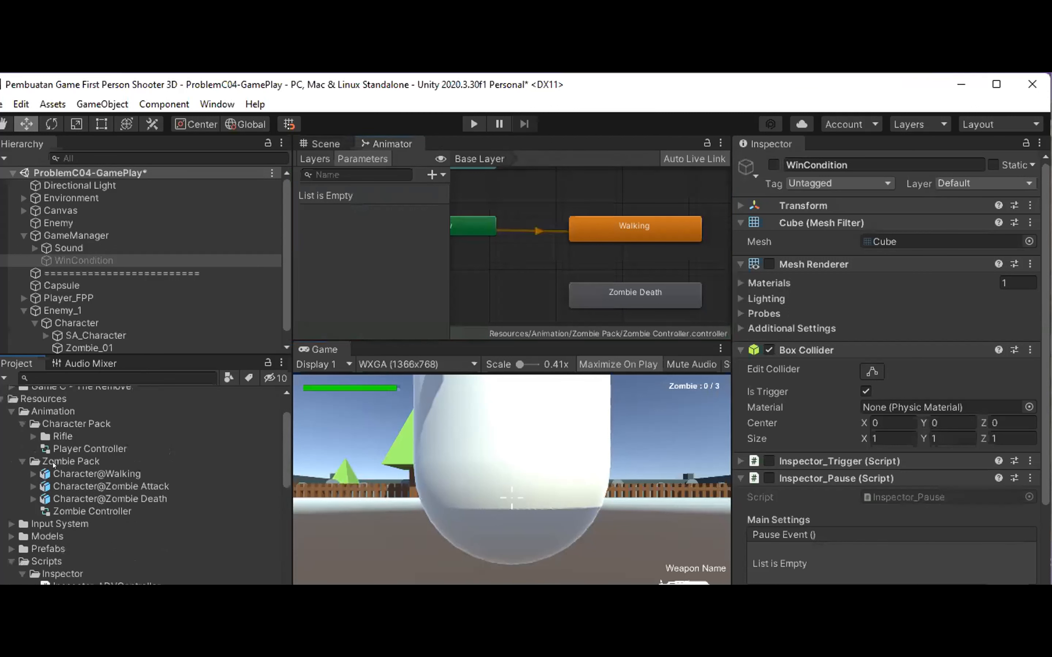
{"action": "left_click", "coordinate": [76, 450]}
{"action": "scroll", "coordinate": [551, 227], "scroll_direction": "up", "scroll_amount": 5}
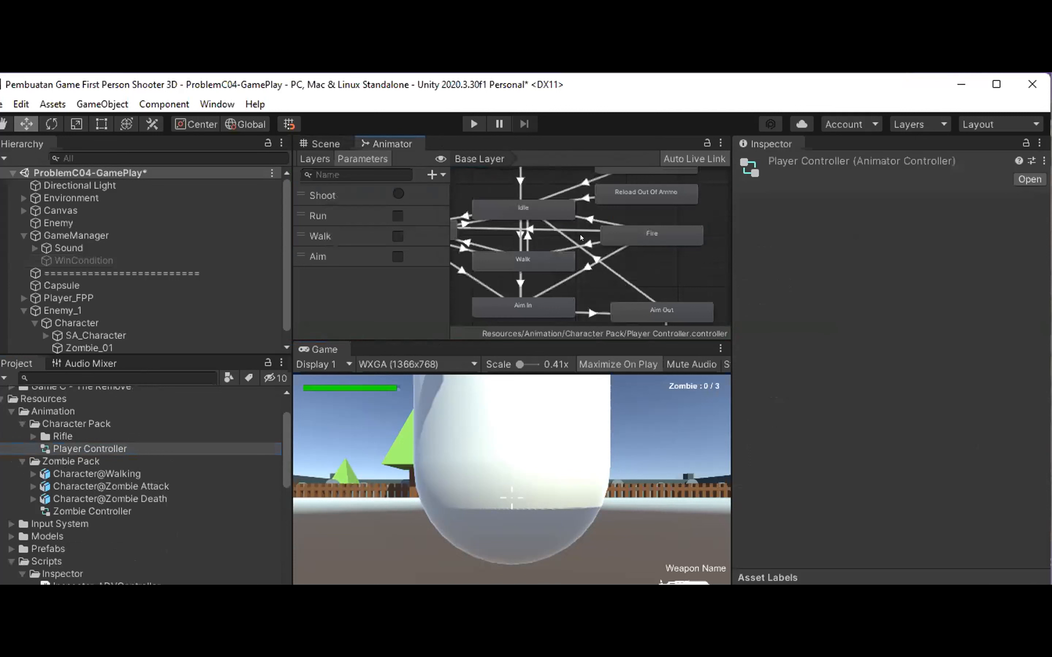
{"action": "left_click_drag", "start_coordinate": [628, 342], "coordinate": [704, 399]}
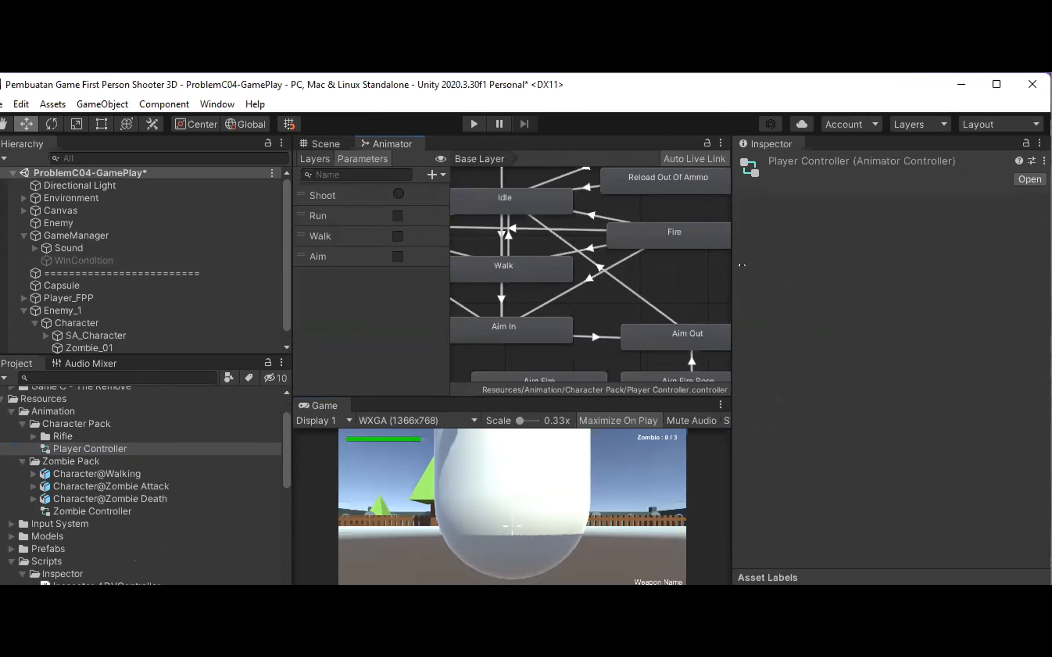
{"action": "left_click_drag", "start_coordinate": [742, 265], "coordinate": [775, 265]}
Step: Reposition the Idle state in the Player Controller graph so it sits between Draw and Walk
{"action": "middle_click_drag", "start_coordinate": [647, 278], "coordinate": [714, 329]}
{"action": "middle_click_drag", "start_coordinate": [570, 252], "coordinate": [629, 227]}
{"action": "left_click_drag", "start_coordinate": [627, 225], "coordinate": [580, 176]}
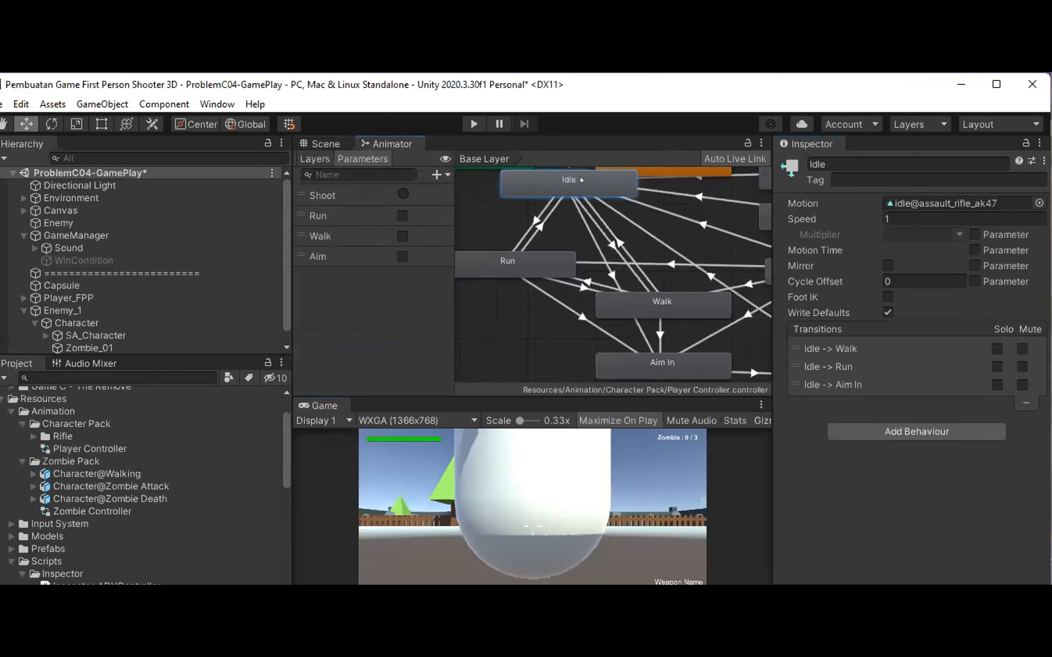
{"action": "middle_click_drag", "start_coordinate": [583, 186], "coordinate": [588, 227]}
{"action": "scroll", "coordinate": [588, 227], "scroll_direction": "up", "scroll_amount": 3}
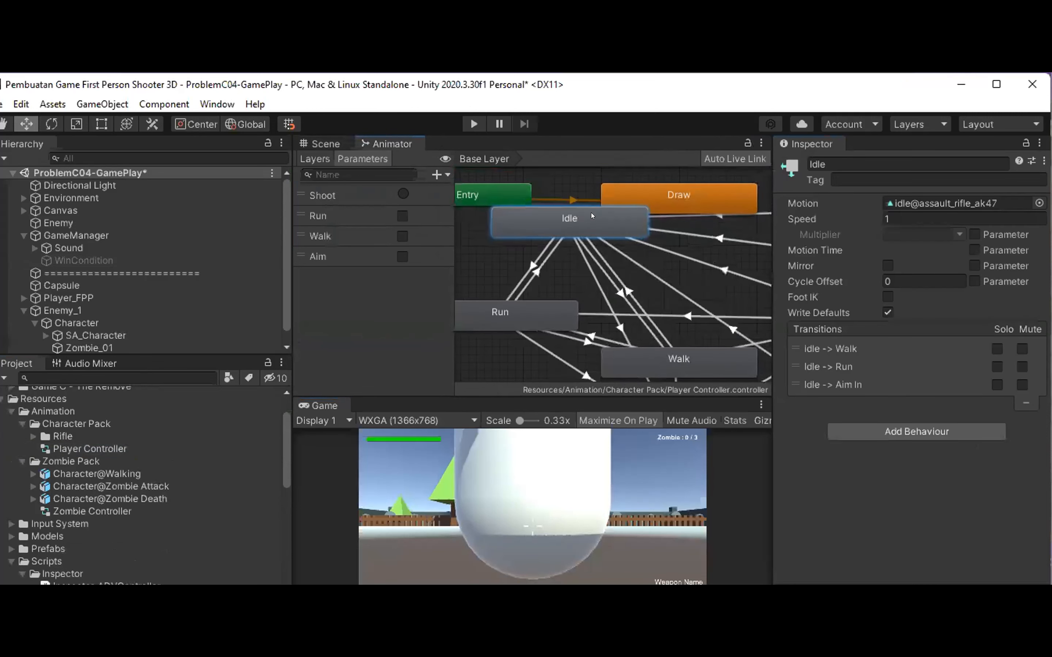
{"action": "left_click_drag", "start_coordinate": [591, 213], "coordinate": [607, 205]}
{"action": "scroll", "coordinate": [639, 275], "scroll_direction": "down", "scroll_amount": 1}
{"action": "mouse_move", "coordinate": [624, 295]}
{"action": "middle_mouse_down"}
{"action": "mouse_move", "coordinate": [603, 261]}
{"action": "mouse_move", "coordinate": [524, 291]}
{"action": "middle_mouse_up"}
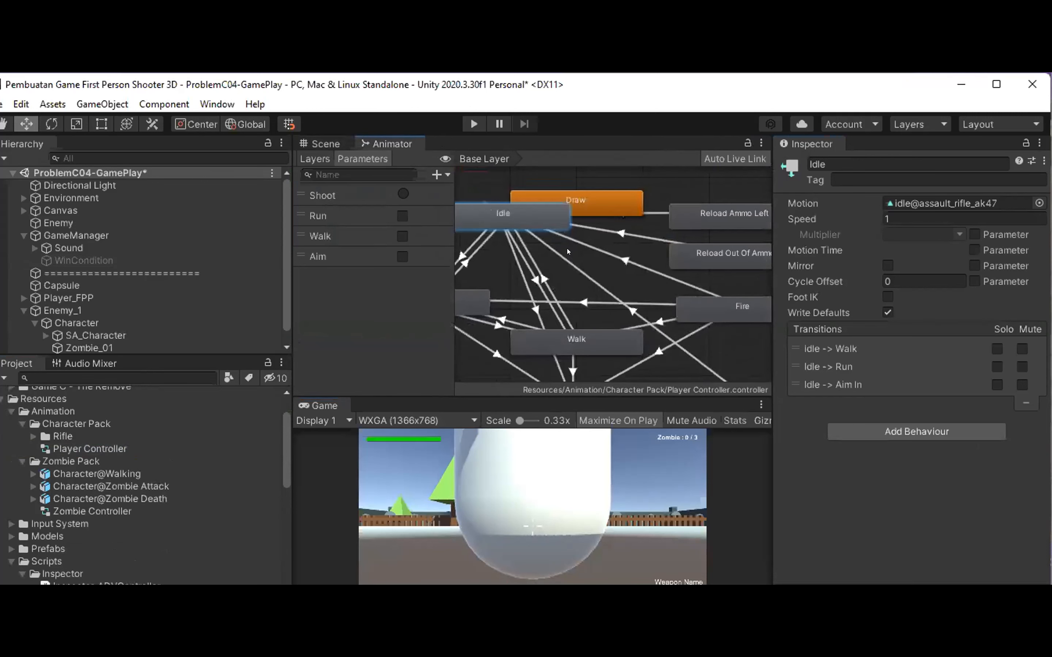
{"action": "left_click_drag", "start_coordinate": [551, 210], "coordinate": [625, 263]}
Step: Rearrange the Reload Ammo Left and Reload Out Of Ammo states above Fire, and select Reload Out Of Ammo
{"action": "middle_click_drag", "start_coordinate": [724, 234], "coordinate": [679, 240]}
{"action": "left_click_drag", "start_coordinate": [681, 229], "coordinate": [694, 210]}
{"action": "left_click_drag", "start_coordinate": [700, 253], "coordinate": [707, 201]}
{"action": "left_click", "coordinate": [711, 224]}
{"action": "left_click", "coordinate": [701, 245]}
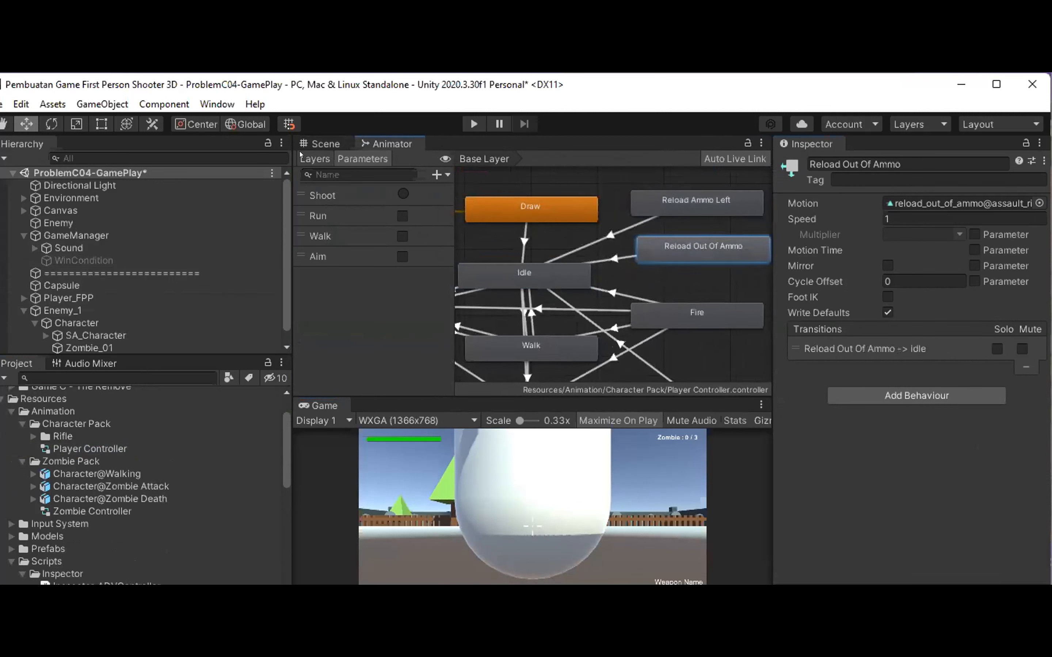
Step: Select Weapon_01 under Player_FPP, review its Gun Type Auto settings, and locate the GunTypeAuto script in the project
{"action": "left_click", "coordinate": [118, 295]}
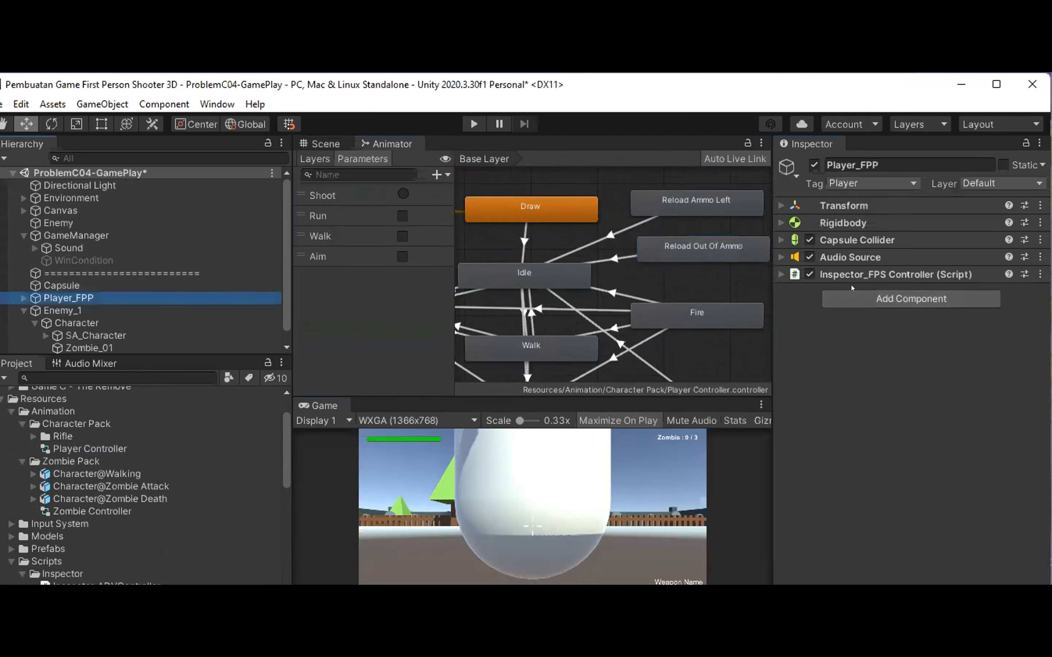
{"action": "left_click", "coordinate": [23, 297]}
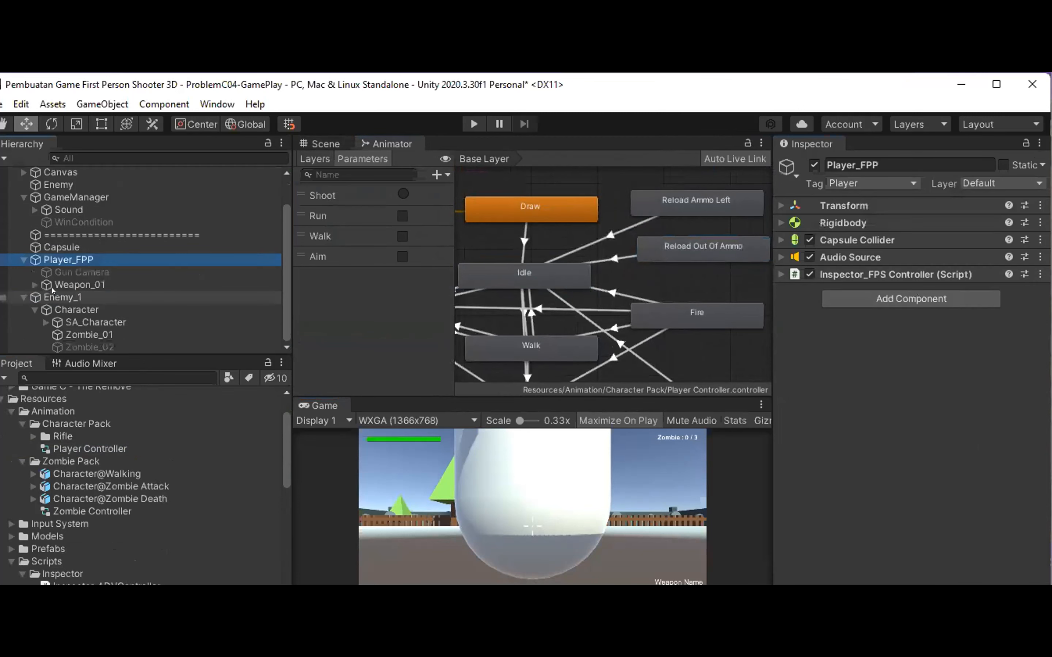
{"action": "left_click", "coordinate": [79, 285]}
{"action": "scroll", "coordinate": [908, 260], "scroll_direction": "down", "scroll_amount": 5}
{"action": "scroll", "coordinate": [931, 178], "scroll_direction": "up", "scroll_amount": 5}
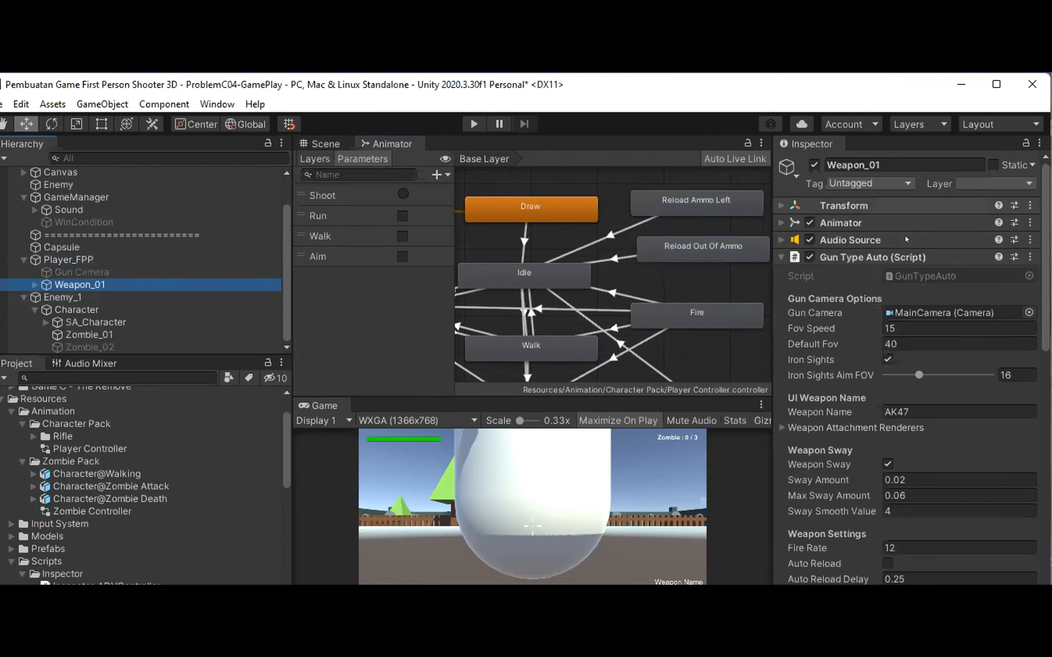
{"action": "left_click", "coordinate": [905, 273]}
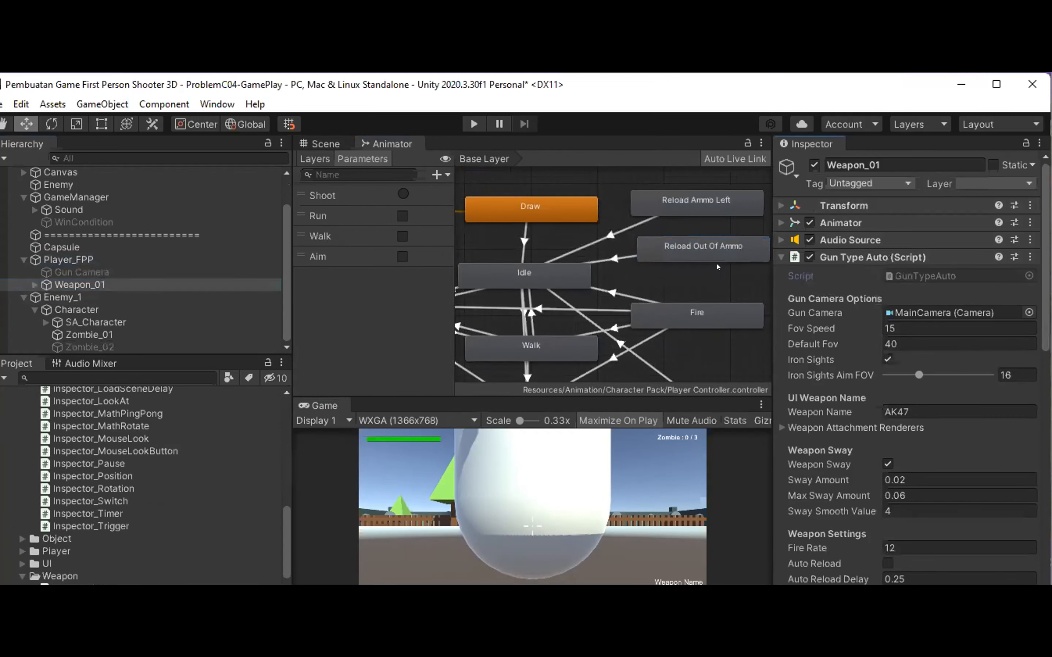
{"action": "key", "text": "alt+Tab"}
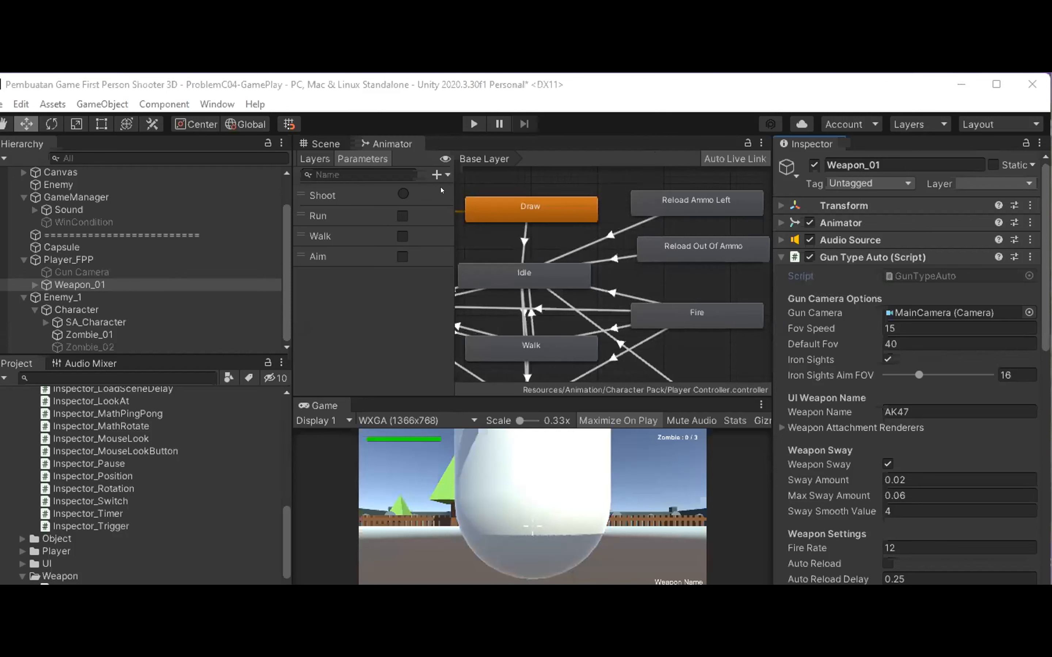
Step: Switch to the Scene view and examine the player's arms and AK47 up close from the side
{"action": "left_click", "coordinate": [325, 143]}
{"action": "right_click_drag", "start_coordinate": [553, 272], "coordinate": [538, 164]}
{"action": "key", "text": "w"}
{"action": "key", "text": "s"}
{"action": "key", "text": "w"}
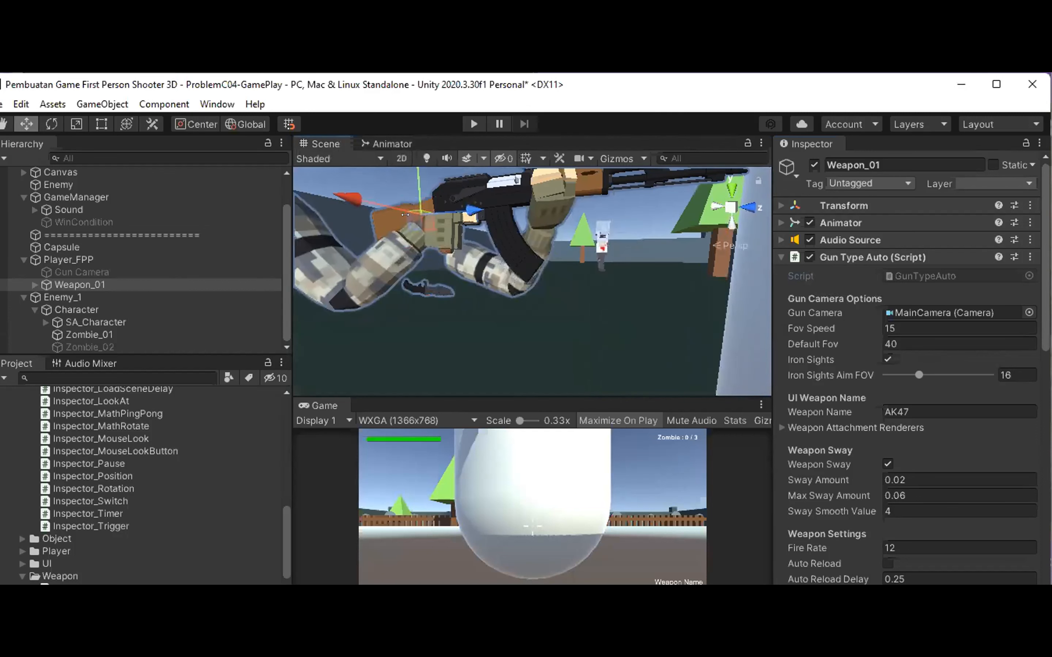
Step: Widen the Hierarchy and Project area, and make the Project list taller around the Character Pack folder
{"action": "scroll", "coordinate": [27, 440], "scroll_direction": "up", "scroll_amount": 7}
{"action": "left_click", "coordinate": [27, 438]}
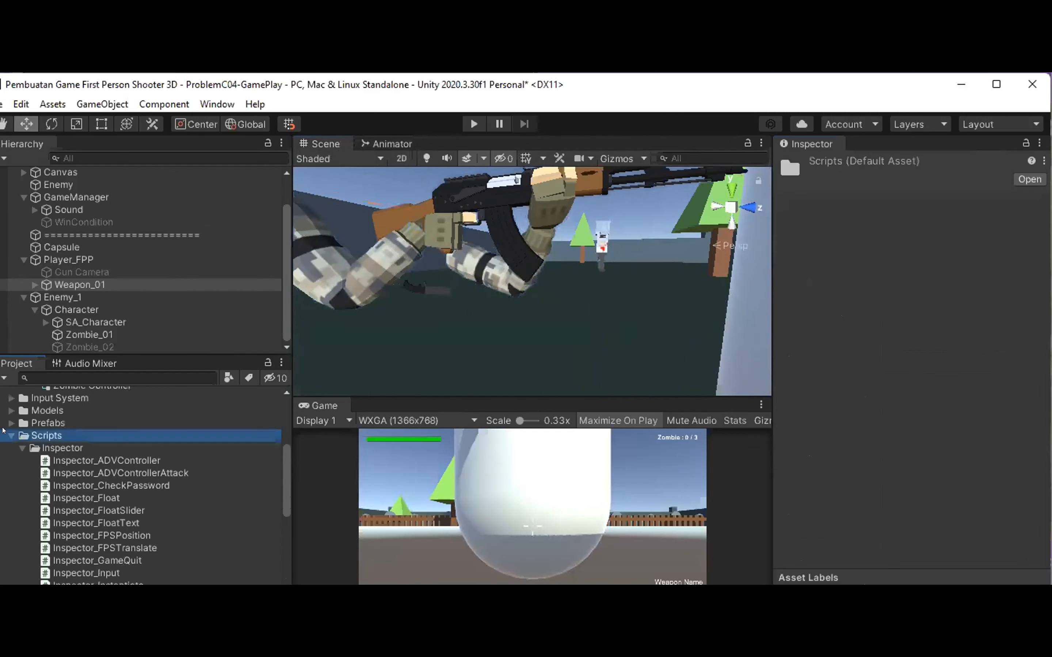
{"action": "scroll", "coordinate": [51, 430], "scroll_direction": "up", "scroll_amount": 3}
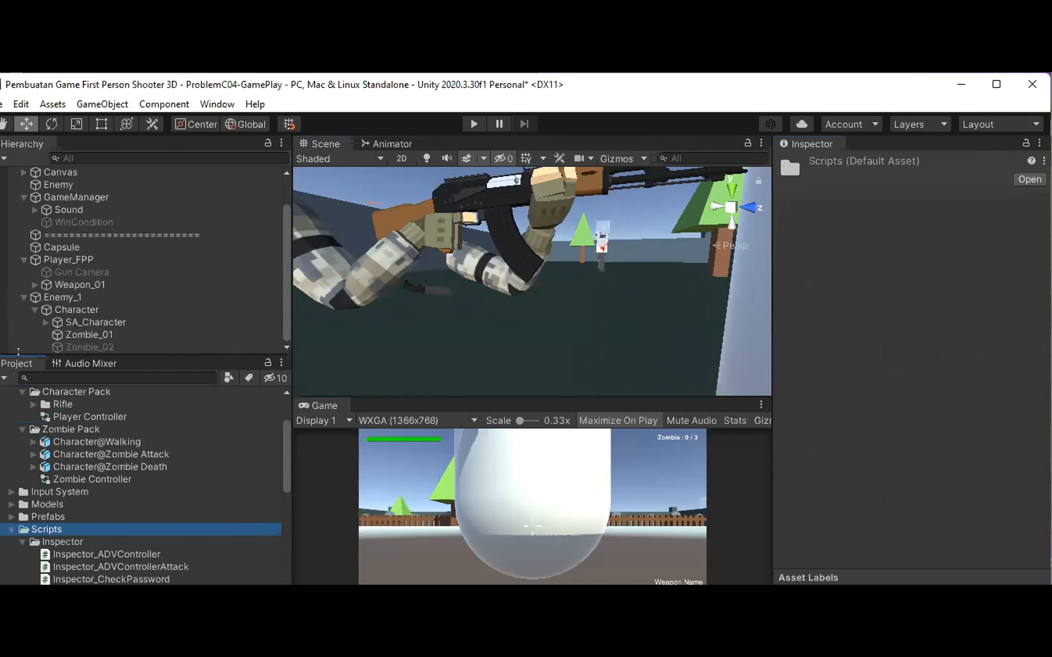
{"action": "left_click_drag", "start_coordinate": [288, 367], "coordinate": [487, 367]}
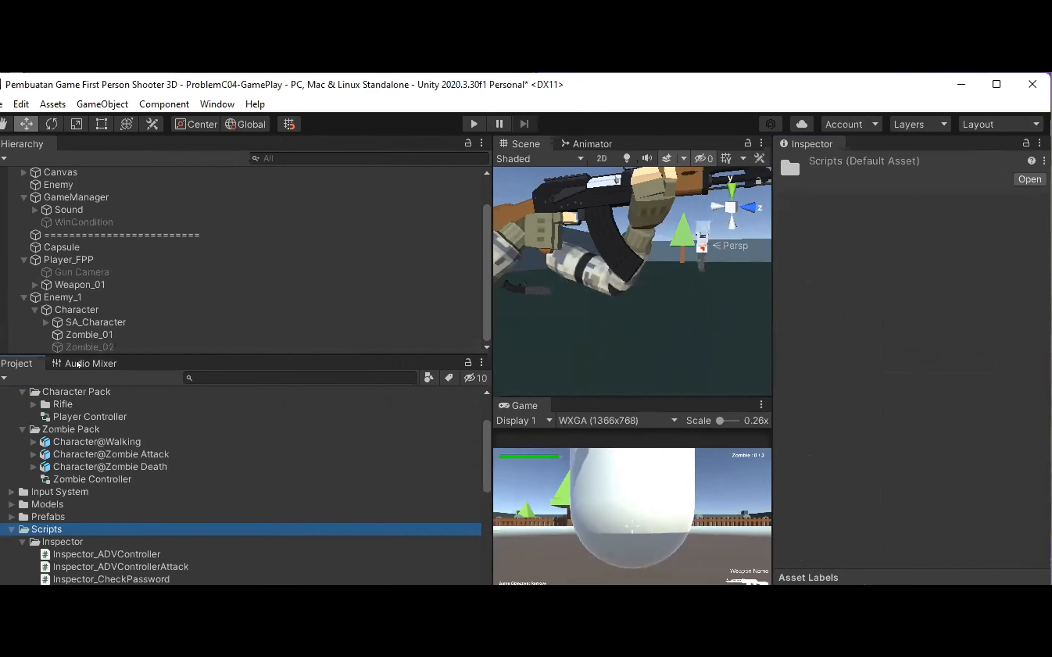
{"action": "left_click", "coordinate": [113, 348]}
{"action": "left_click_drag", "start_coordinate": [114, 356], "coordinate": [130, 310]}
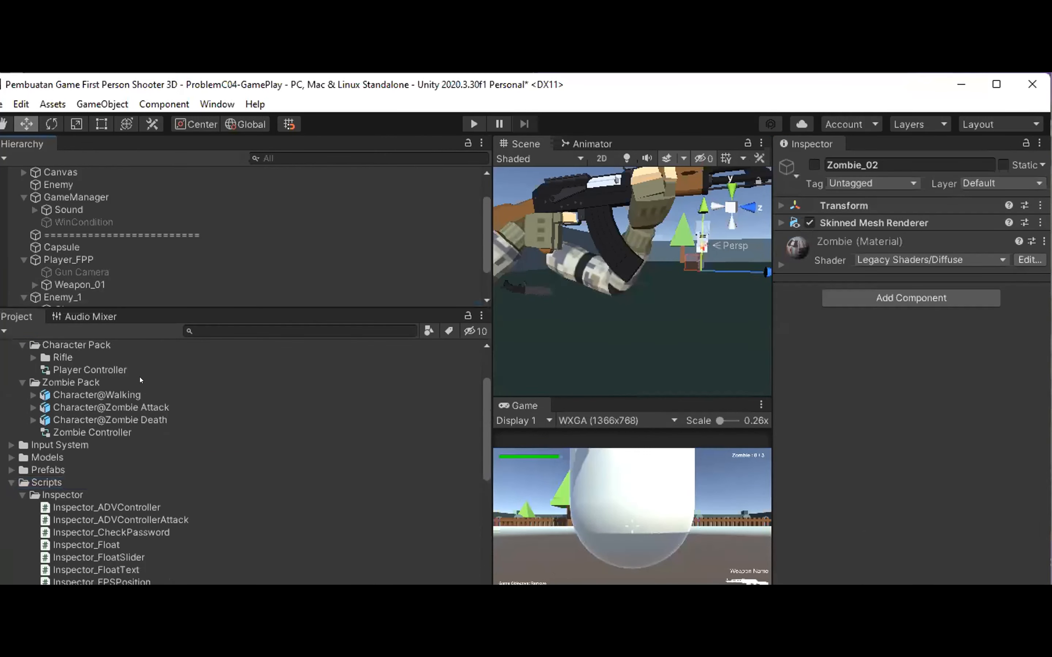
{"action": "scroll", "coordinate": [114, 386], "scroll_direction": "up", "scroll_amount": 2}
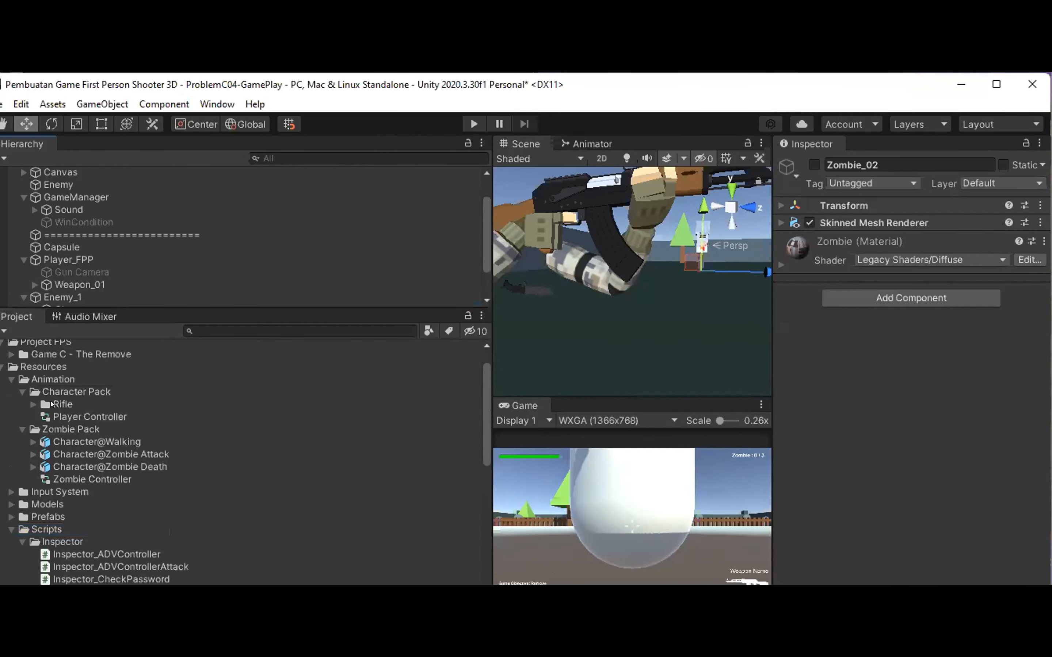
Step: Expand the Rifle folder, select the aim_fire@assault_rifle_ak47 clip, and look through the rifle animation clips
{"action": "left_click", "coordinate": [33, 404]}
{"action": "left_click", "coordinate": [87, 416]}
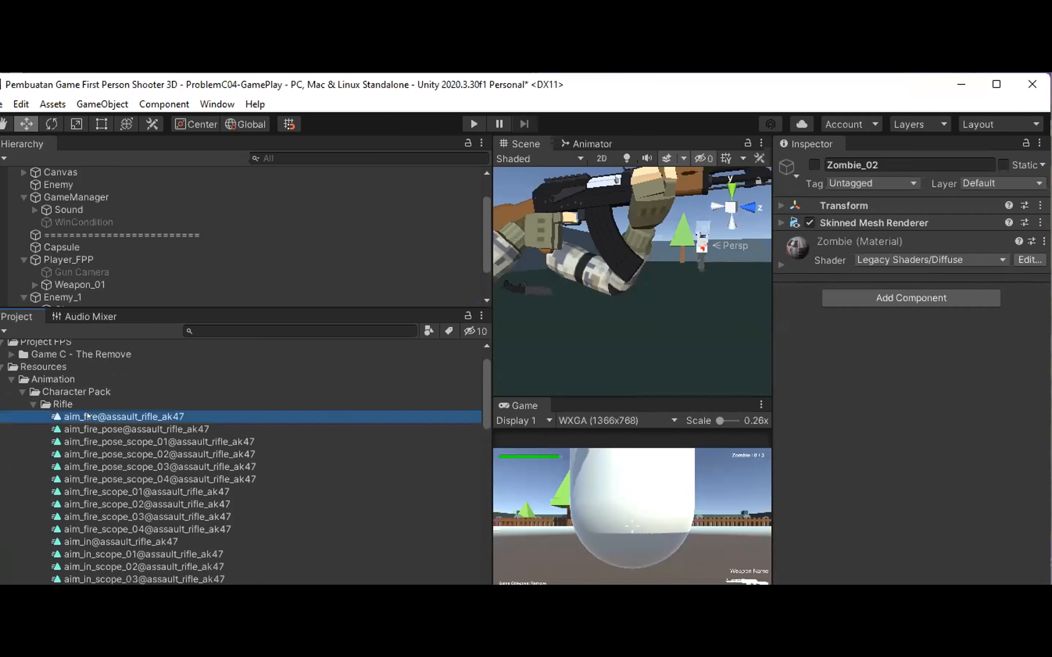
{"action": "scroll", "coordinate": [88, 415], "scroll_direction": "down", "scroll_amount": 2}
{"action": "scroll", "coordinate": [192, 379], "scroll_direction": "down", "scroll_amount": 8}
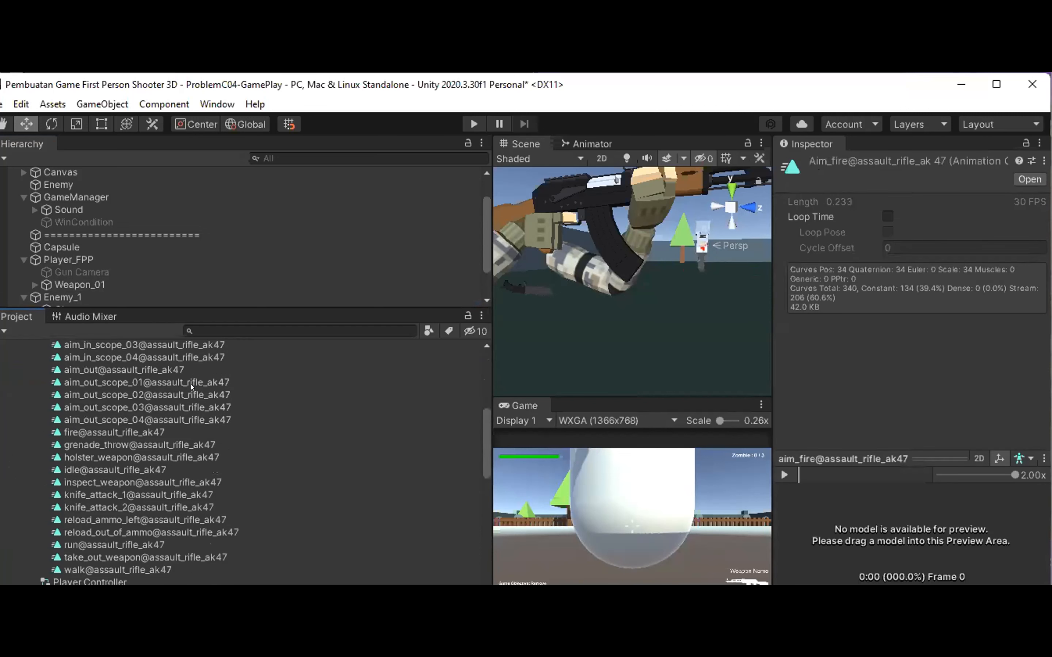
Step: Look through the remaining AK47 rifle clips, from the aim-out clips down to walk@assault_rifle_ak47 and back up
{"action": "scroll", "coordinate": [191, 385], "scroll_direction": "down", "scroll_amount": 8}
{"action": "scroll", "coordinate": [192, 386], "scroll_direction": "up", "scroll_amount": 8}
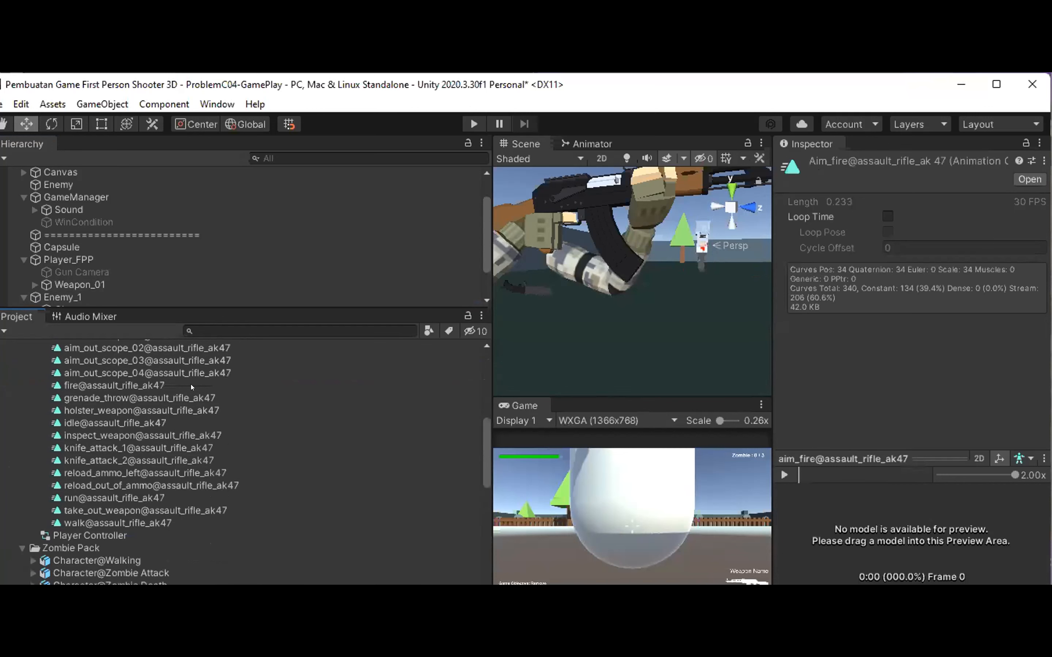
{"action": "scroll", "coordinate": [191, 385], "scroll_direction": "up", "scroll_amount": 6}
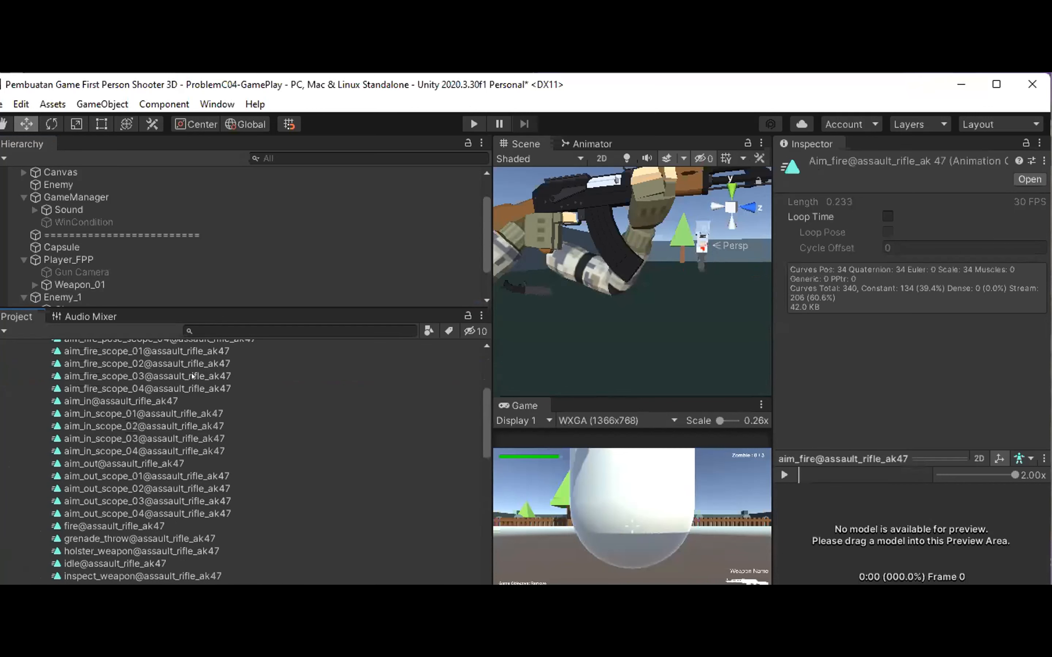
Step: Show the Player Controller graph in the Animator and widen the view at the expense of the Hierarchy and Project area
{"action": "left_click", "coordinate": [589, 144]}
{"action": "scroll", "coordinate": [688, 274], "scroll_direction": "down", "scroll_amount": 3}
{"action": "scroll", "coordinate": [681, 265], "scroll_direction": "down", "scroll_amount": 3}
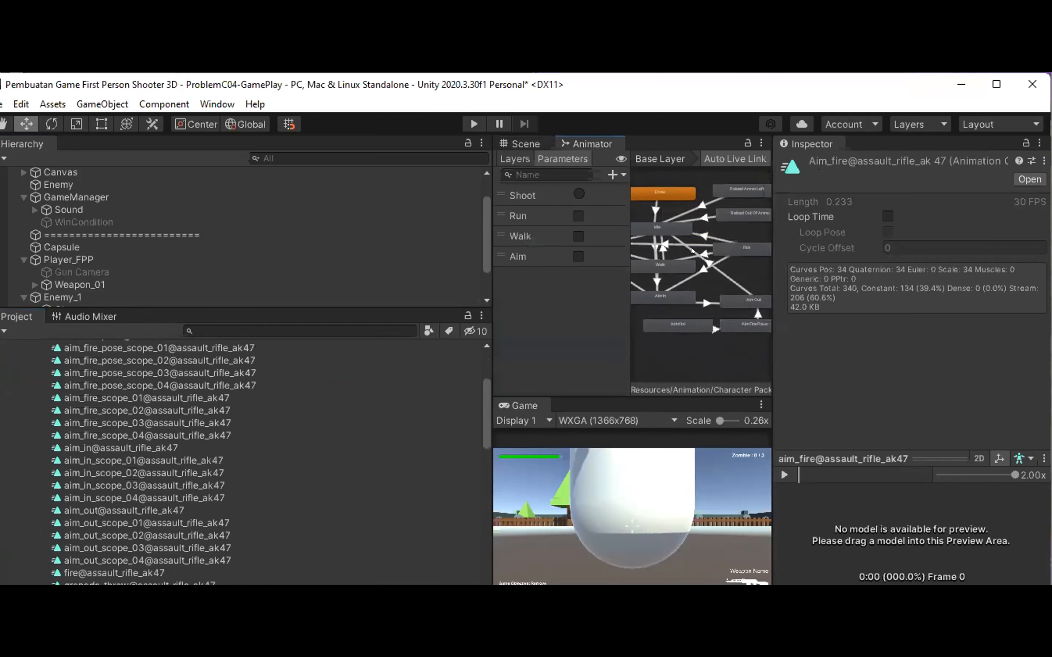
{"action": "left_click_drag", "start_coordinate": [492, 266], "coordinate": [347, 266]}
Step: Examine the Fire, Aim Out, Idle, Walk and Aim In states and their transitions, and return to the start of the Rifle clips
{"action": "scroll", "coordinate": [553, 229], "scroll_direction": "up", "scroll_amount": 5}
{"action": "middle_click_drag", "start_coordinate": [554, 226], "coordinate": [603, 334]}
{"action": "scroll", "coordinate": [608, 310], "scroll_direction": "down", "scroll_amount": 1}
{"action": "middle_click_drag", "start_coordinate": [609, 309], "coordinate": [652, 180]}
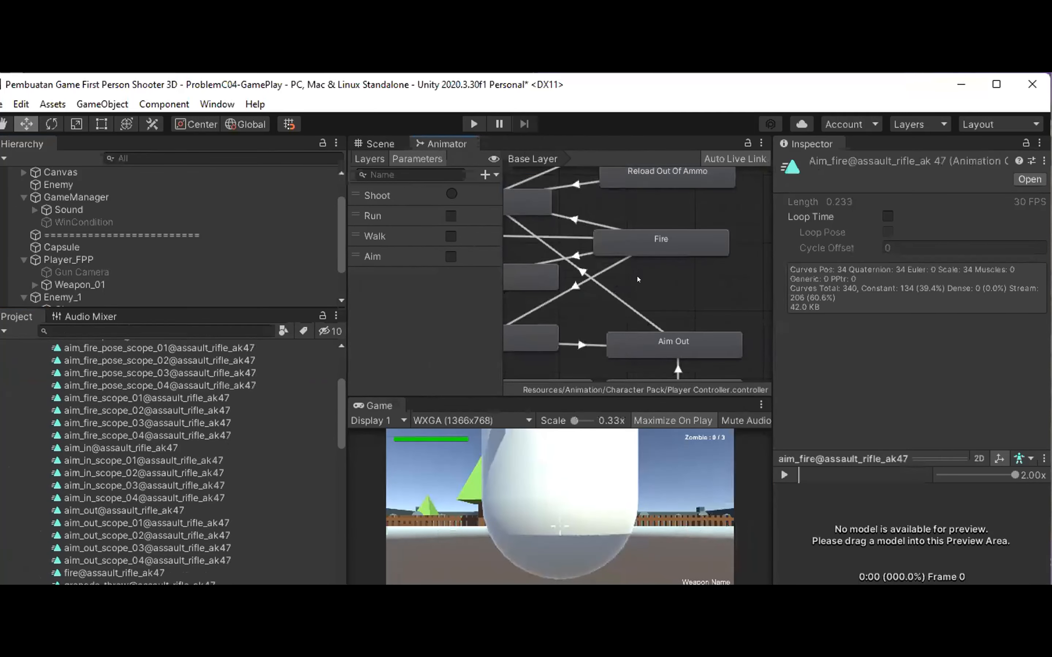
{"action": "middle_click_drag", "start_coordinate": [636, 276], "coordinate": [731, 184]}
{"action": "middle_click_drag", "start_coordinate": [638, 238], "coordinate": [714, 326]}
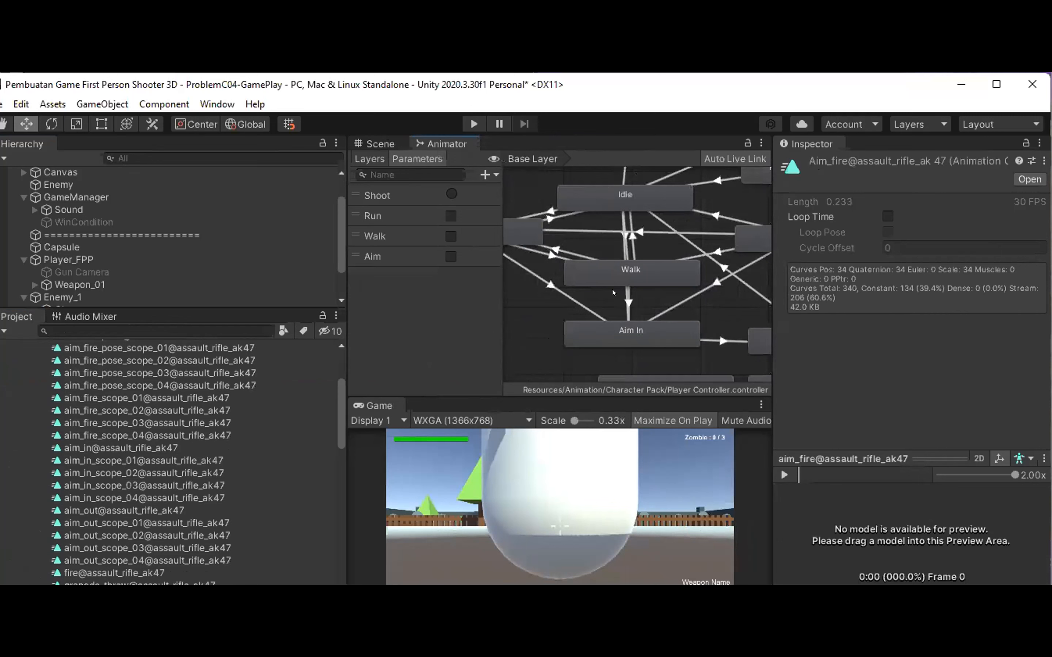
{"action": "scroll", "coordinate": [293, 374], "scroll_direction": "up", "scroll_amount": 3}
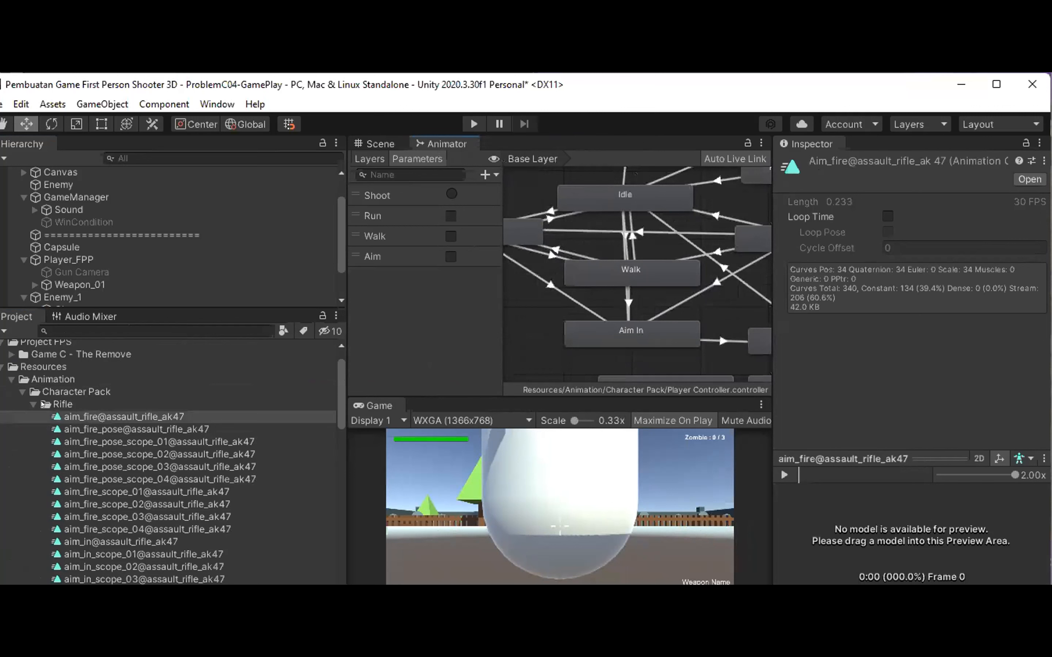
{"action": "scroll", "coordinate": [653, 264], "scroll_direction": "down", "scroll_amount": 2}
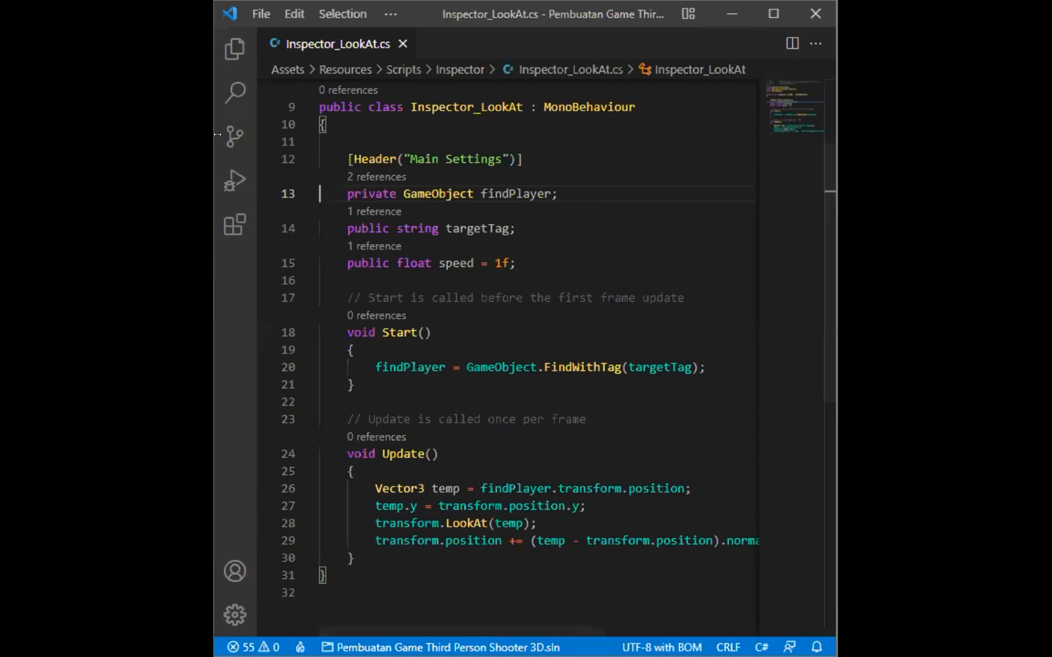
Step: In Visual Studio Code, widen the window showing Inspector_LookAt.cs and highlight the GameObject.FindWithTag(targetTag) line in Start
{"action": "left_click_drag", "start_coordinate": [218, 135], "coordinate": [148, 135]}
{"action": "scroll", "coordinate": [398, 192], "scroll_direction": "up", "scroll_amount": 1}
{"action": "scroll", "coordinate": [403, 191], "scroll_direction": "down", "scroll_amount": 1}
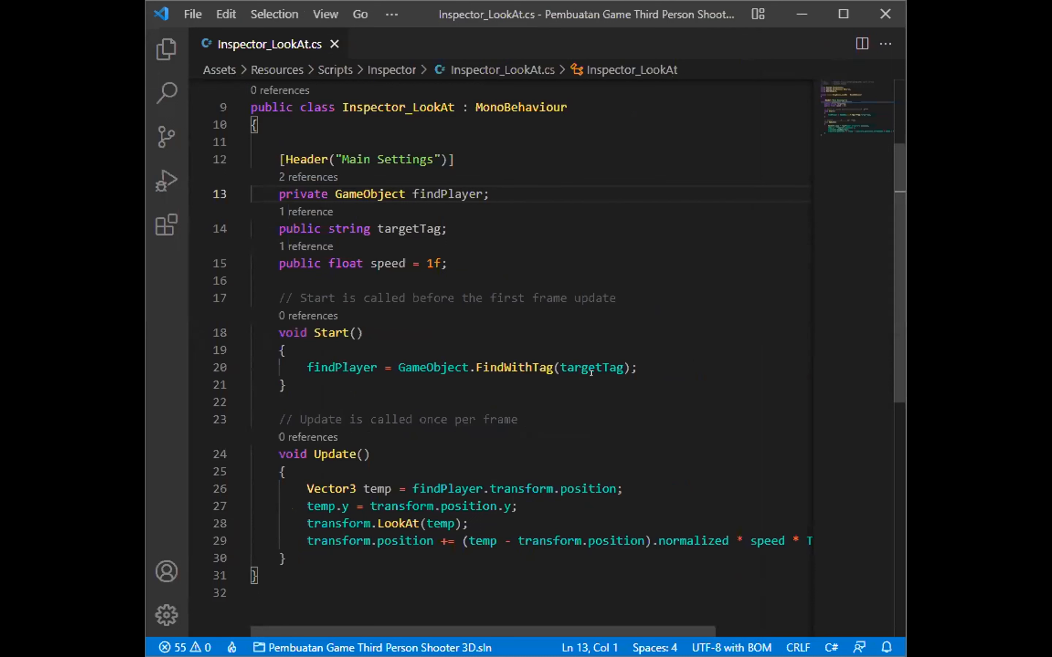
{"action": "left_click_drag", "start_coordinate": [642, 368], "coordinate": [298, 359]}
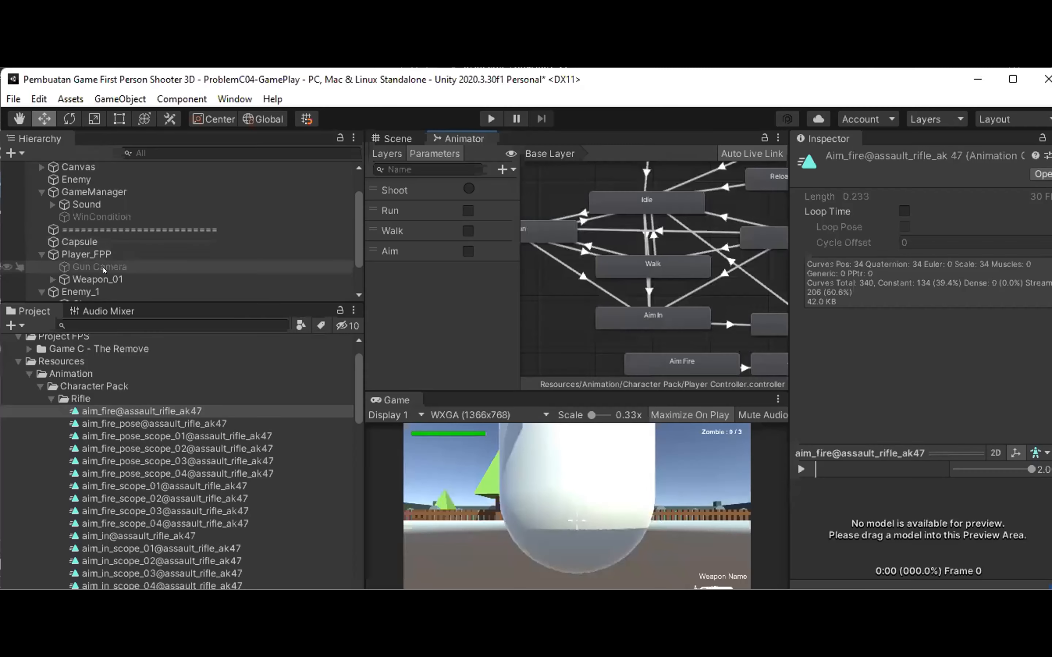
Step: Back in Unity, select Enemy_1 and review the Target Tag and Speed settings of its Inspector_LookAt script
{"action": "scroll", "coordinate": [174, 231], "scroll_direction": "down", "scroll_amount": 2}
{"action": "left_click", "coordinate": [81, 244]}
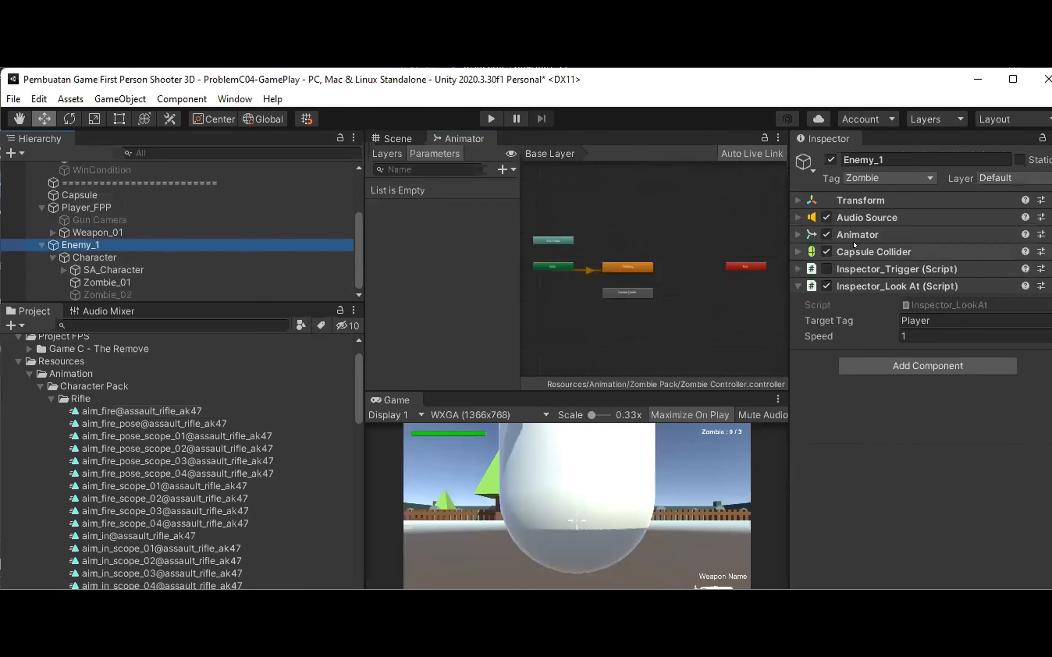
{"action": "left_click", "coordinate": [919, 321]}
{"action": "left_click", "coordinate": [919, 336]}
Step: Check the tag options of Player_FPP without changing them, and view Enemy_1 selected in the Scene view
{"action": "left_click", "coordinate": [87, 207]}
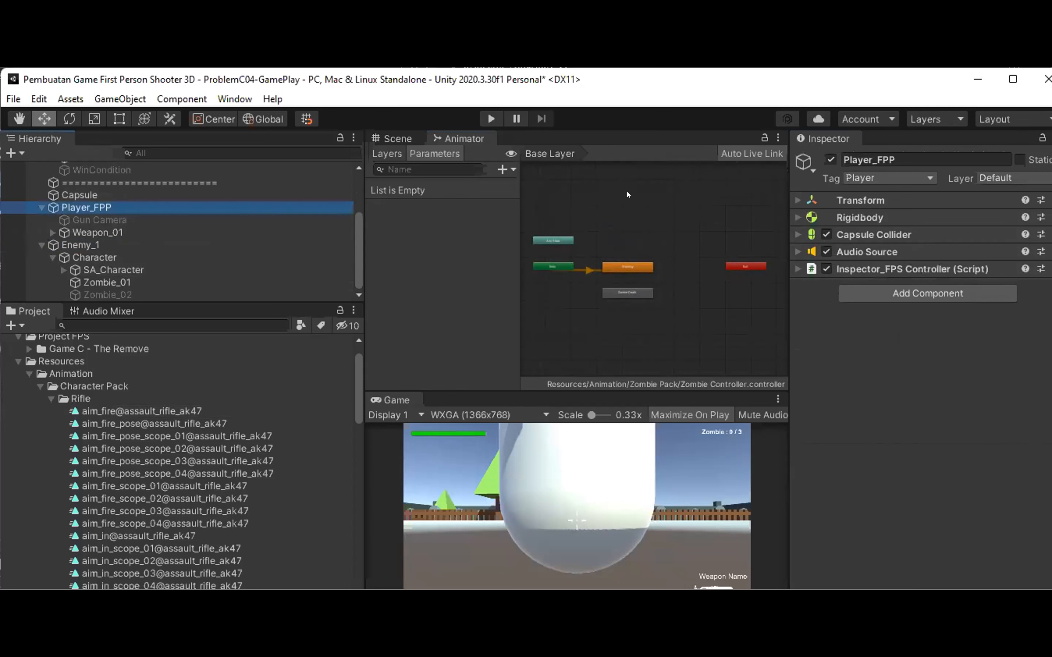
{"action": "left_click", "coordinate": [862, 178]}
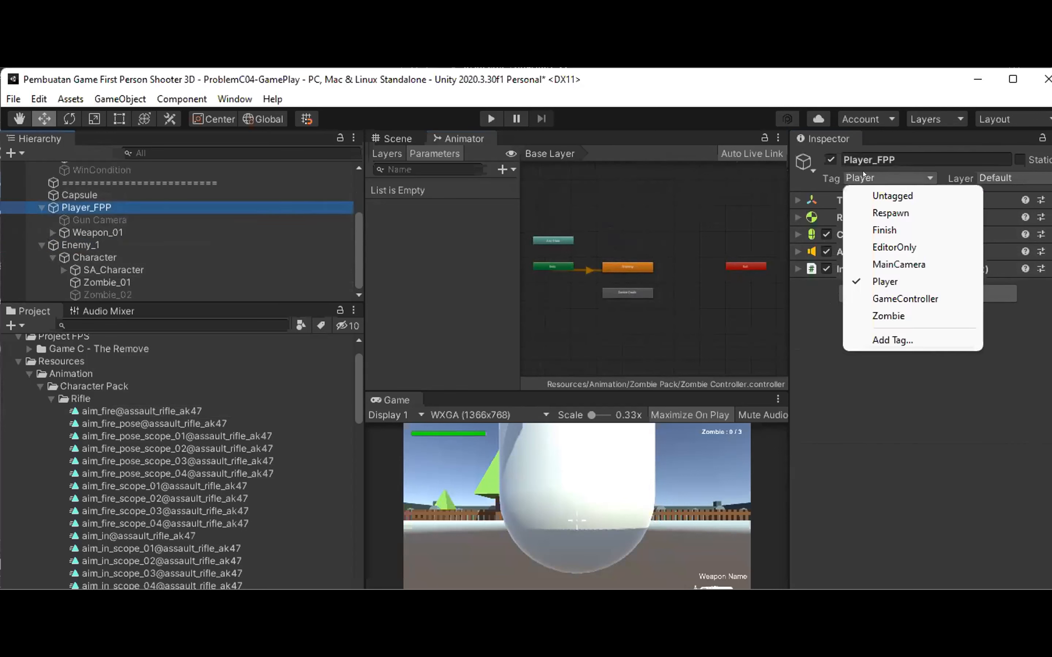
{"action": "left_click", "coordinate": [816, 180]}
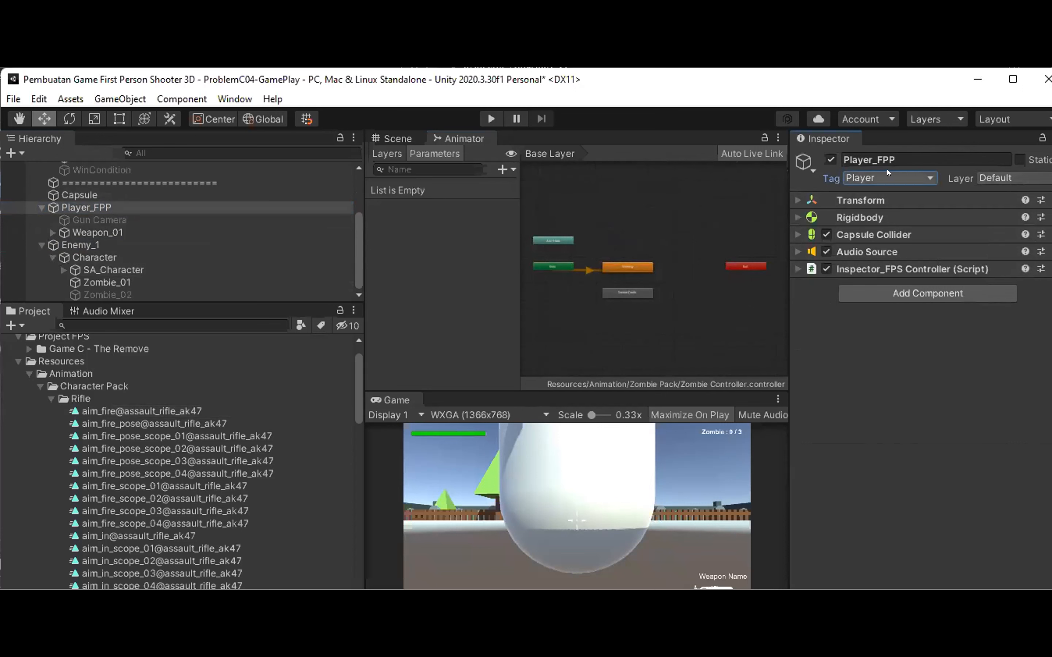
{"action": "left_click", "coordinate": [394, 139]}
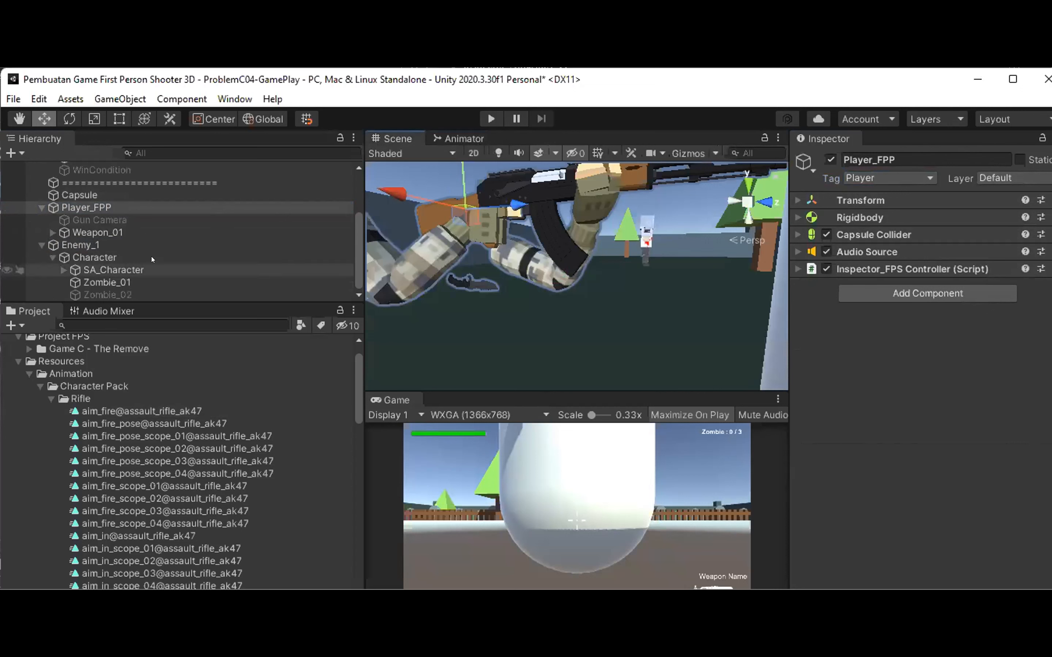
{"action": "left_click", "coordinate": [140, 245]}
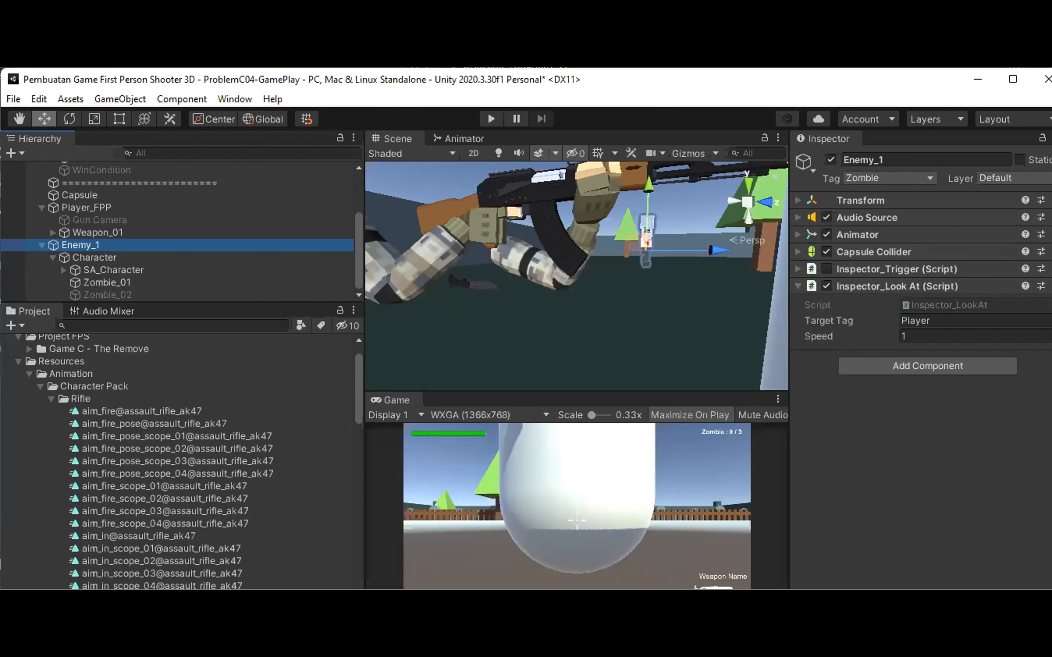
Step: Switch to Visual Studio Code and examine the transform.position movement line in the Update method of Inspector_LookAt.cs
{"action": "key", "text": "alt+Tab"}
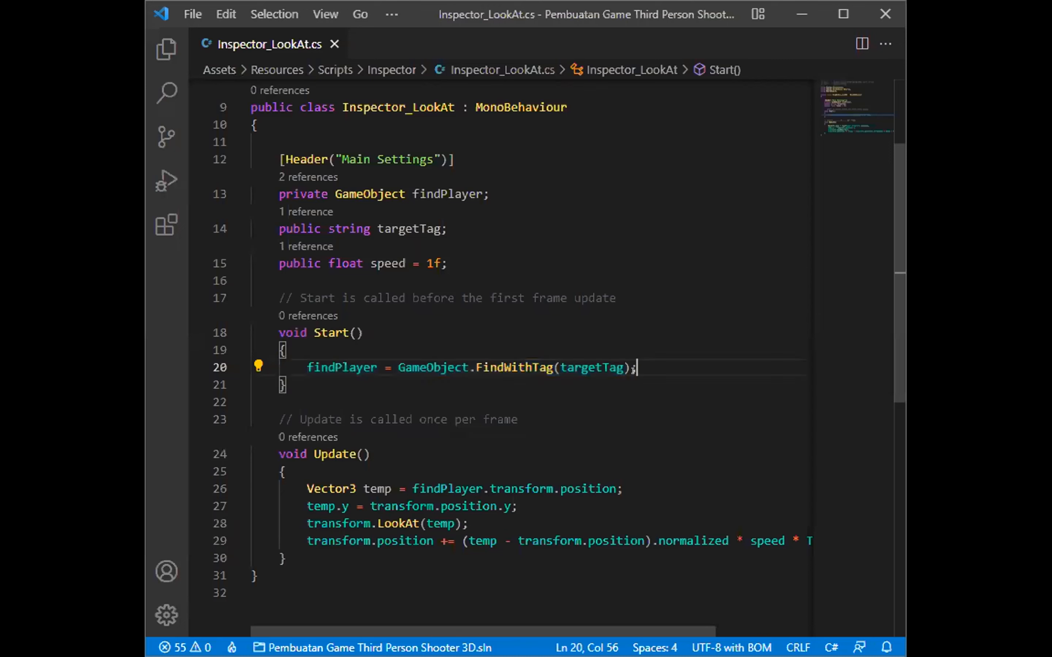
{"action": "scroll", "coordinate": [457, 617], "scroll_direction": "down", "scroll_amount": 1}
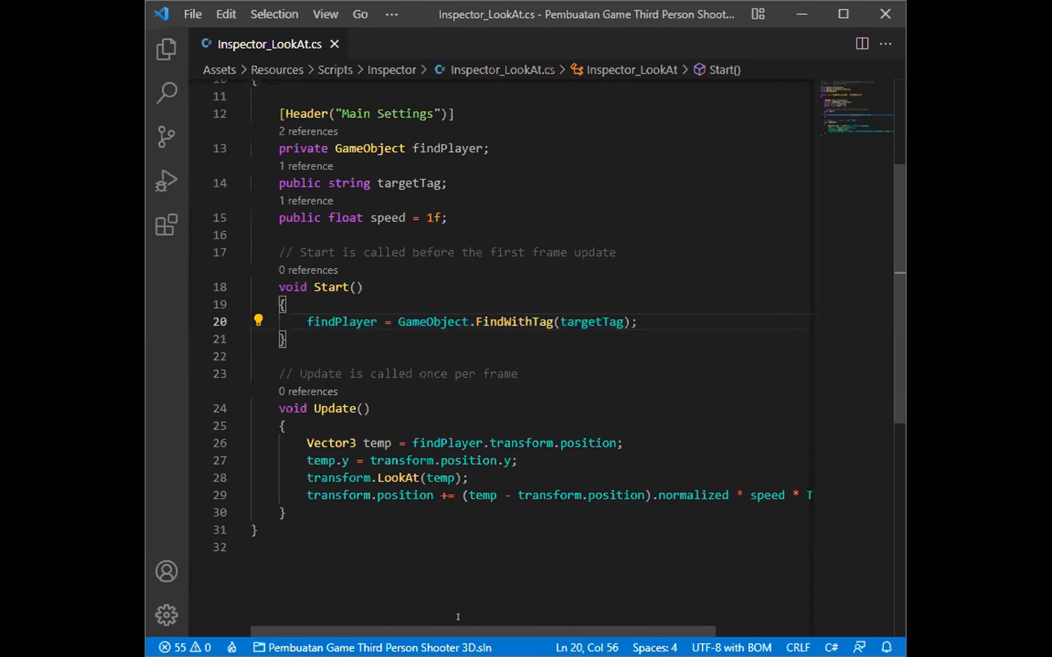
{"action": "scroll", "coordinate": [470, 628], "scroll_direction": "right", "scroll_amount": 1}
{"action": "mouse_move", "coordinate": [483, 628]}
{"action": "left_mouse_down"}
{"action": "mouse_move", "coordinate": [535, 628]}
{"action": "mouse_move", "coordinate": [469, 630]}
{"action": "left_mouse_up"}
{"action": "left_click_drag", "start_coordinate": [282, 488], "coordinate": [542, 494]}
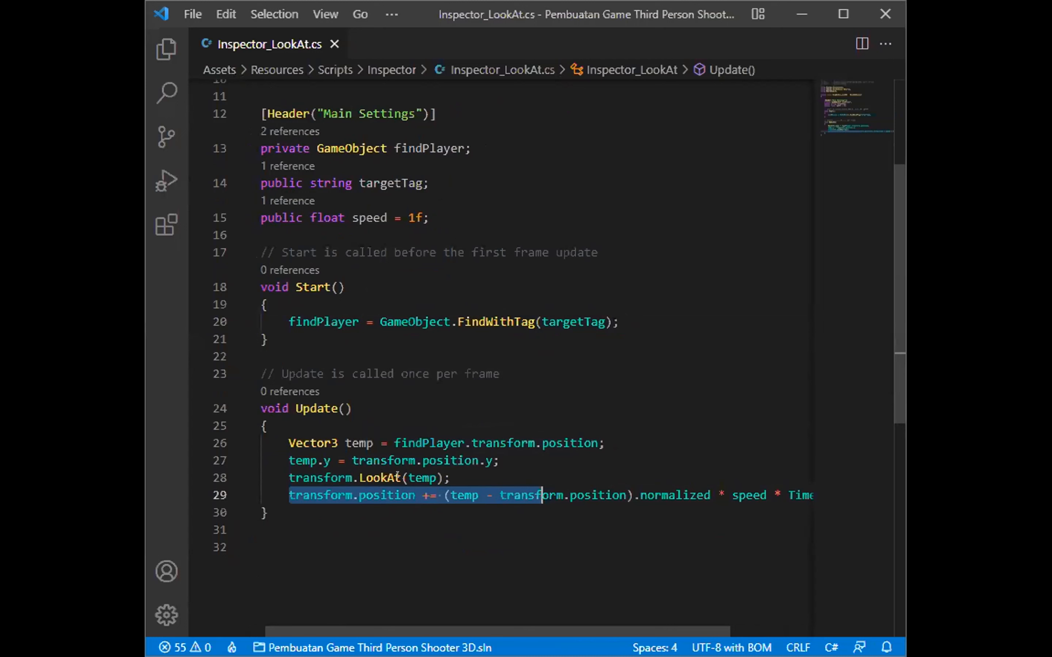
{"action": "left_click", "coordinate": [352, 496]}
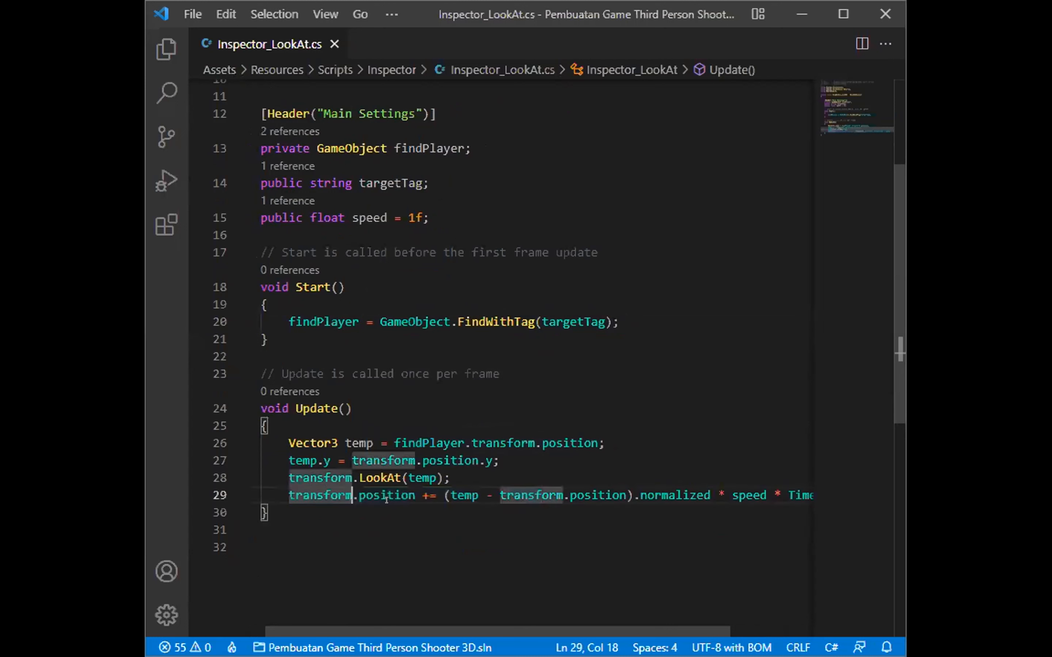
{"action": "key", "text": "Home"}
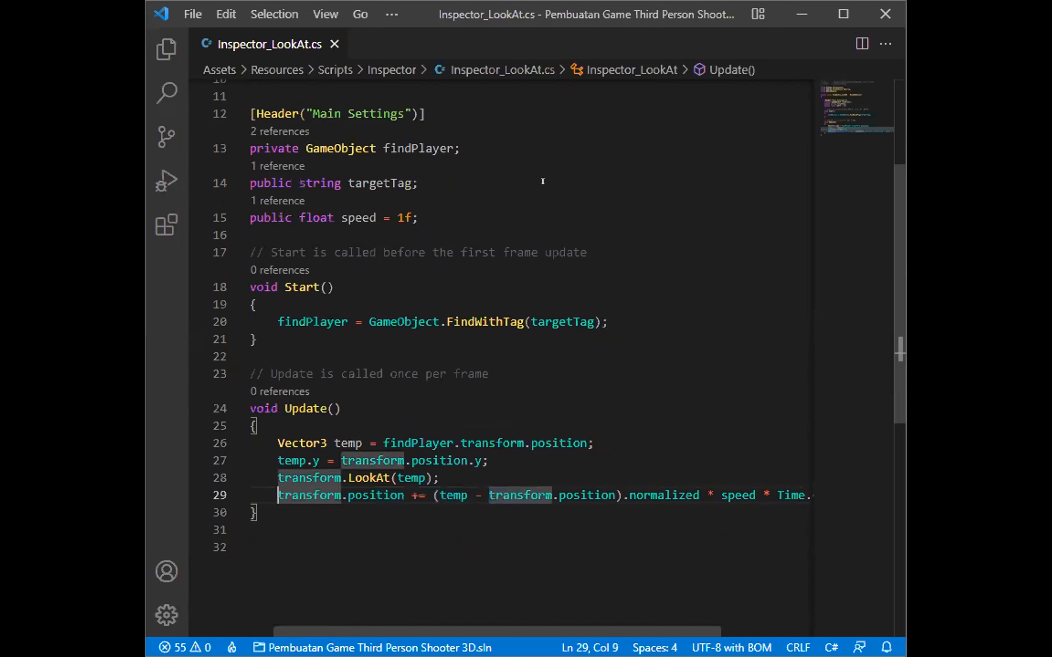
Step: Maximize the code editor window and move the cursor from the transform.position line up to the Vector3 temp line in Update
{"action": "left_click", "coordinate": [834, 19]}
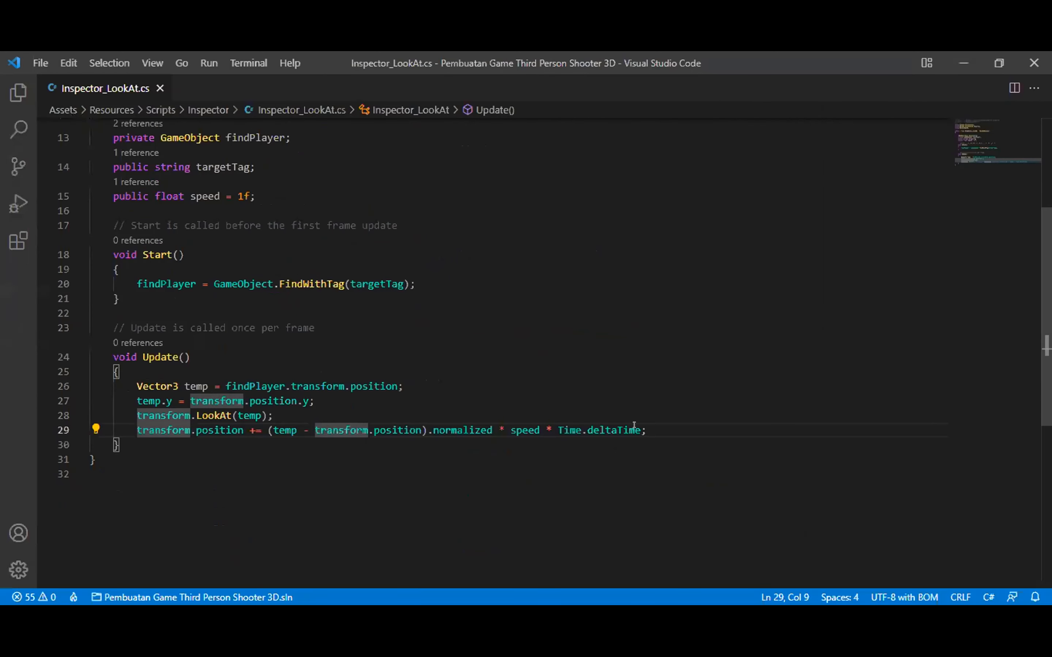
{"action": "left_click", "coordinate": [656, 425]}
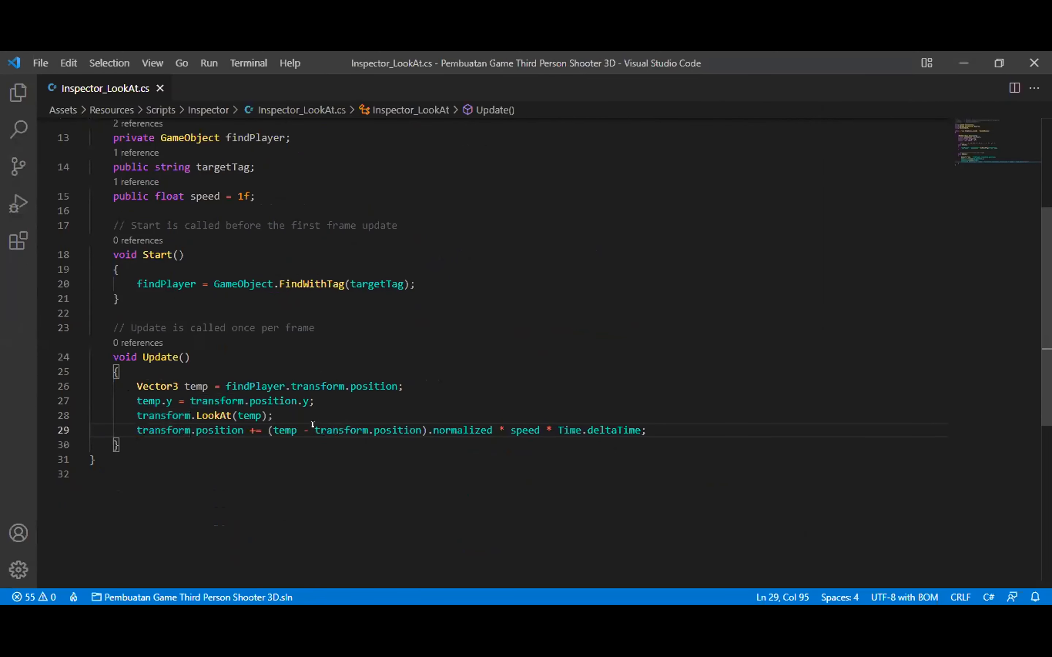
{"action": "key", "text": "Up"}
{"action": "key", "text": "Up"}
{"action": "key", "text": "Up"}
{"action": "scroll", "coordinate": [391, 372], "scroll_direction": "up", "scroll_amount": 2}
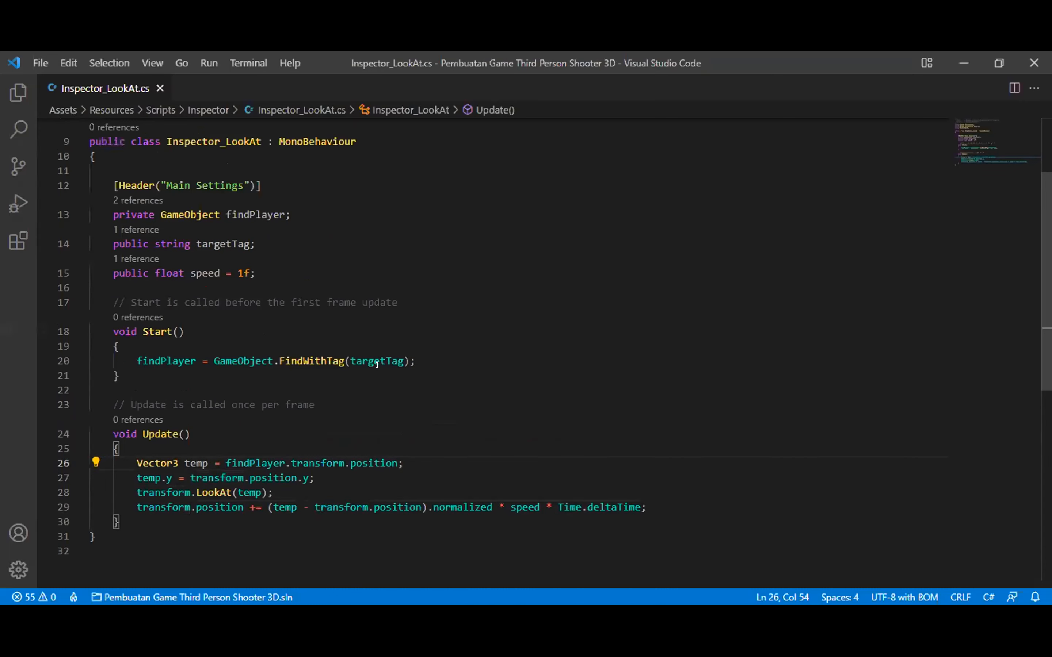
Step: Highlight in turn findPlayer.transform.position, the transform.LookAt(temp) line and the transform.position line in Update, and return to the script's header
{"action": "left_click_drag", "start_coordinate": [226, 464], "coordinate": [397, 464]}
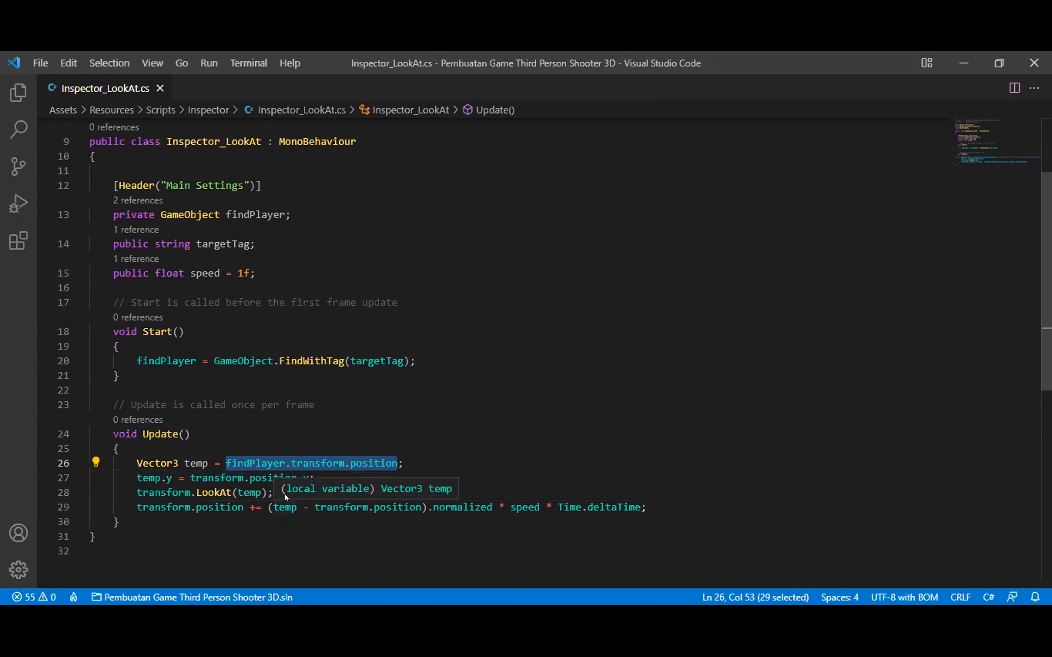
{"action": "left_click_drag", "start_coordinate": [137, 493], "coordinate": [274, 492]}
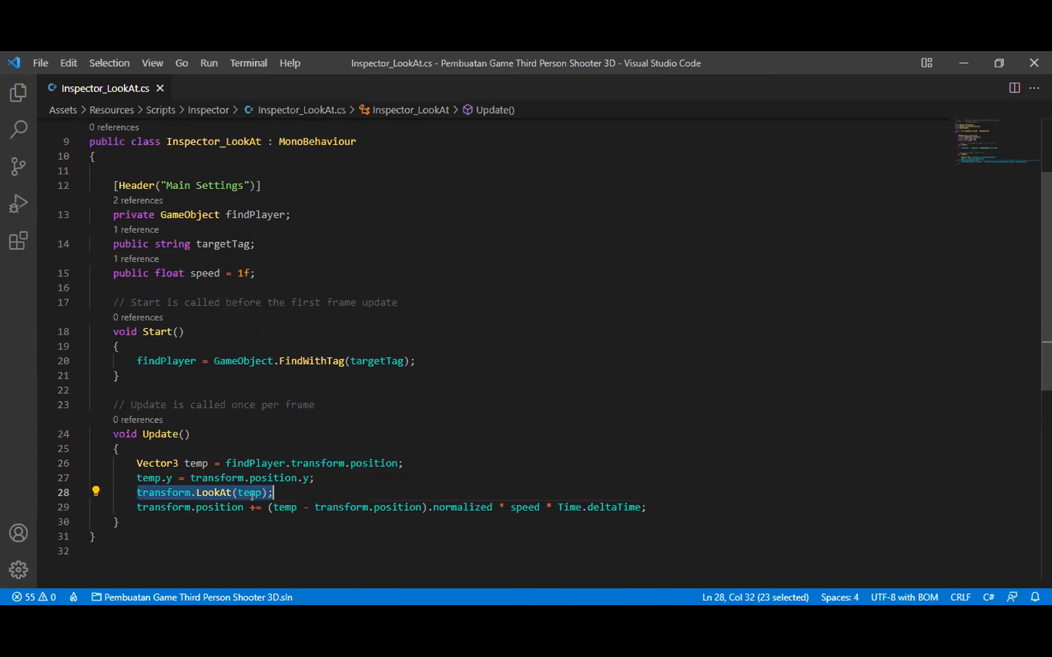
{"action": "left_click_drag", "start_coordinate": [128, 501], "coordinate": [671, 498]}
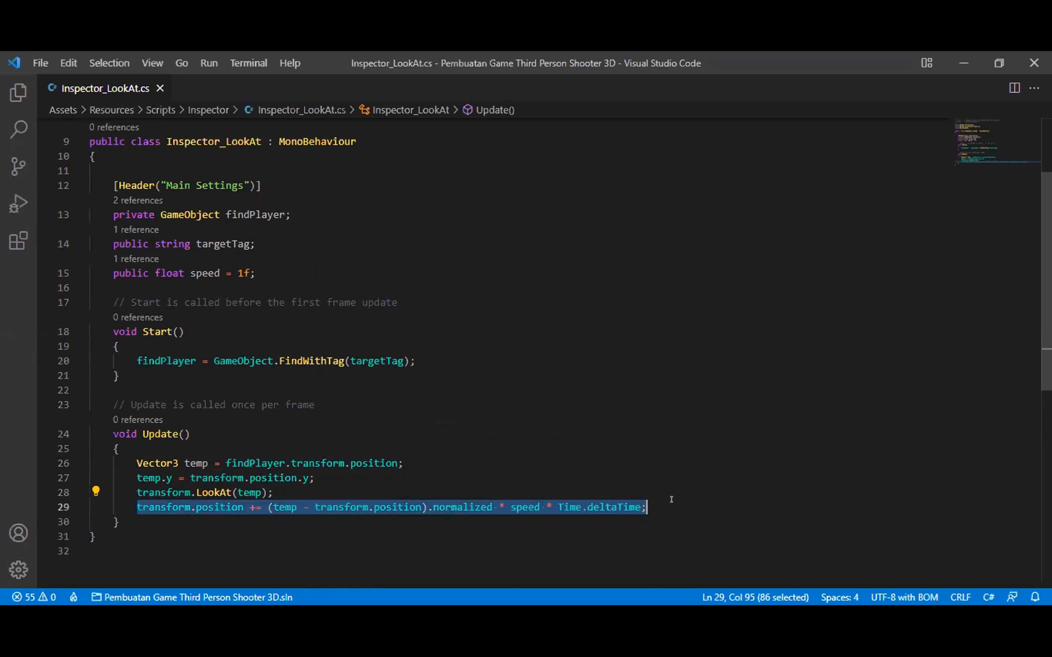
{"action": "left_click", "coordinate": [671, 499]}
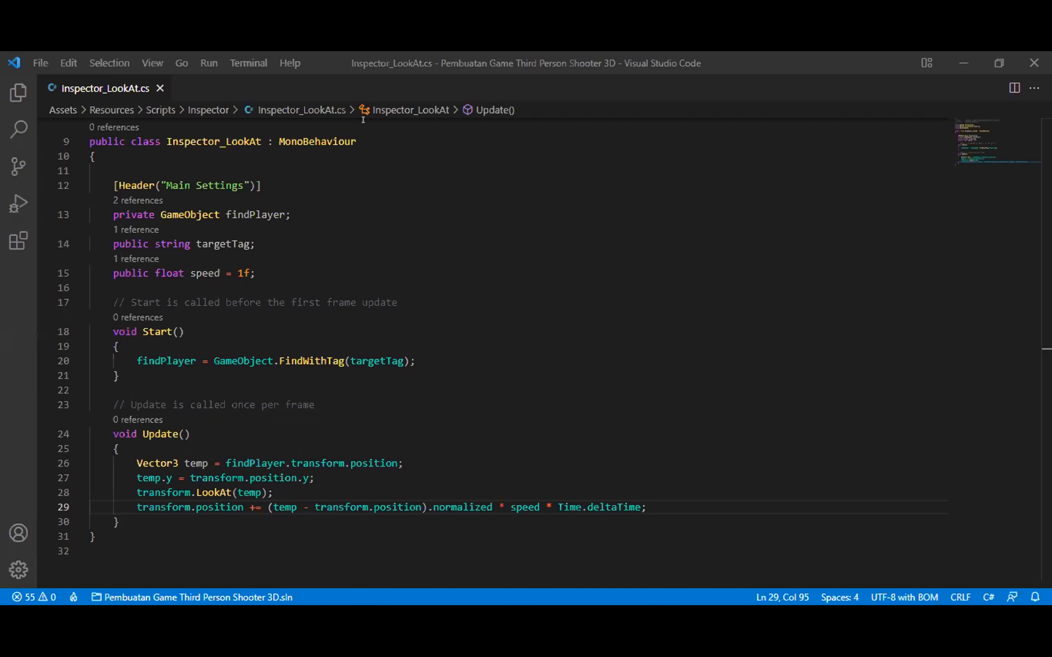
{"action": "scroll", "coordinate": [929, 166], "scroll_direction": "up", "scroll_amount": 3}
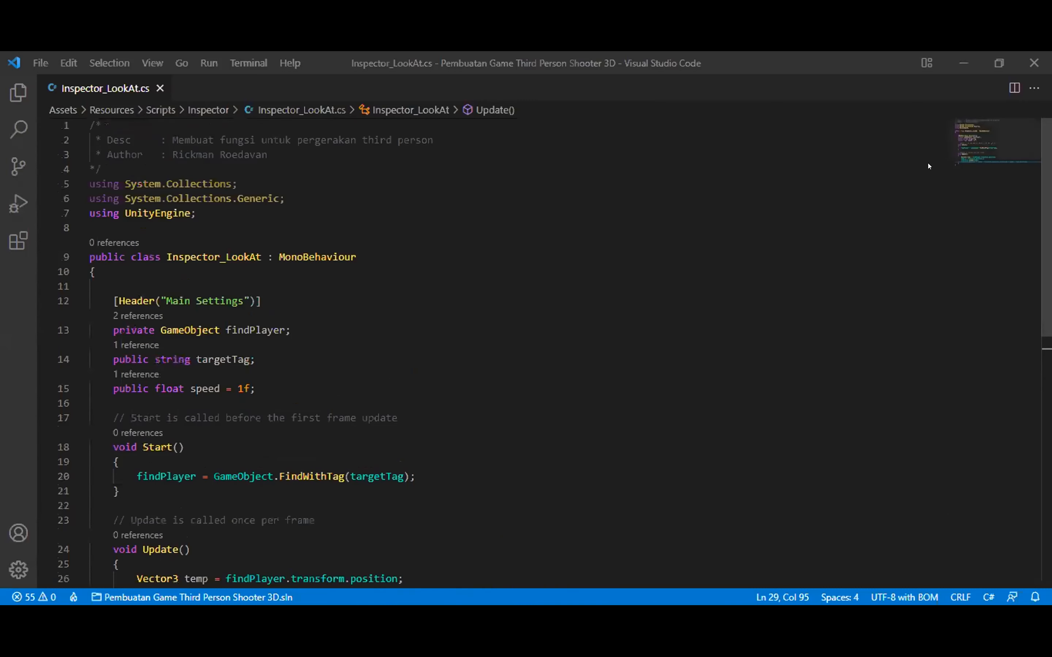
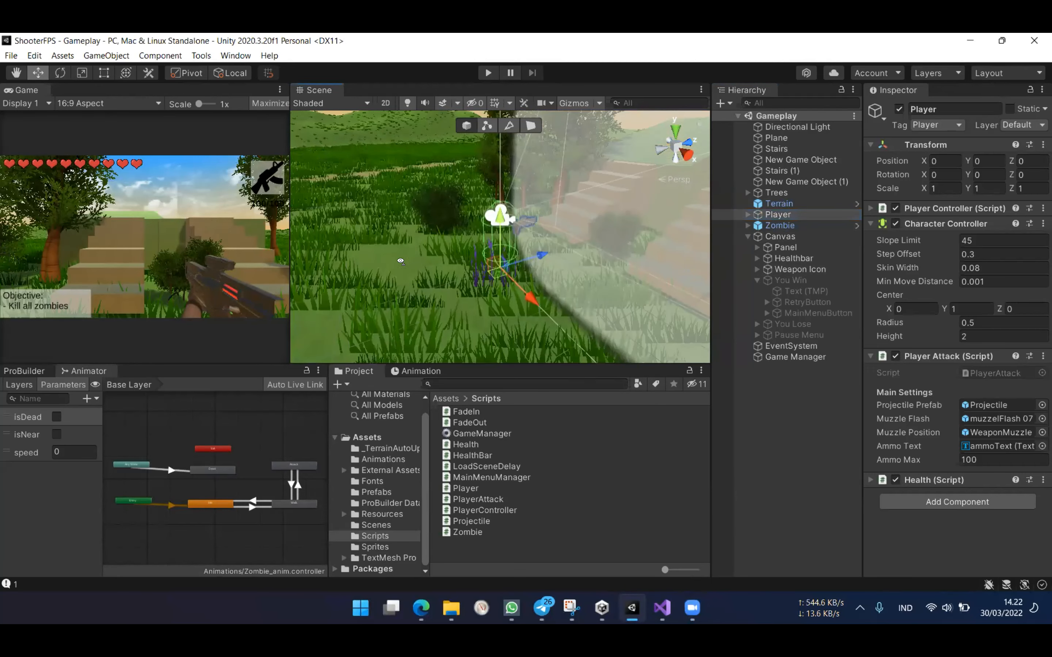
Step: In the ShooterFPS Unity project, survey the Gameplay scene's grassy terrain from farther back and deselect the Player
{"action": "scroll", "coordinate": [487, 242], "scroll_direction": "down", "scroll_amount": 5}
{"action": "right_click_drag", "start_coordinate": [487, 243], "coordinate": [691, 404]}
{"action": "left_click", "coordinate": [778, 409]}
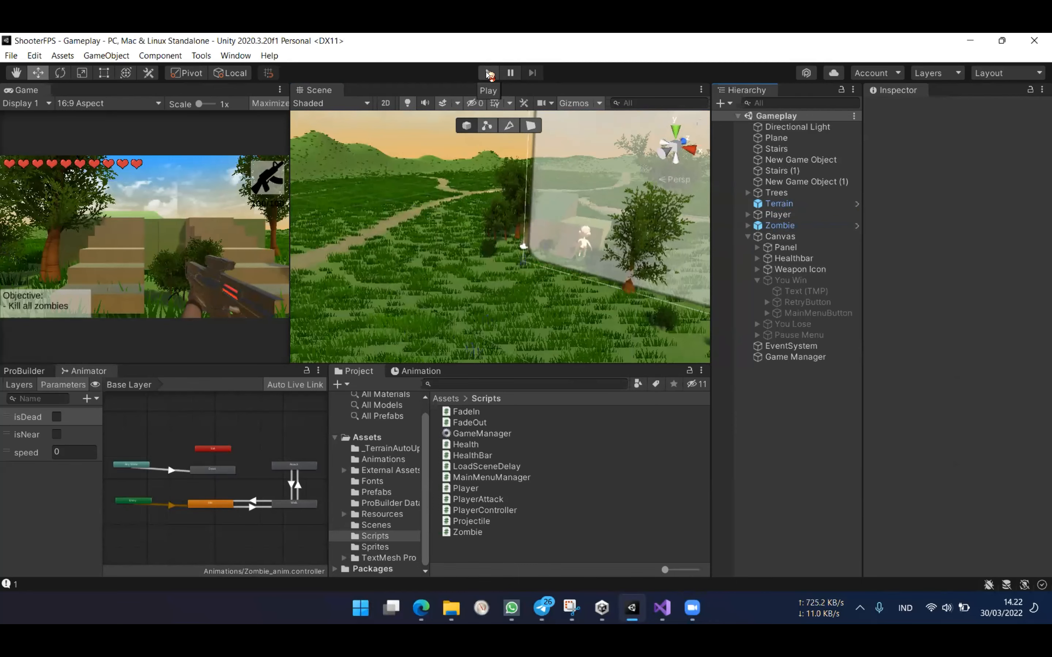
Step: Run the Gameplay scene and back the player away from the zombie across the grass to observe how it follows
{"action": "left_click", "coordinate": [489, 73]}
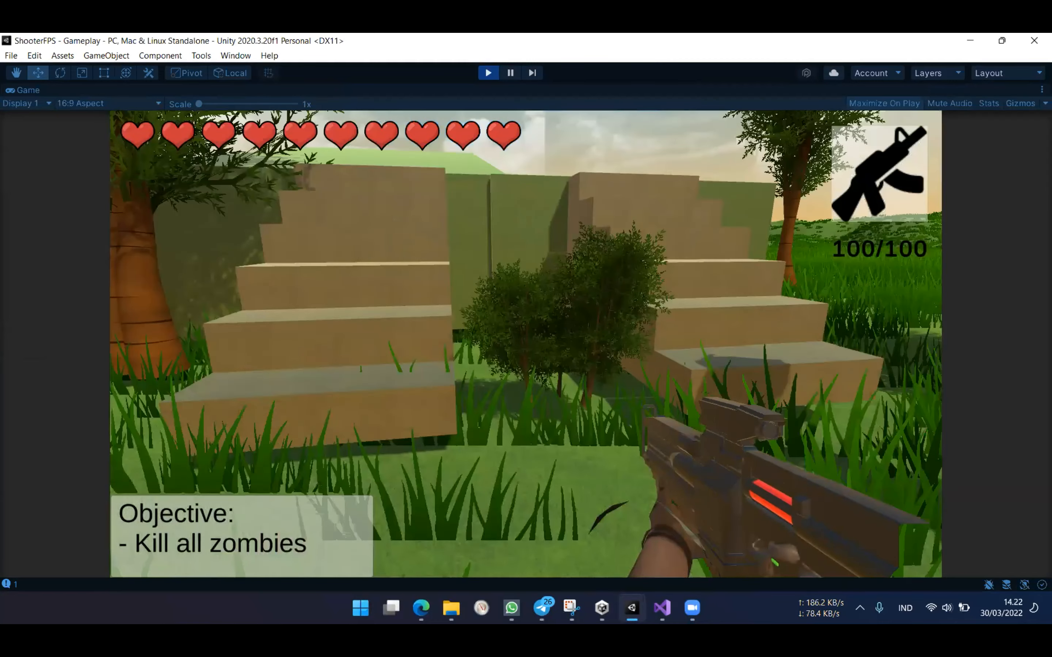
{"action": "key", "text": "s"}
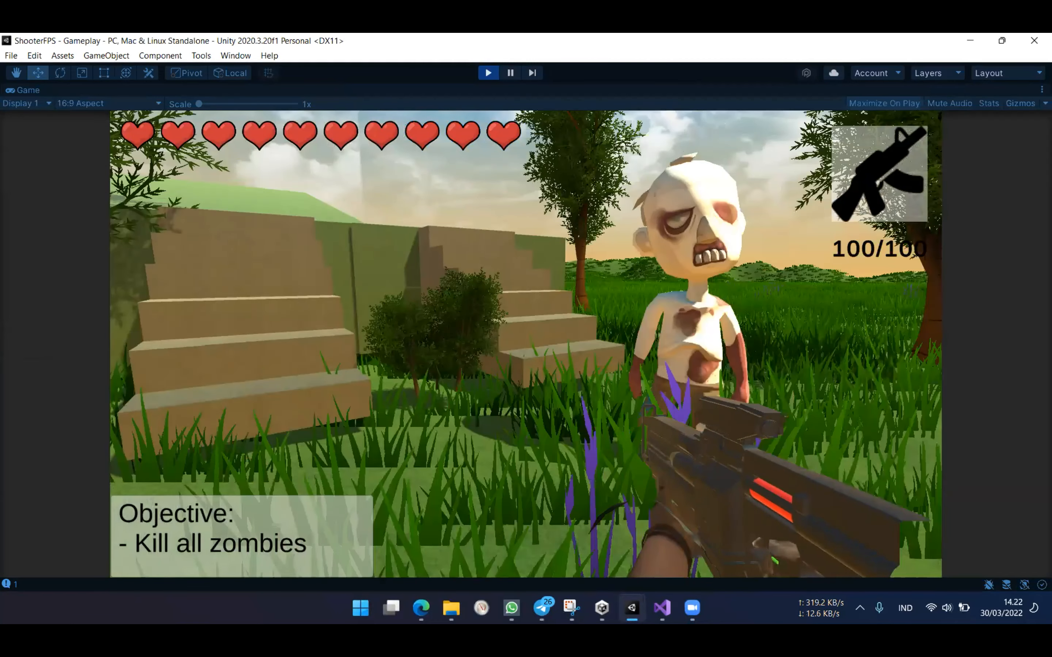
{"action": "key", "text": "s"}
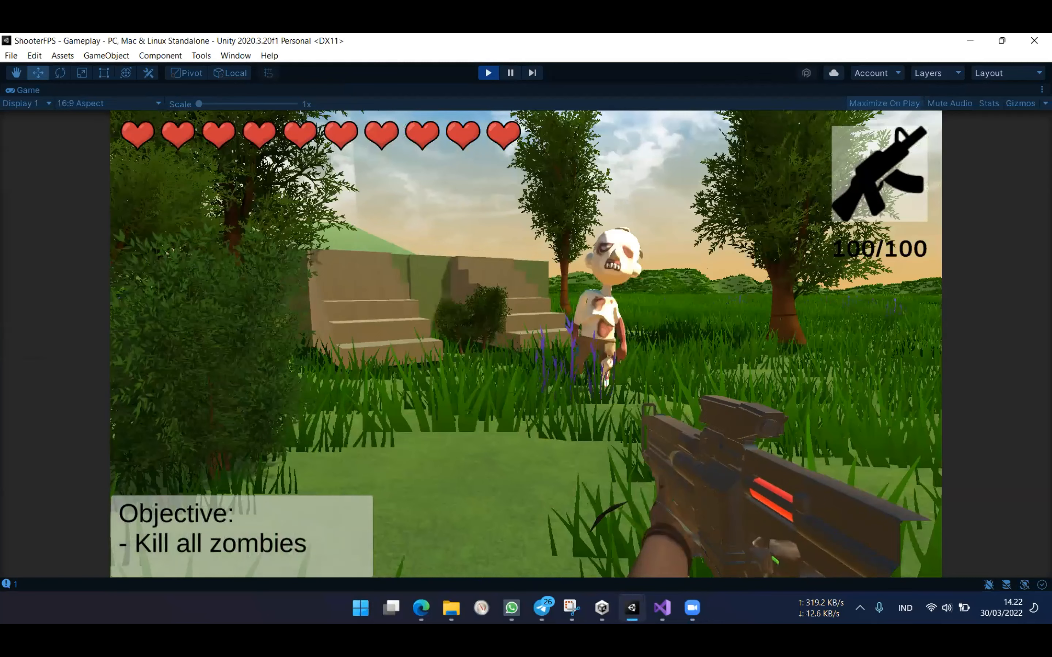
{"action": "key", "text": "d"}
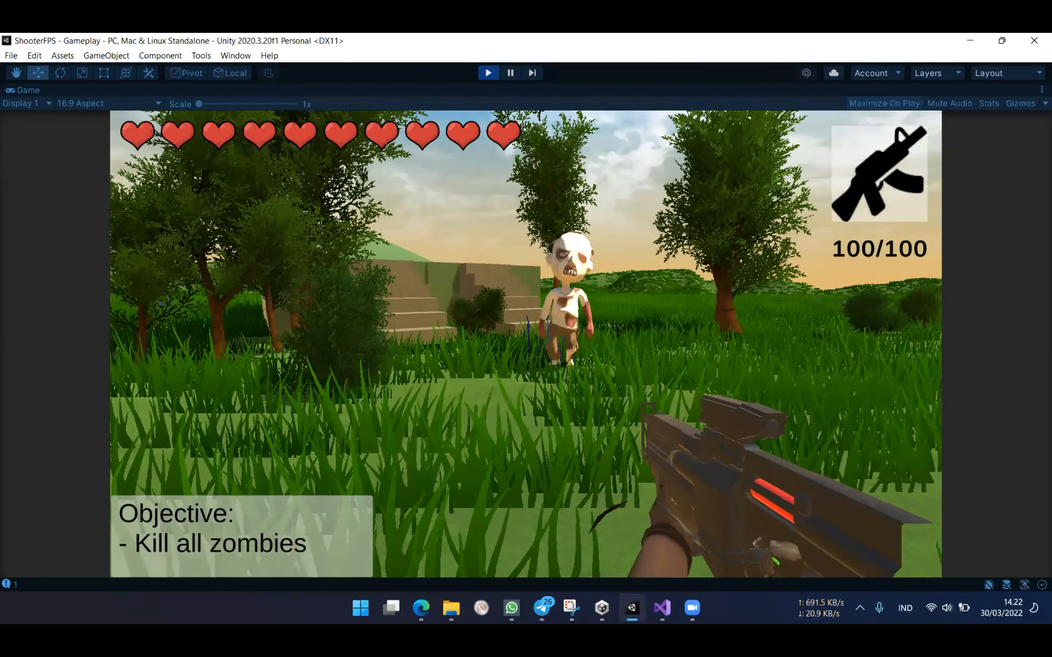
{"action": "key", "text": "a"}
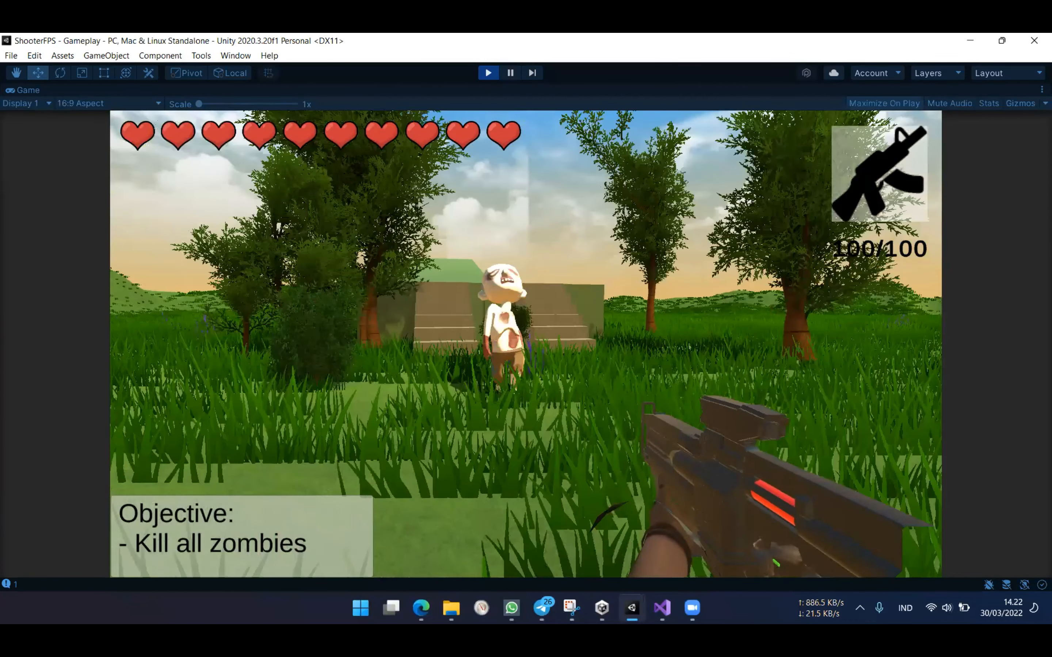
{"action": "key", "text": "s"}
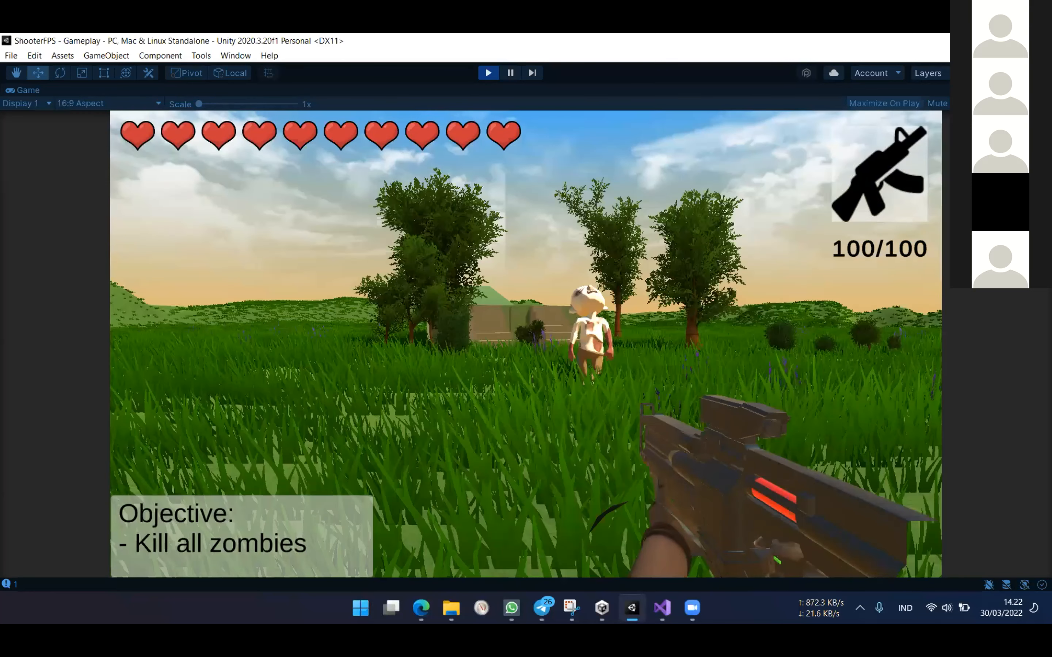
{"action": "key", "text": "d"}
{"action": "key", "text": "s"}
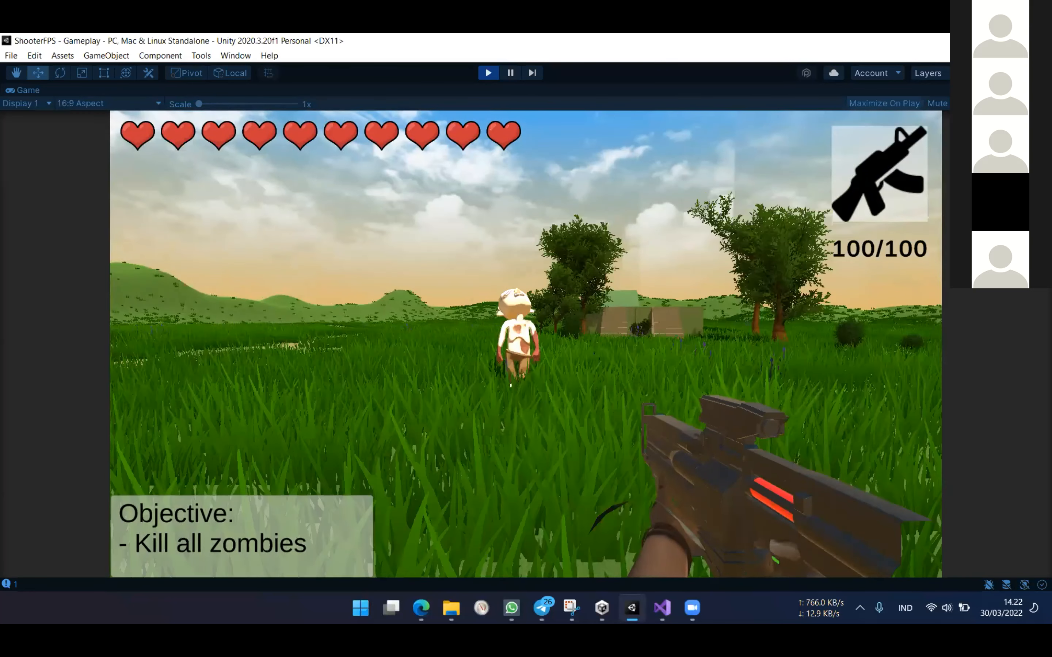
{"action": "key", "text": "s"}
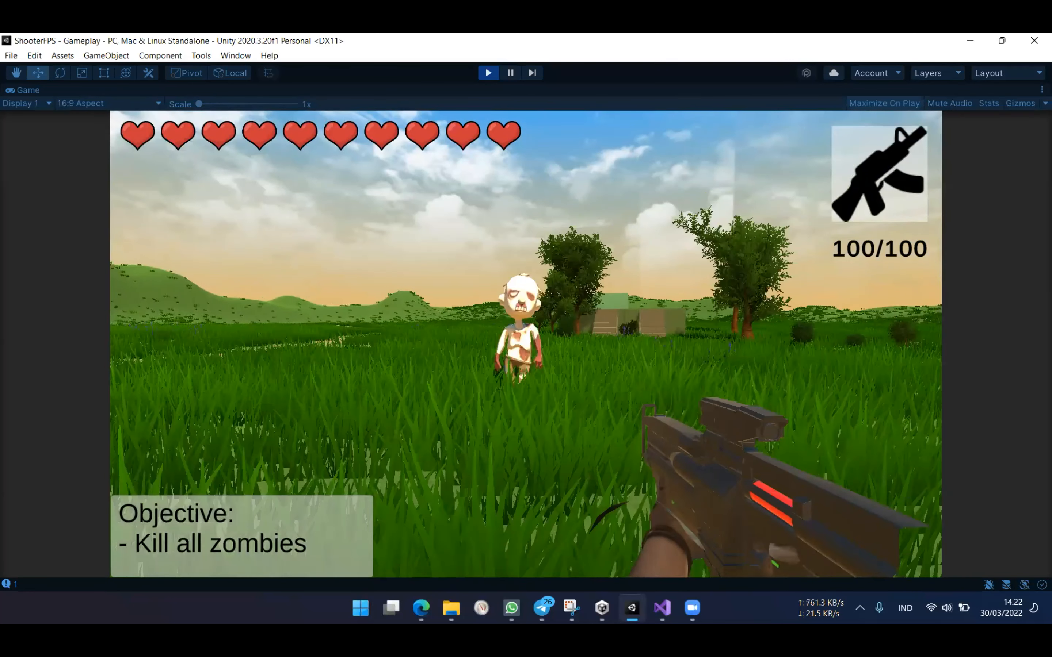
Step: Approach the zombie to take an attack, shoot it until the mission ends, and stop the playtest
{"action": "key", "text": "w"}
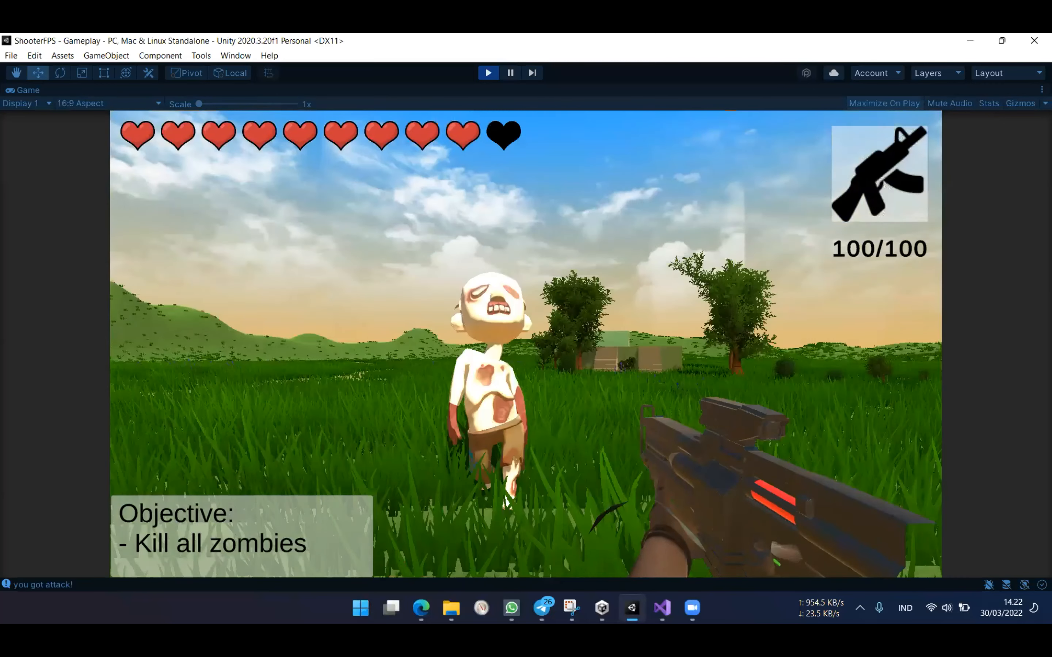
{"action": "key", "text": "s"}
{"action": "left_click", "coordinate": [526, 344]}
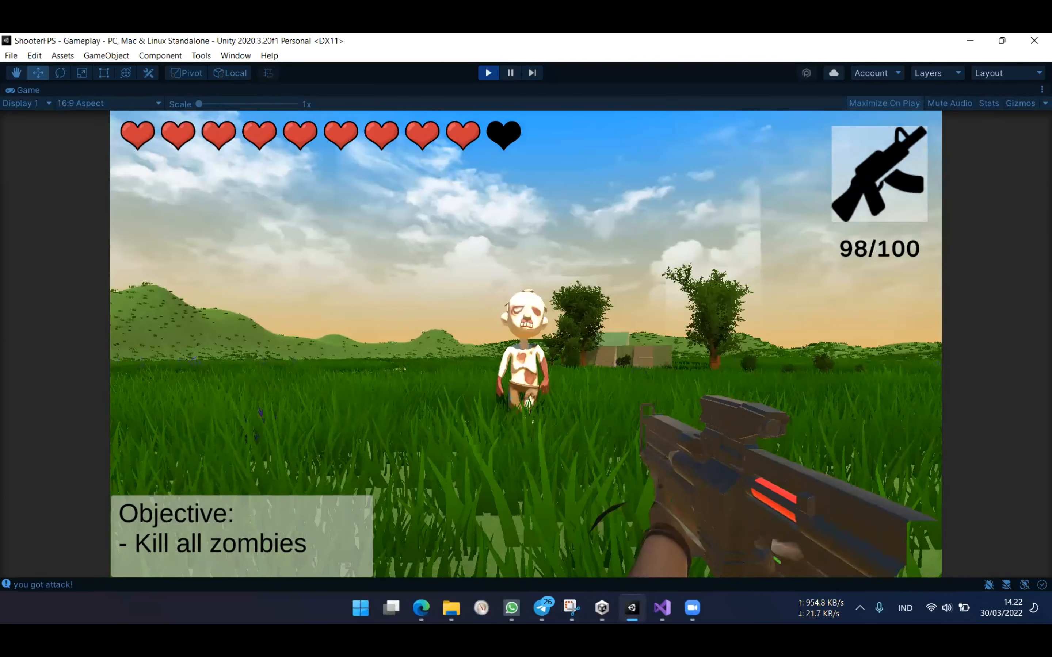
{"action": "left_click", "coordinate": [526, 344]}
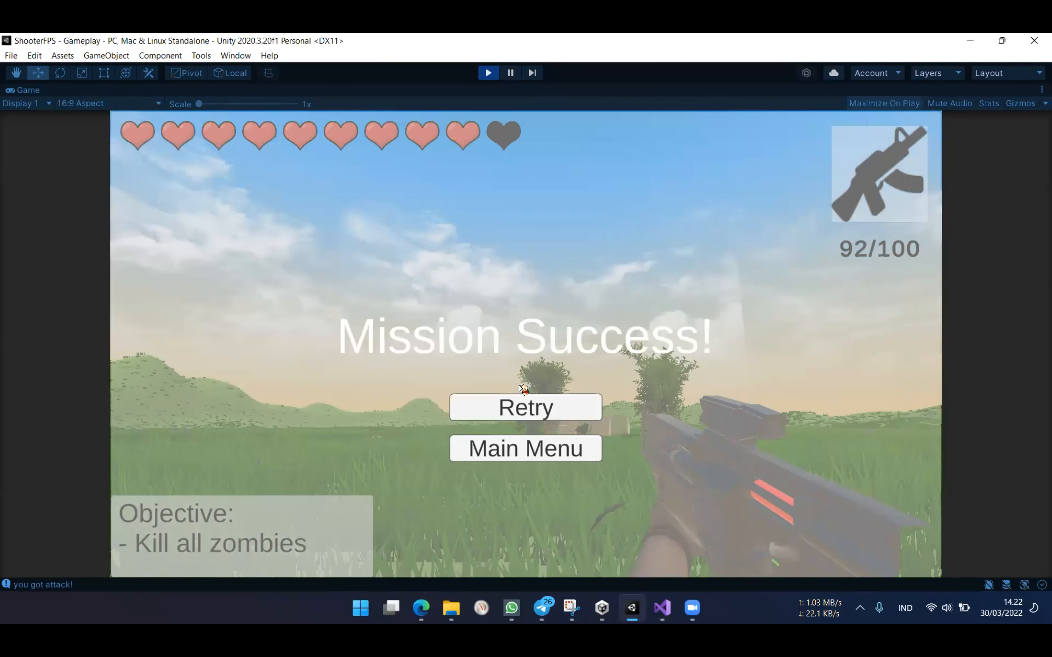
{"action": "left_click", "coordinate": [489, 73]}
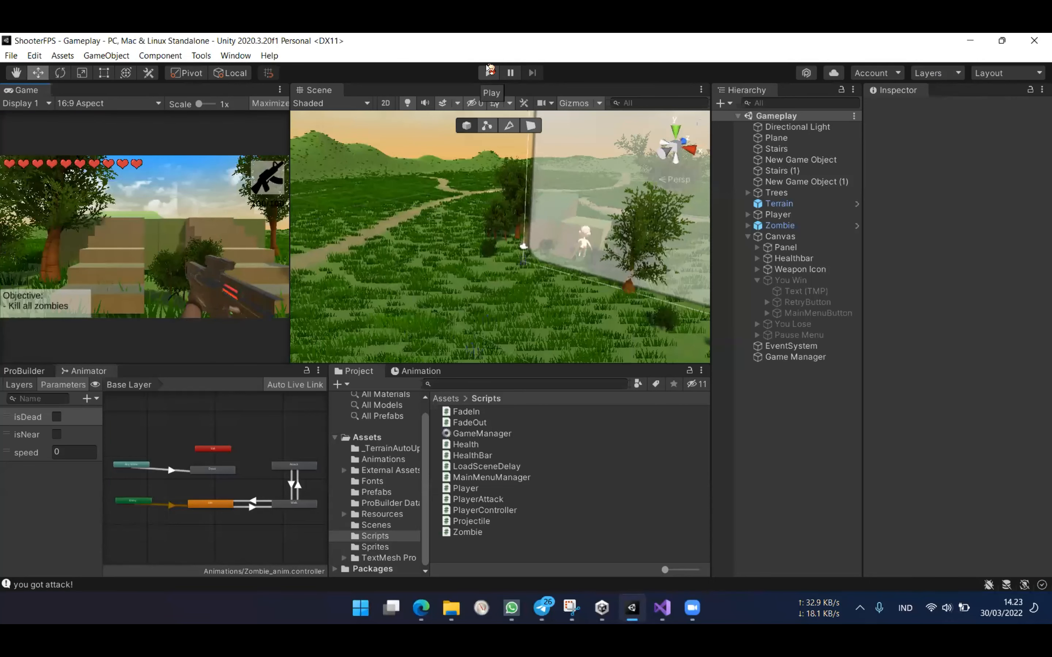
Step: Playtest the scene again, fire two shots, let the zombie drain all the player's health, and end the run
{"action": "left_click", "coordinate": [489, 72]}
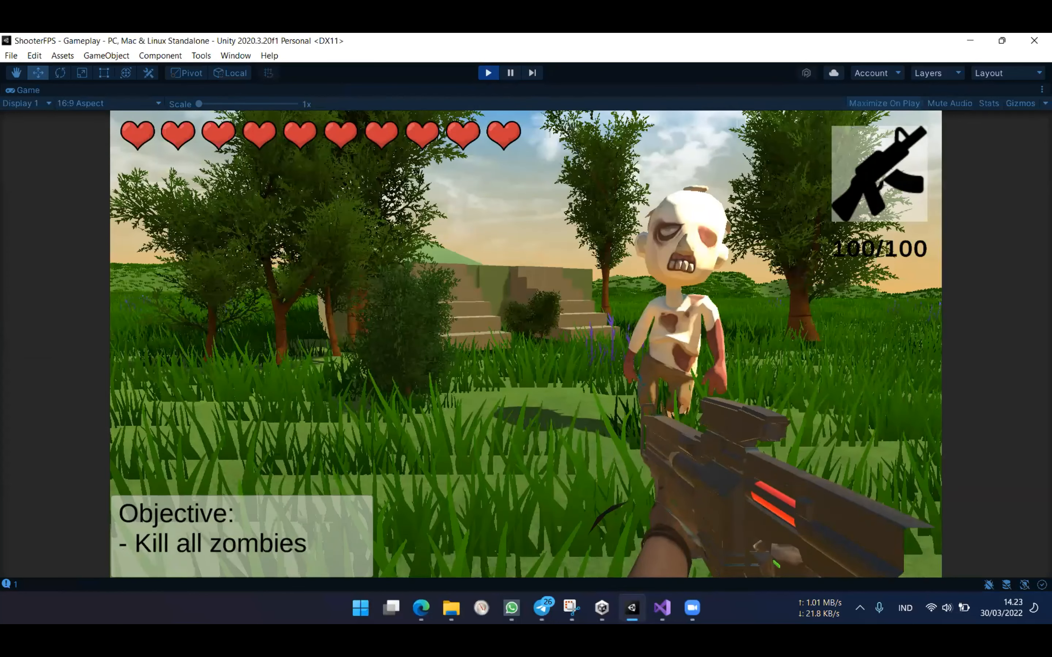
{"action": "key", "text": "s"}
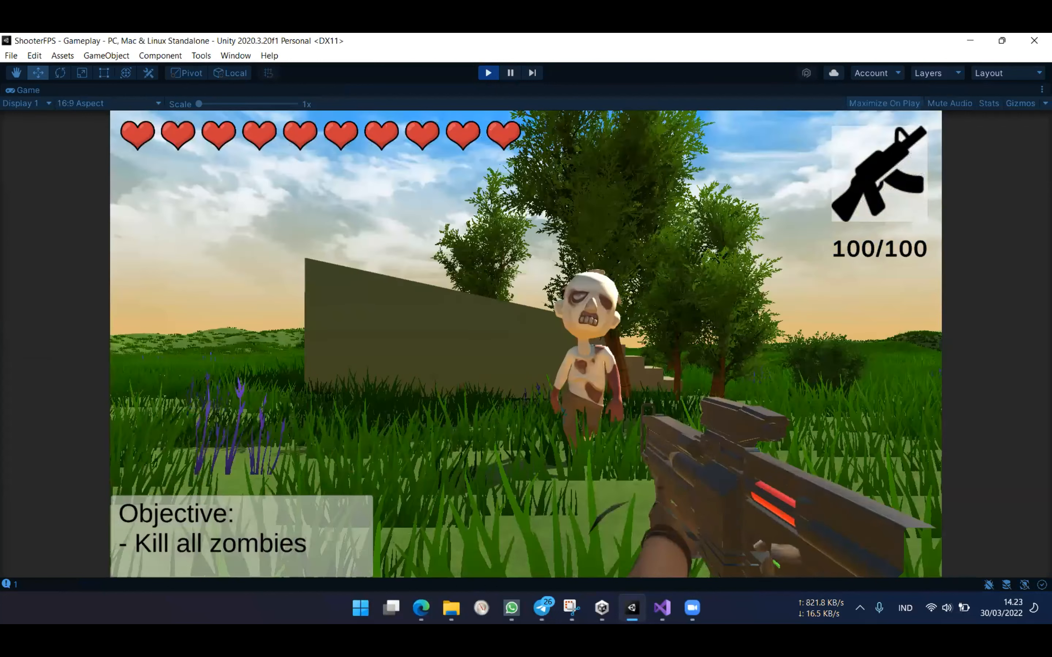
{"action": "key", "text": "s"}
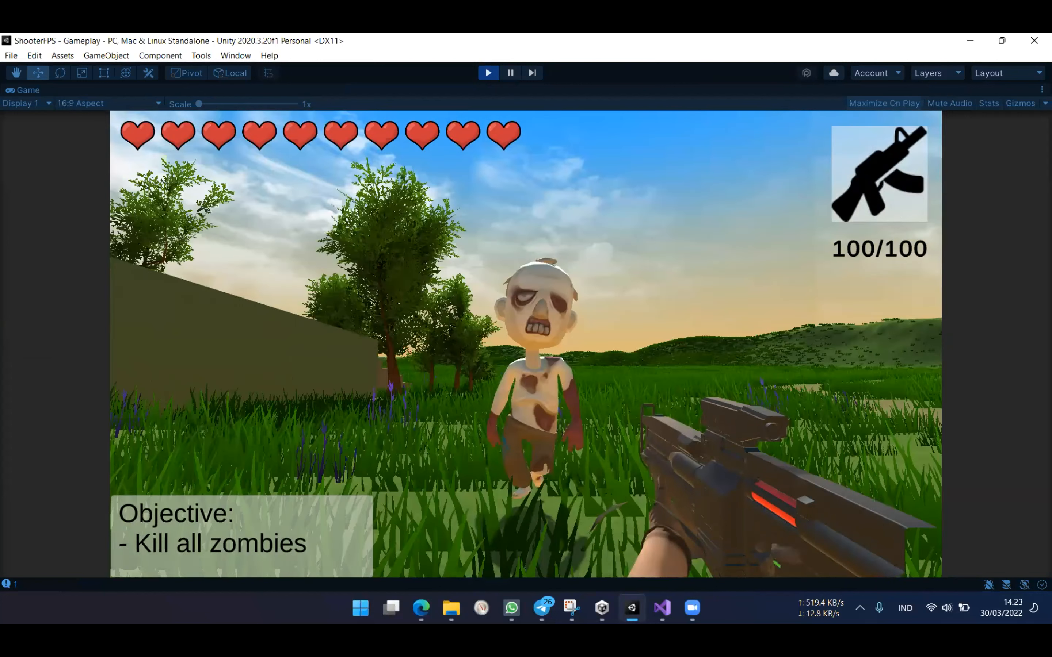
{"action": "left_click", "coordinate": [526, 344]}
{"action": "left_click", "coordinate": [526, 345]}
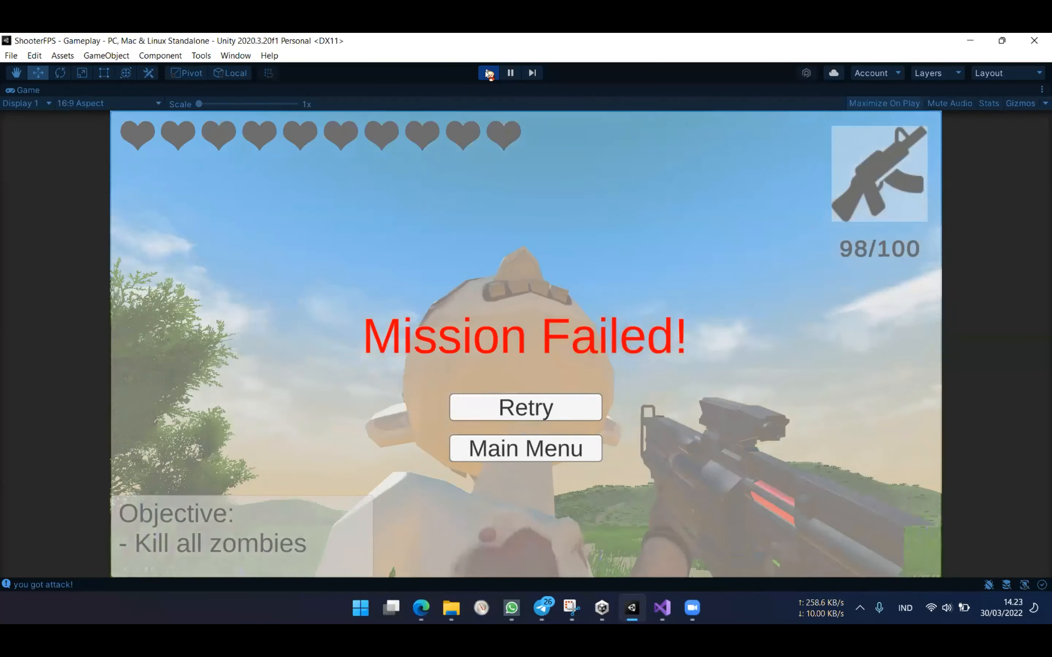
{"action": "left_click", "coordinate": [489, 73]}
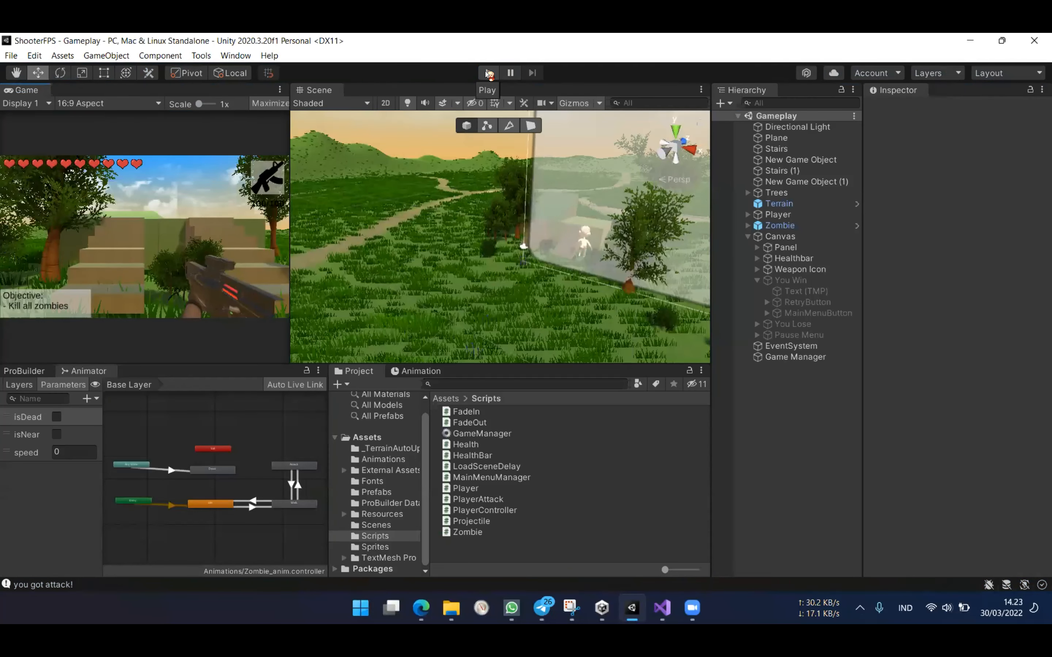
Step: Start a third playtest to check the in-game pause menu, pausing and resuming the game
{"action": "left_click", "coordinate": [489, 73]}
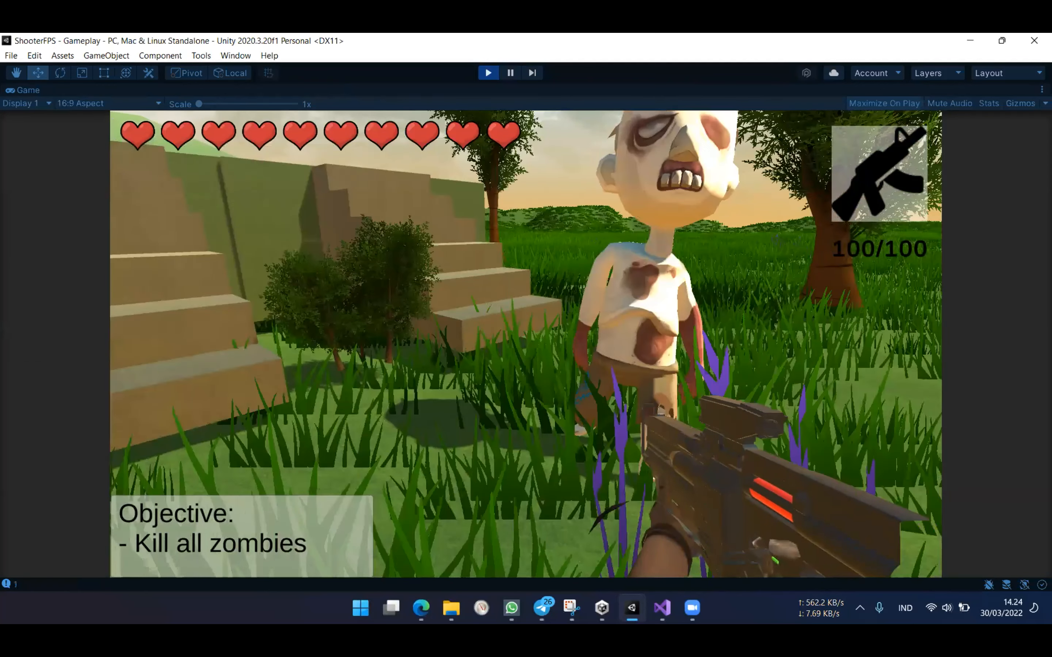
{"action": "key", "text": "Escape"}
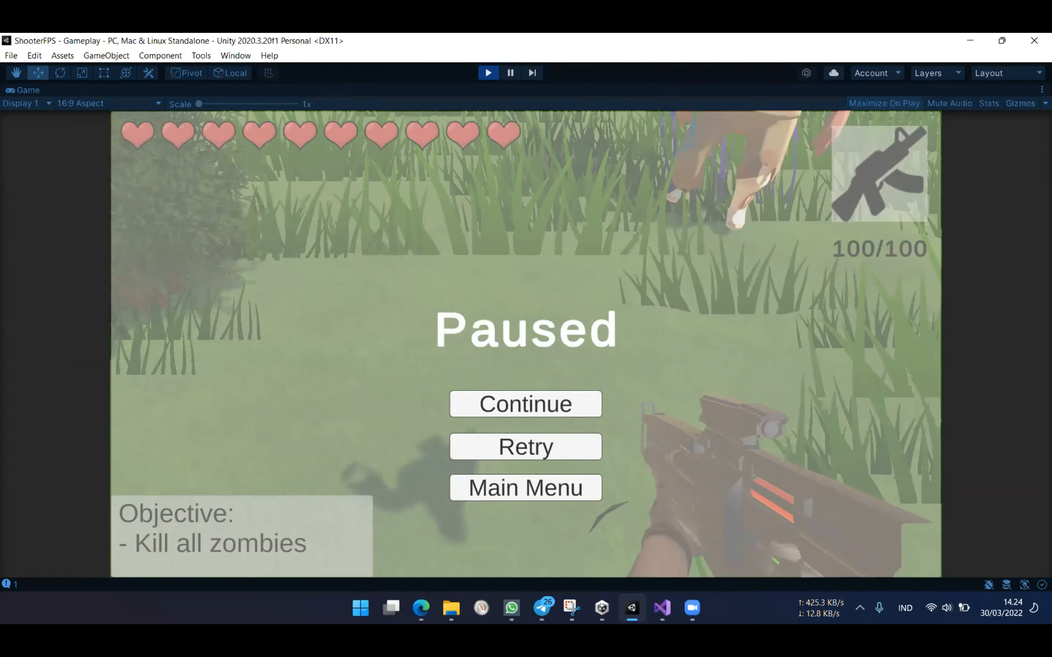
{"action": "left_click", "coordinate": [526, 345]}
{"action": "key", "text": "Escape"}
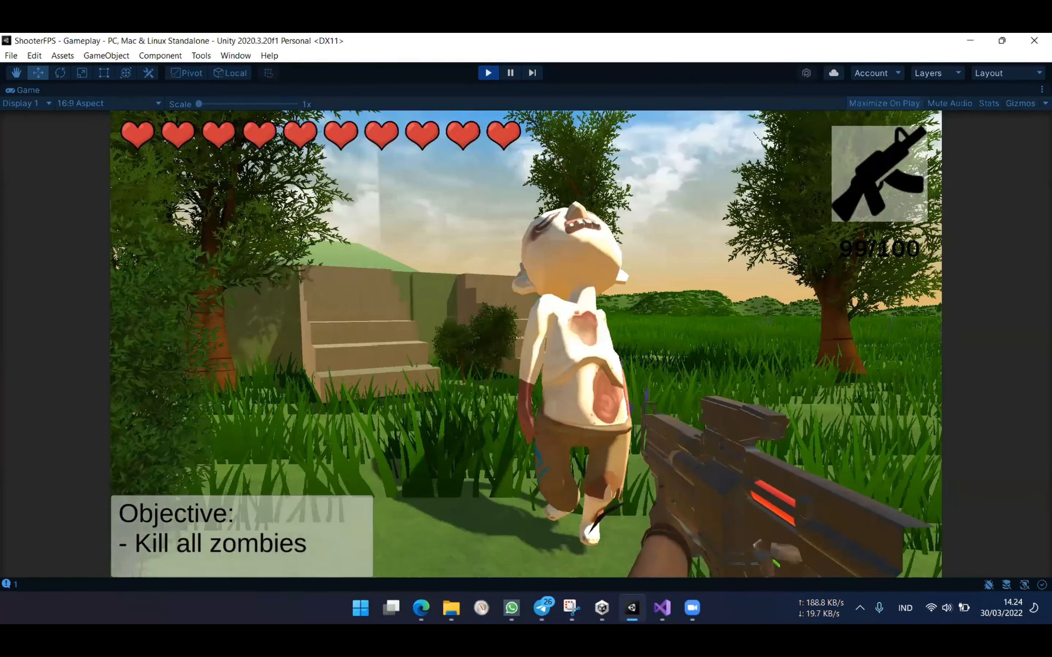
Step: Fire several shots at the zombie while retreating, pause the game, and exit the playtest
{"action": "key", "text": "s"}
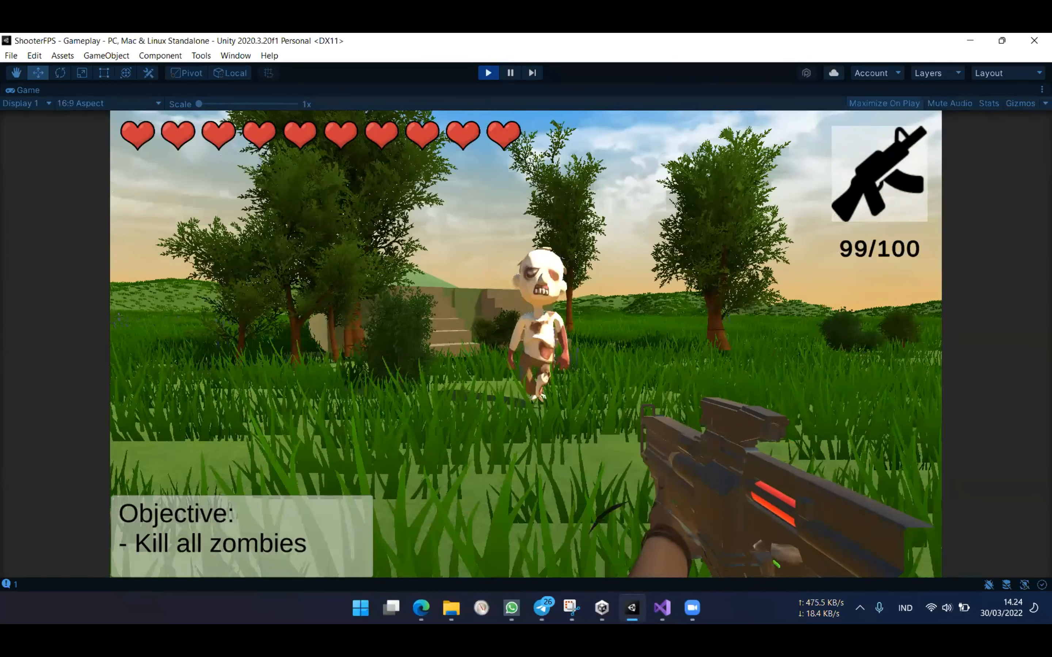
{"action": "left_click", "coordinate": [526, 344]}
{"action": "left_click", "coordinate": [526, 345]}
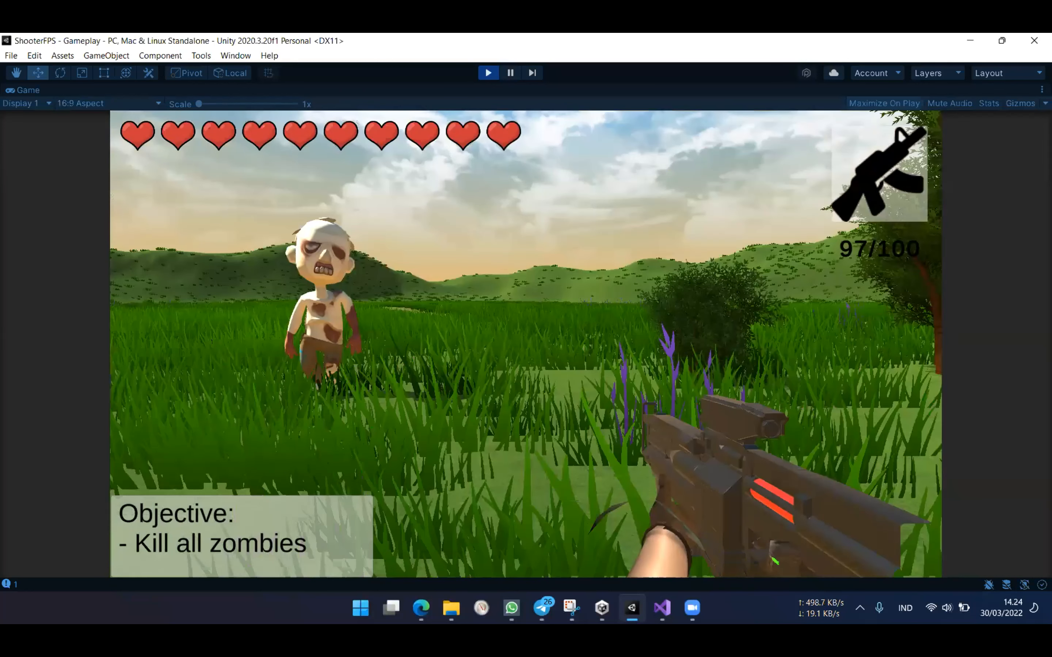
{"action": "left_click", "coordinate": [526, 345]}
{"action": "left_click", "coordinate": [526, 345]}
{"action": "key", "text": "Escape"}
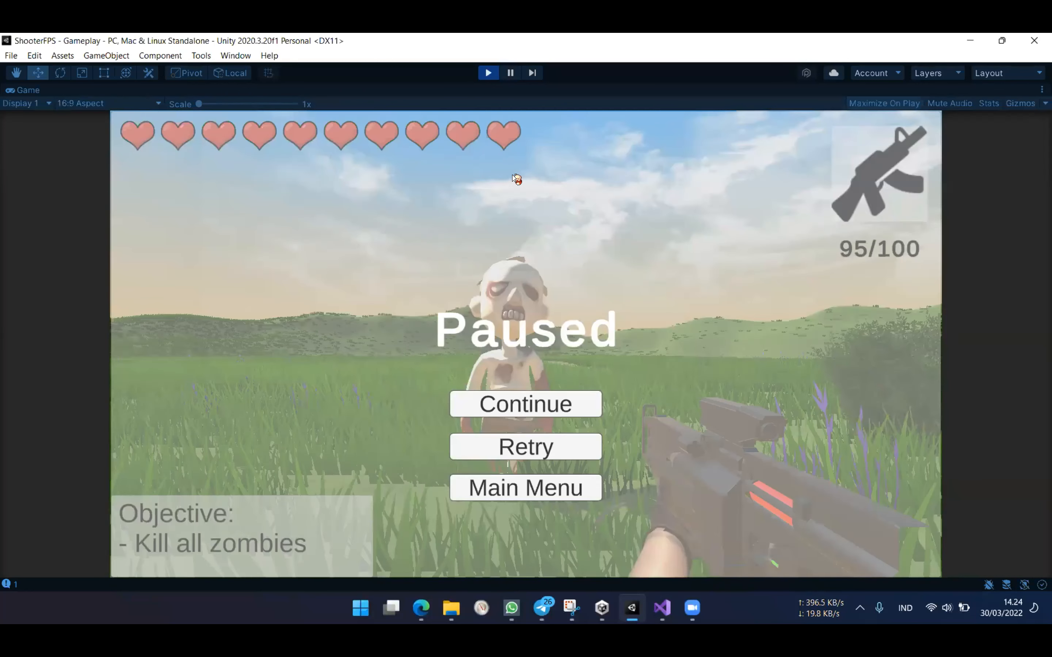
{"action": "left_click", "coordinate": [490, 73]}
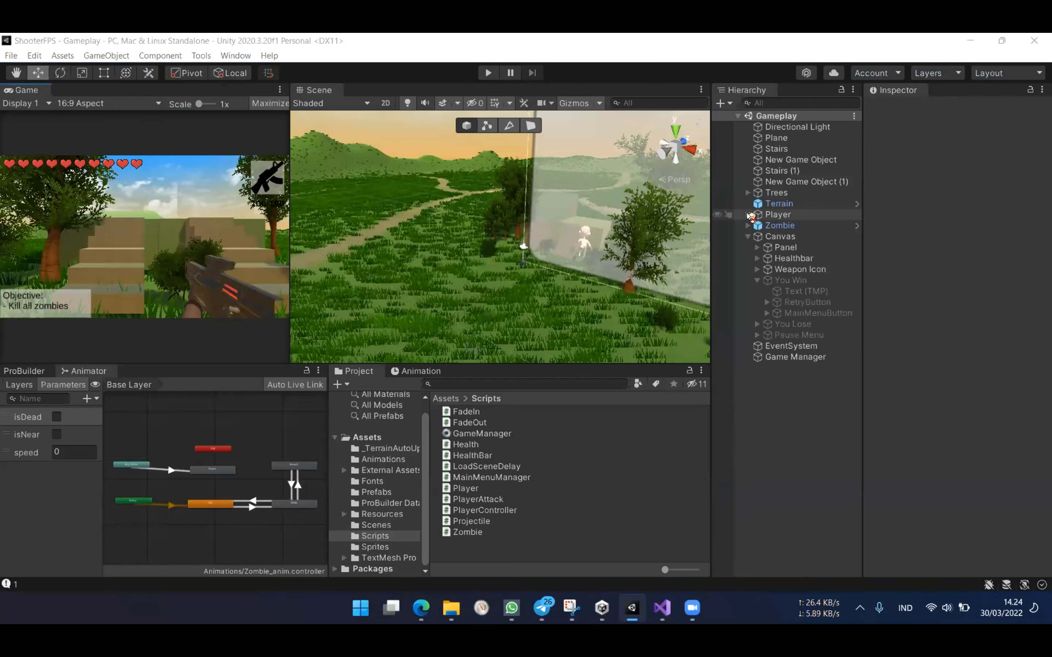
Step: Inspect the Player's child objects down to the Main Camera's Scifi FPS weapon, and collapse the Player again
{"action": "left_click", "coordinate": [748, 215]}
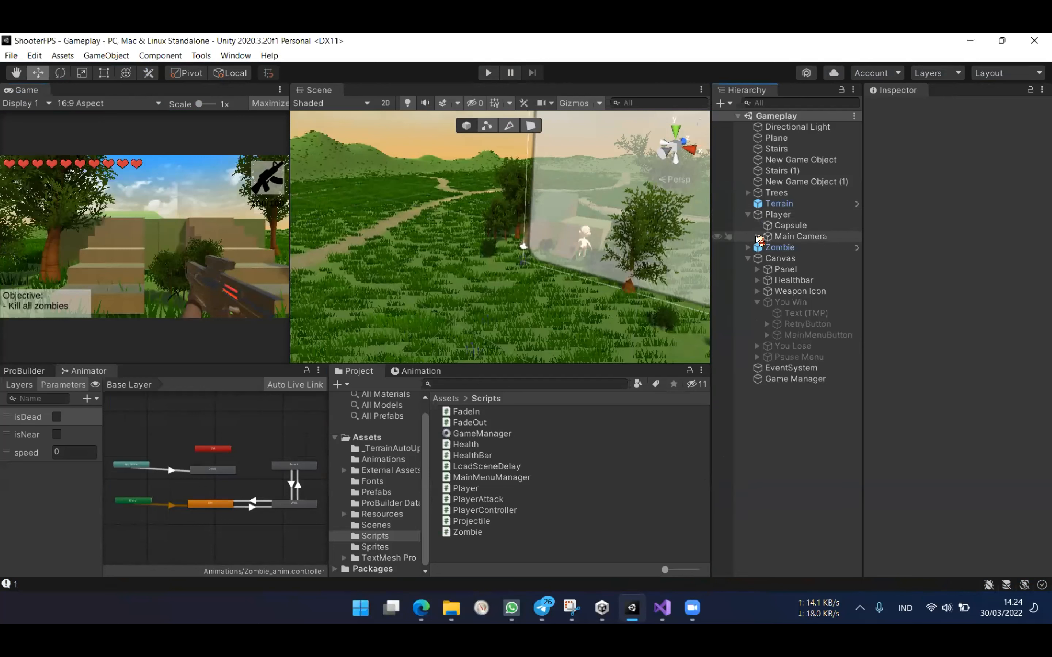
{"action": "left_click", "coordinate": [758, 237]}
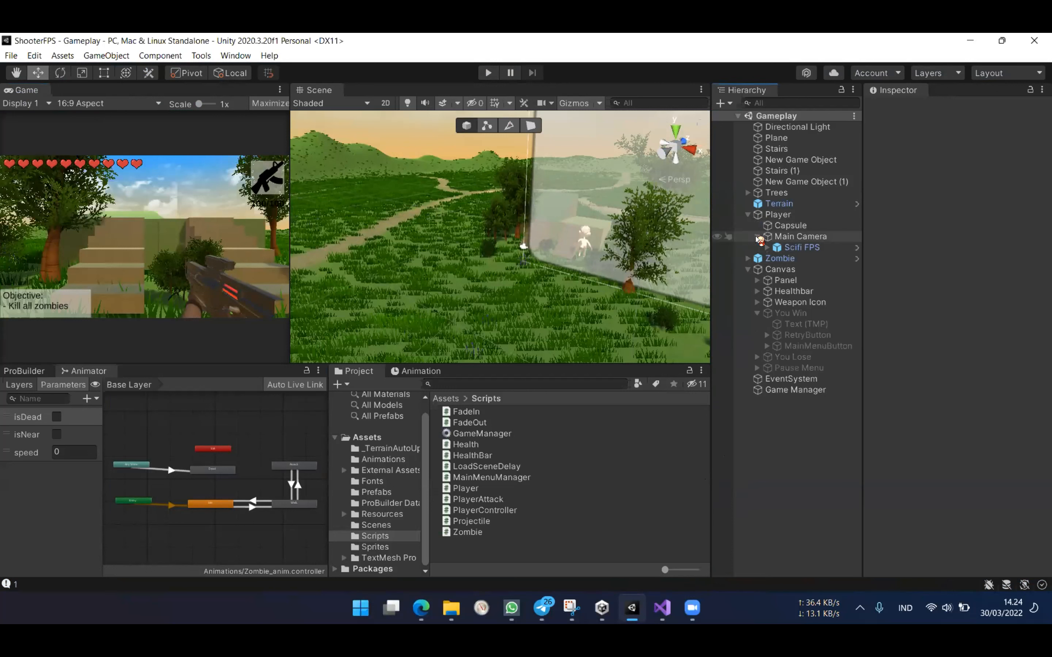
{"action": "left_click", "coordinate": [748, 214]}
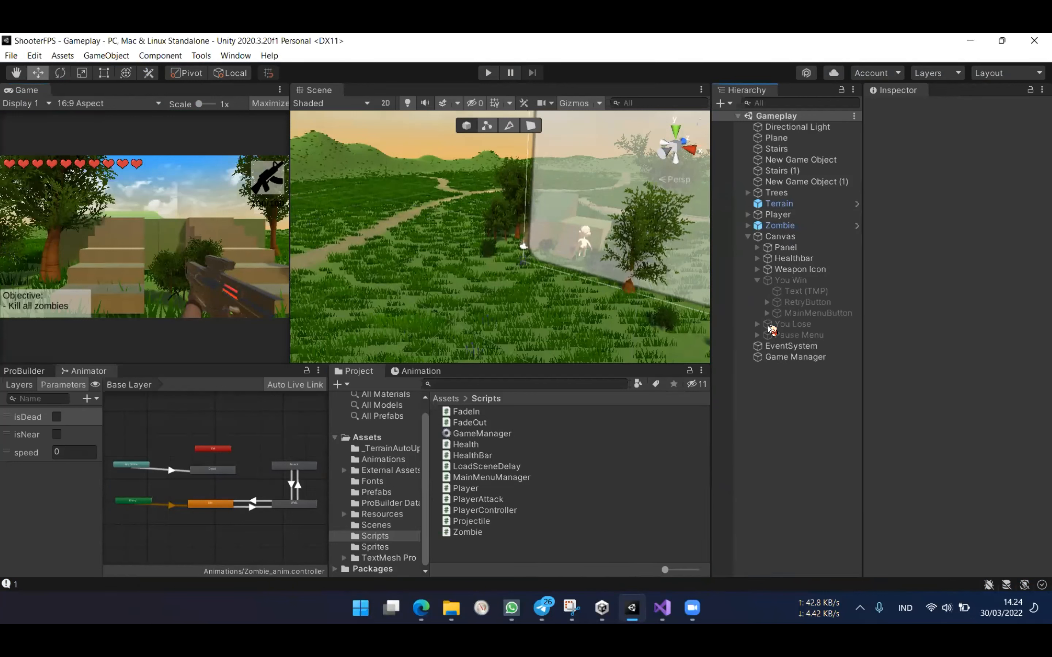
Step: Add a UI Image as a child of the Canvas, keeping the name Image
{"action": "left_click", "coordinate": [782, 240]}
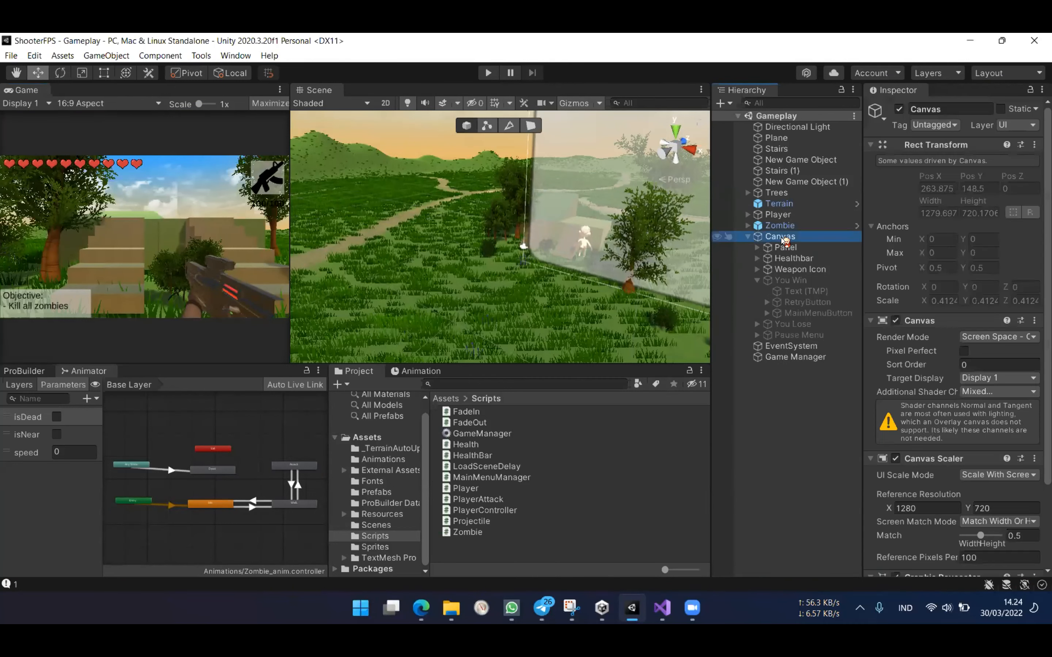
{"action": "right_click", "coordinate": [782, 237]}
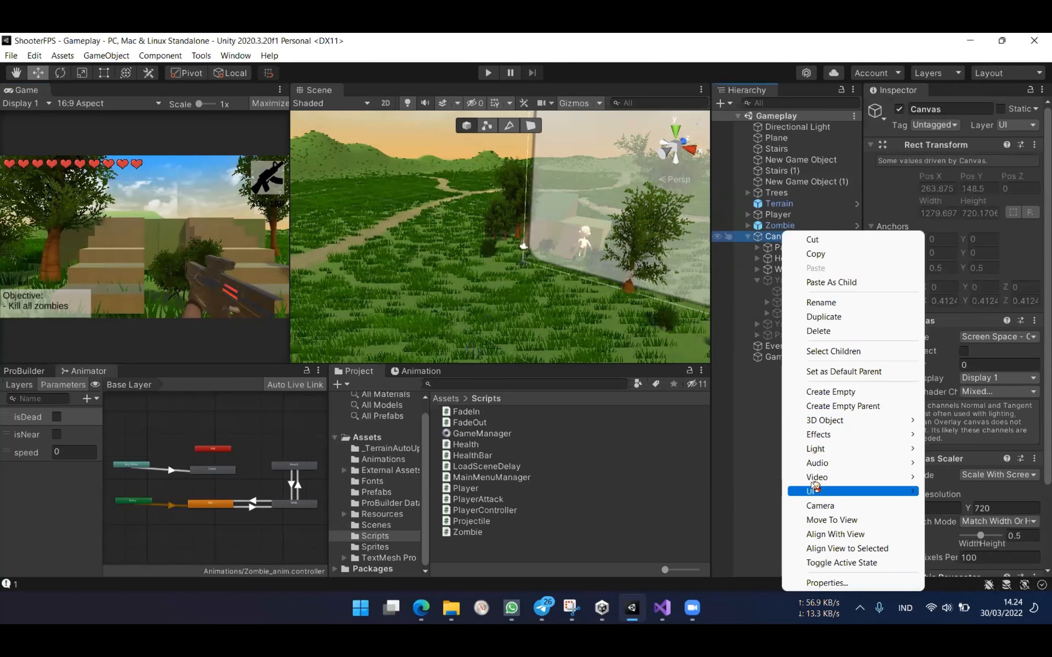
{"action": "mouse_move", "coordinate": [813, 491]}
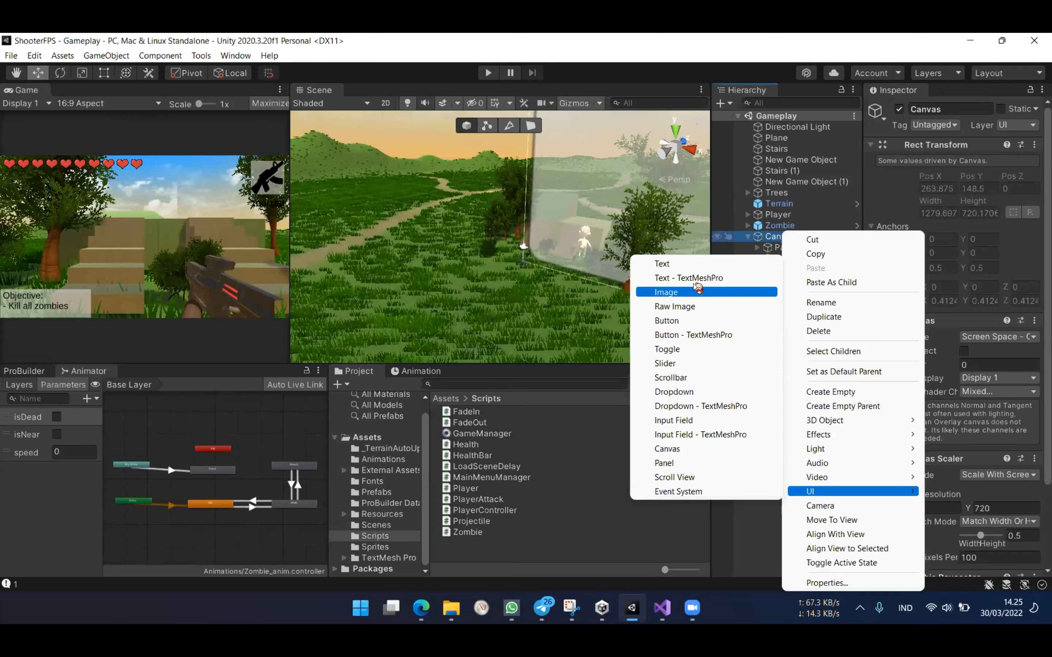
{"action": "left_click", "coordinate": [697, 289]}
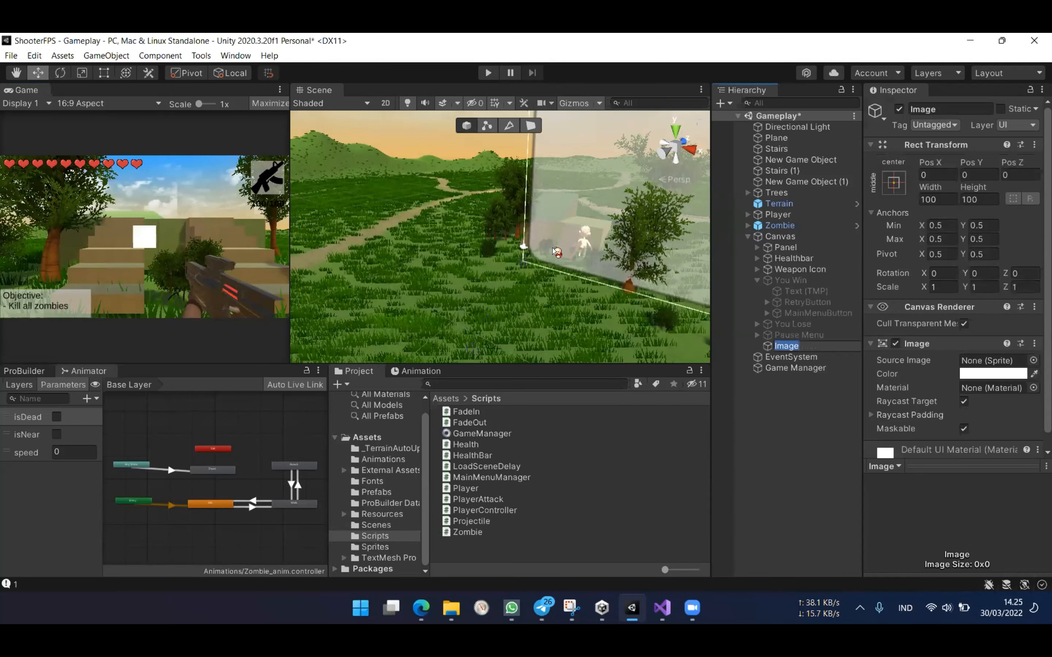
{"action": "key", "text": "Return"}
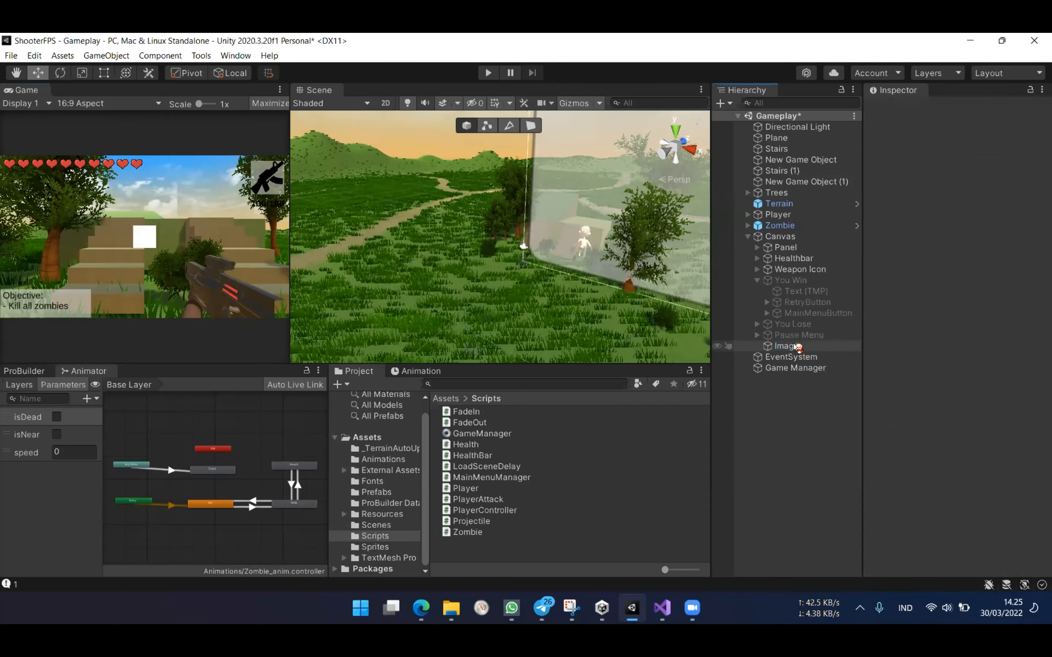
Step: Frame the new Image in the Scene view, switch the view to 2D and activate the Rect tool
{"action": "key", "text": "f"}
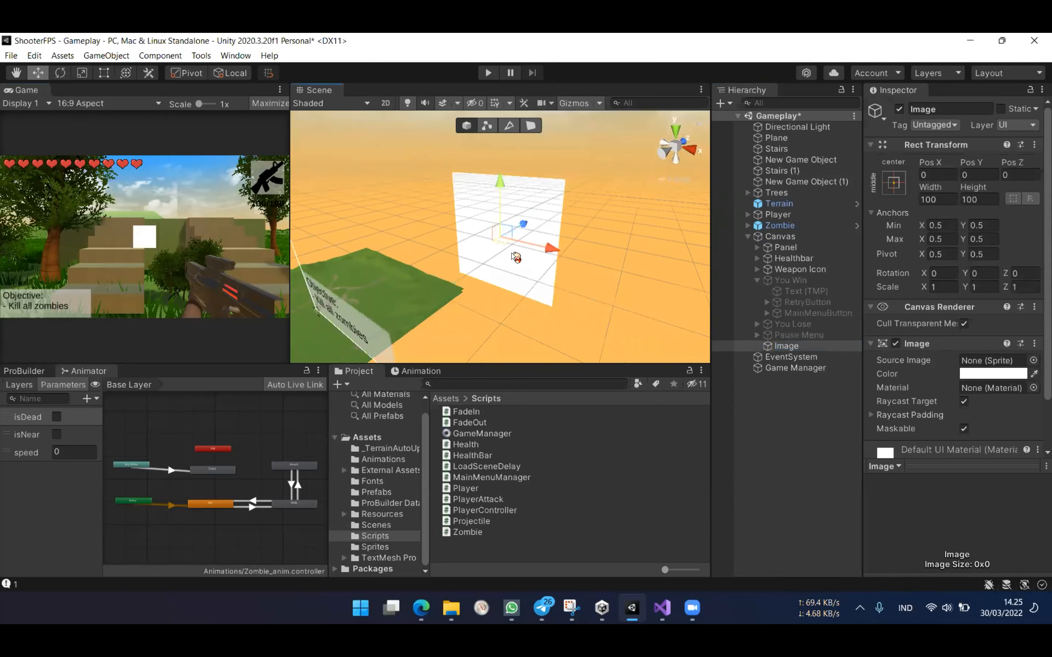
{"action": "scroll", "coordinate": [517, 257], "scroll_direction": "down", "scroll_amount": 6}
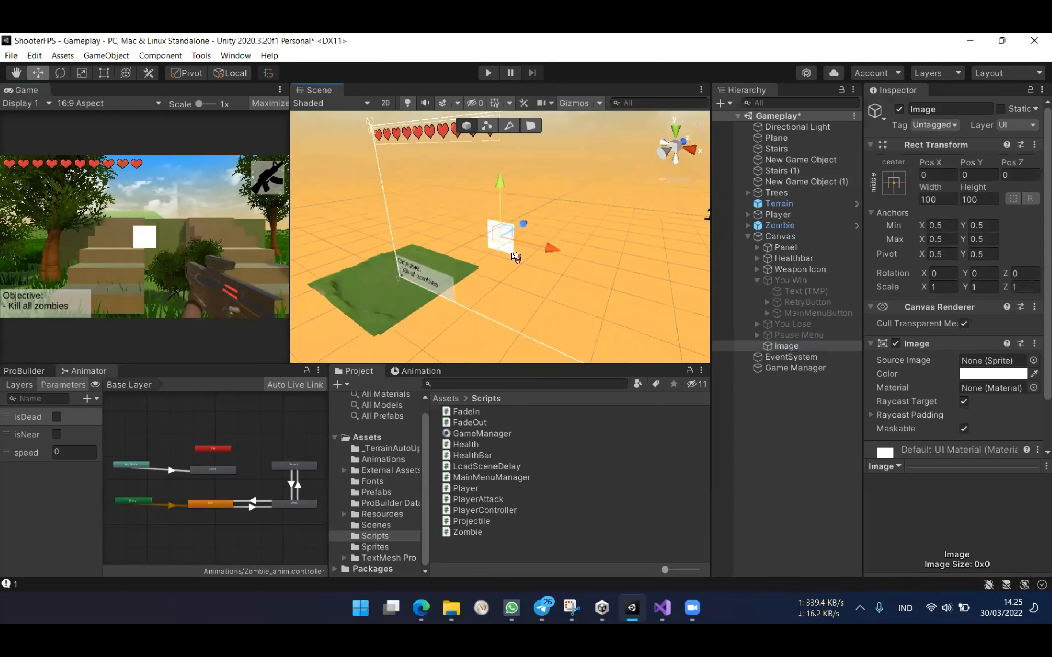
{"action": "left_click", "coordinate": [387, 106]}
{"action": "key", "text": "t"}
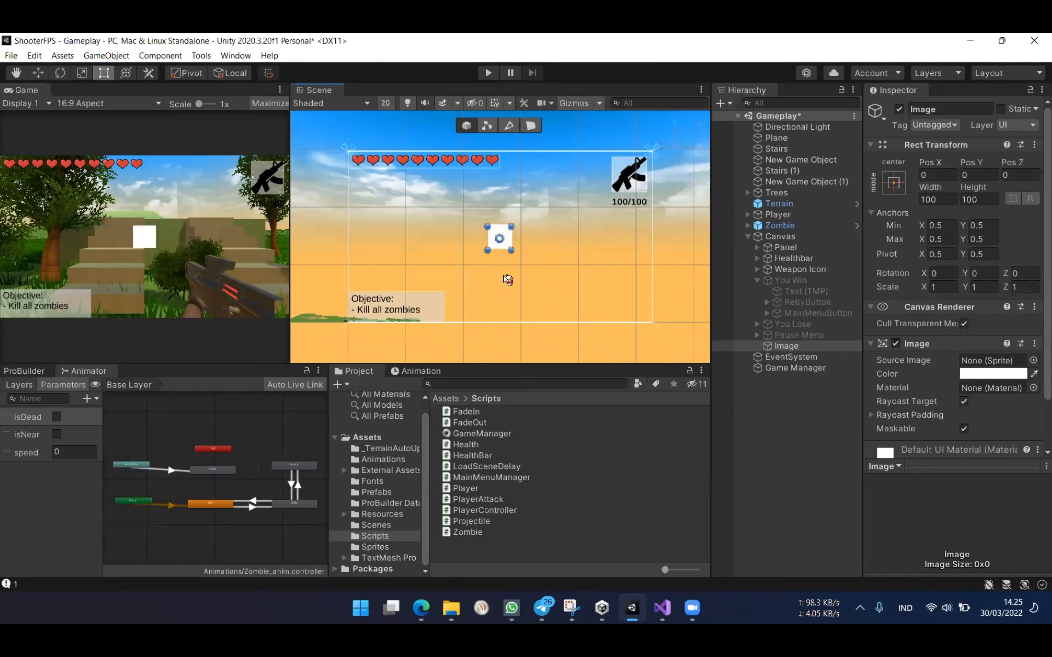
Step: Set the new Image's width and height to 50 each, and deselect it
{"action": "left_click", "coordinate": [937, 200]}
{"action": "type", "text": "50"}
{"action": "left_click", "coordinate": [976, 199]}
{"action": "type", "text": "50"}
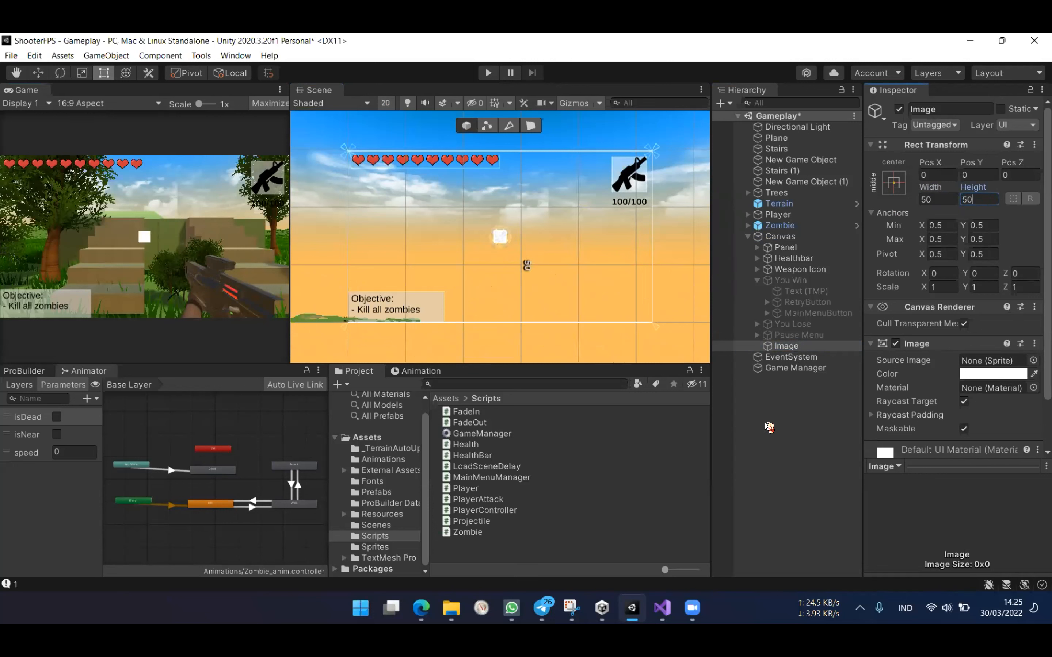
{"action": "left_click", "coordinate": [769, 429]}
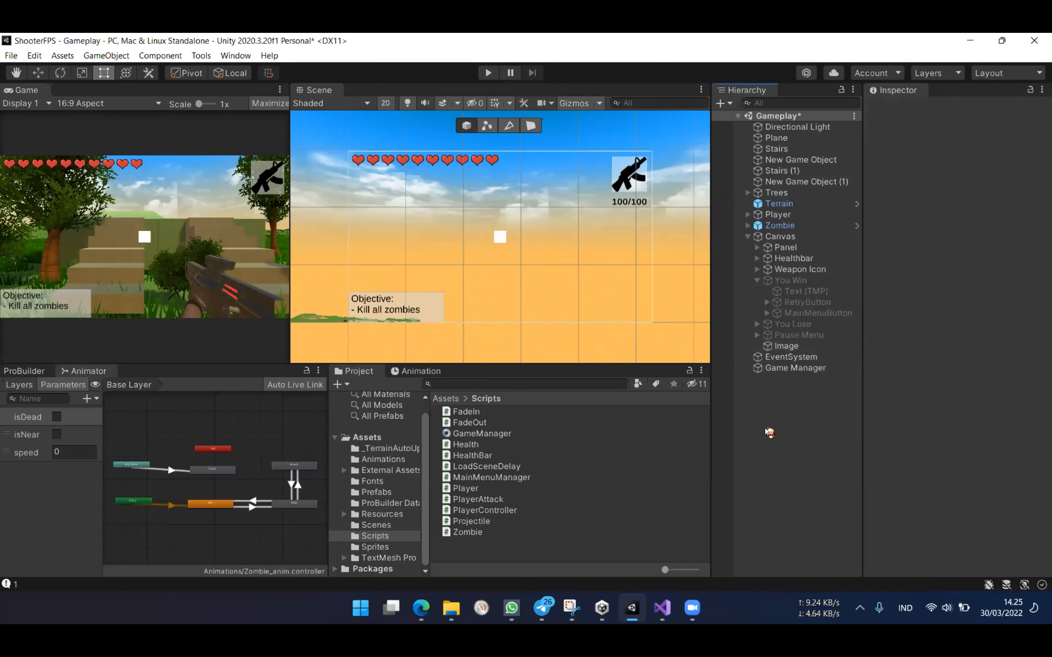
Step: Playtest the scene, backing away from the zombie and shooting it using the centred white square as the aiming point until it is killed
{"action": "left_click", "coordinate": [489, 73]}
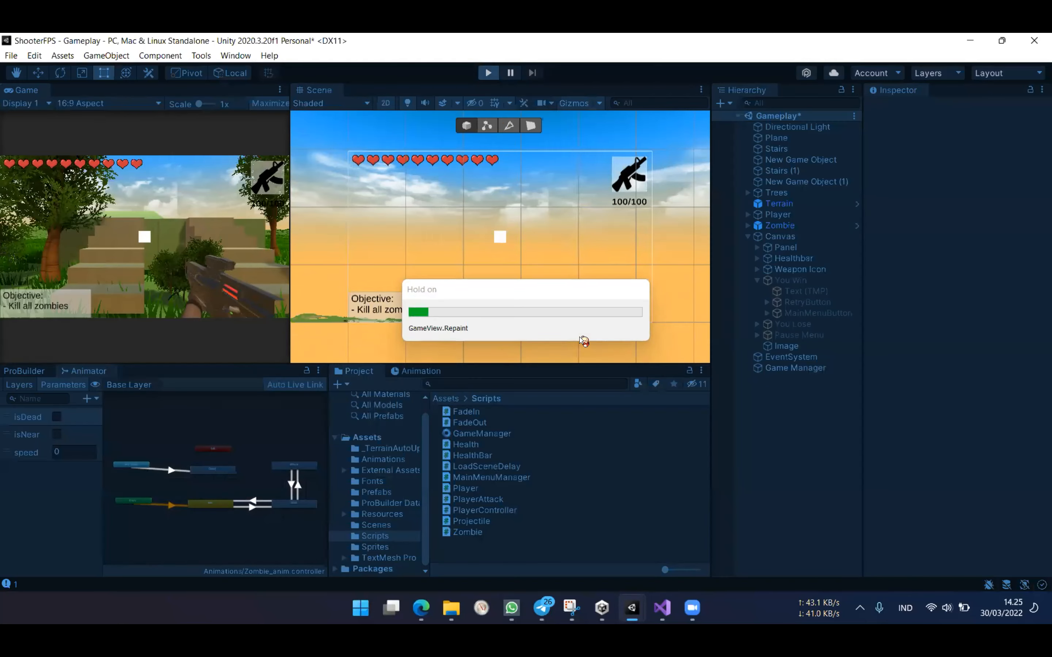
{"action": "key", "text": "s"}
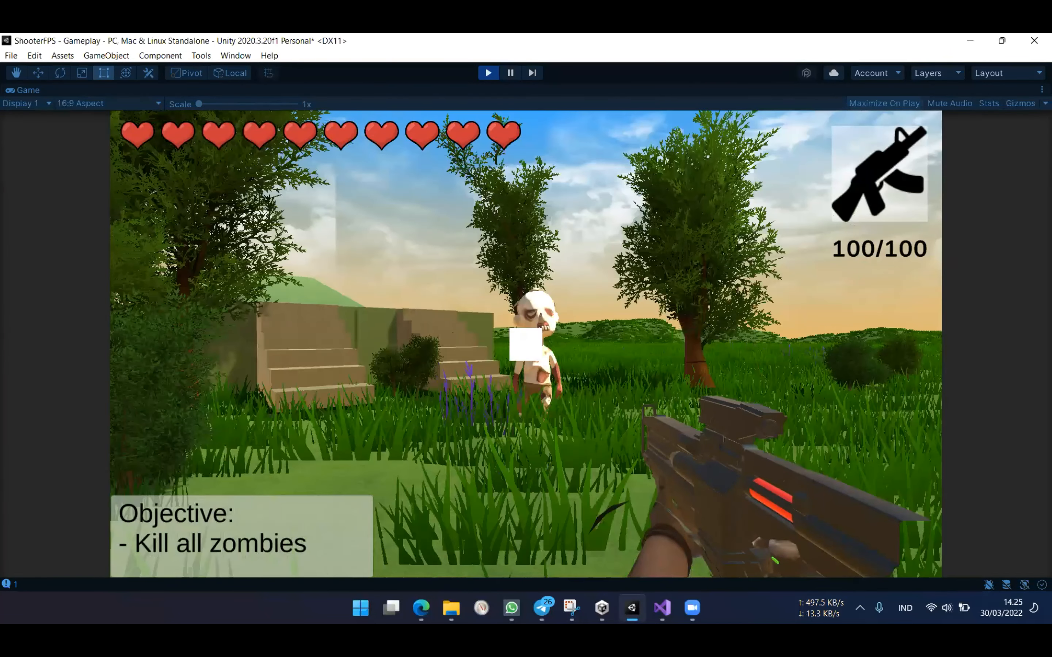
{"action": "left_click", "coordinate": [525, 344]}
{"action": "left_click", "coordinate": [526, 344]}
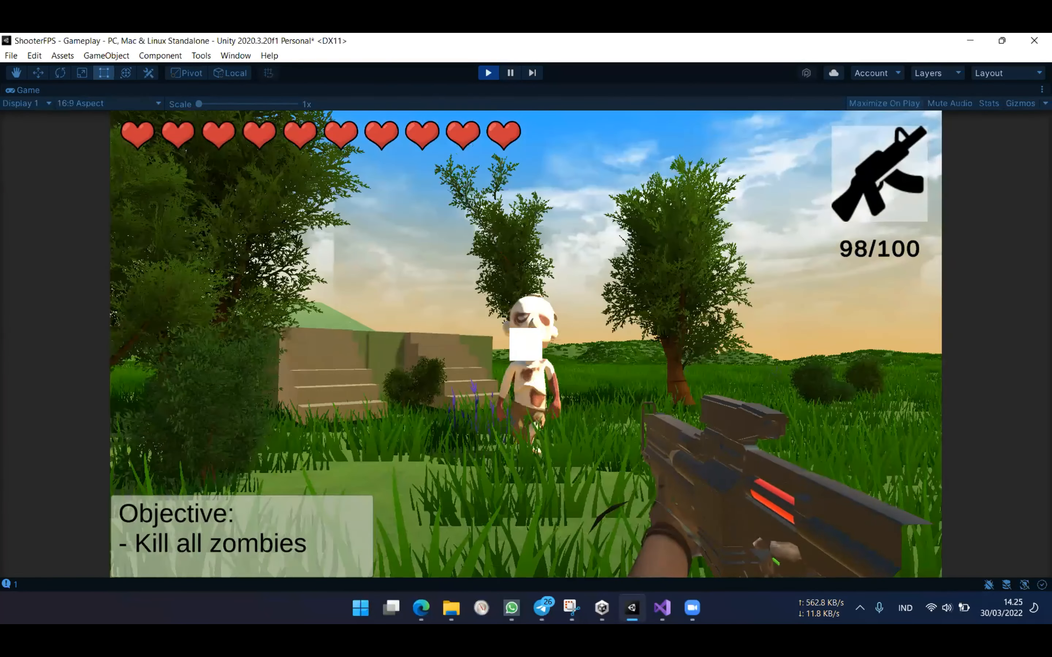
{"action": "left_click", "coordinate": [517, 304]}
{"action": "left_click", "coordinate": [517, 304]}
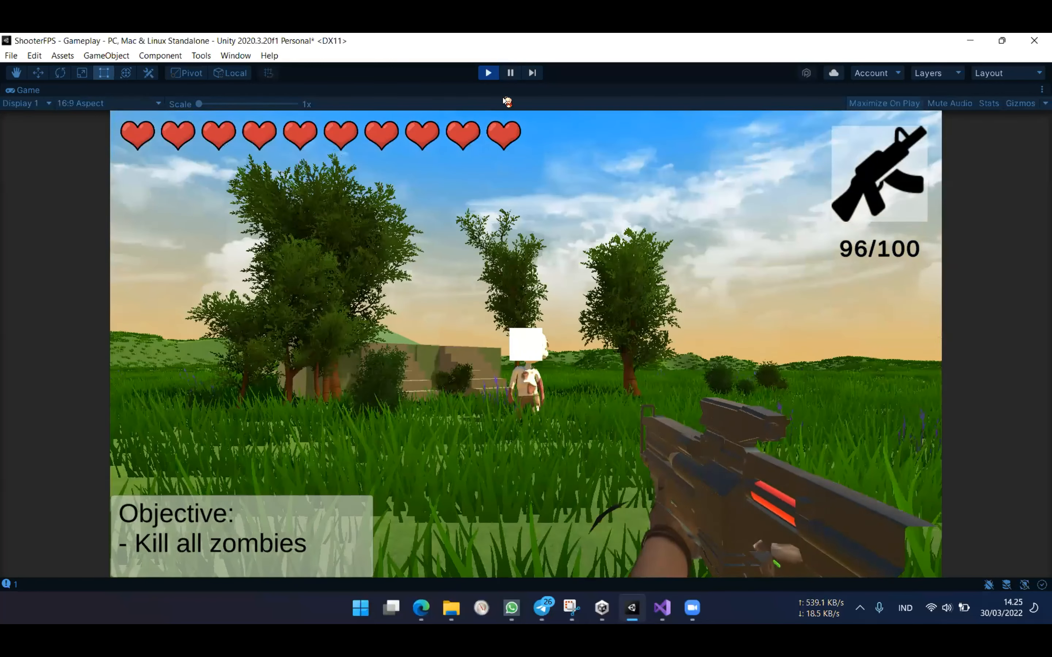
{"action": "left_click", "coordinate": [524, 300]}
{"action": "left_click", "coordinate": [524, 300]}
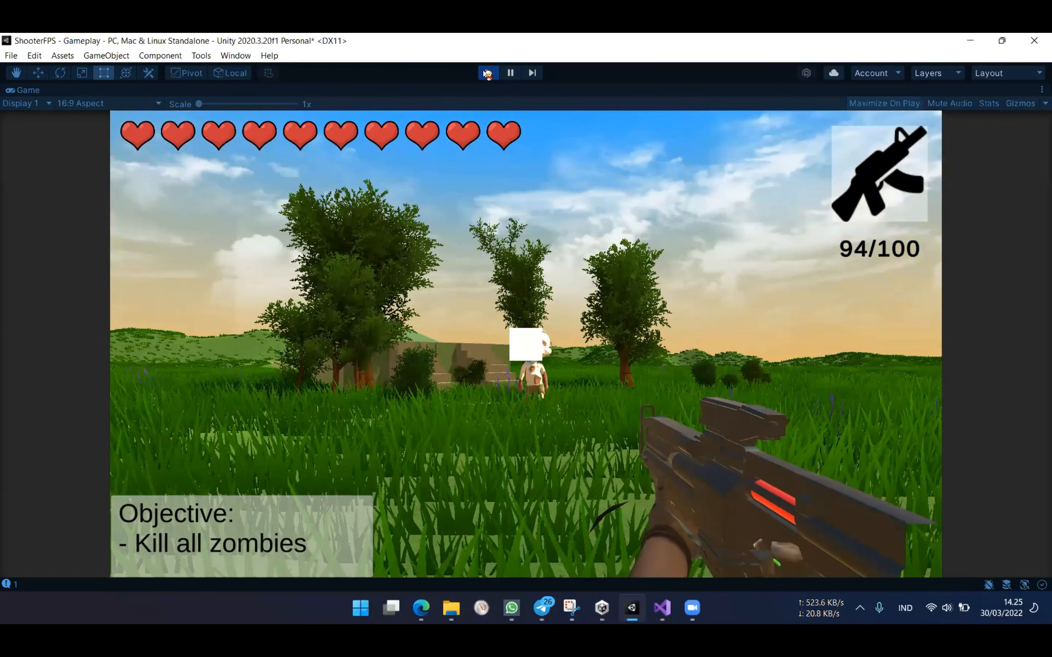
{"action": "left_click", "coordinate": [525, 292]}
{"action": "left_click", "coordinate": [525, 292]}
{"action": "left_click", "coordinate": [497, 178]}
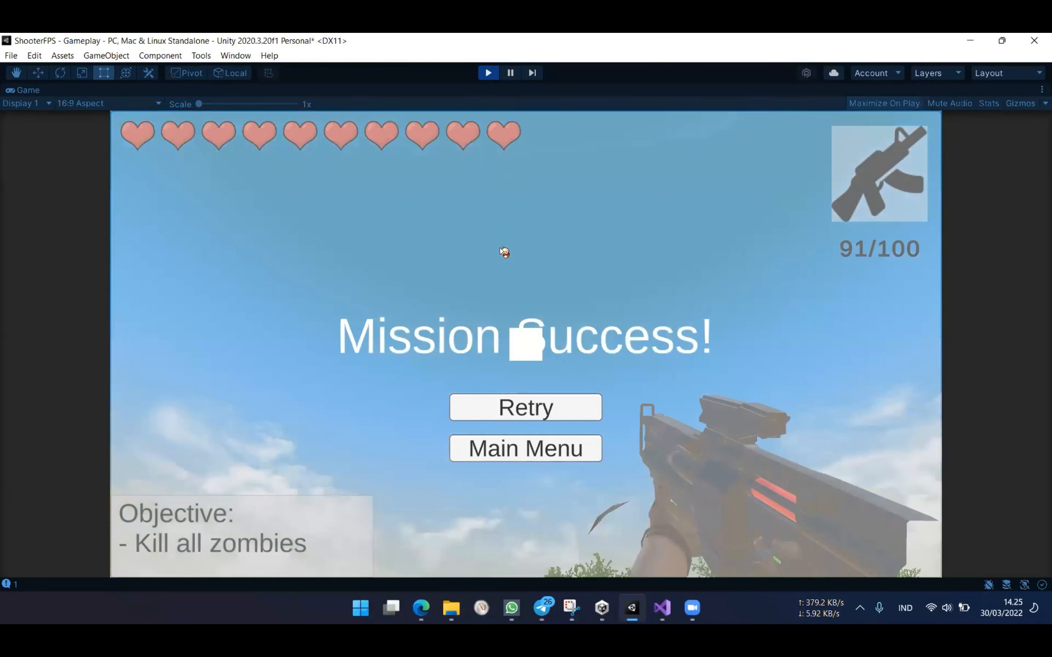
Step: Start a fresh round, retreat from the zombie and fire shots past it to compare their path with the central square
{"action": "key", "text": "ctrl+p"}
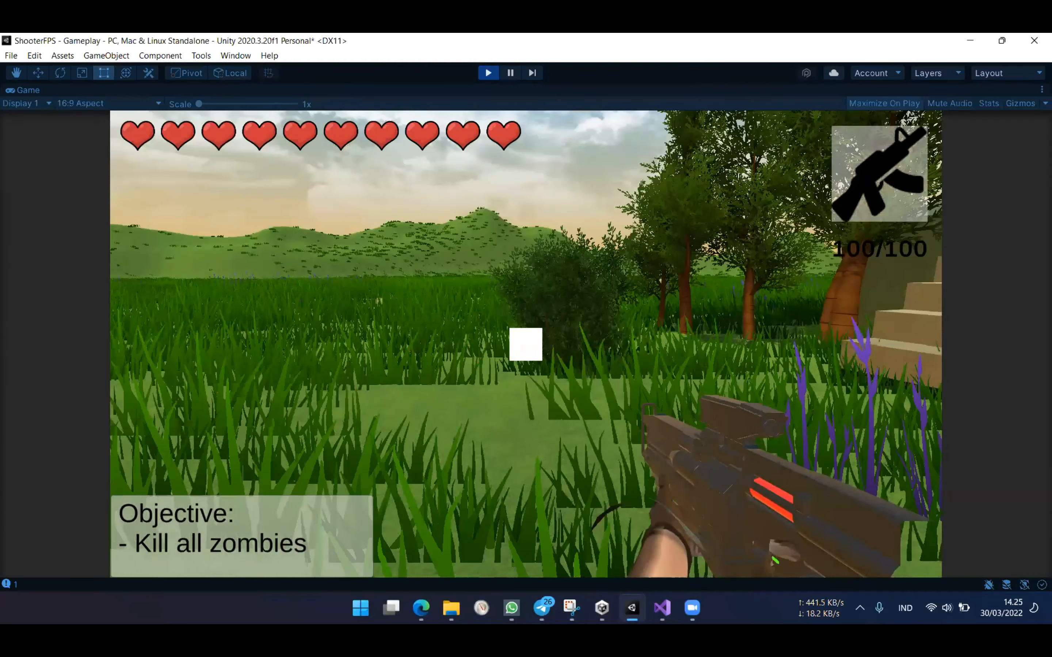
{"action": "key", "text": "s"}
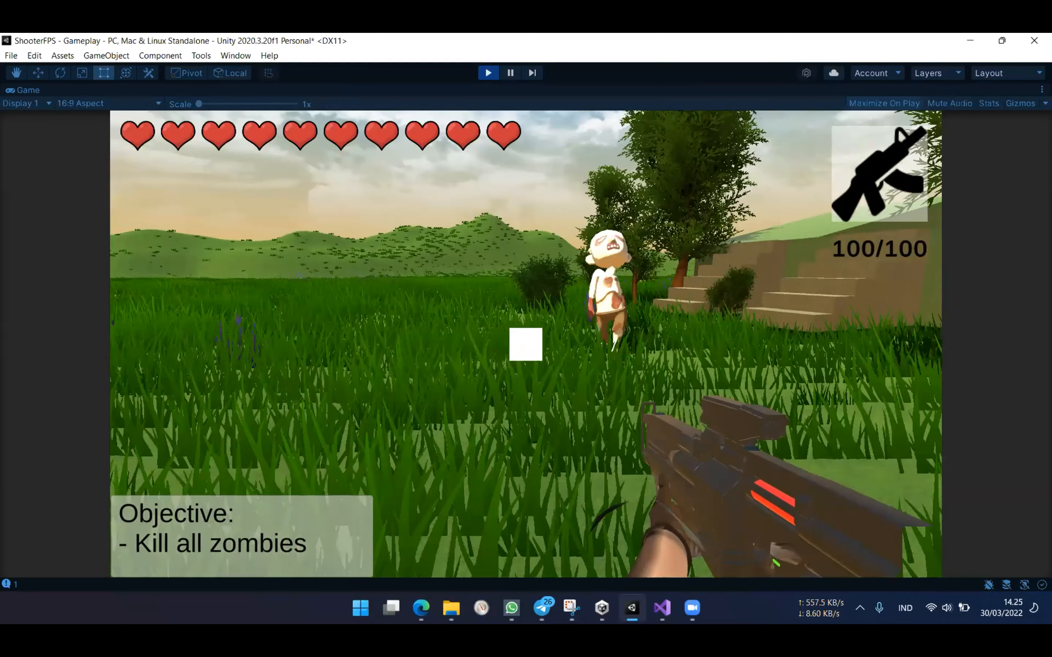
{"action": "key", "text": "s"}
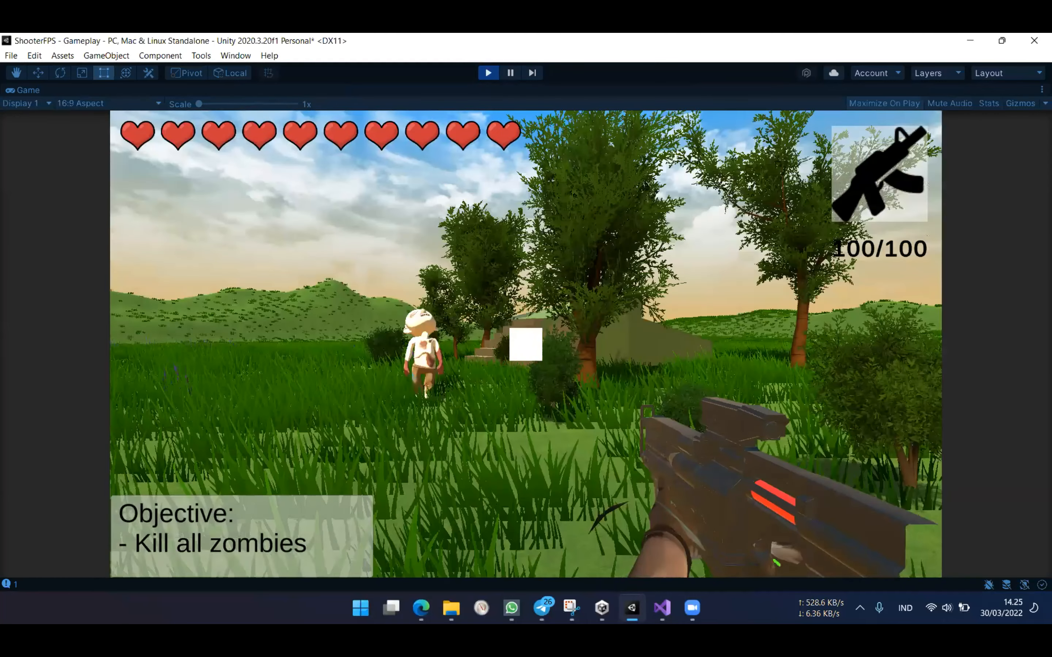
{"action": "left_click", "coordinate": [526, 345]}
{"action": "left_click", "coordinate": [526, 345]}
{"action": "left_click", "coordinate": [526, 345]}
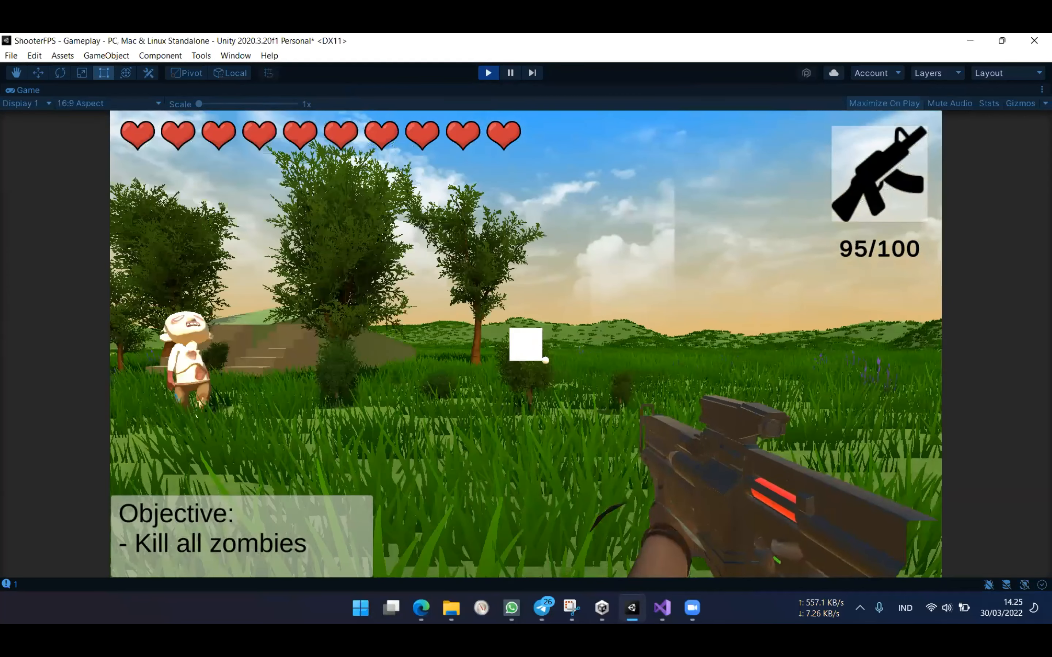
{"action": "left_click", "coordinate": [526, 345]}
{"action": "left_click", "coordinate": [526, 344]}
{"action": "left_click", "coordinate": [526, 345]}
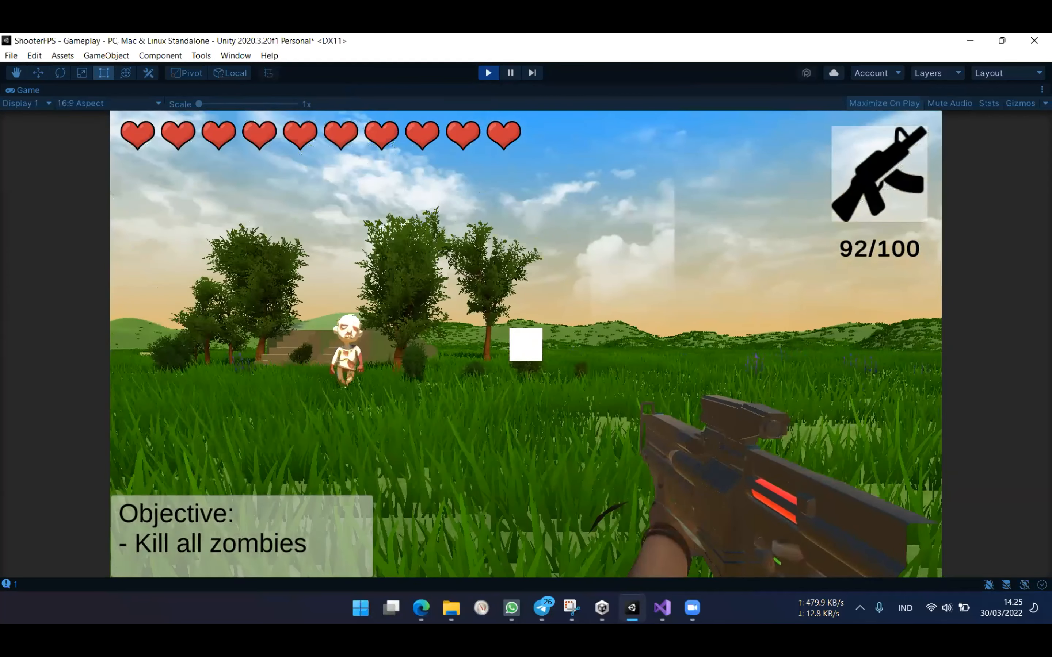
{"action": "left_click", "coordinate": [526, 344]}
{"action": "left_click", "coordinate": [526, 345]}
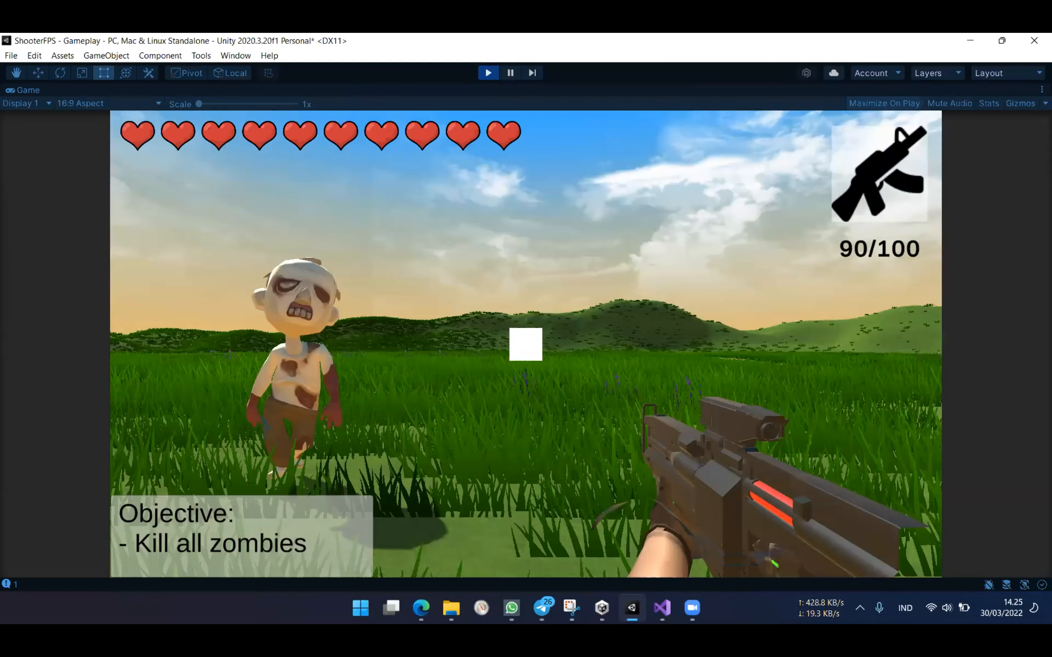
Step: Fire more test shots over the open grass and near the zombie, pause the game, and exit the playtest
{"action": "left_click", "coordinate": [526, 345]}
{"action": "left_click", "coordinate": [526, 345]}
{"action": "left_click", "coordinate": [526, 344]}
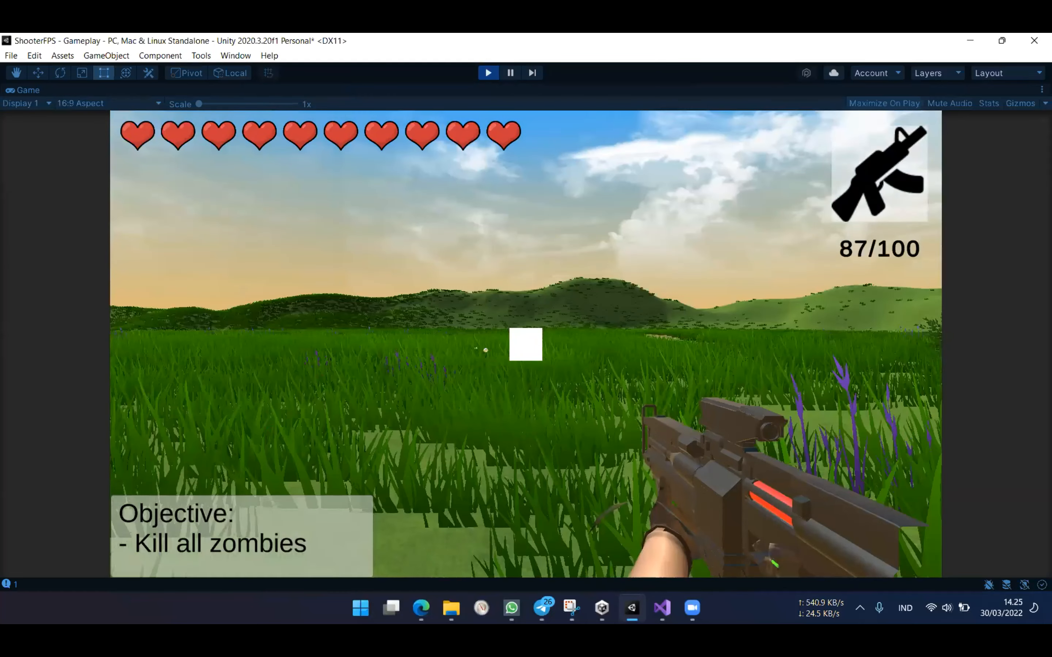
{"action": "left_click", "coordinate": [526, 345]}
{"action": "left_click", "coordinate": [526, 345]}
{"action": "left_click", "coordinate": [526, 344]}
{"action": "left_click", "coordinate": [526, 344]}
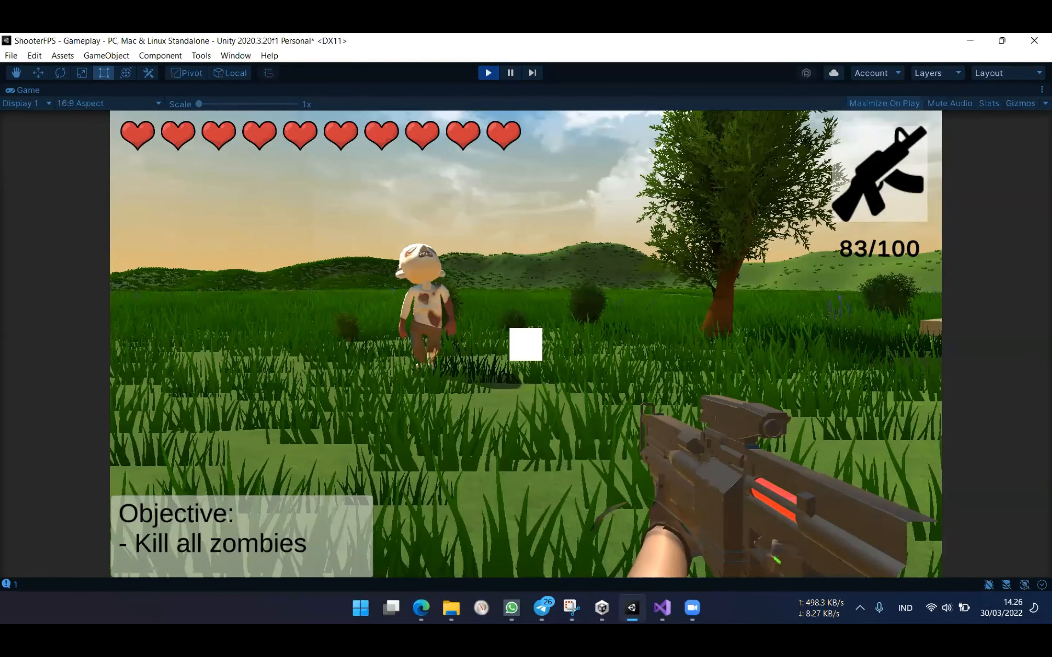
{"action": "left_click", "coordinate": [526, 344]}
{"action": "left_click", "coordinate": [526, 344]}
{"action": "left_click", "coordinate": [526, 344]}
{"action": "left_click", "coordinate": [526, 345]}
{"action": "left_click", "coordinate": [526, 344]}
{"action": "left_click", "coordinate": [526, 345]}
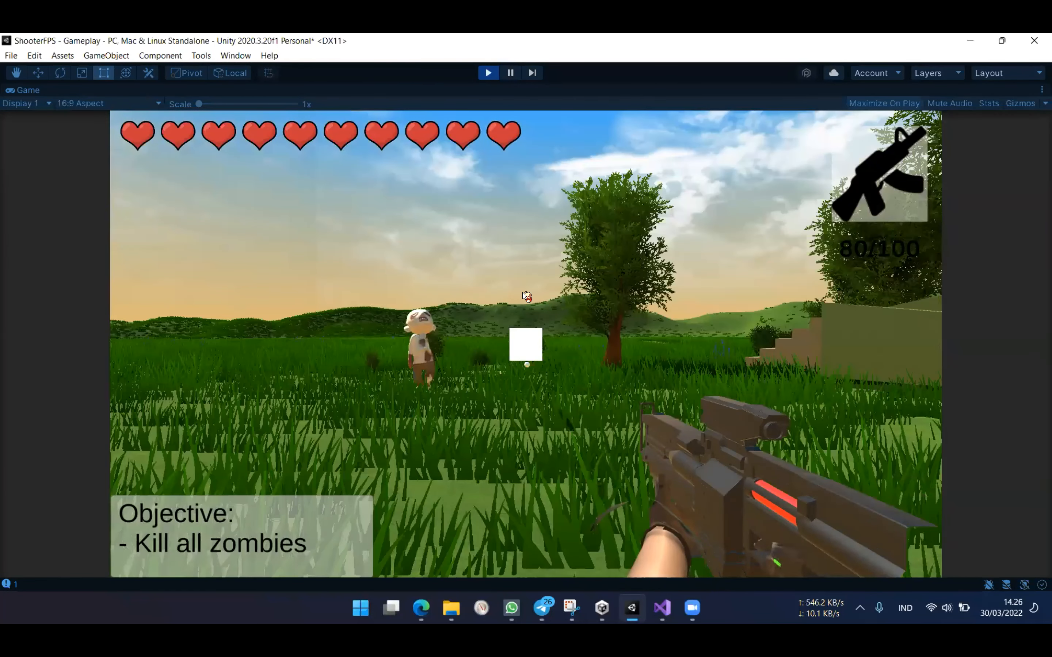
{"action": "key", "text": "Escape"}
{"action": "left_click", "coordinate": [489, 73]}
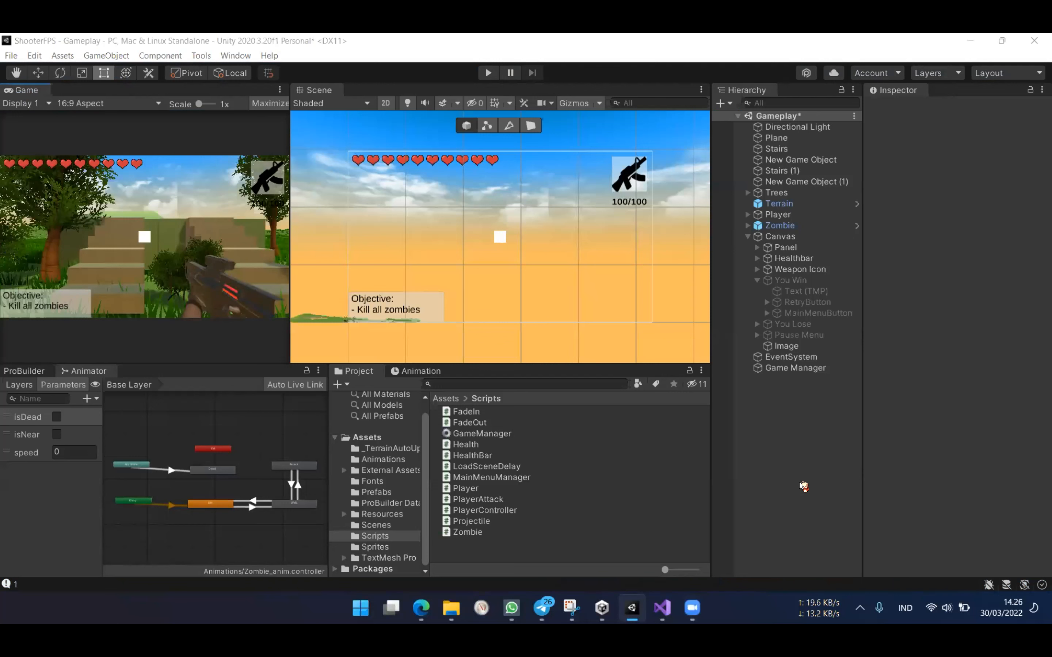
Step: Save the Gameplay scene, return the Scene view to 3D and activate the Move tool
{"action": "left_click", "coordinate": [802, 479]}
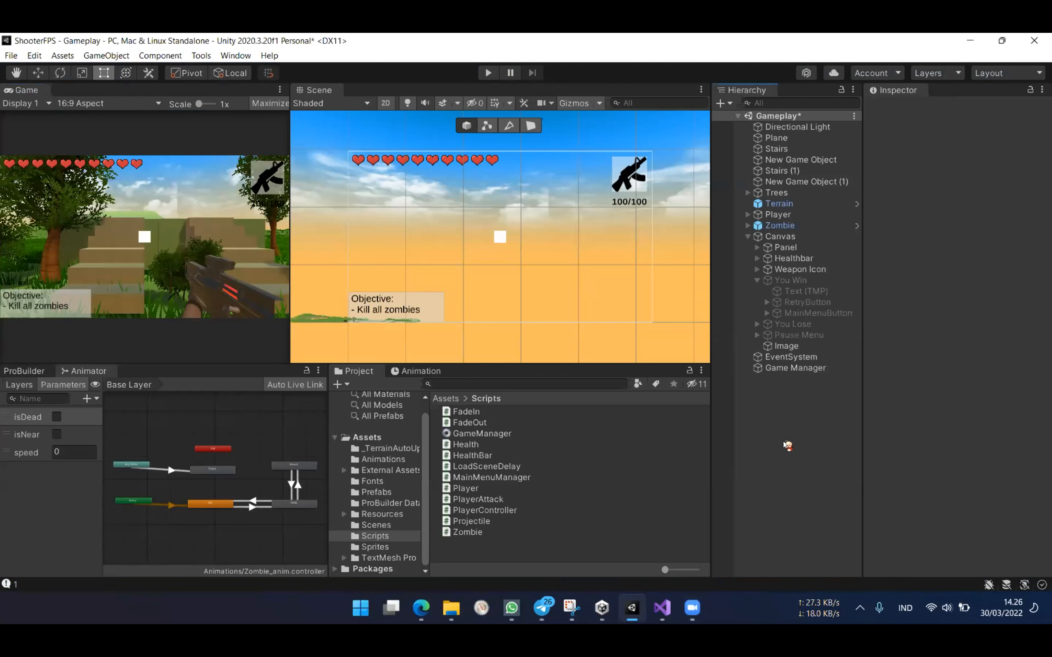
{"action": "key", "text": "ctrl+s"}
{"action": "left_click", "coordinate": [525, 257]}
{"action": "key", "text": "2"}
{"action": "scroll", "coordinate": [525, 269], "scroll_direction": "up", "scroll_amount": 3}
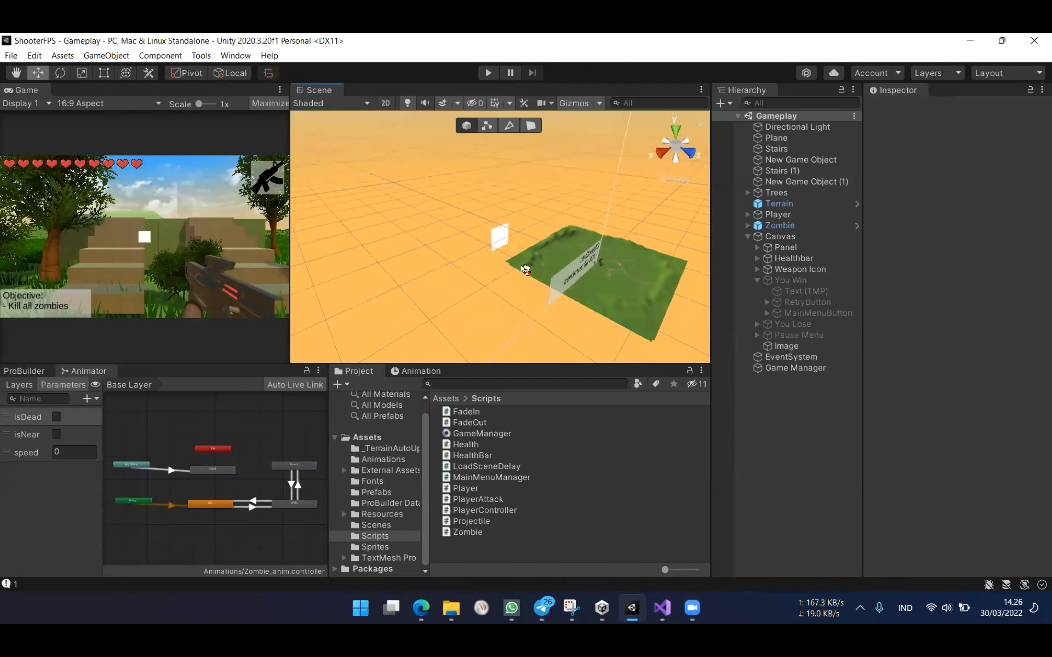
{"action": "scroll", "coordinate": [580, 255], "scroll_direction": "up", "scroll_amount": 2}
Step: Duplicate the Zombie twice, move the copies along Z to about -7.28 and -21.1, and save the scene
{"action": "left_click", "coordinate": [782, 226]}
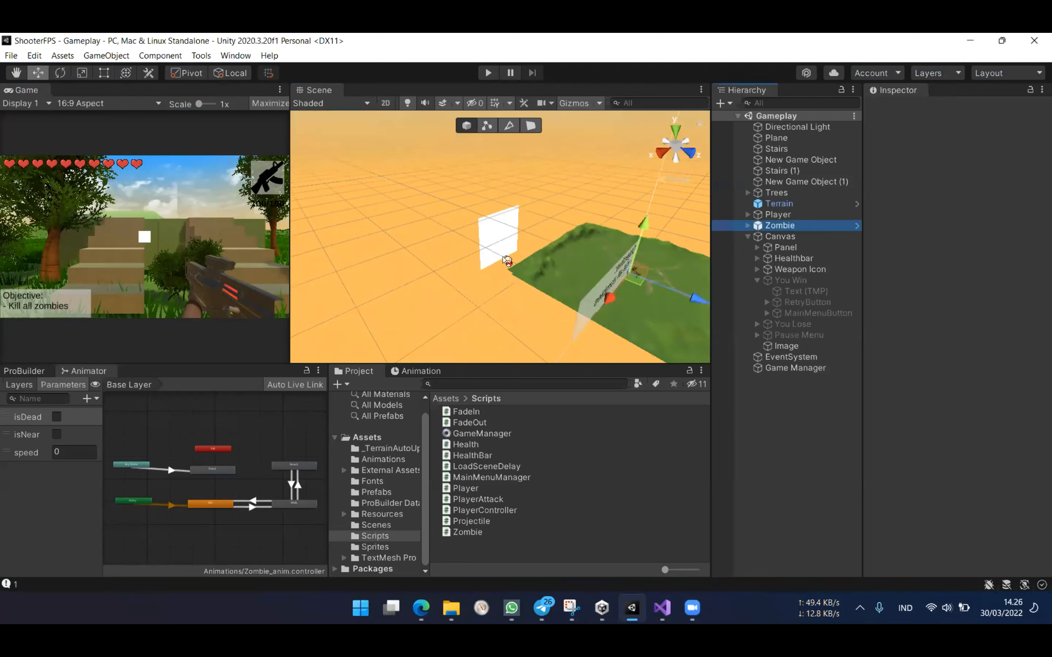
{"action": "key", "text": "f"}
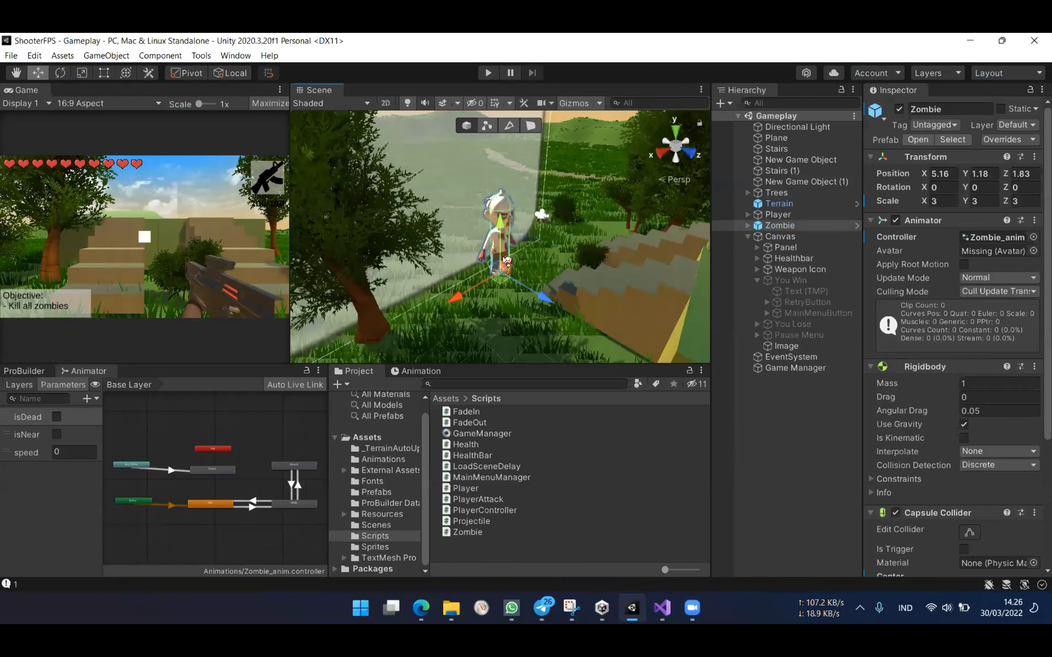
{"action": "scroll", "coordinate": [507, 260], "scroll_direction": "down", "scroll_amount": 2}
{"action": "scroll", "coordinate": [550, 296], "scroll_direction": "down", "scroll_amount": 2}
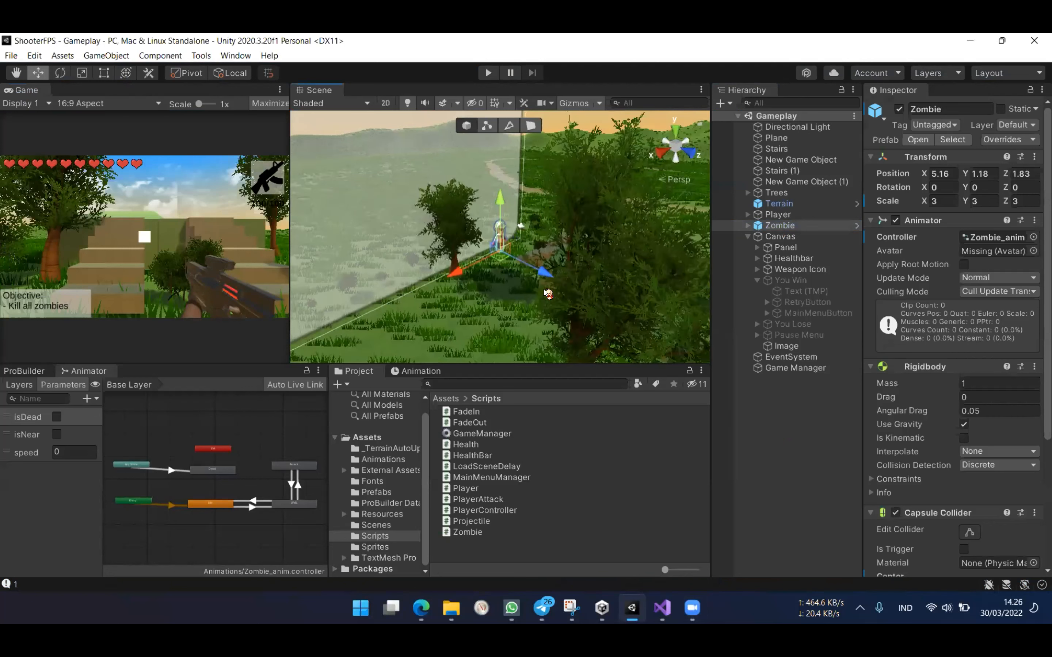
{"action": "key", "text": "ctrl+d"}
{"action": "left_click_drag", "start_coordinate": [541, 278], "coordinate": [508, 294]}
{"action": "key", "text": "ctrl+d"}
{"action": "left_click_drag", "start_coordinate": [483, 240], "coordinate": [420, 210]}
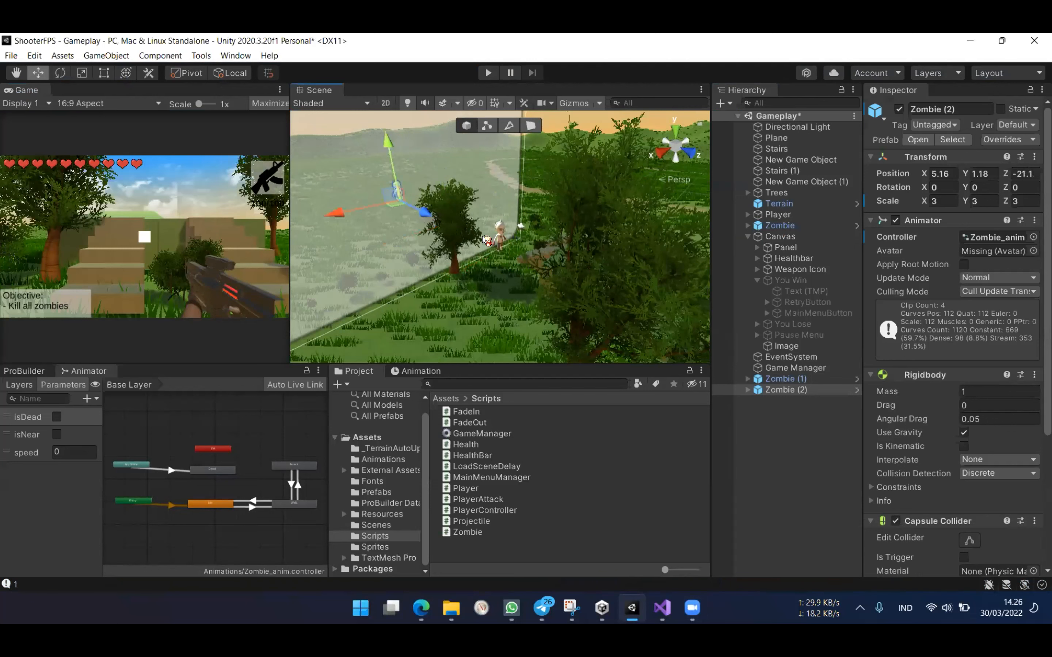
{"action": "key", "text": "ctrl+s"}
Step: Playtest the scene with several zombies, backing away and firing at the nearest ones through the central square
{"action": "left_click", "coordinate": [488, 73]}
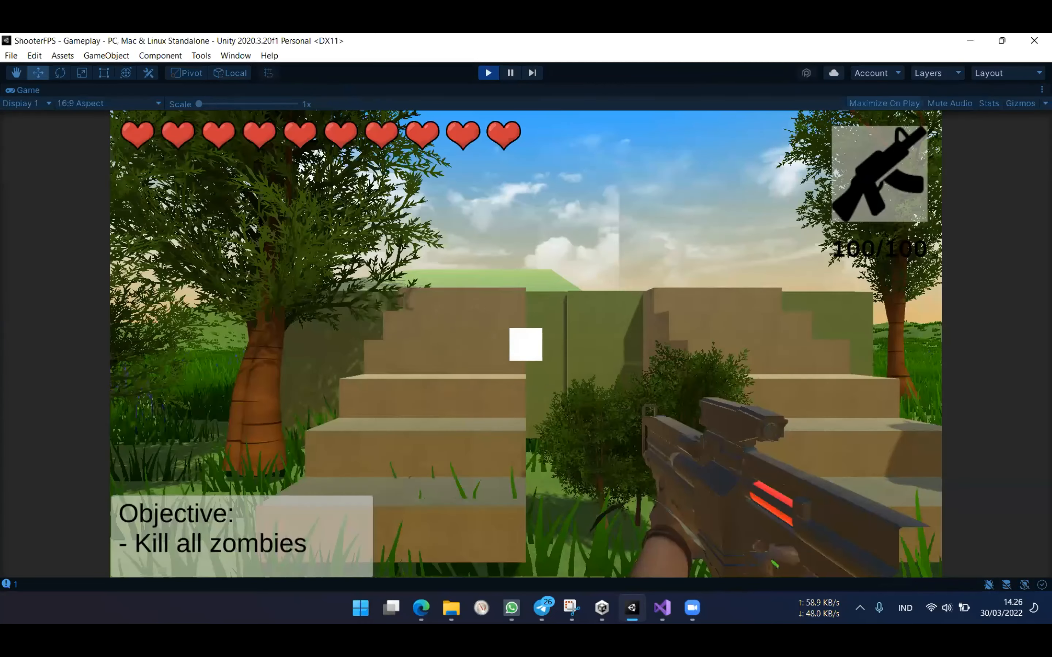
{"action": "key", "text": "s"}
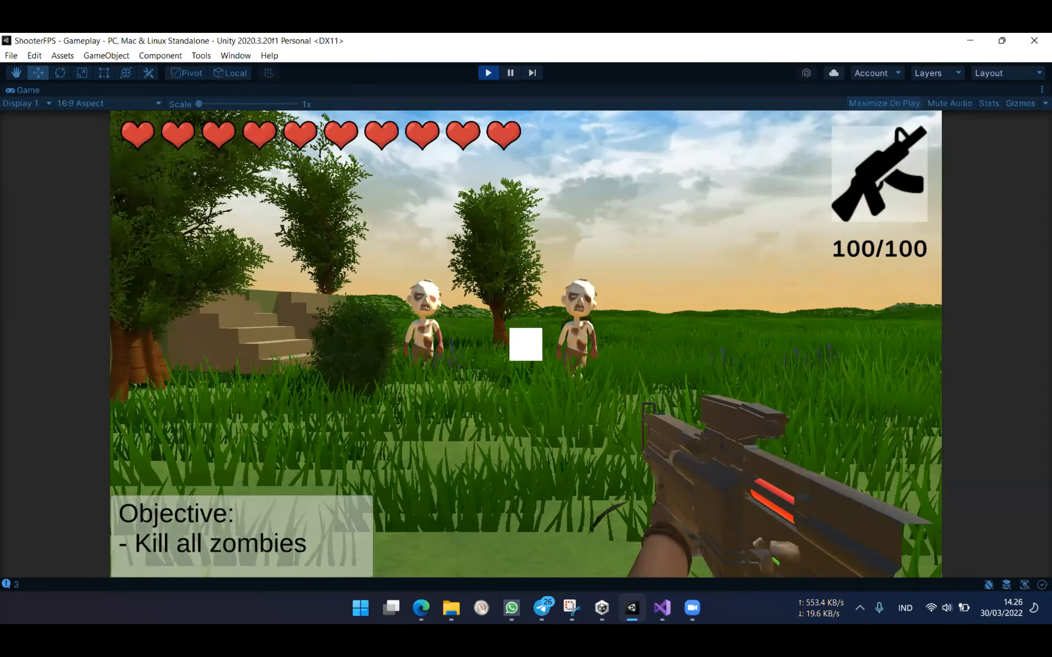
{"action": "left_click", "coordinate": [526, 345]}
{"action": "key", "text": "s"}
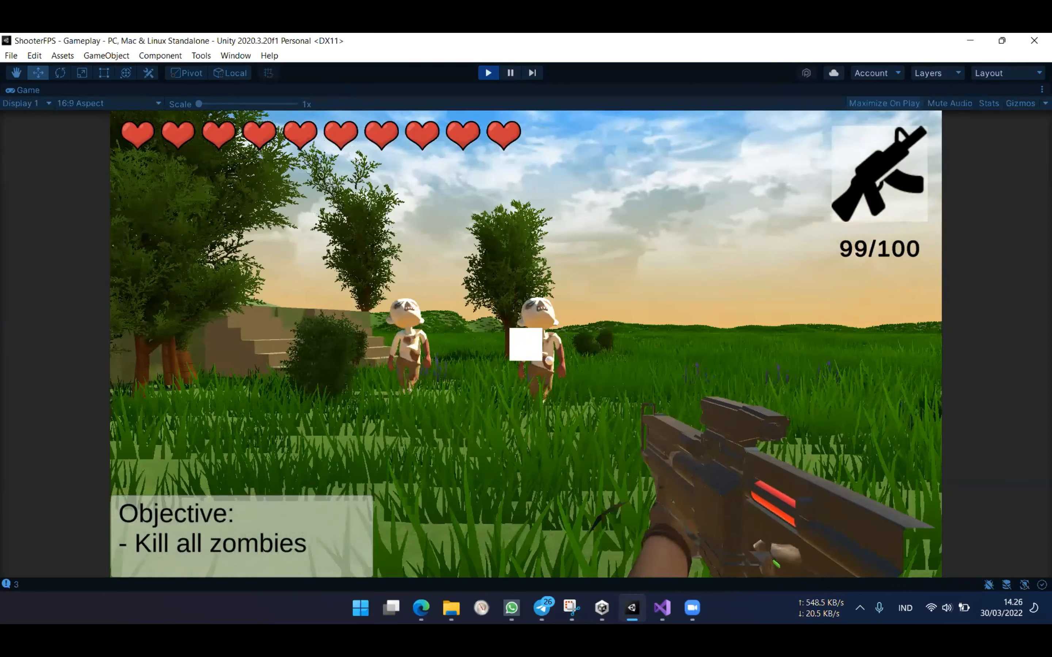
{"action": "left_click", "coordinate": [526, 344]}
{"action": "left_click", "coordinate": [525, 345]}
{"action": "left_click", "coordinate": [525, 344]}
{"action": "left_click", "coordinate": [526, 345]}
{"action": "key", "text": "d"}
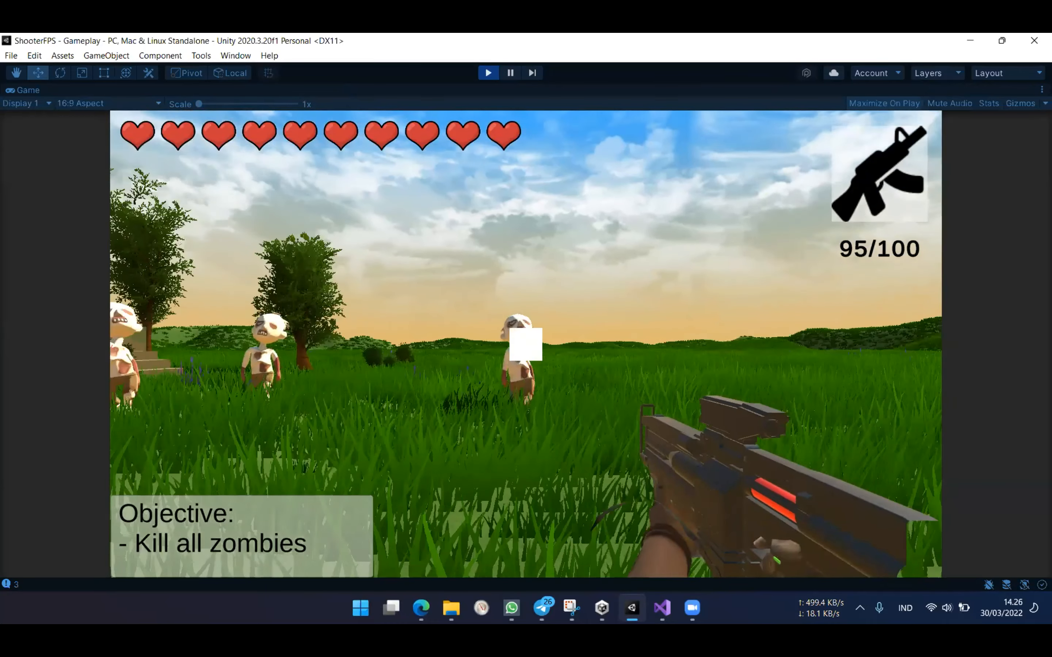
Step: Keep shooting at the individual zombies from different distances to check the aim, and exit the playtest
{"action": "left_click", "coordinate": [526, 344]}
{"action": "left_click", "coordinate": [526, 345]}
{"action": "left_click", "coordinate": [526, 344]}
{"action": "left_click", "coordinate": [526, 345]}
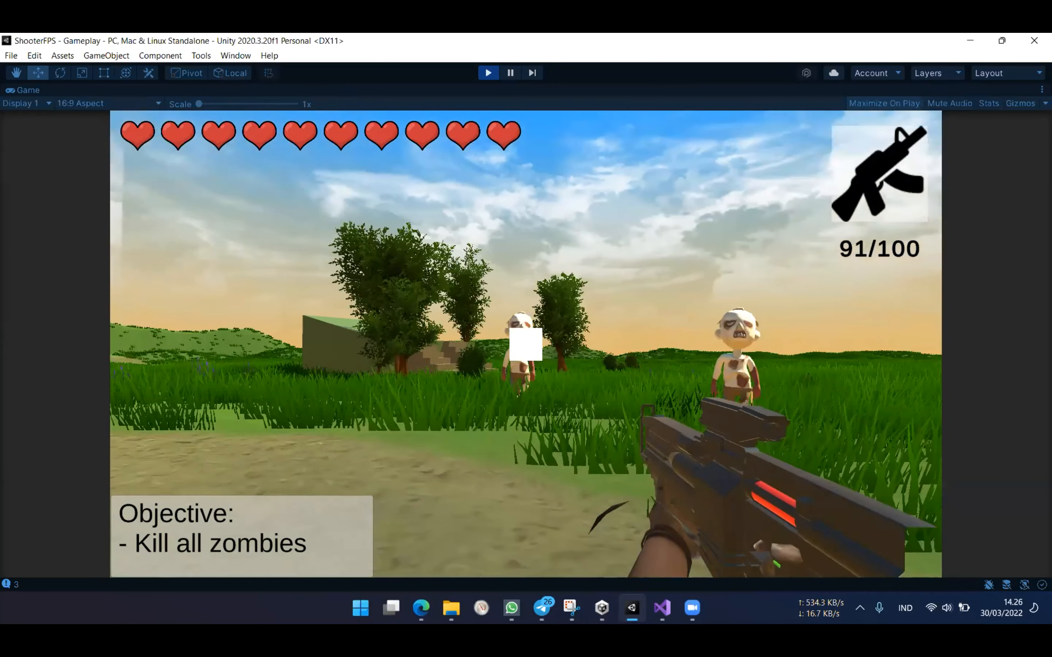
{"action": "left_click", "coordinate": [525, 344]}
{"action": "left_click", "coordinate": [526, 344]}
{"action": "left_click", "coordinate": [525, 345]}
{"action": "left_click", "coordinate": [526, 344]}
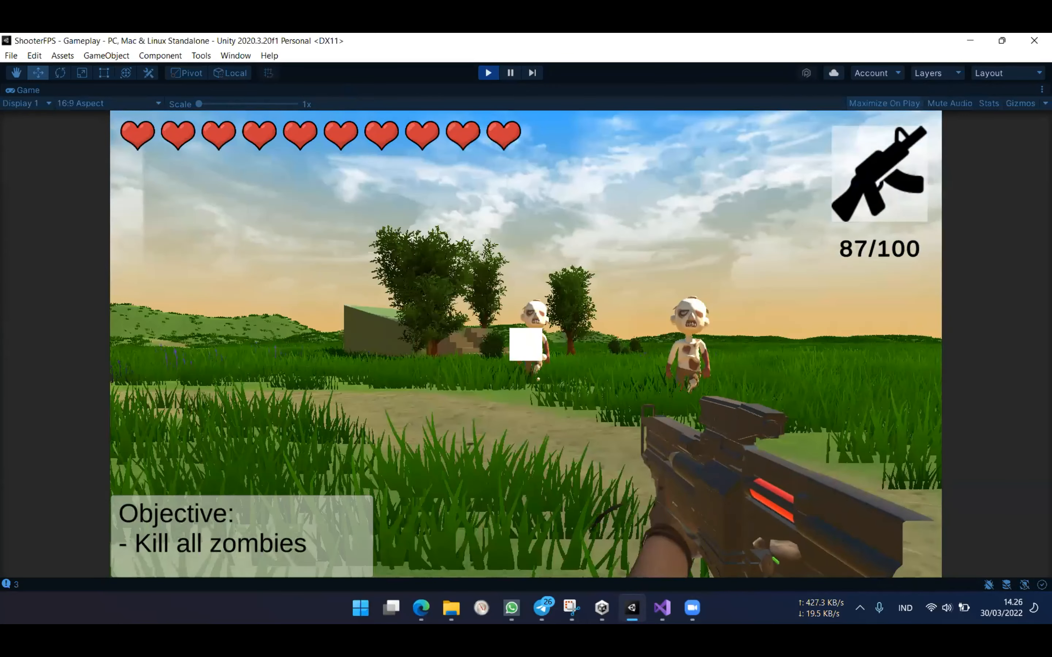
{"action": "left_click", "coordinate": [526, 344]}
{"action": "left_click", "coordinate": [526, 344]}
{"action": "left_click", "coordinate": [525, 344]}
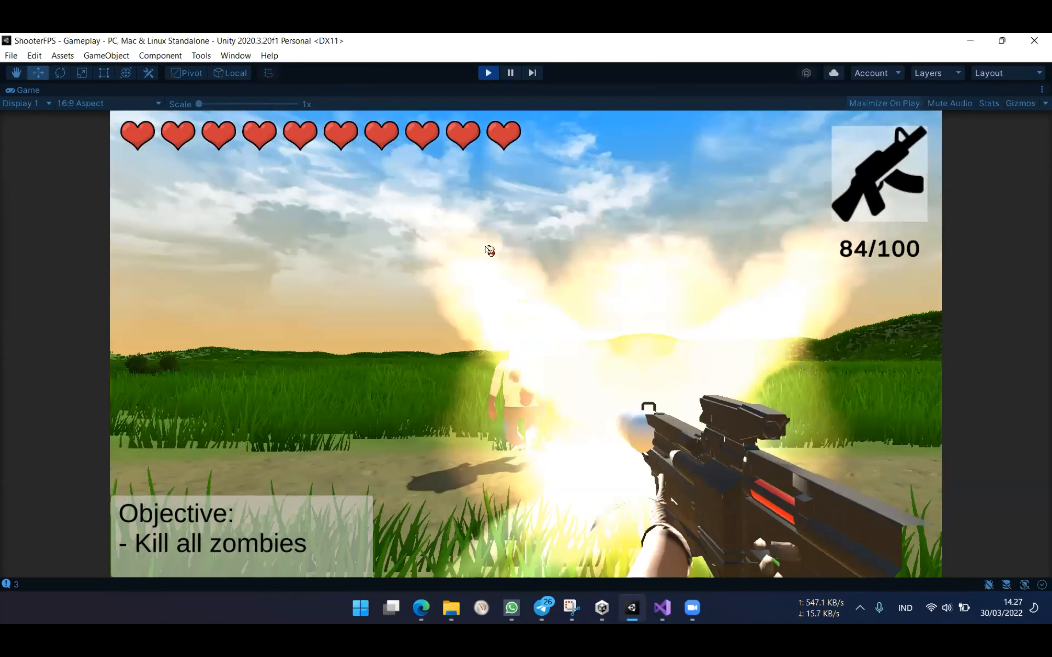
{"action": "left_click", "coordinate": [488, 75]}
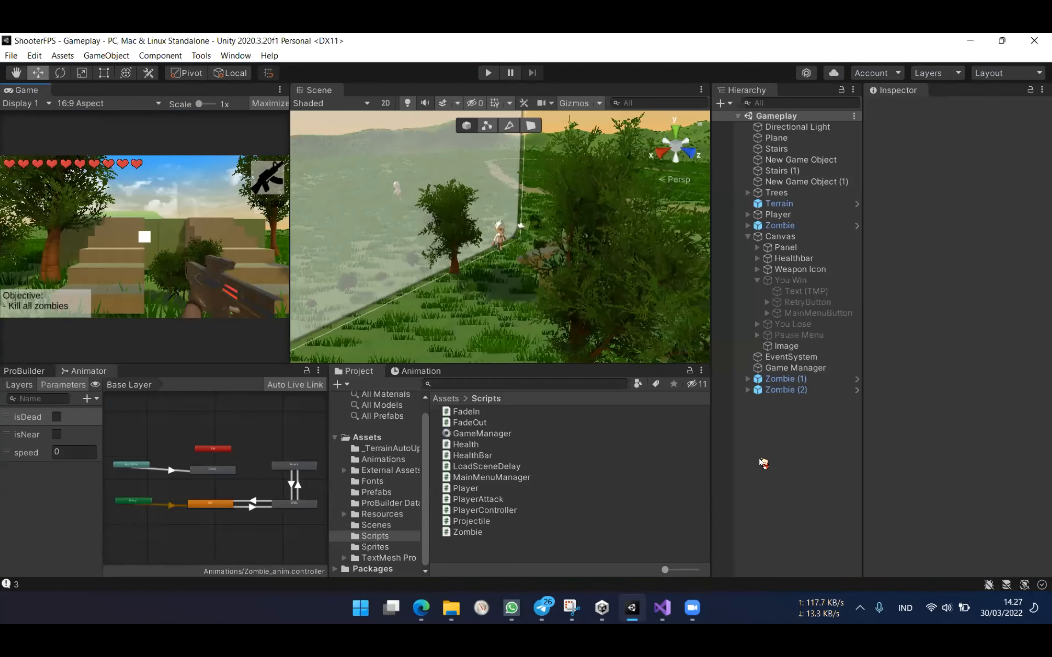
Step: Delete both duplicated zombies, Zombie (1) and Zombie (2), and save the scene
{"action": "left_click", "coordinate": [788, 380]}
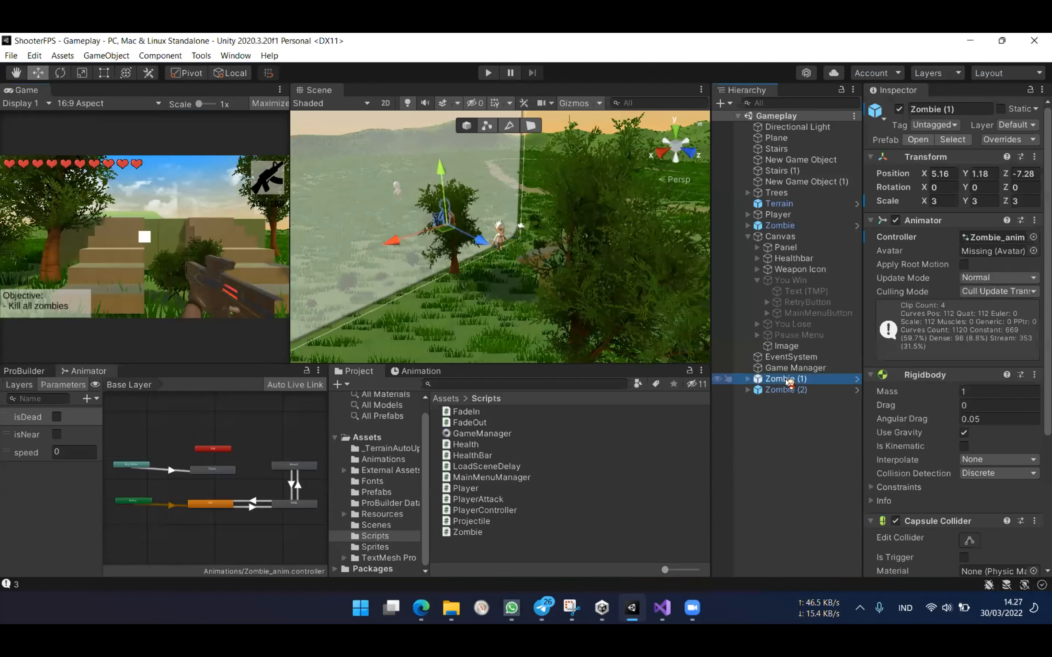
{"action": "key", "text": "Delete"}
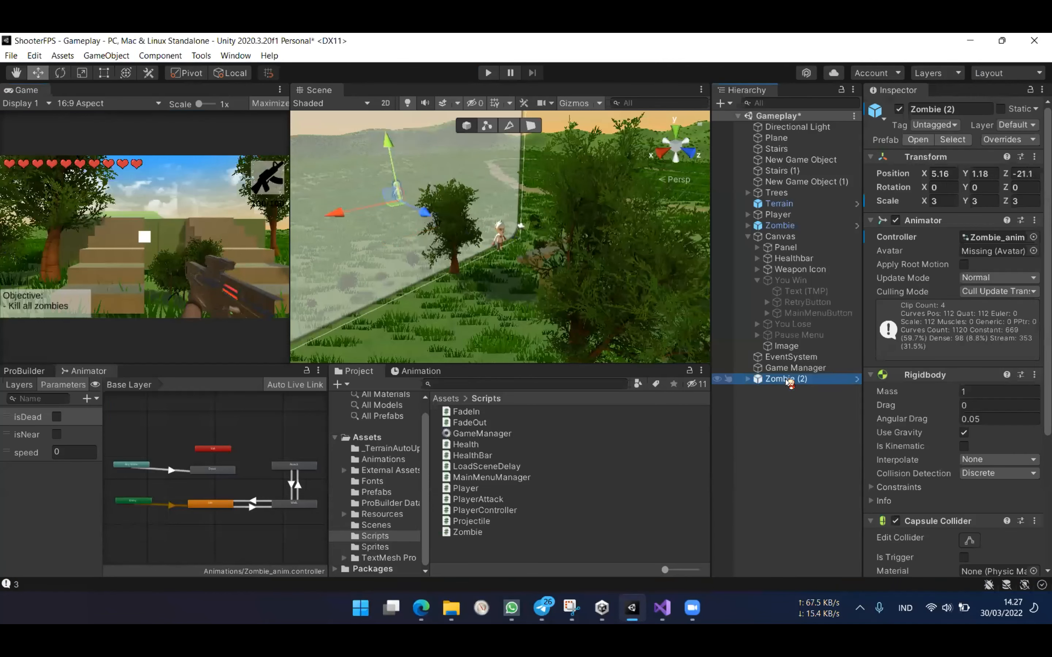
{"action": "key", "text": "Delete"}
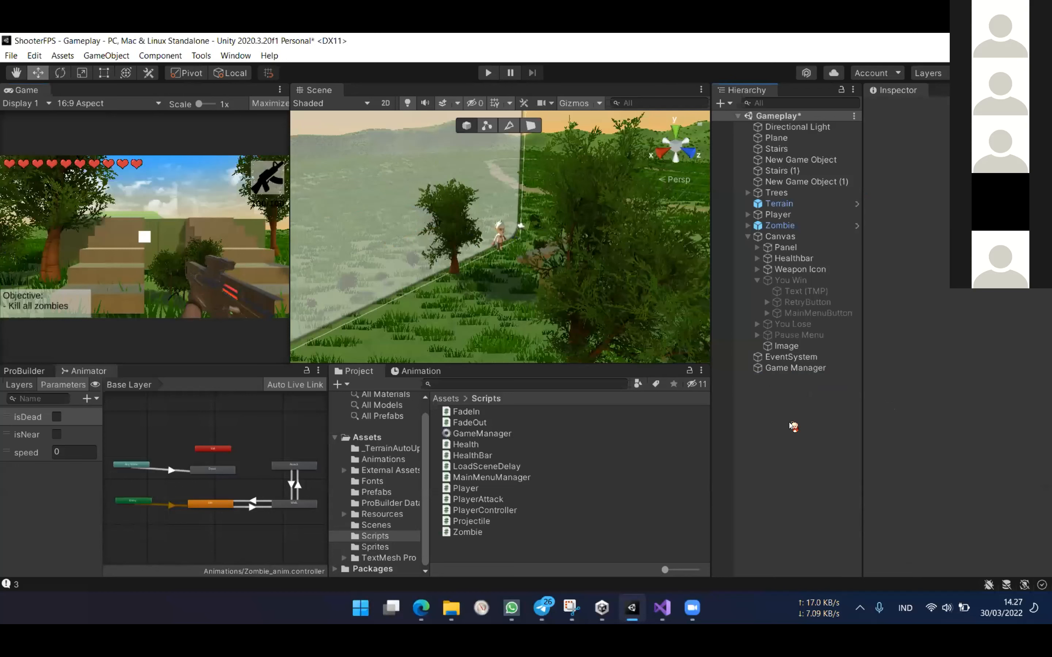
{"action": "key", "text": "ctrl+s"}
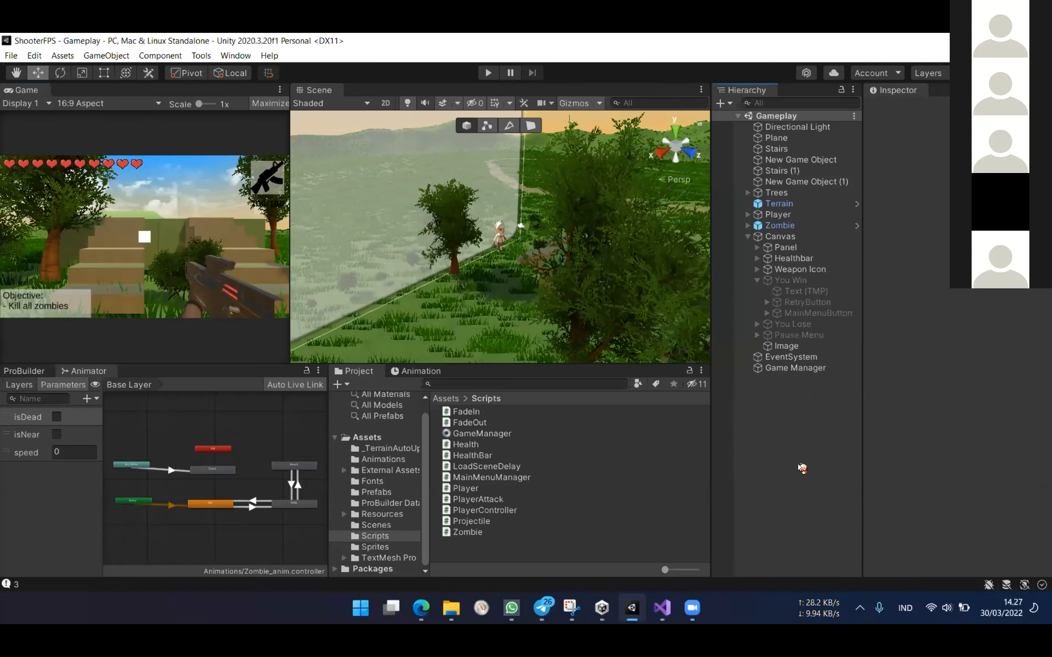